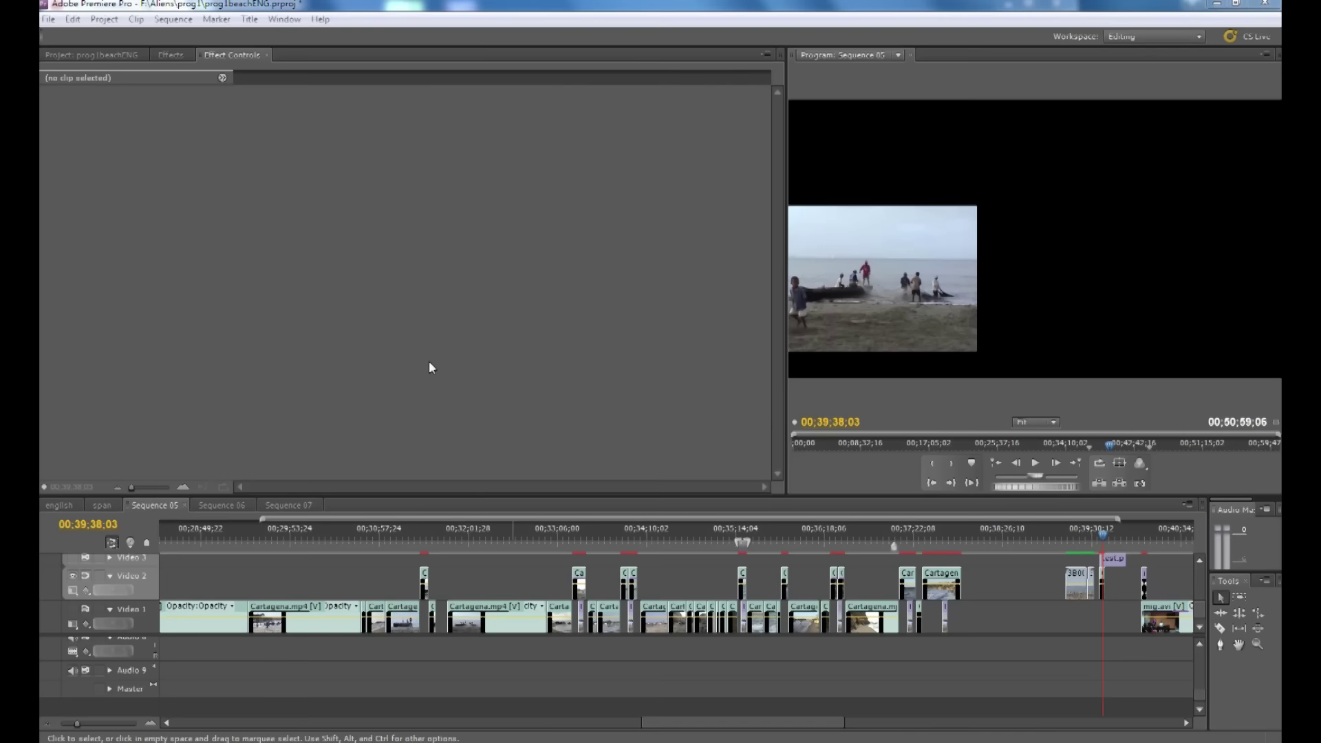
- Move the Sequence 05 playhead to 00;39;39;19 and turn on visibility of the Video 3 track
scroll(773, 717, down, 1)
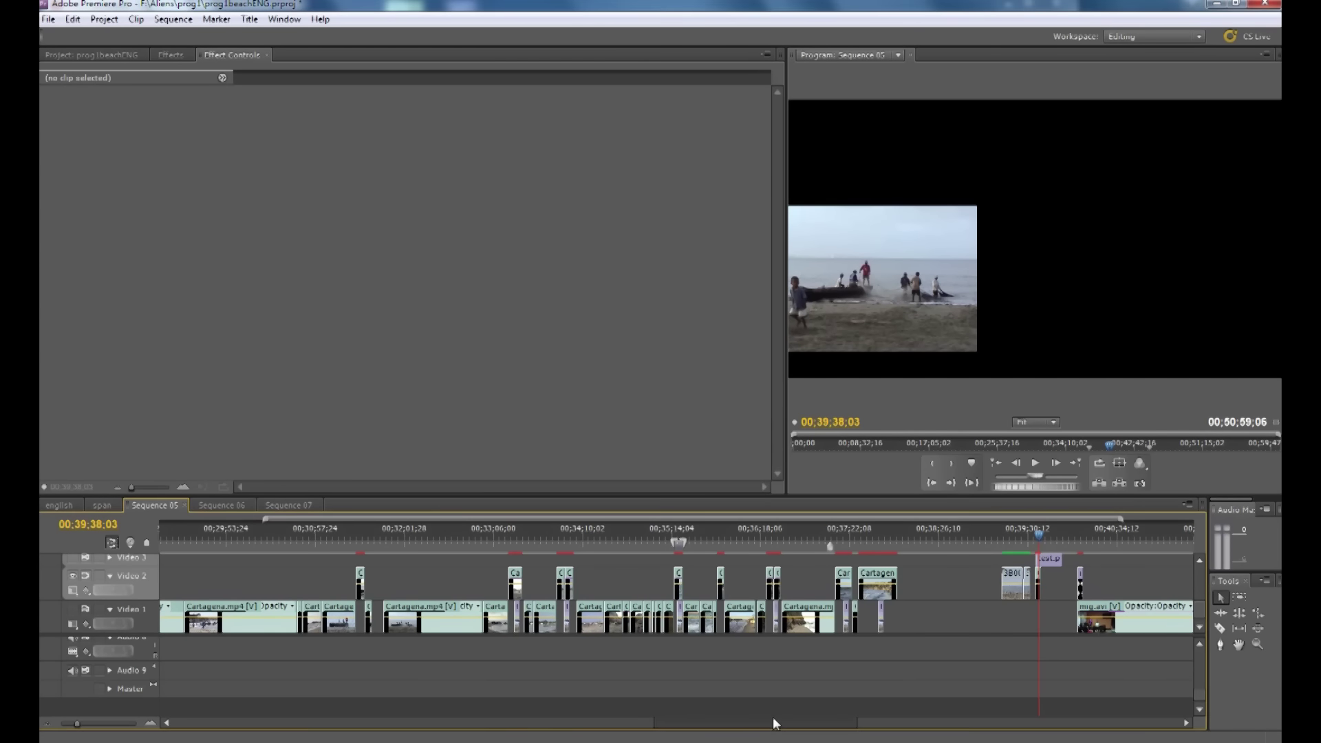
scroll(773, 717, down, 1)
scroll(785, 718, down, 1)
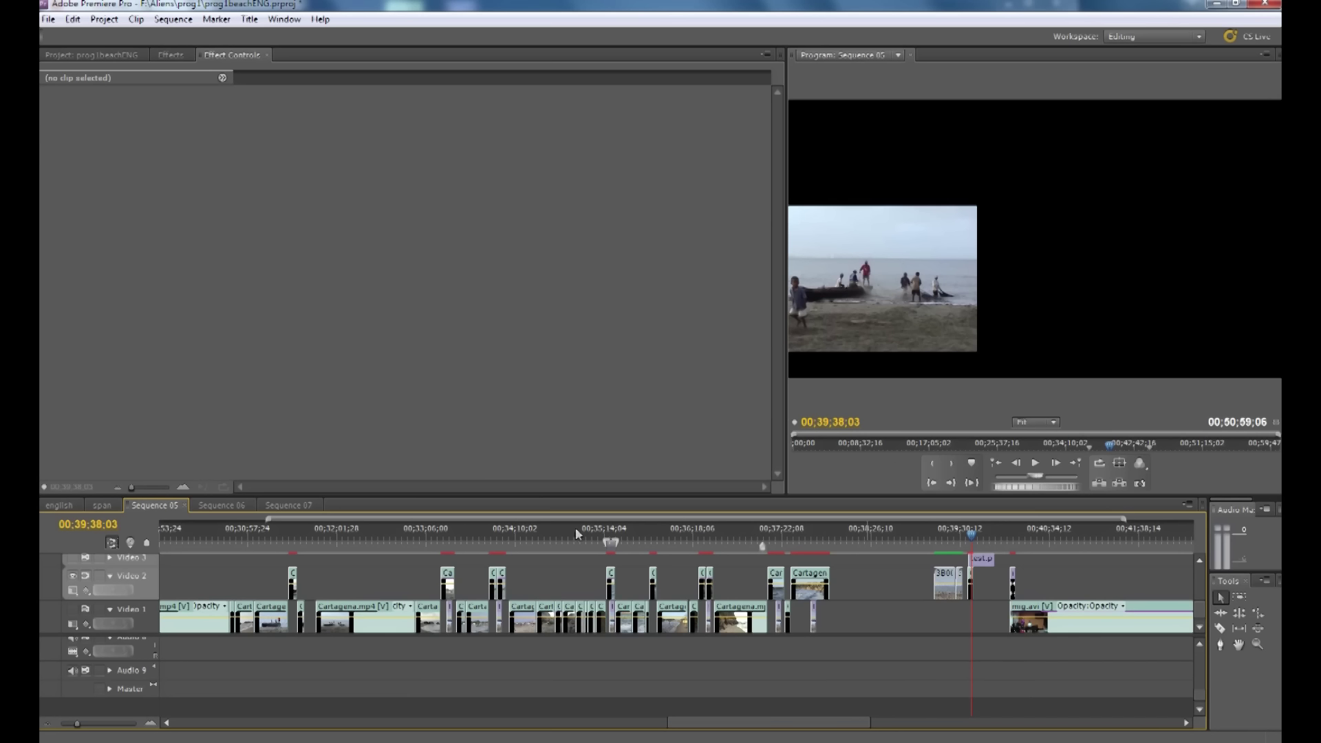
drag(180, 541, 972, 552)
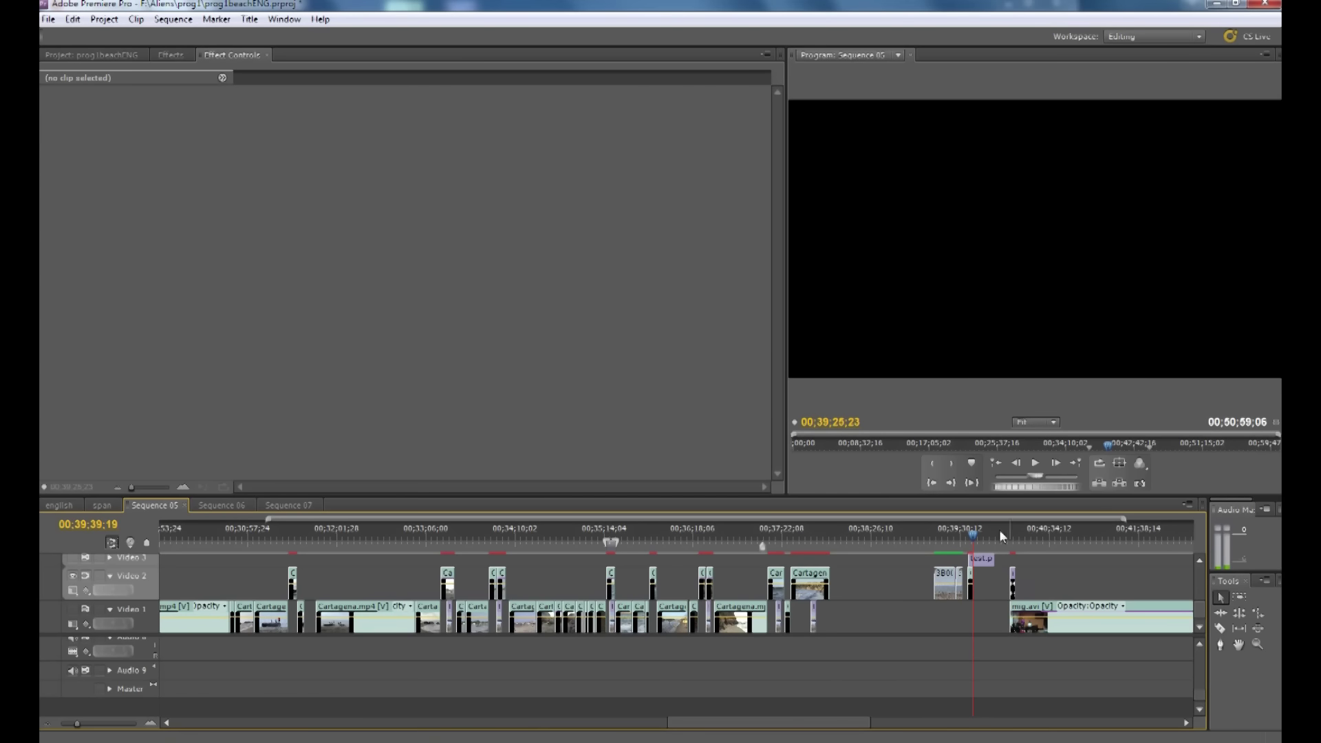
click(73, 558)
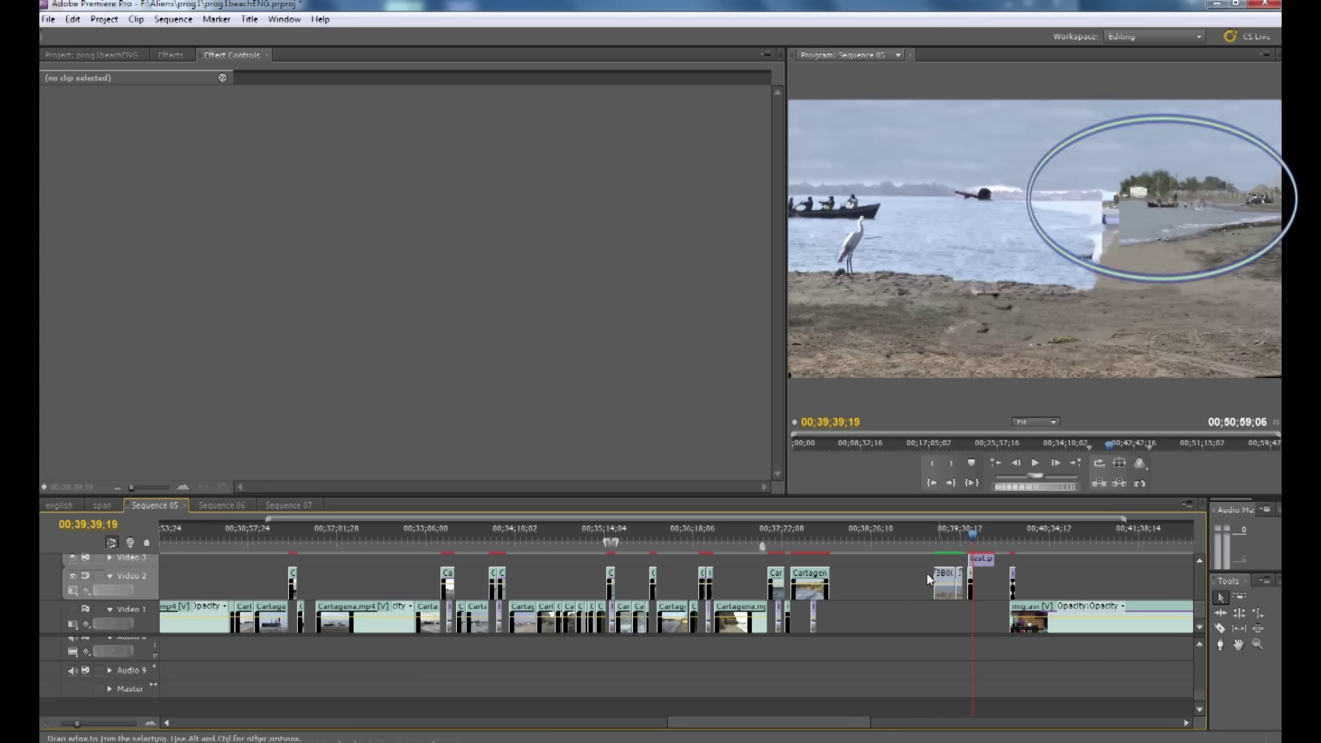
- Turn on visibility of the Video 4, Video 5, Video 6, Video 7 and Video 9 tracks to build up the beach composite
scroll(1201, 607, up, 1)
scroll(1201, 606, up, 1)
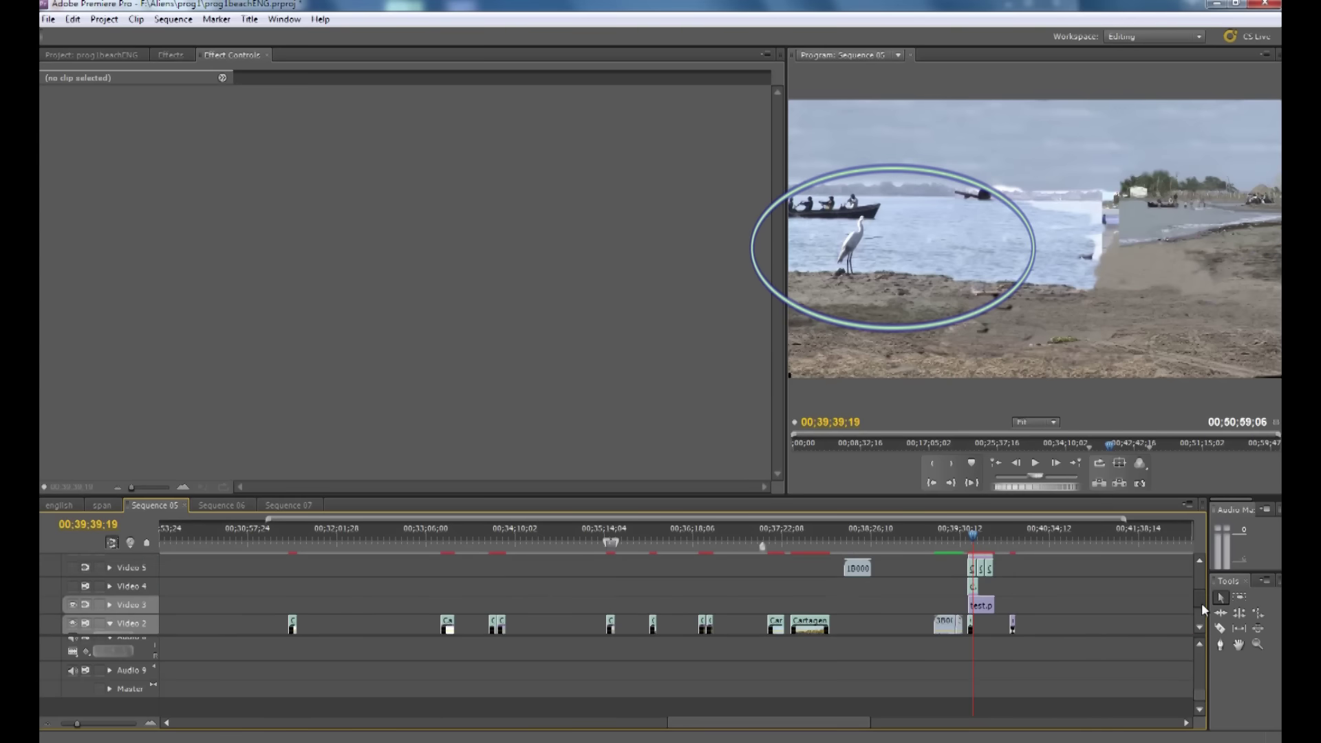
click(72, 570)
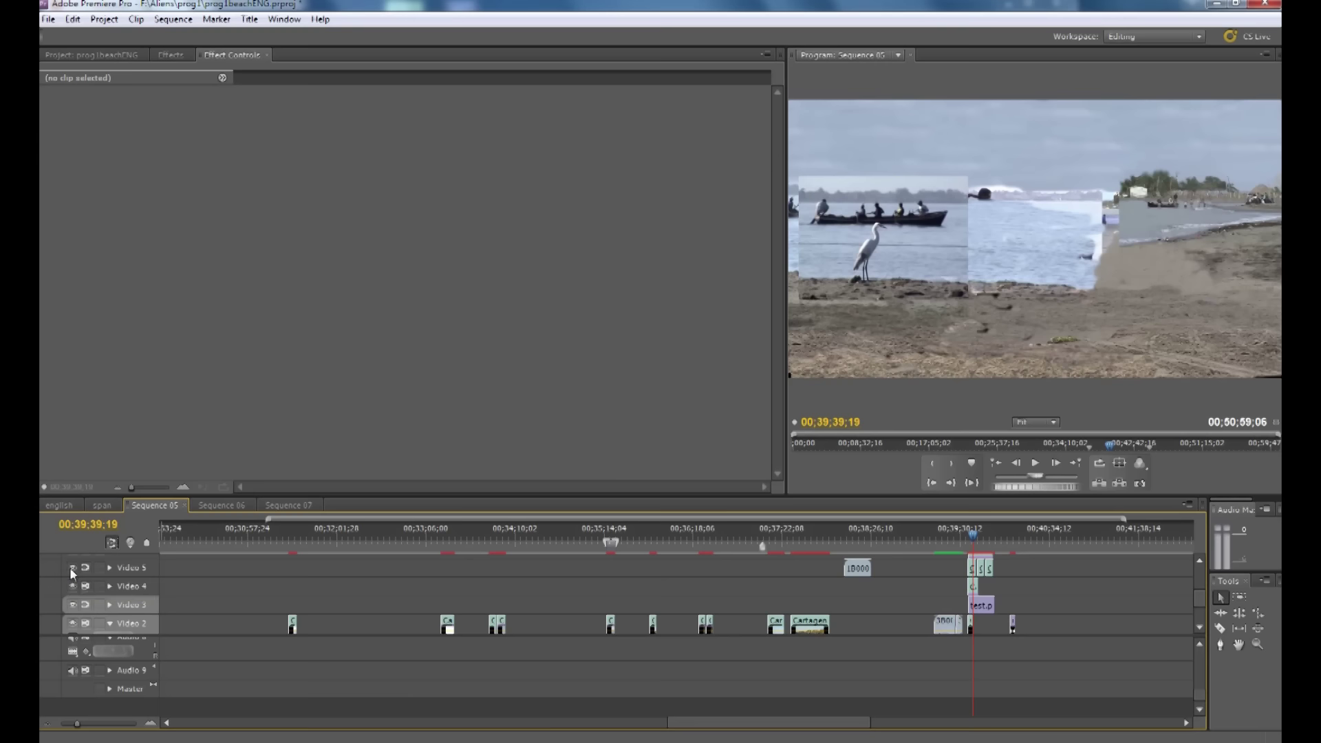
click(69, 568)
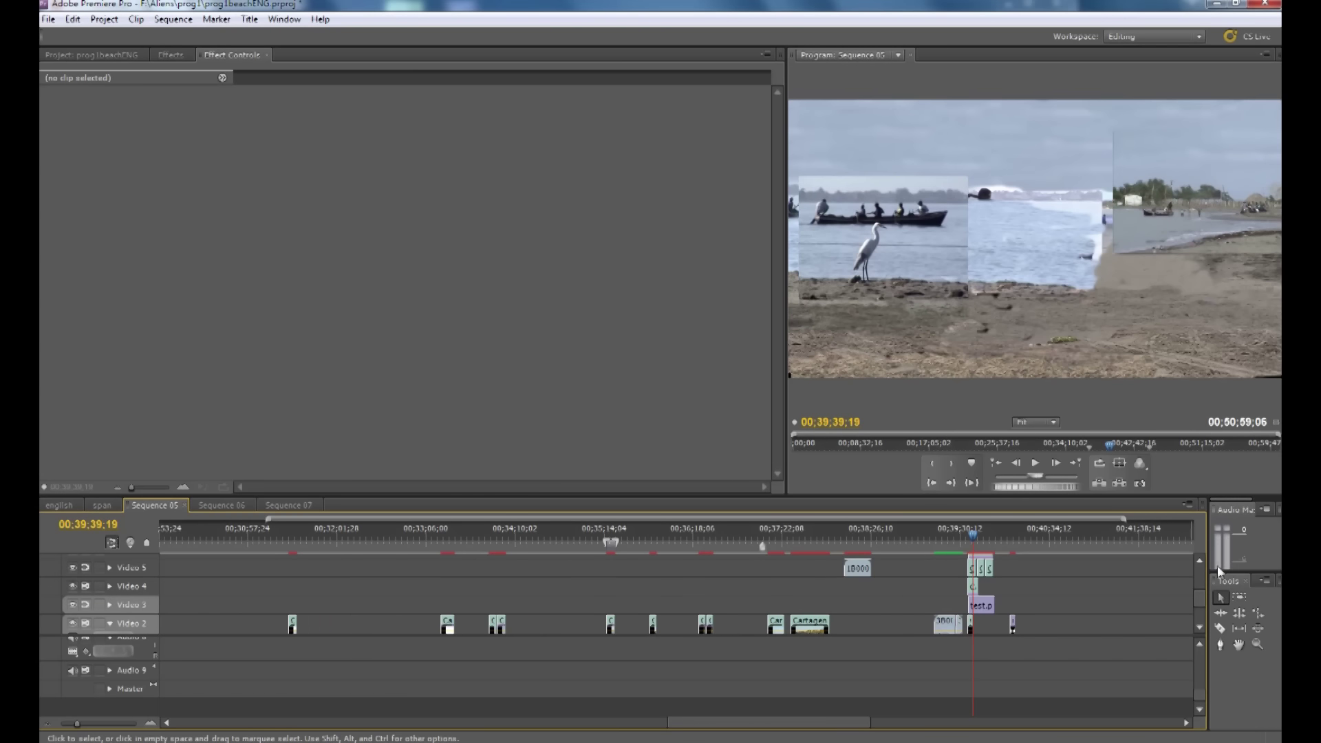
scroll(1199, 599, up, 2)
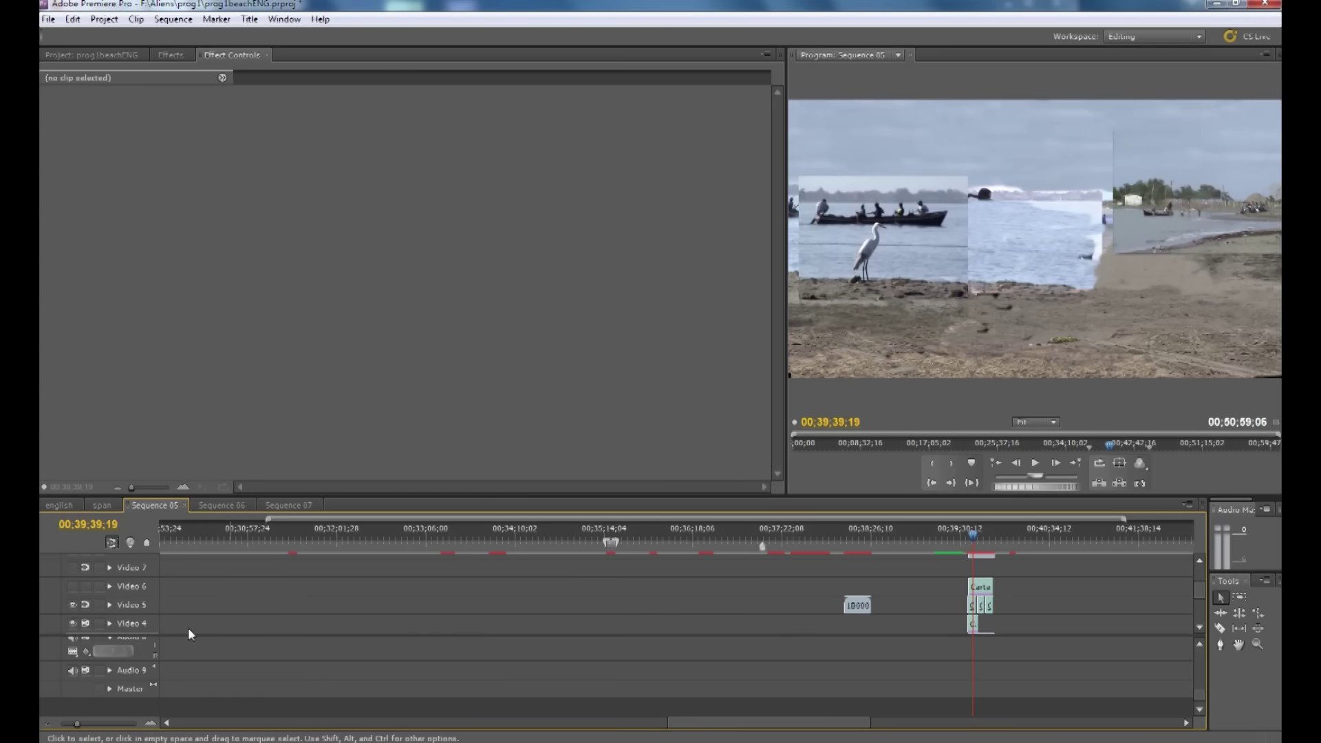
click(71, 586)
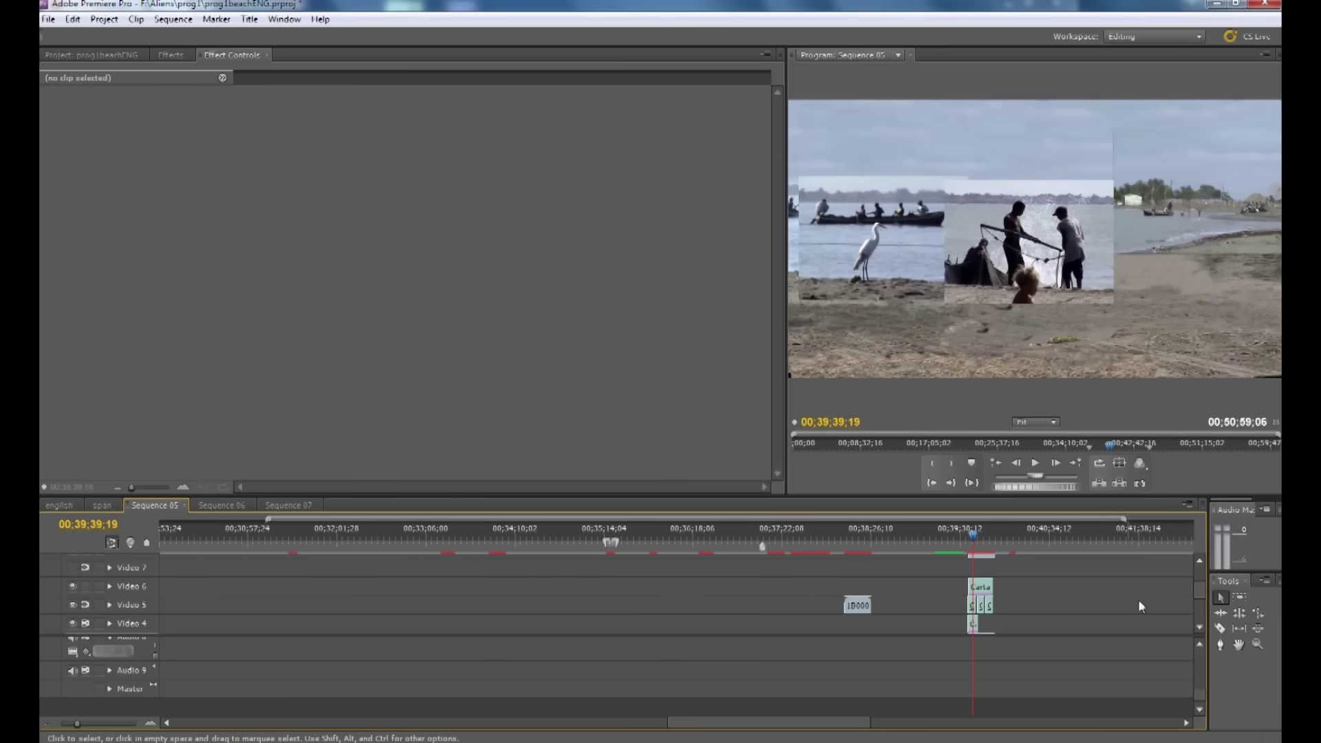
scroll(1194, 591, up, 3)
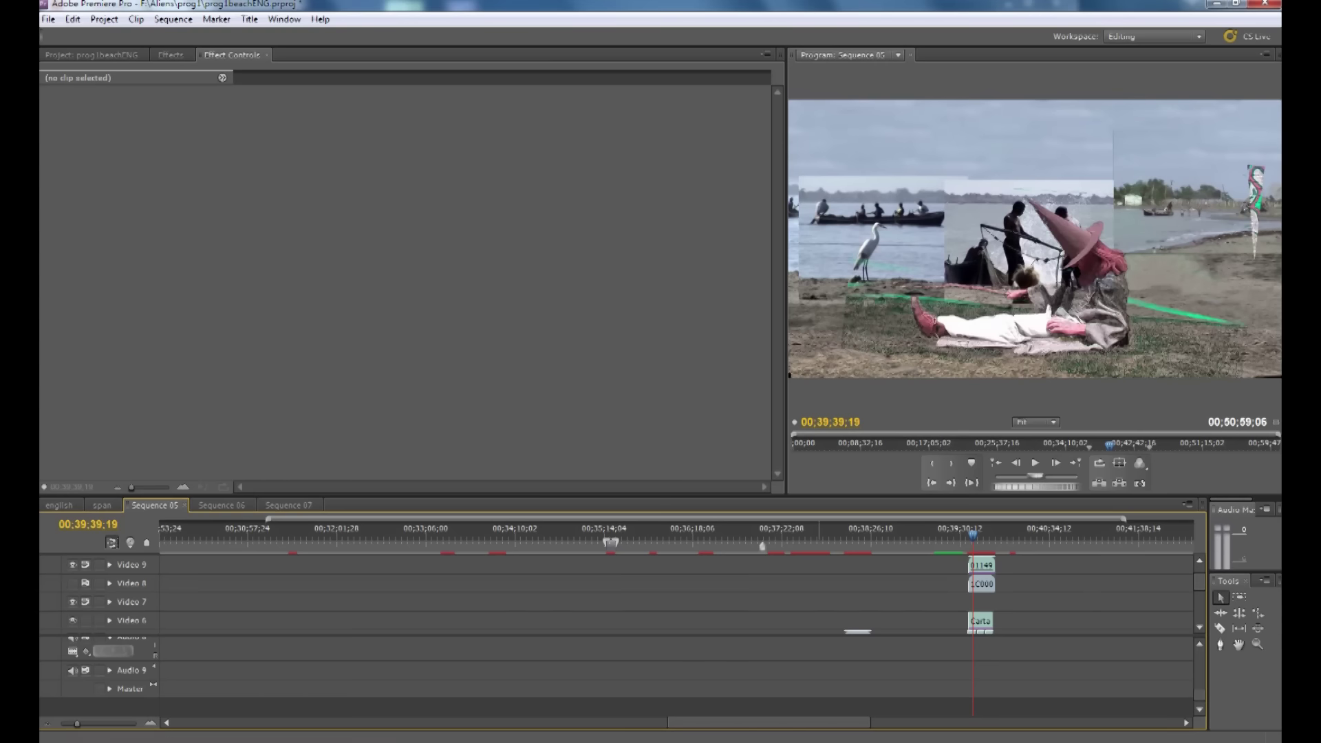
- Locate the sea clip with the swimmers at 00;35;19;09 in Sequence 05 and view that part of the timeline in detail
scroll(781, 728, up, 2)
drag(781, 729, 585, 724)
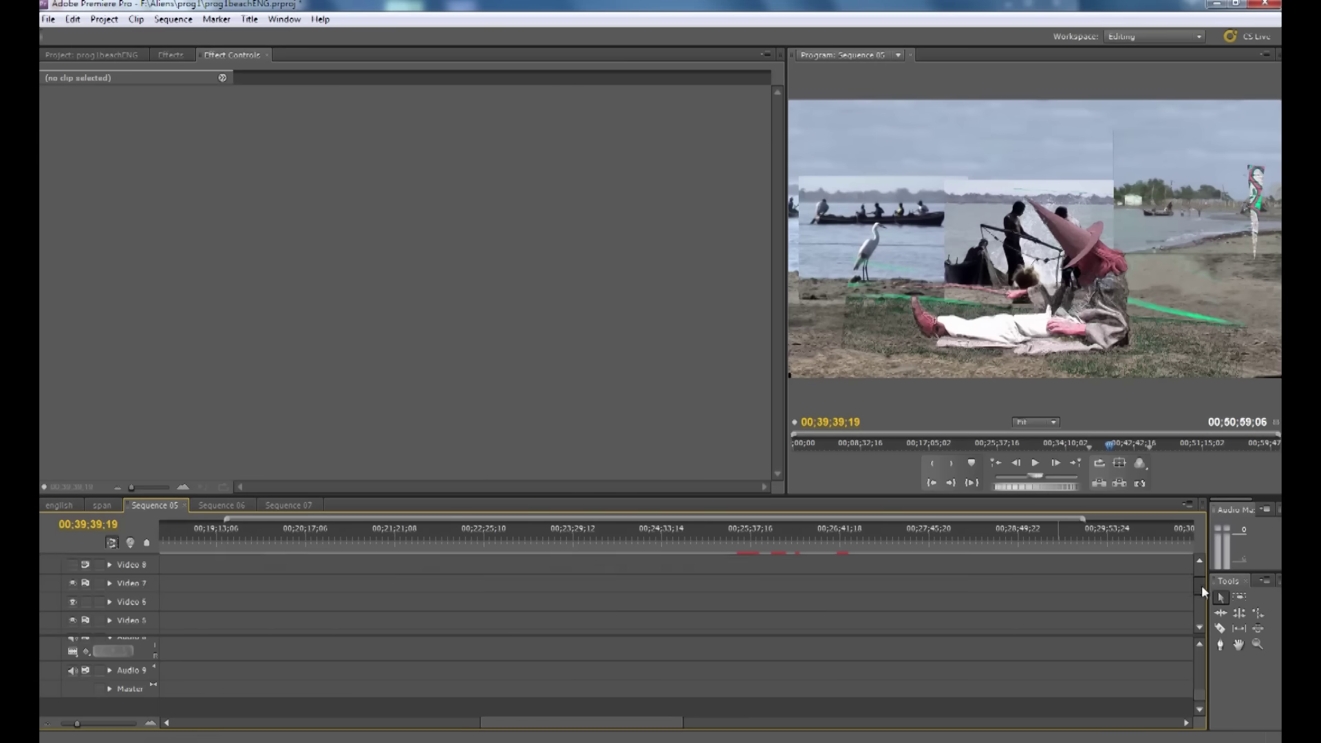
scroll(908, 619, down, 5)
key(minus)
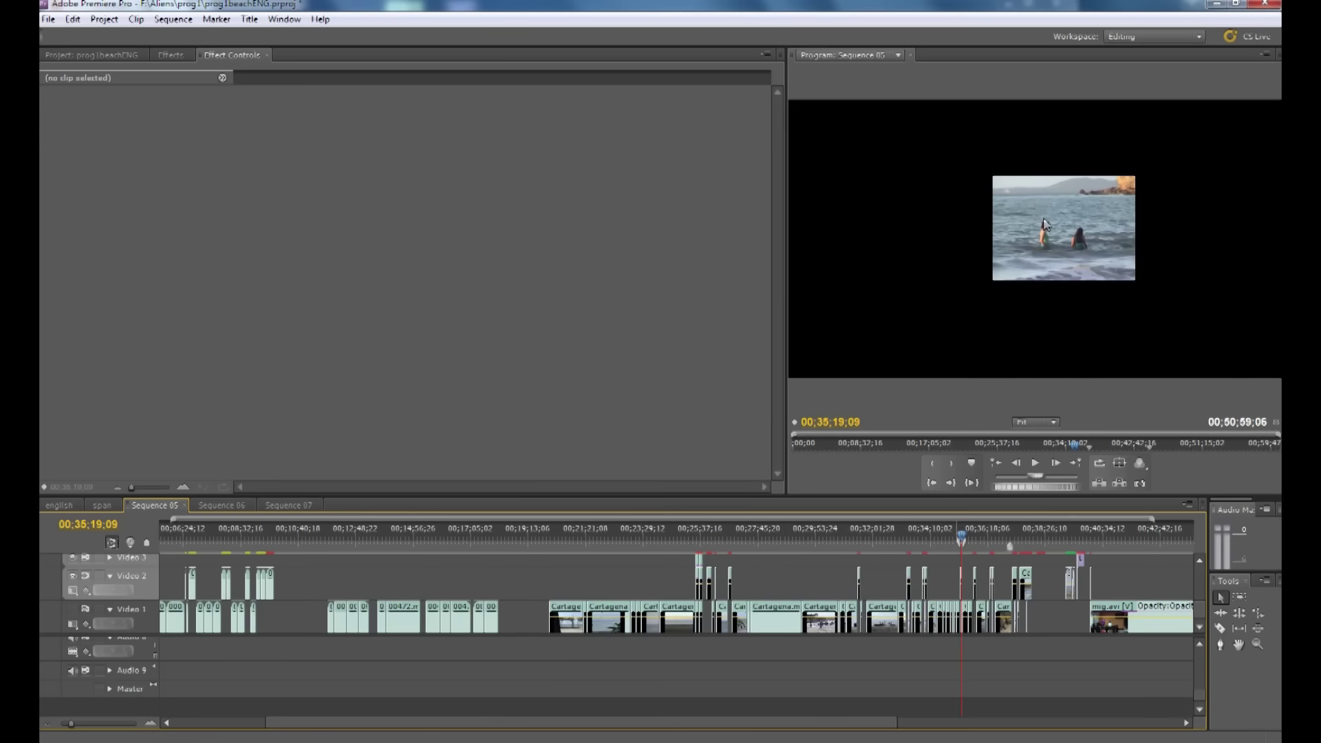
drag(71, 729, 86, 728)
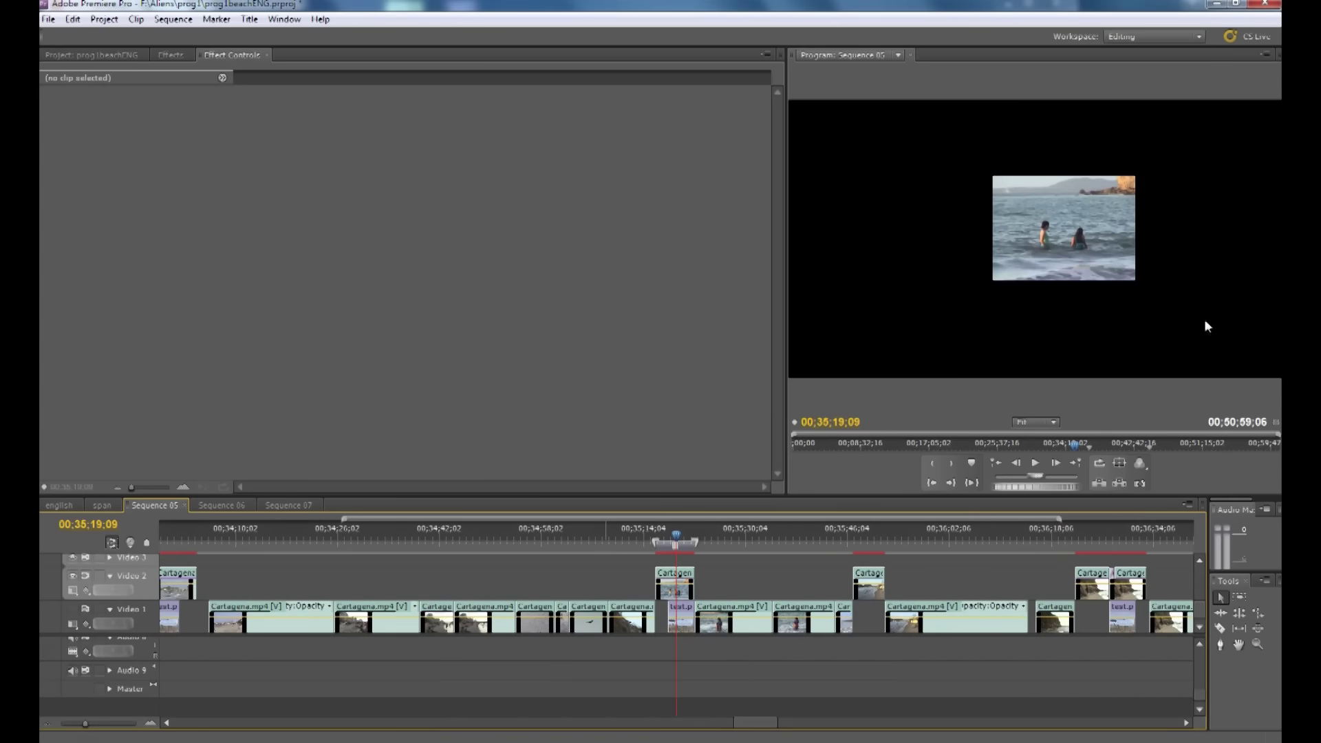
- Switch to Blender and show the sea2.mp4 footage in the Movie Clip Editor in place of the Node Editor
click(1271, 4)
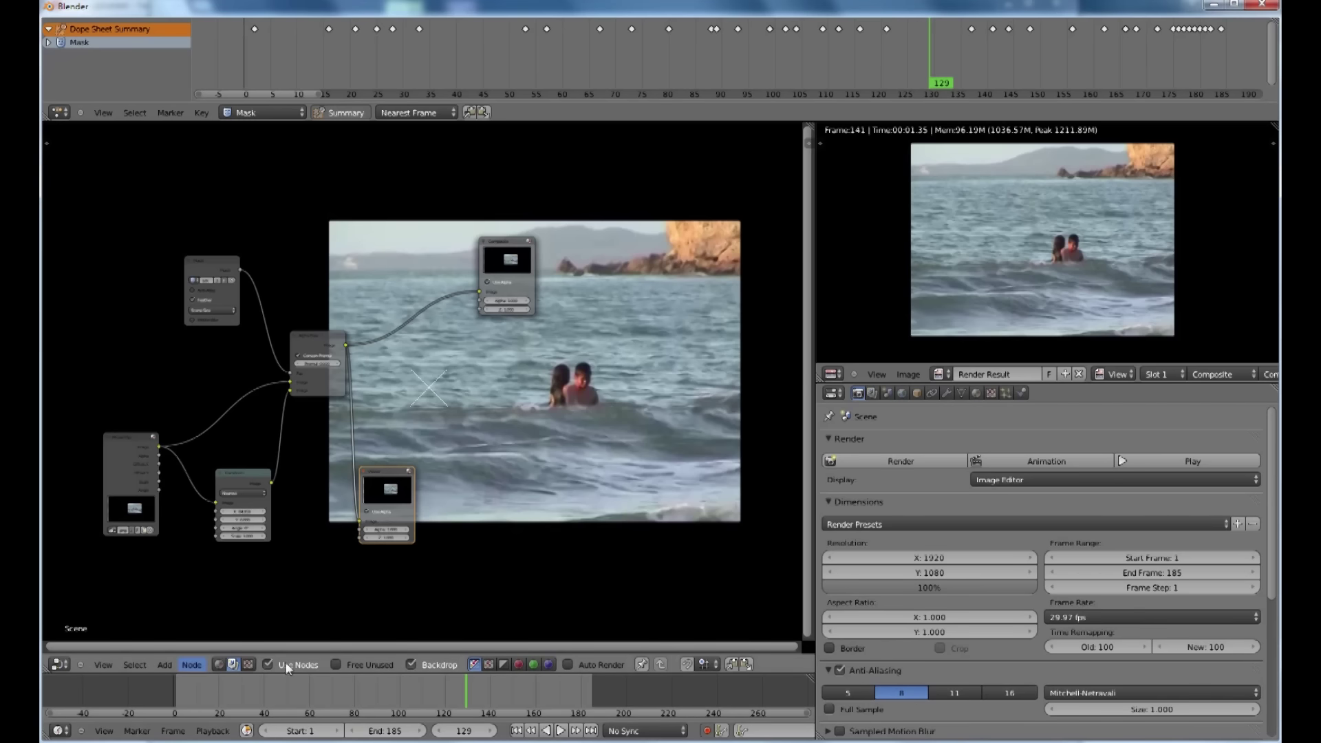
click(56, 663)
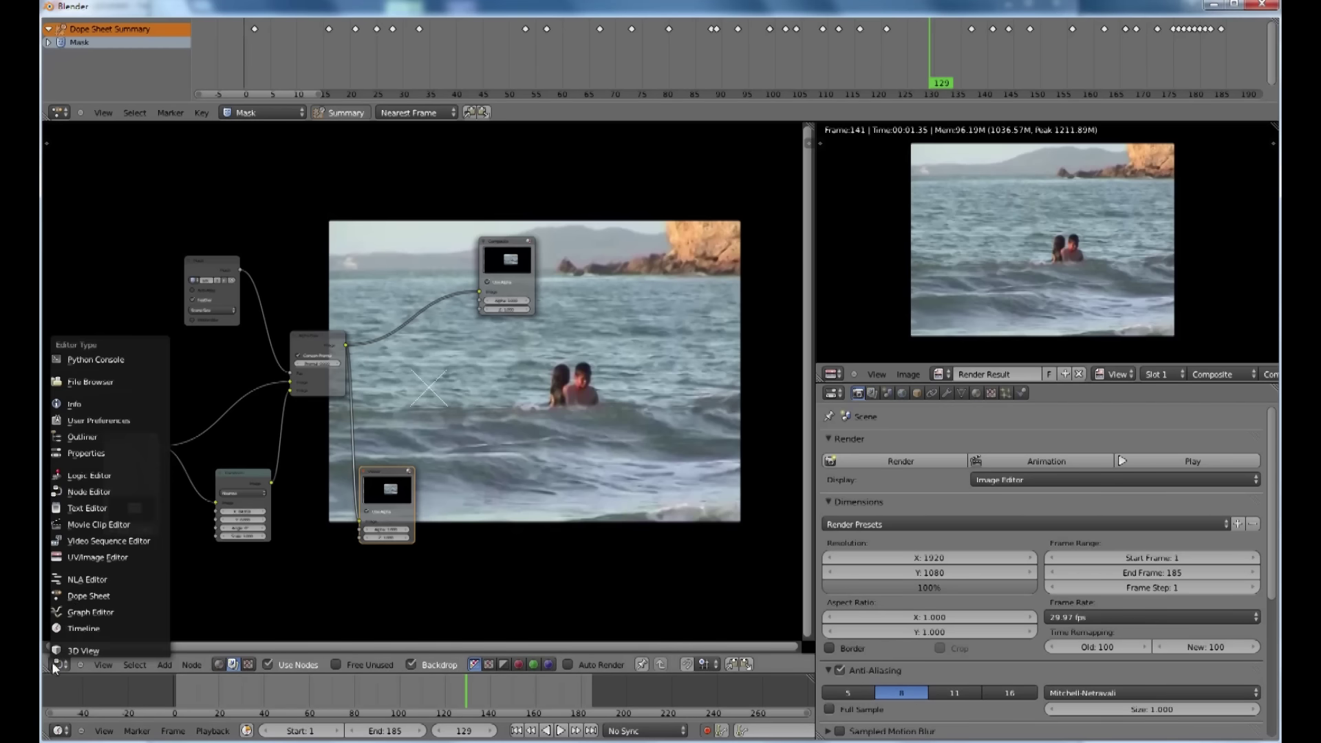
click(84, 526)
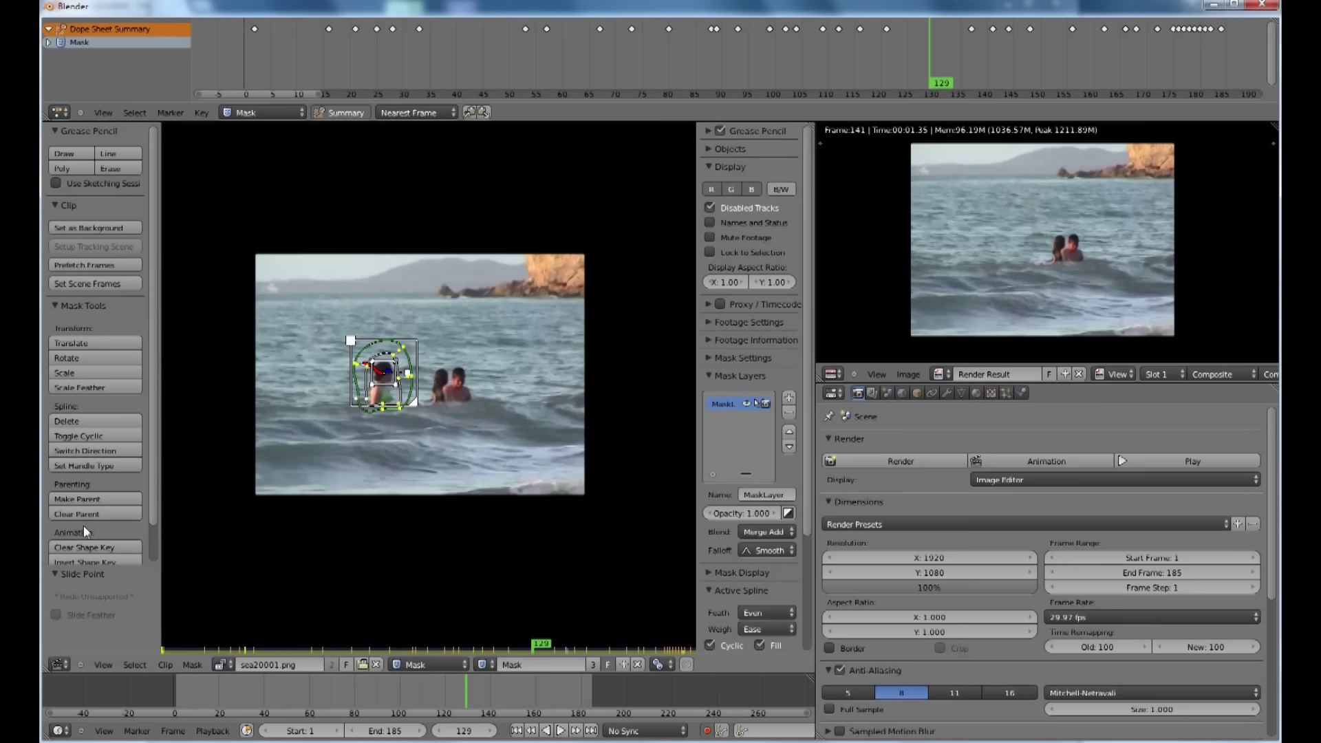
click(234, 664)
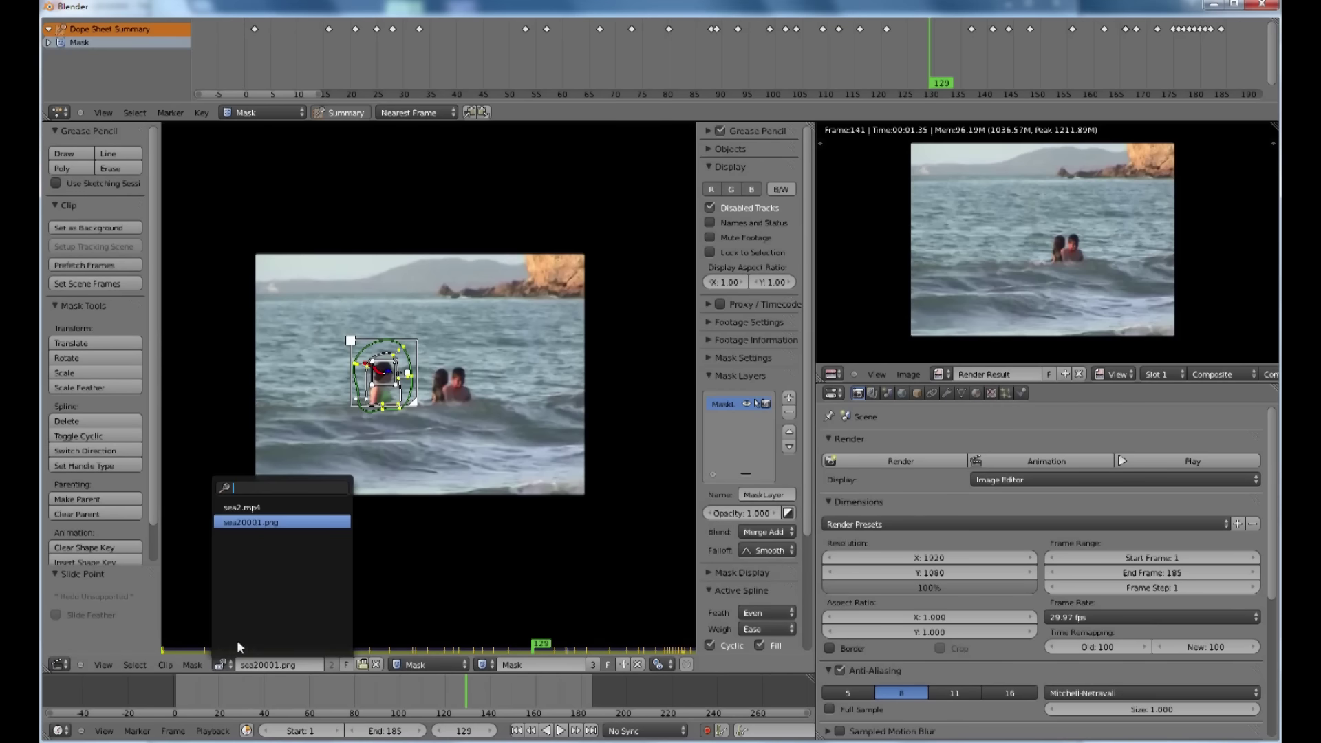
click(249, 509)
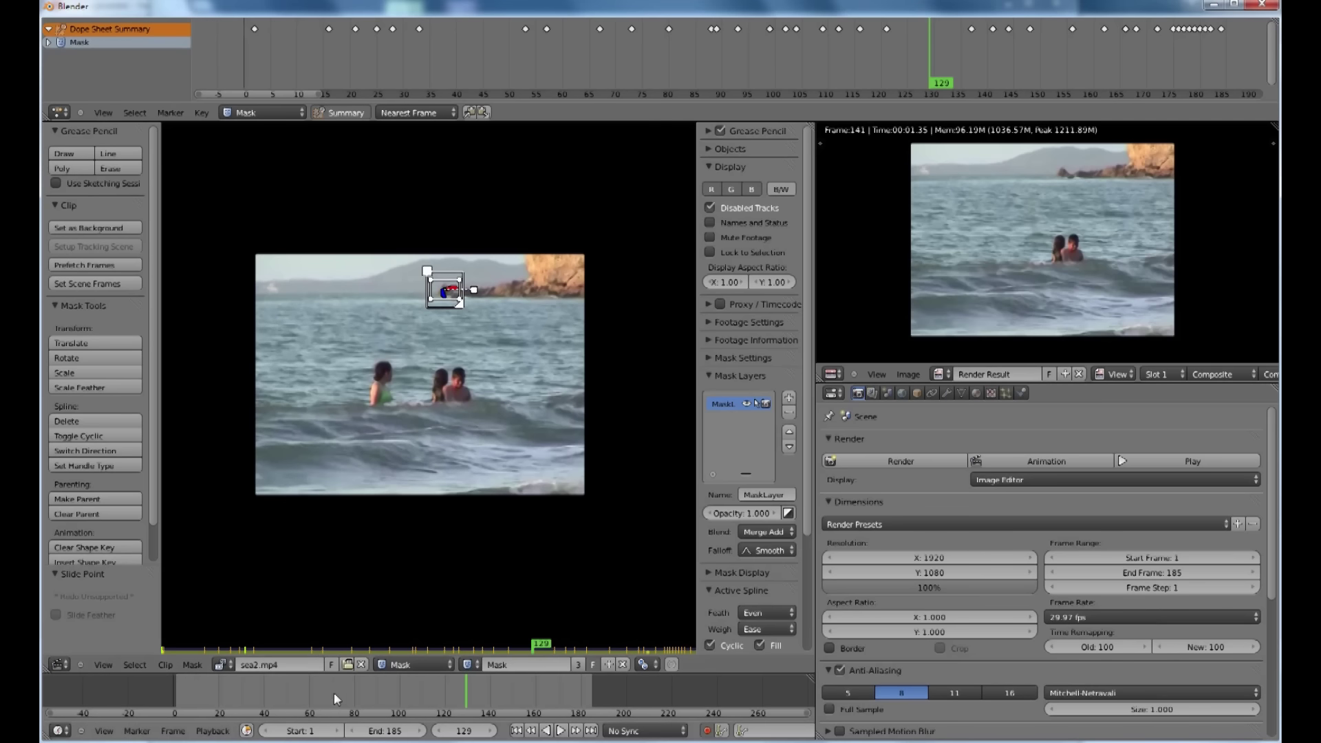
- Go to frame 110 and put the clip editor in Reconstruction mode to examine the 2D stabilization of sea2.mp4
drag(320, 696, 424, 692)
click(419, 663)
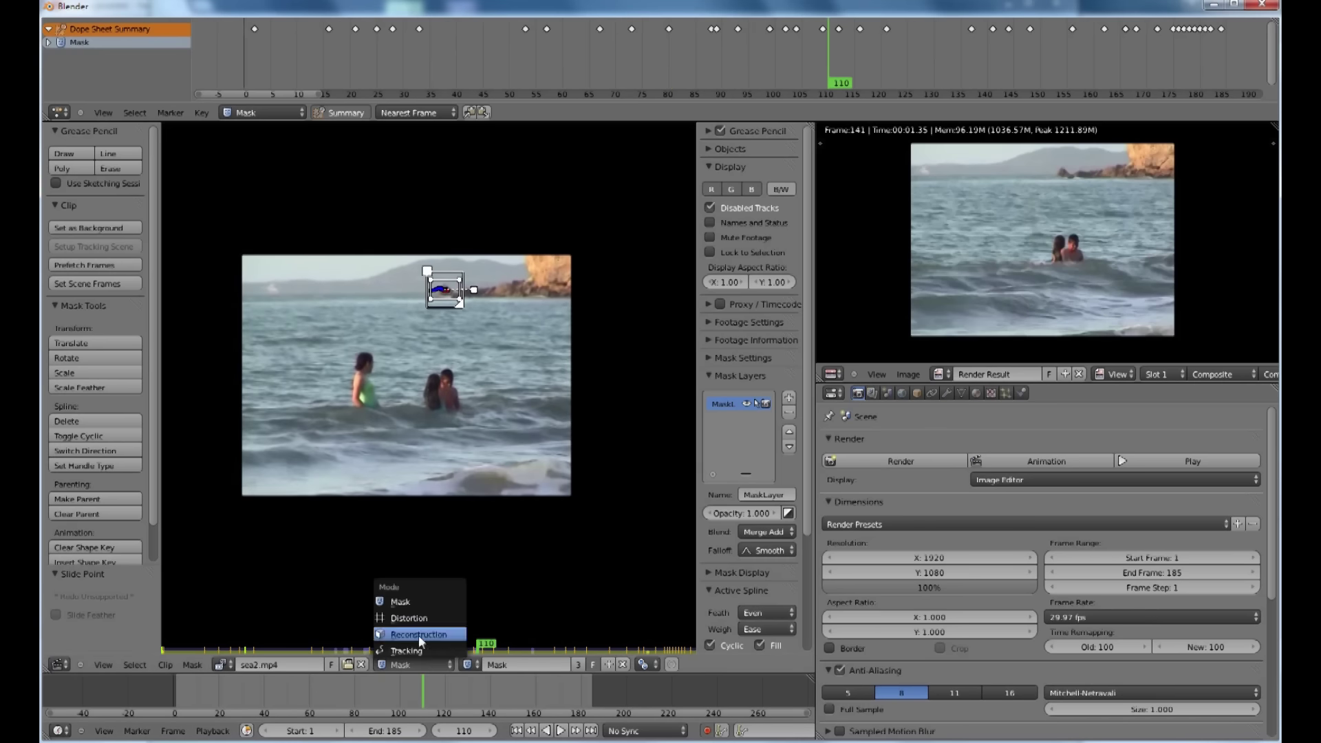
click(418, 634)
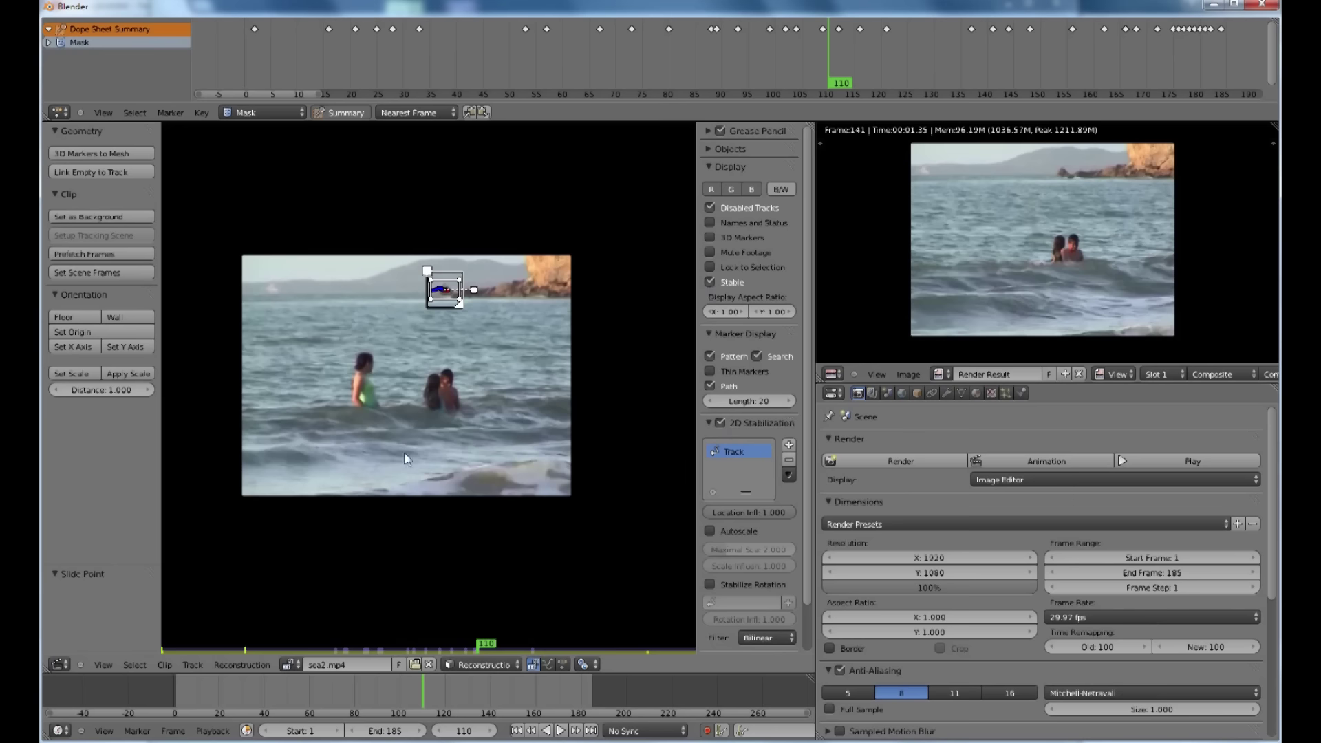
- Show the sea20001.png clip and scrub to frame 77 to check the tracking marker on the swimmer's head
click(292, 666)
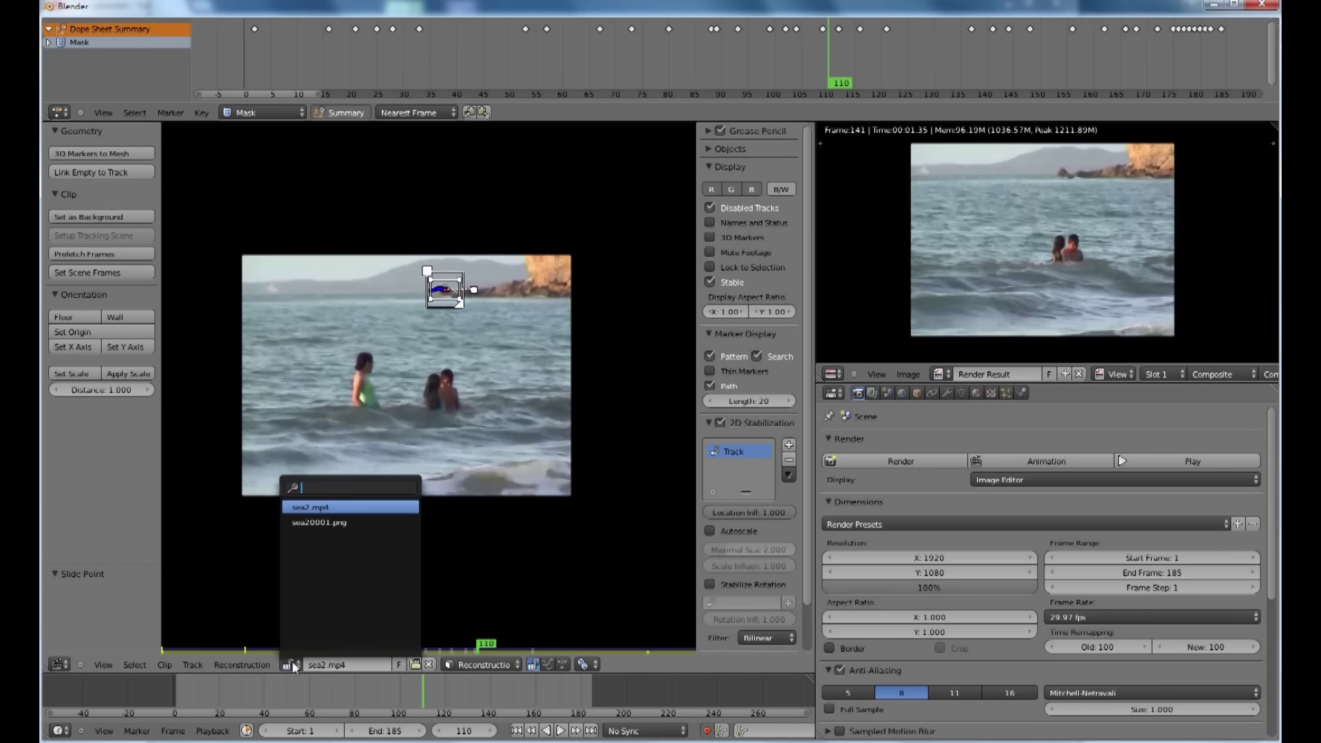
click(306, 523)
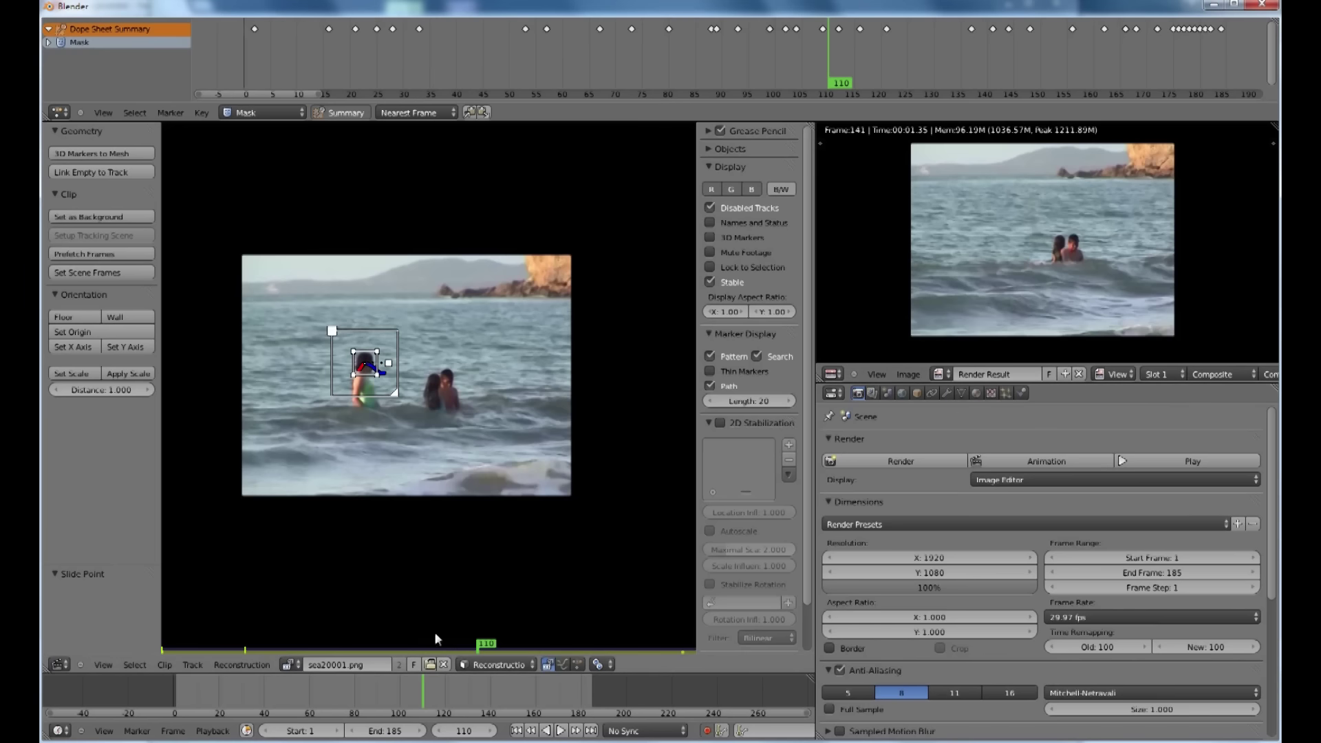
drag(214, 705, 348, 708)
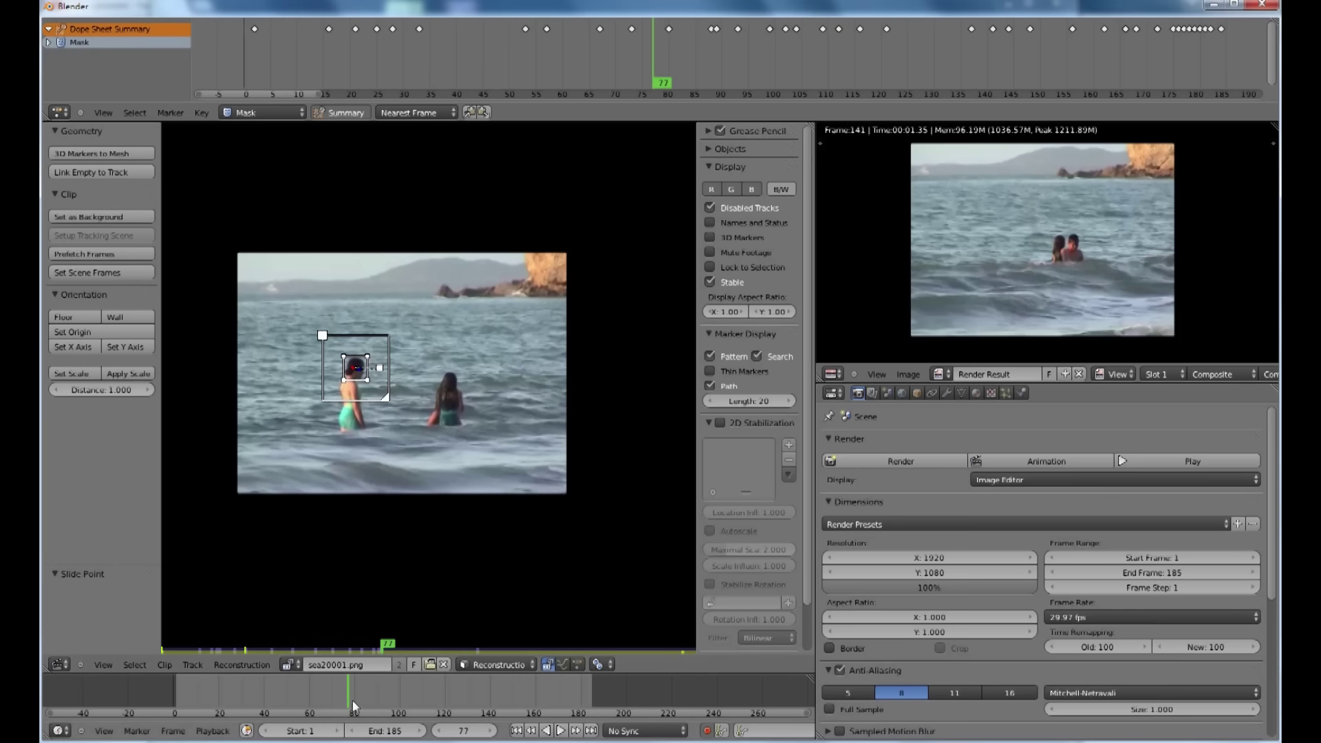
- Change to Mask mode and scrub to frame 110 to review the animated mask around the swimmer
click(494, 663)
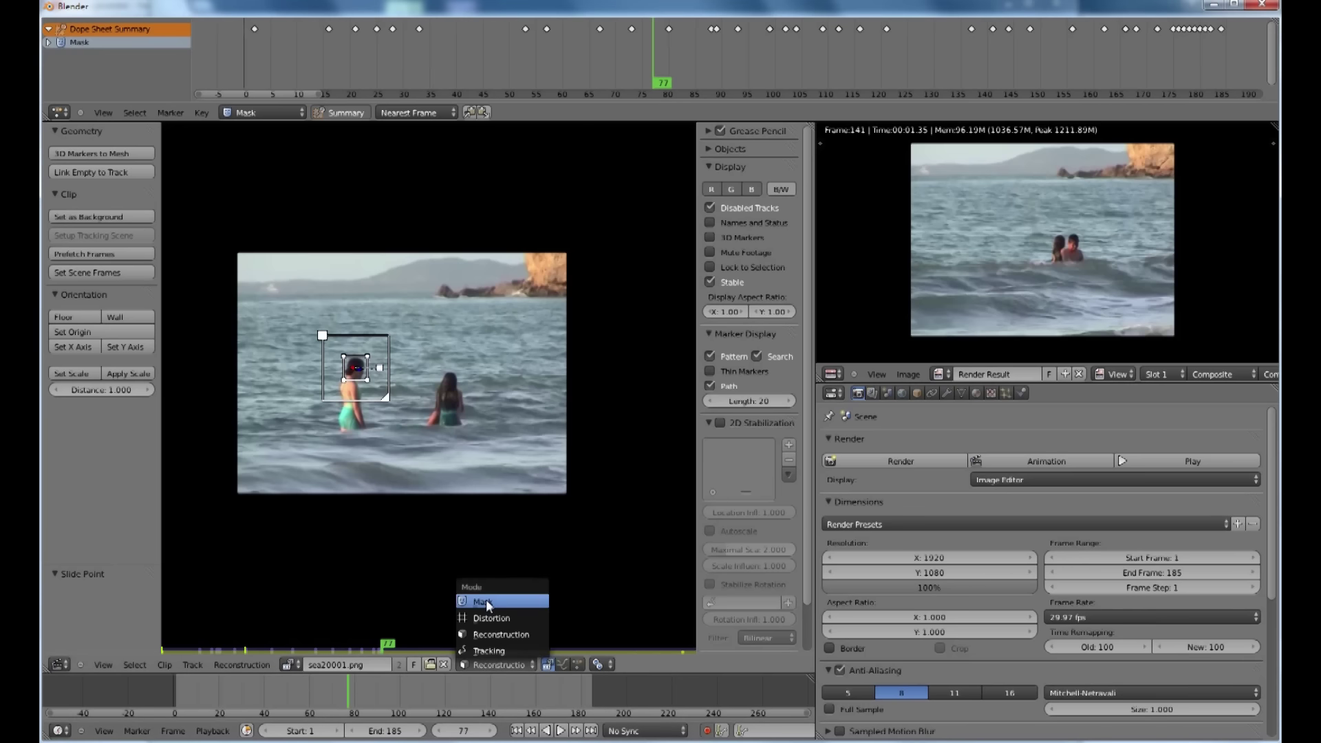
click(485, 600)
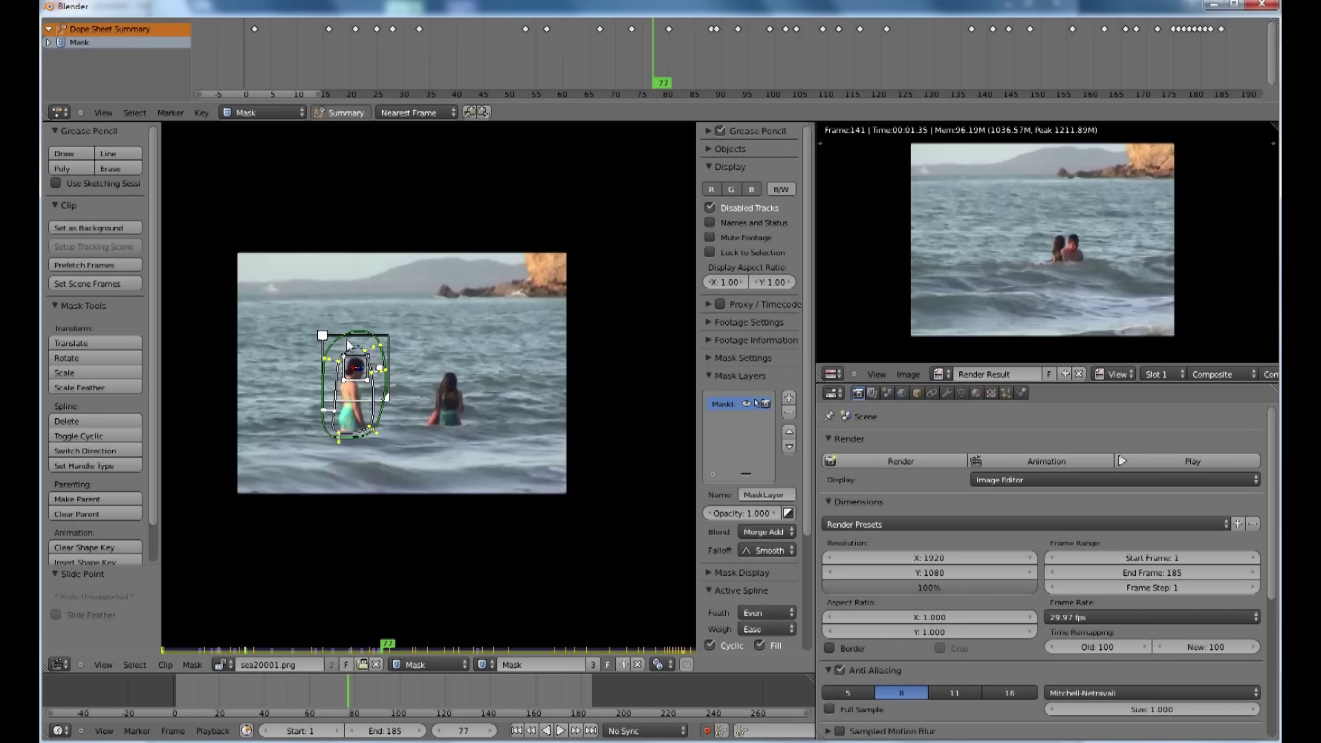
drag(252, 692, 408, 697)
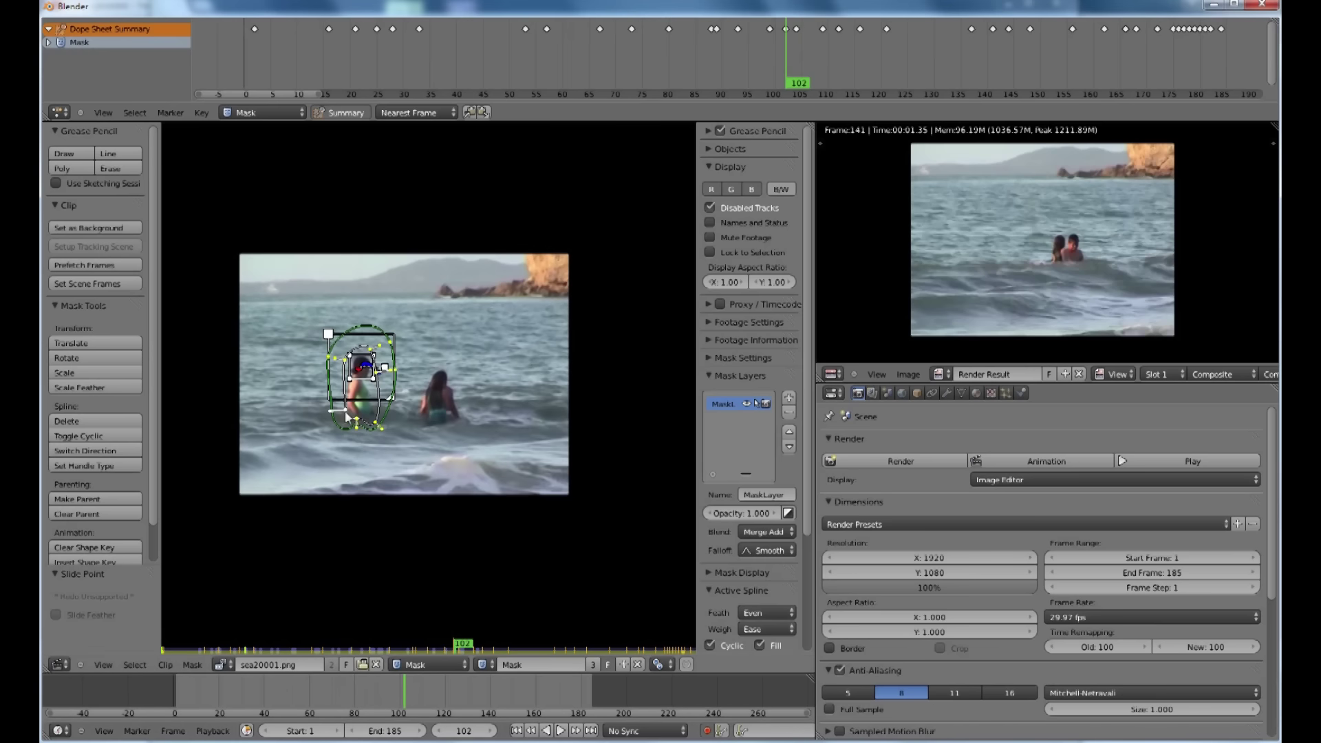
drag(413, 681, 423, 683)
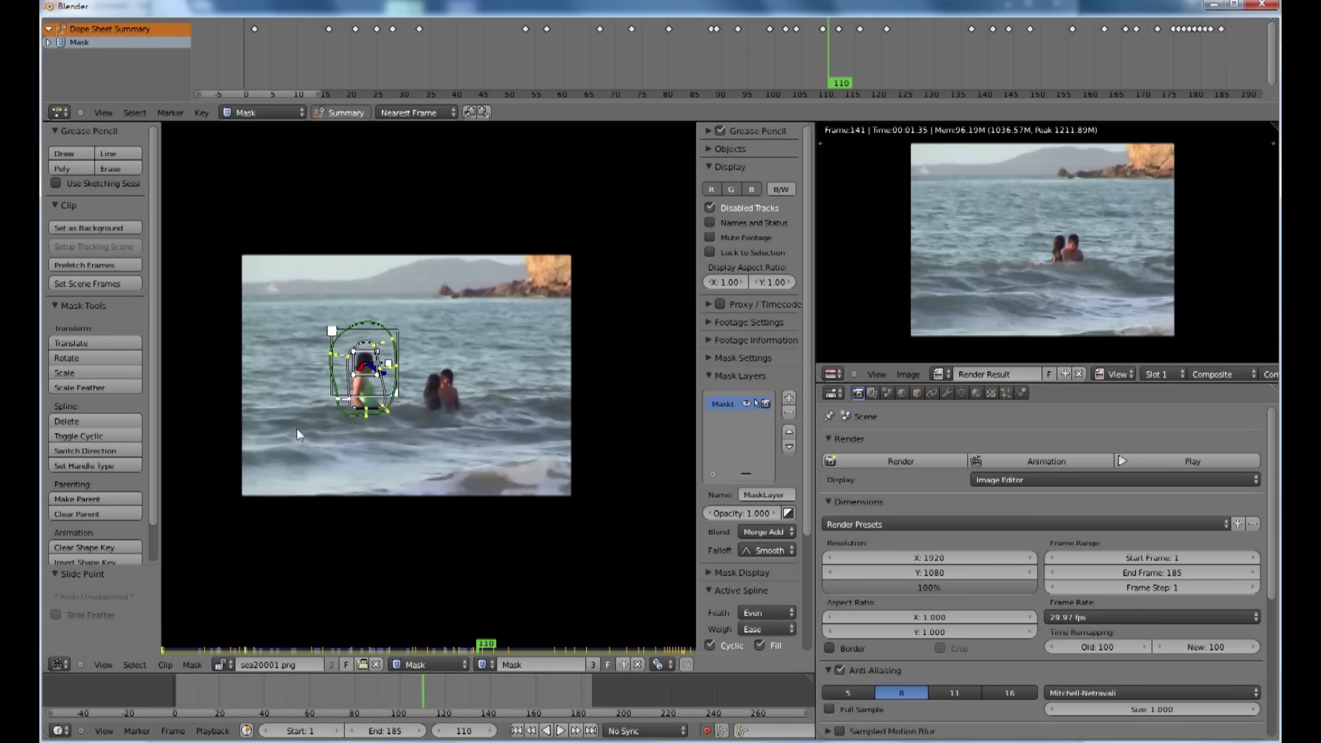
- Return to the Node Editor and slightly reposition the Movie Clip, Mask and Transform nodes
click(60, 665)
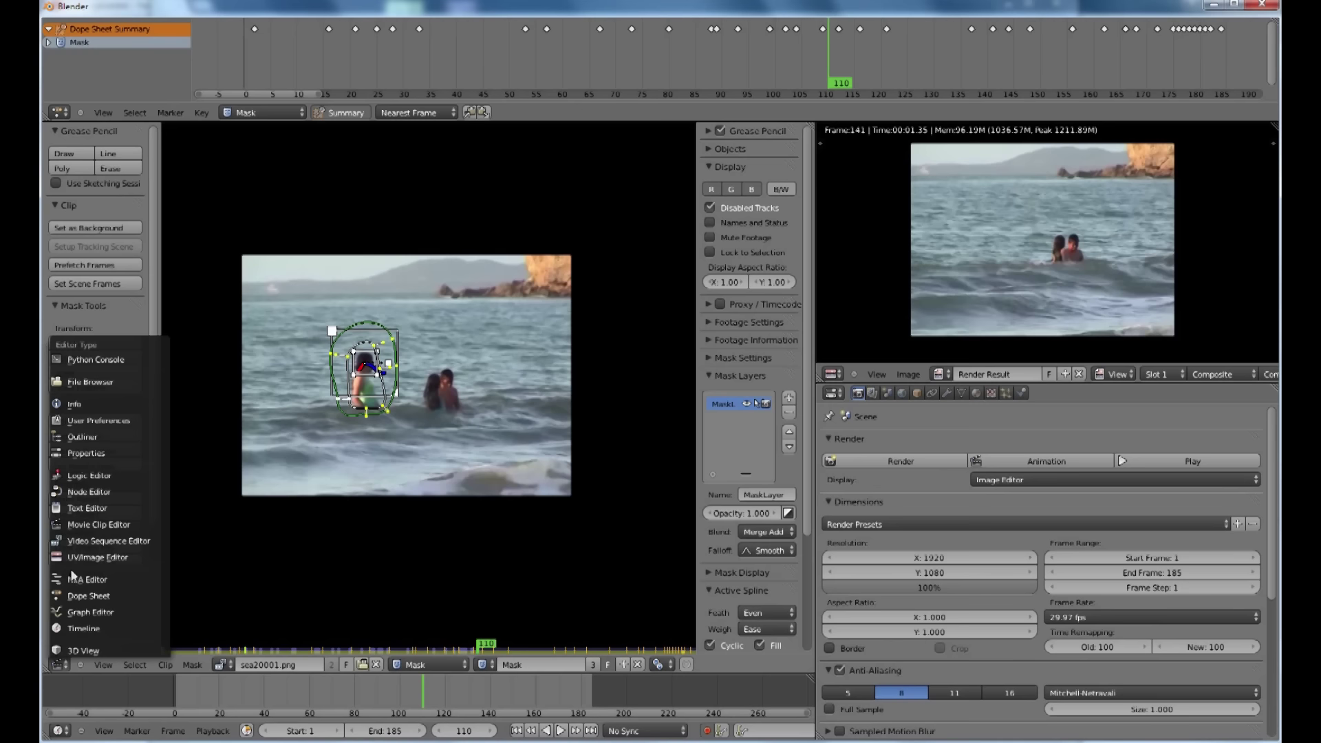
click(76, 491)
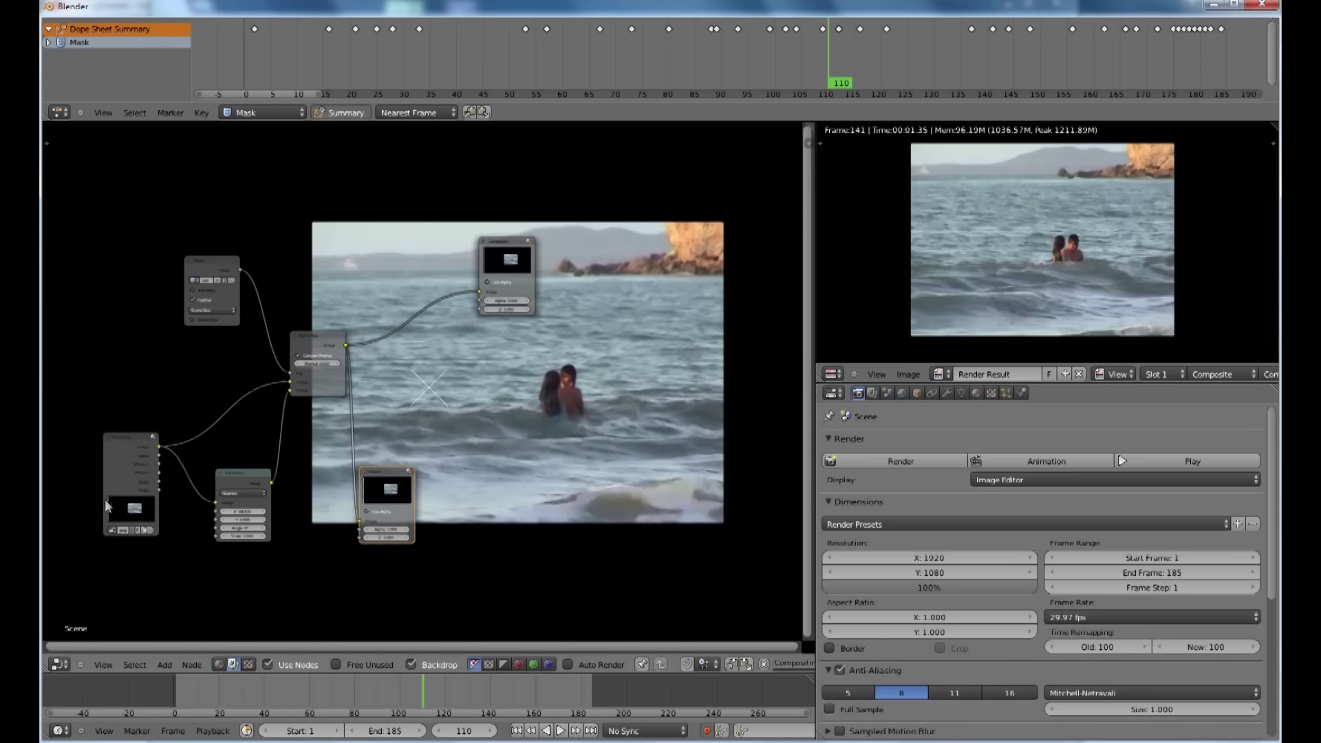
drag(132, 448, 128, 439)
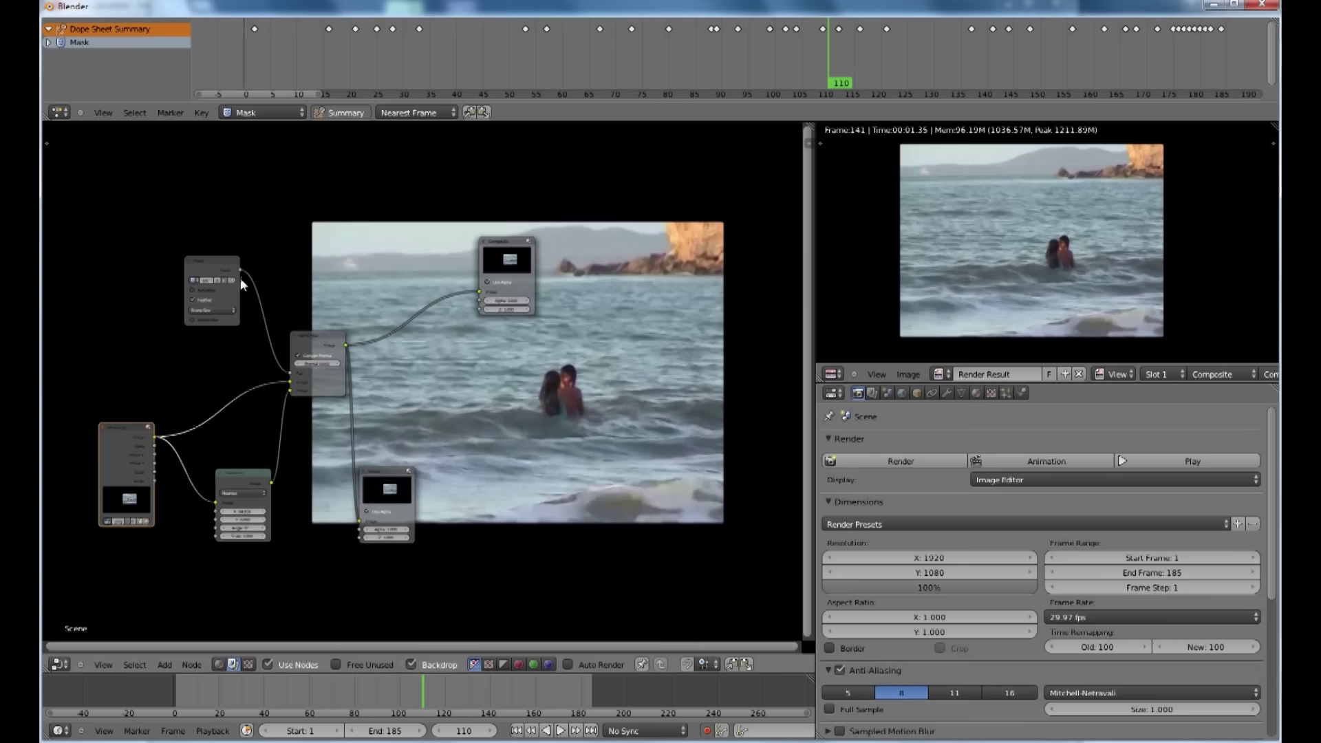
drag(208, 259, 207, 270)
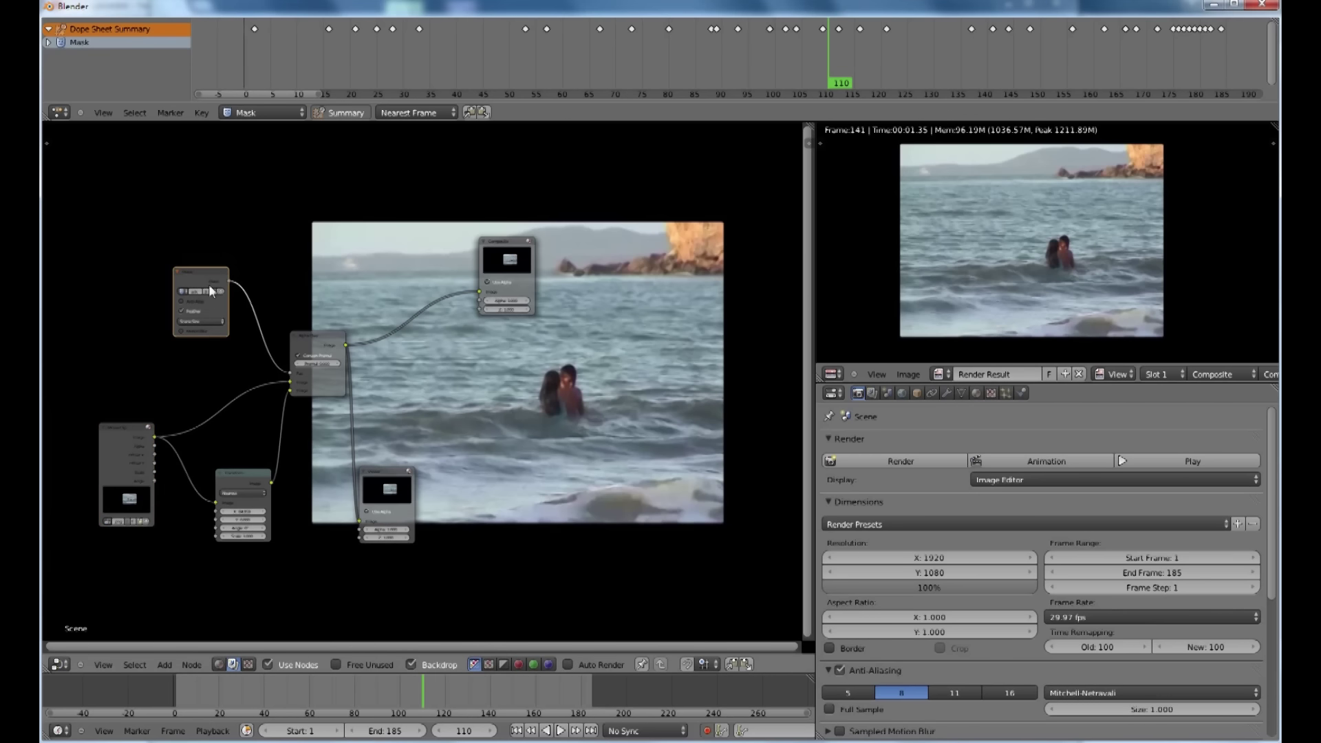
drag(247, 480, 246, 492)
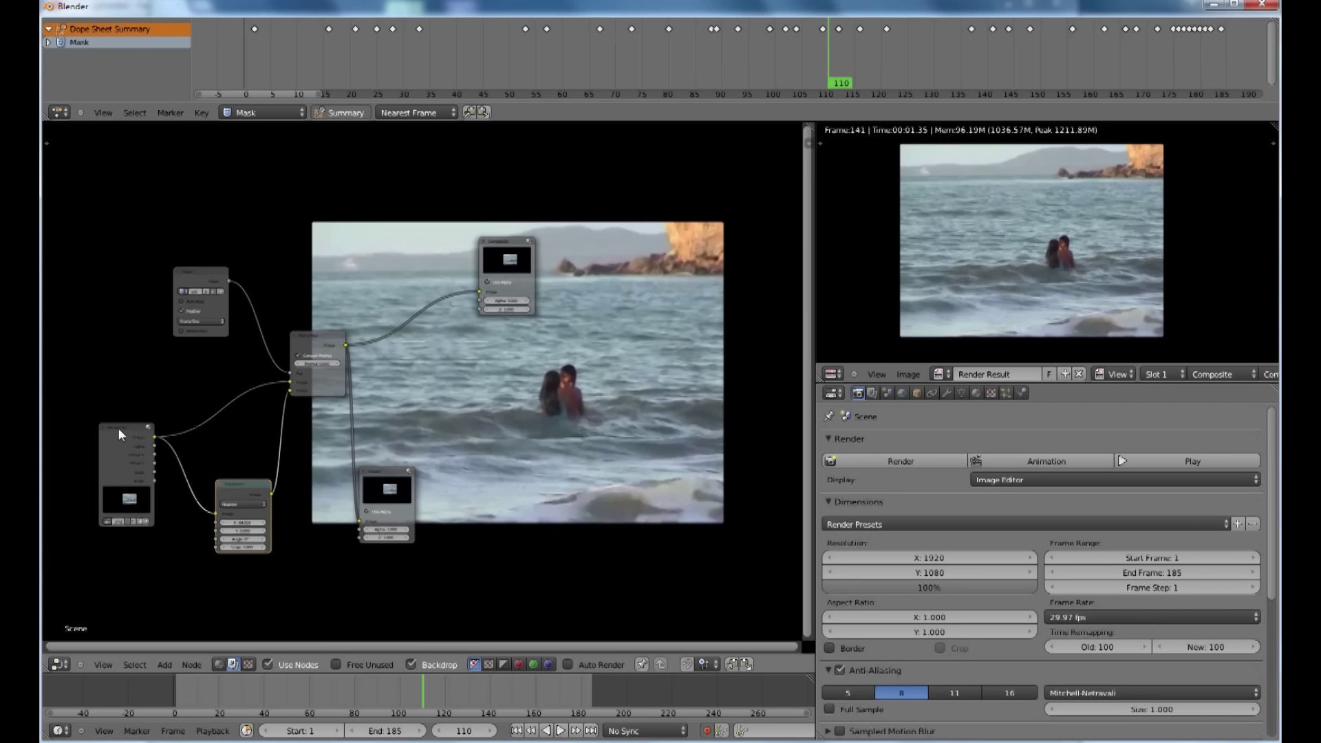
- Unlink the Transform node from the Alpha Over node's lower image input, link it back, and shift the Viewer node slightly
drag(289, 390, 274, 413)
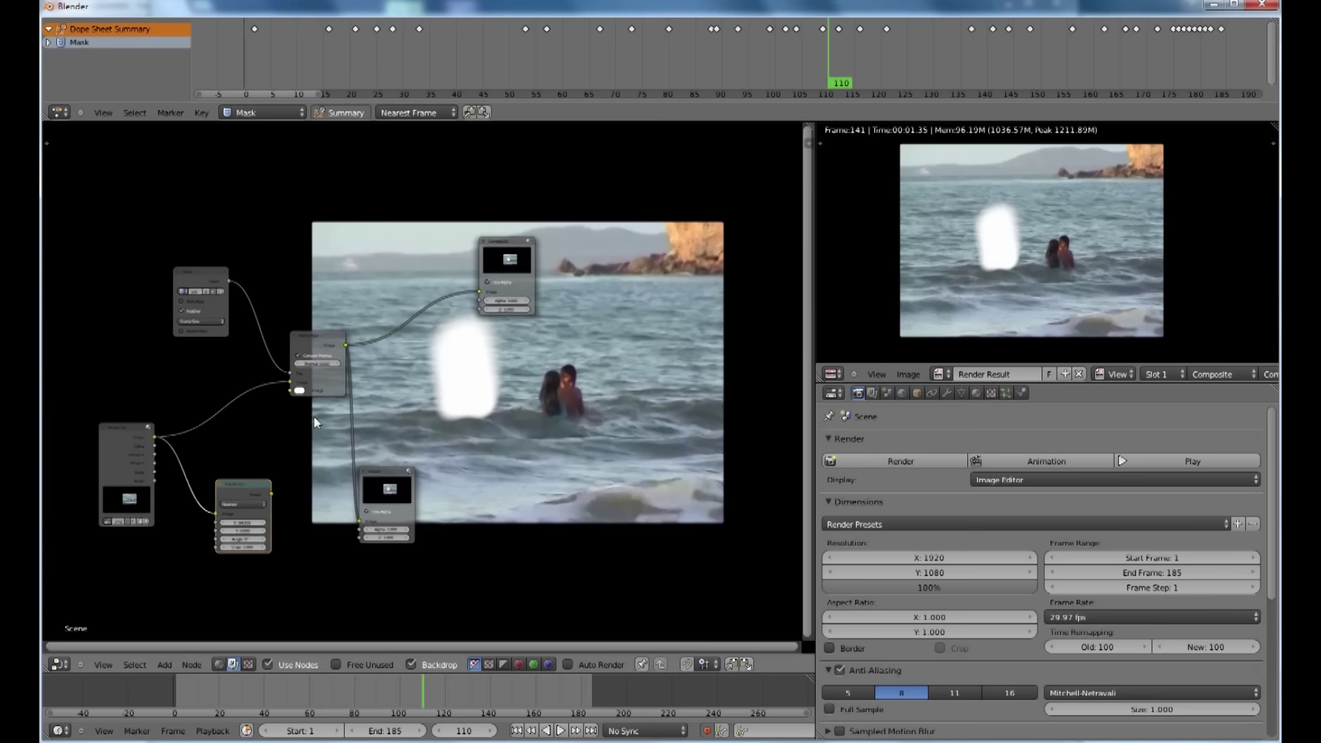
drag(270, 493, 289, 391)
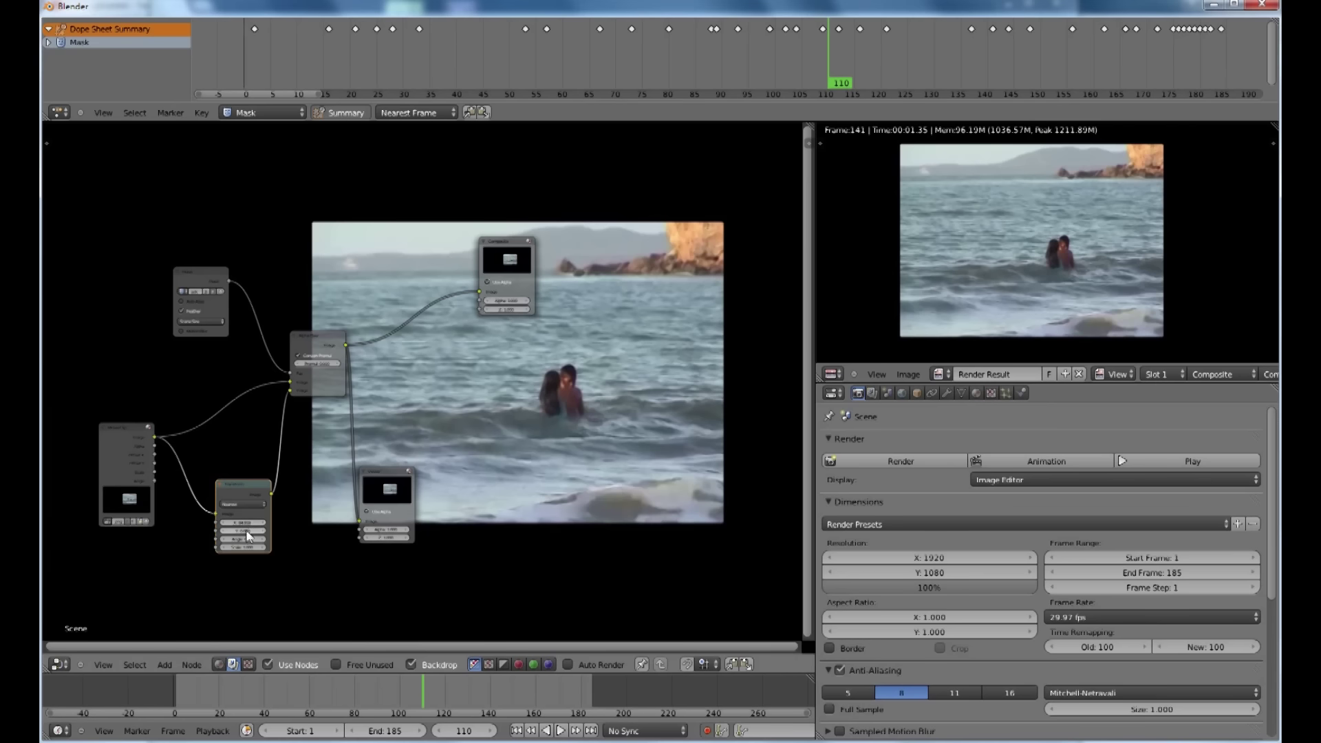
drag(384, 470, 397, 475)
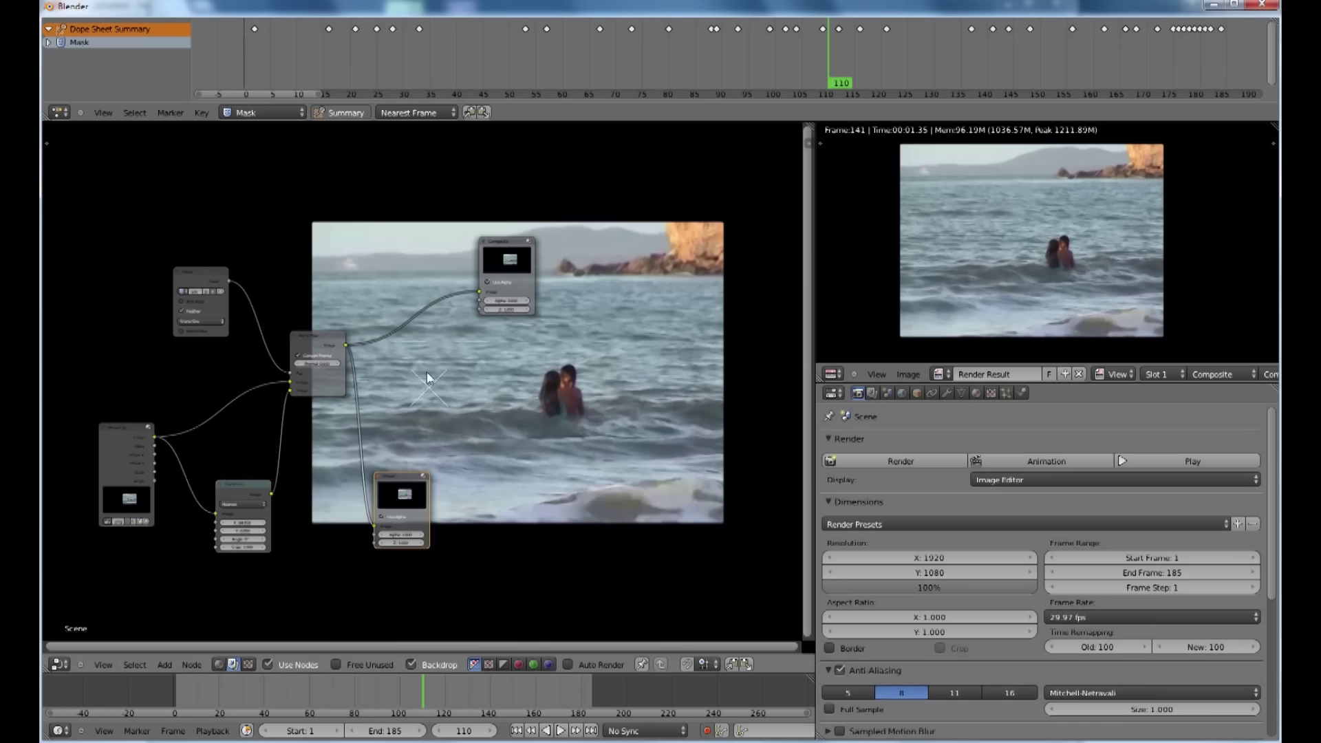
- Scrub past frame 117 to check the swimmer-removal composite, and review the masked sea20001.png clip back to frame 73
click(438, 702)
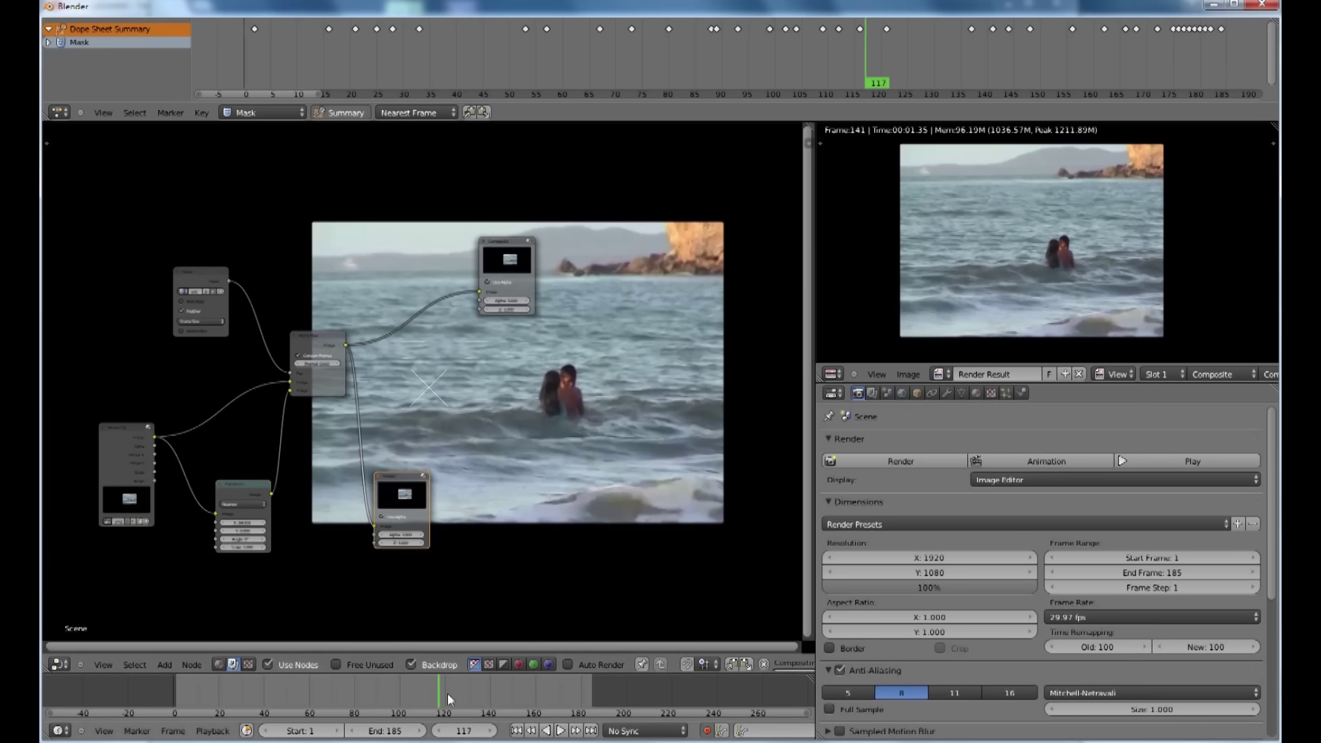
click(451, 700)
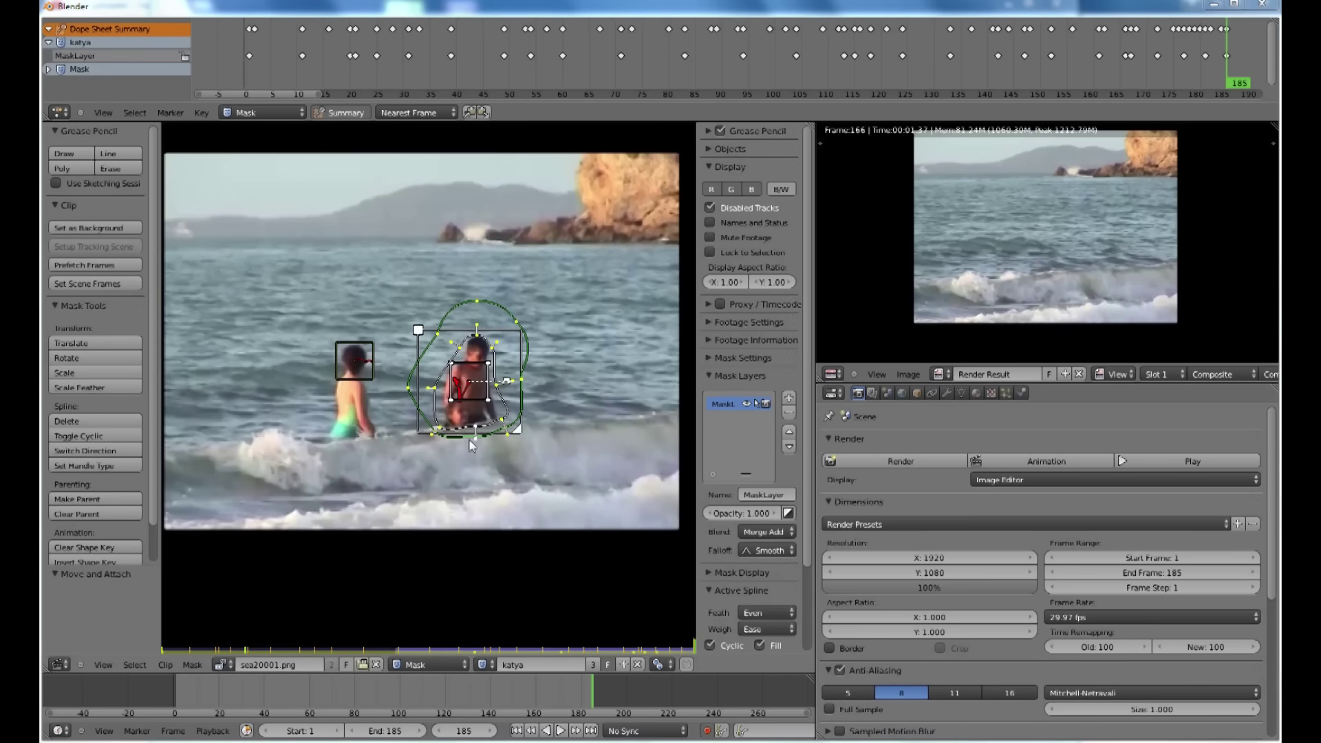
mouse_move(357, 695)
mouse_down()
mouse_move(432, 686)
mouse_move(339, 696)
mouse_up()
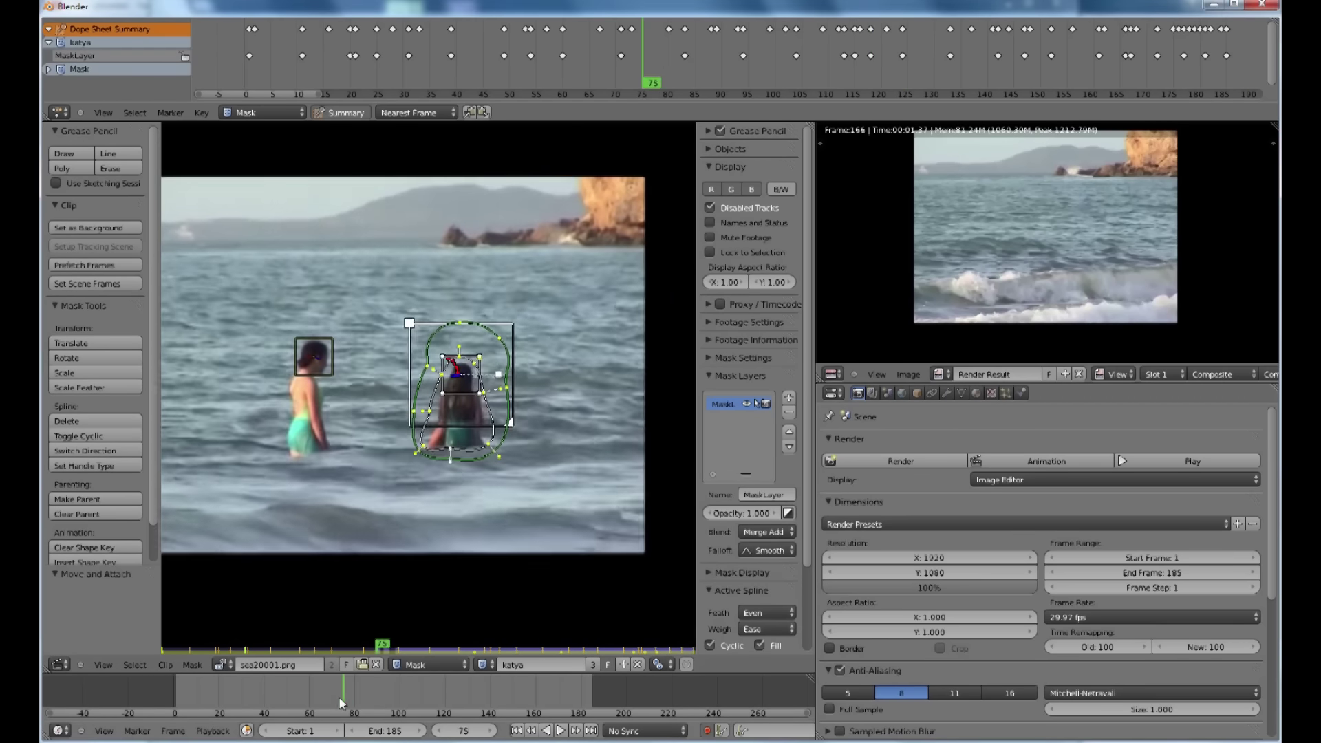
- Switch to the Node Editor and slightly rearrange the Movie Clip, Transform, Alpha Over and Composite nodes
click(59, 665)
click(74, 487)
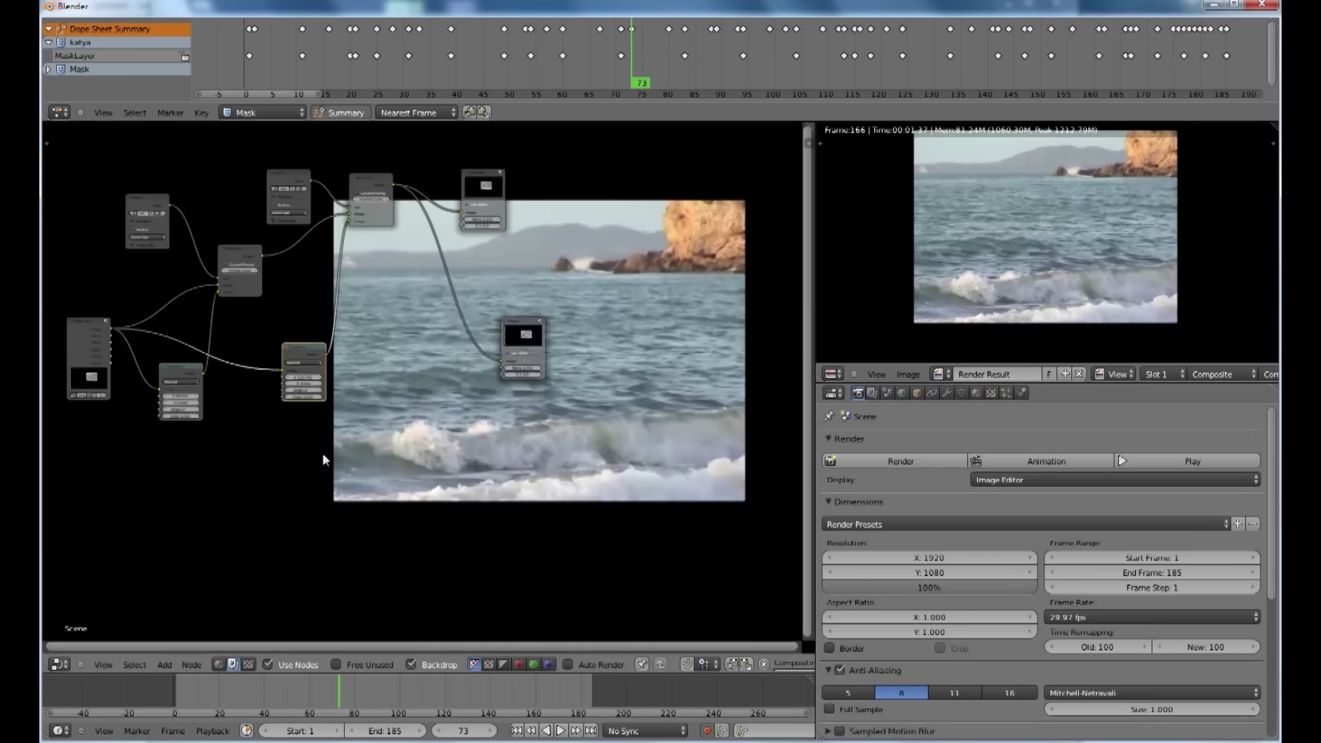
drag(304, 356, 305, 363)
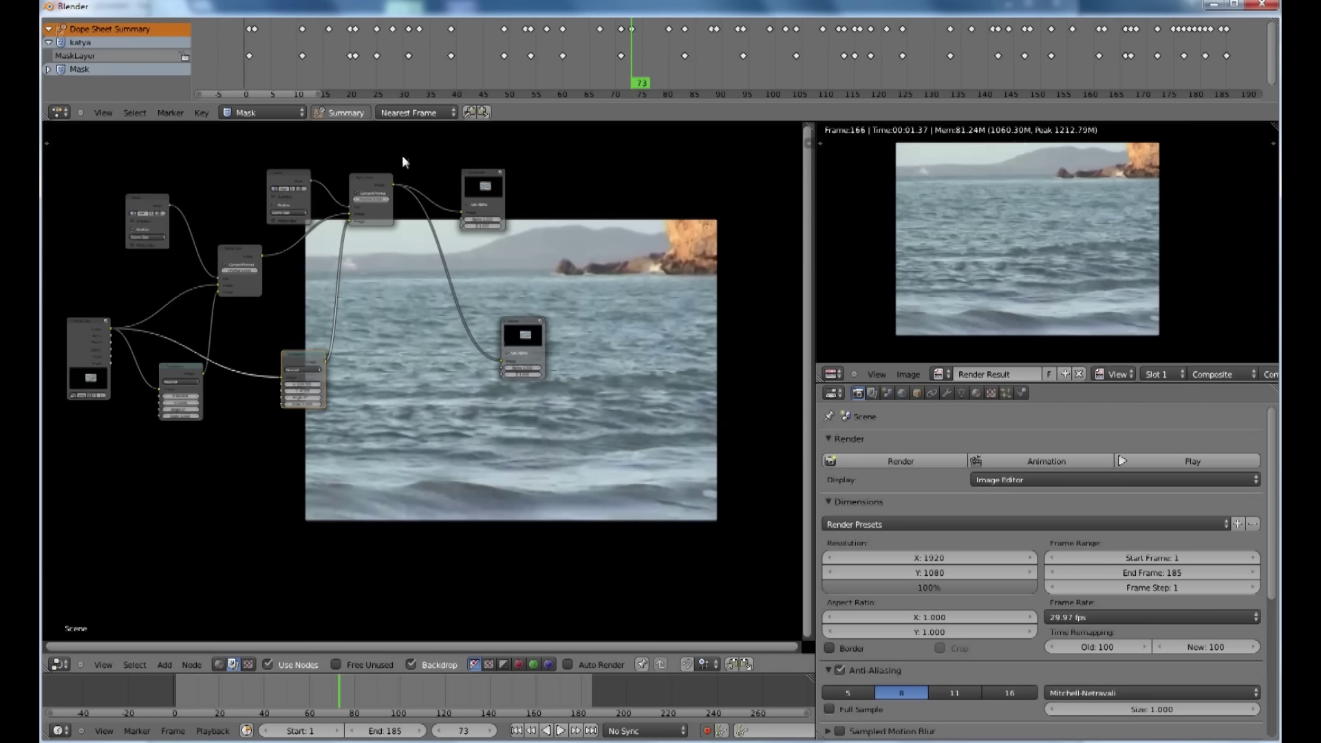
drag(377, 182, 410, 227)
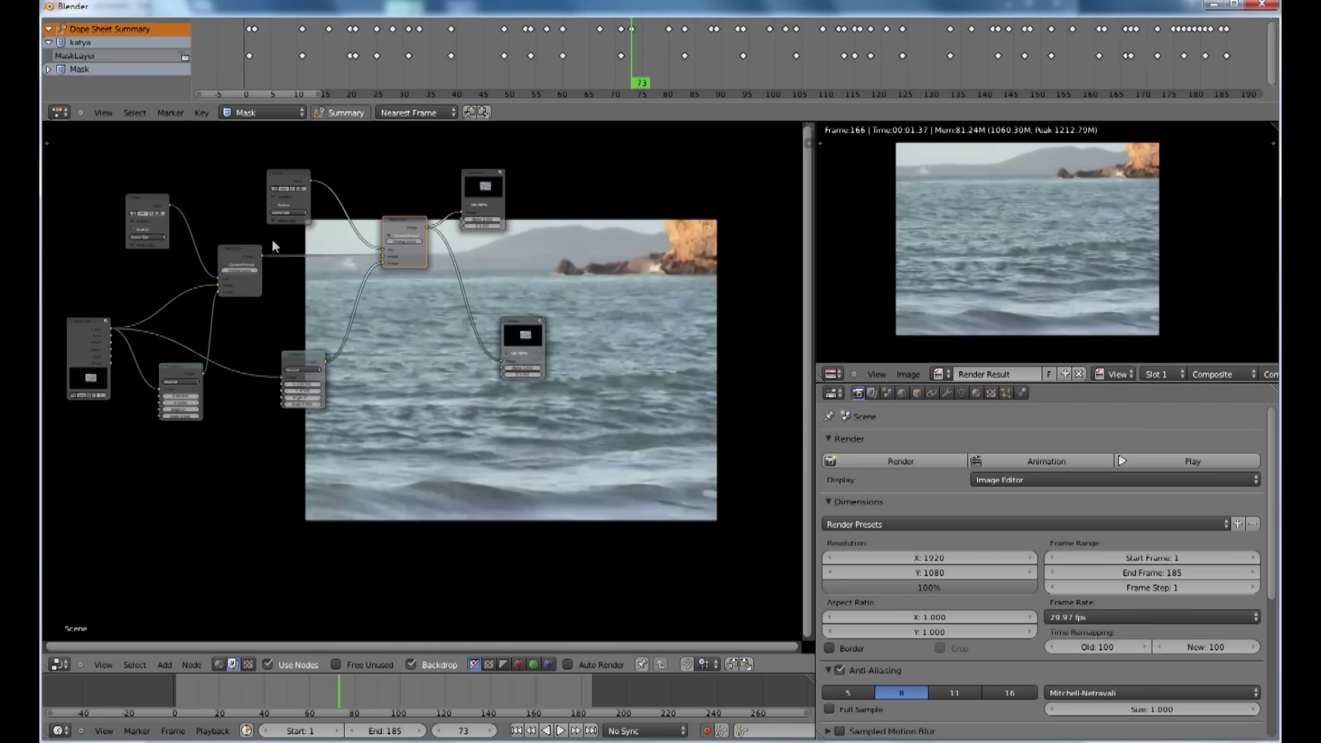
drag(404, 221, 399, 221)
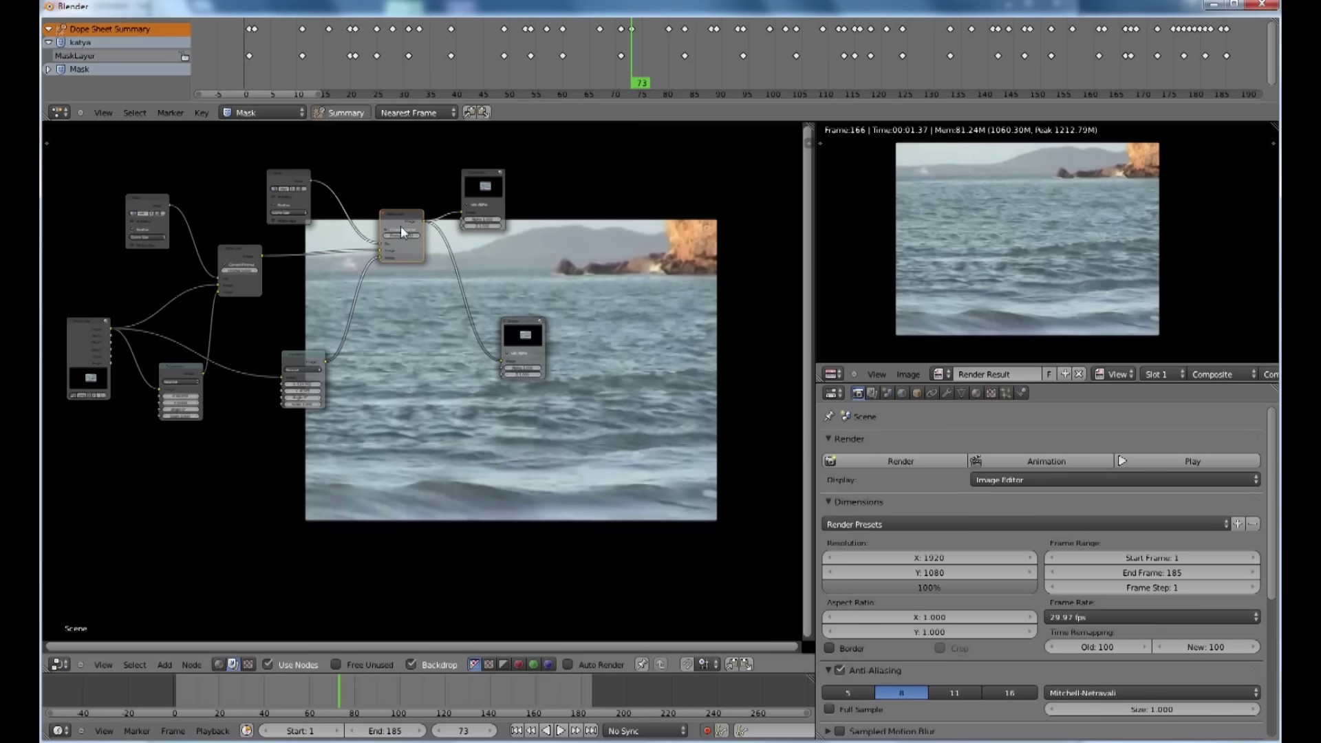
drag(80, 327, 88, 323)
drag(301, 352, 303, 355)
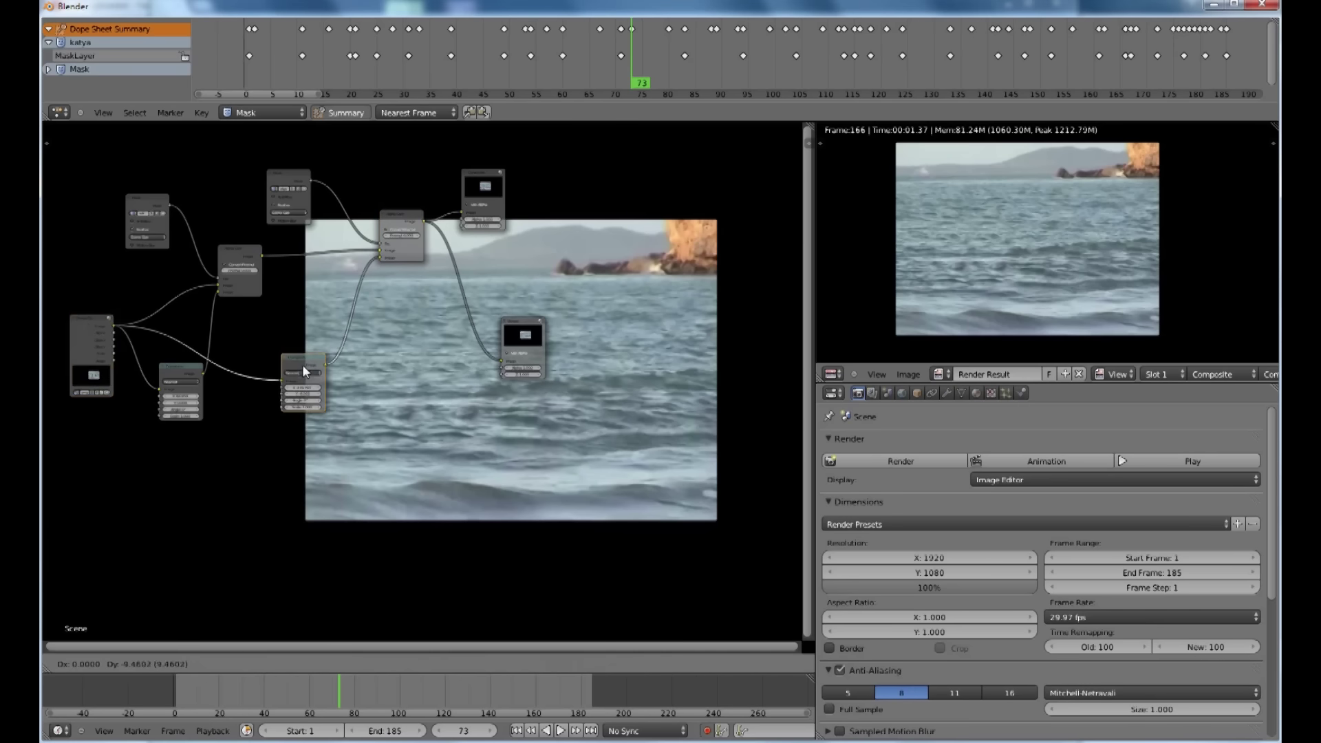
drag(402, 222, 401, 231)
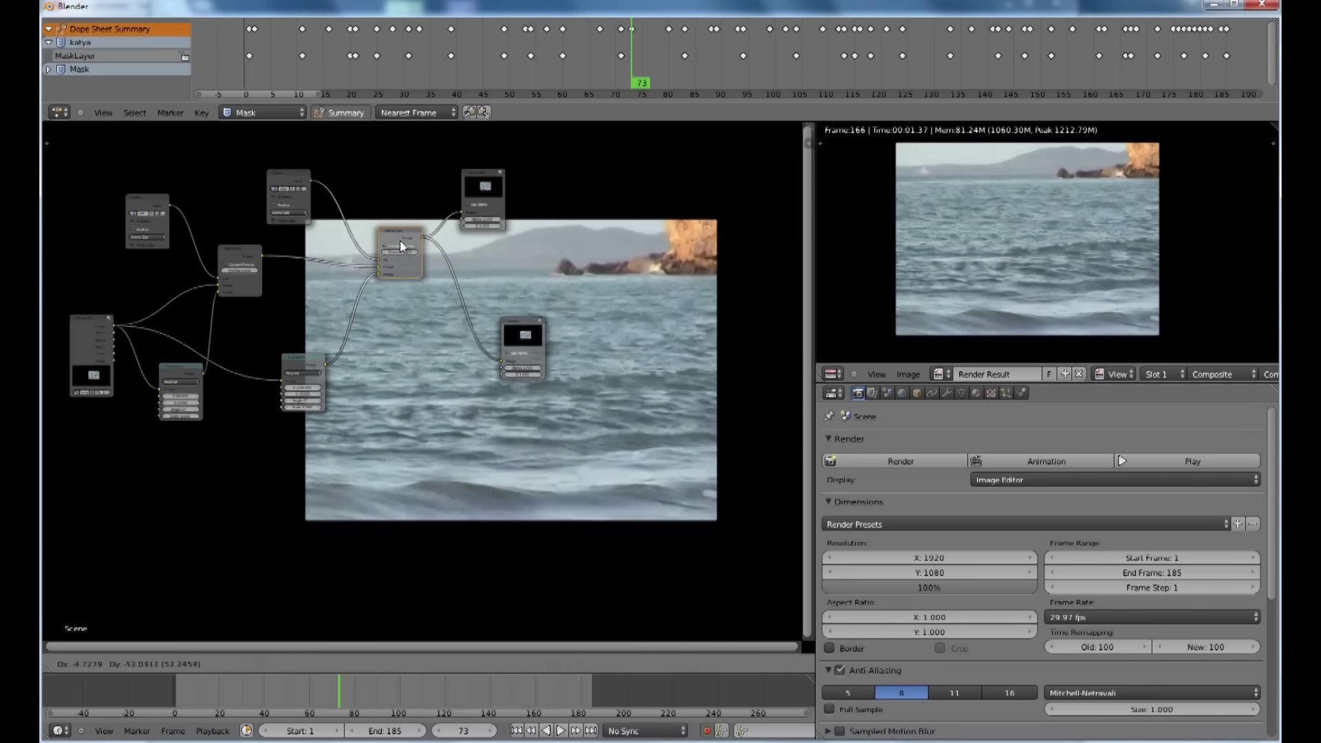
drag(502, 175, 526, 177)
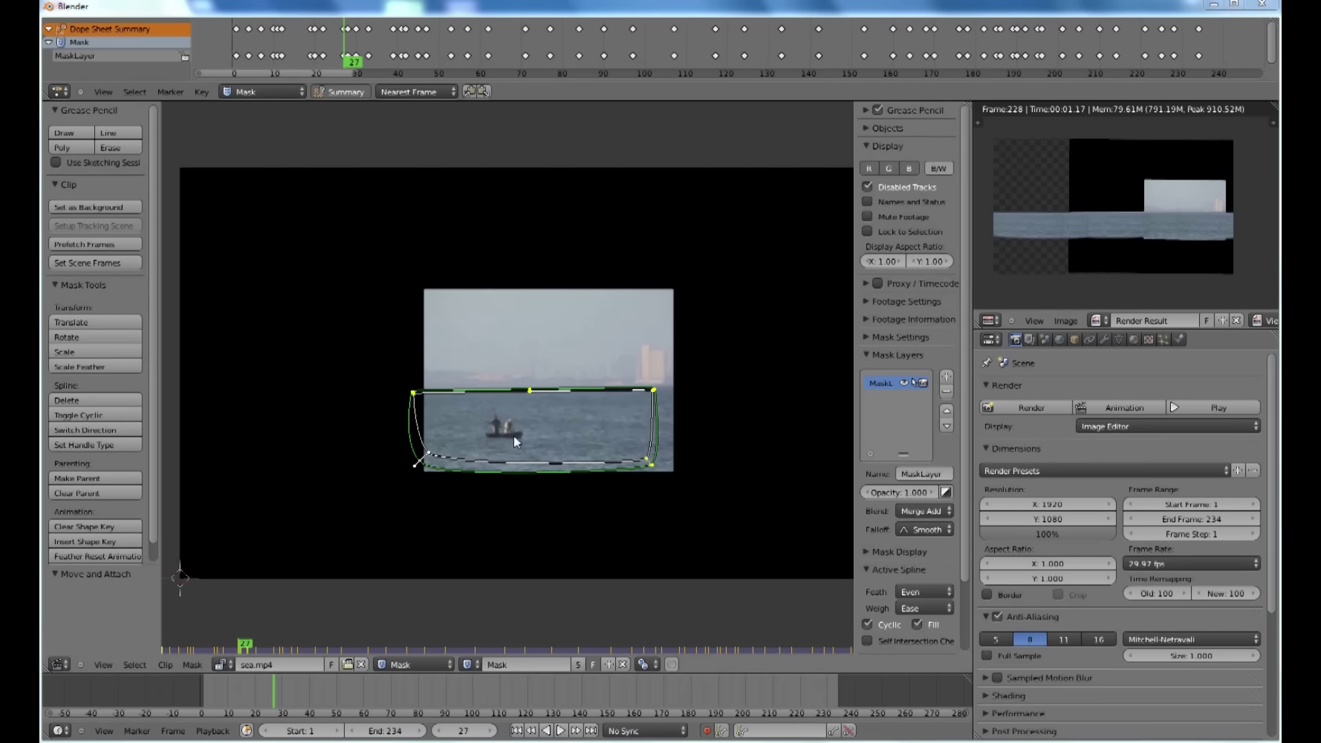
- Show the sea0001.png clip with its mask, and switch to the Node Editor to examine the compositing chain built from it
click(225, 660)
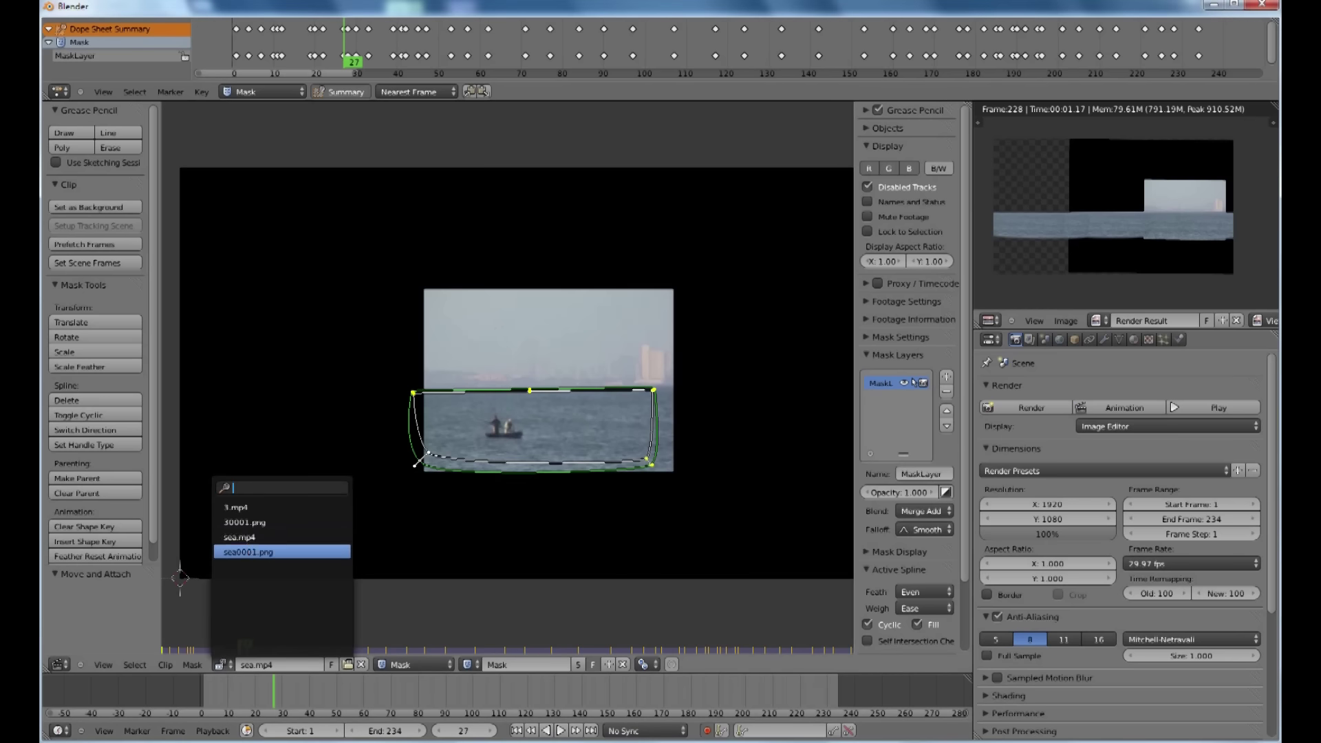
click(248, 552)
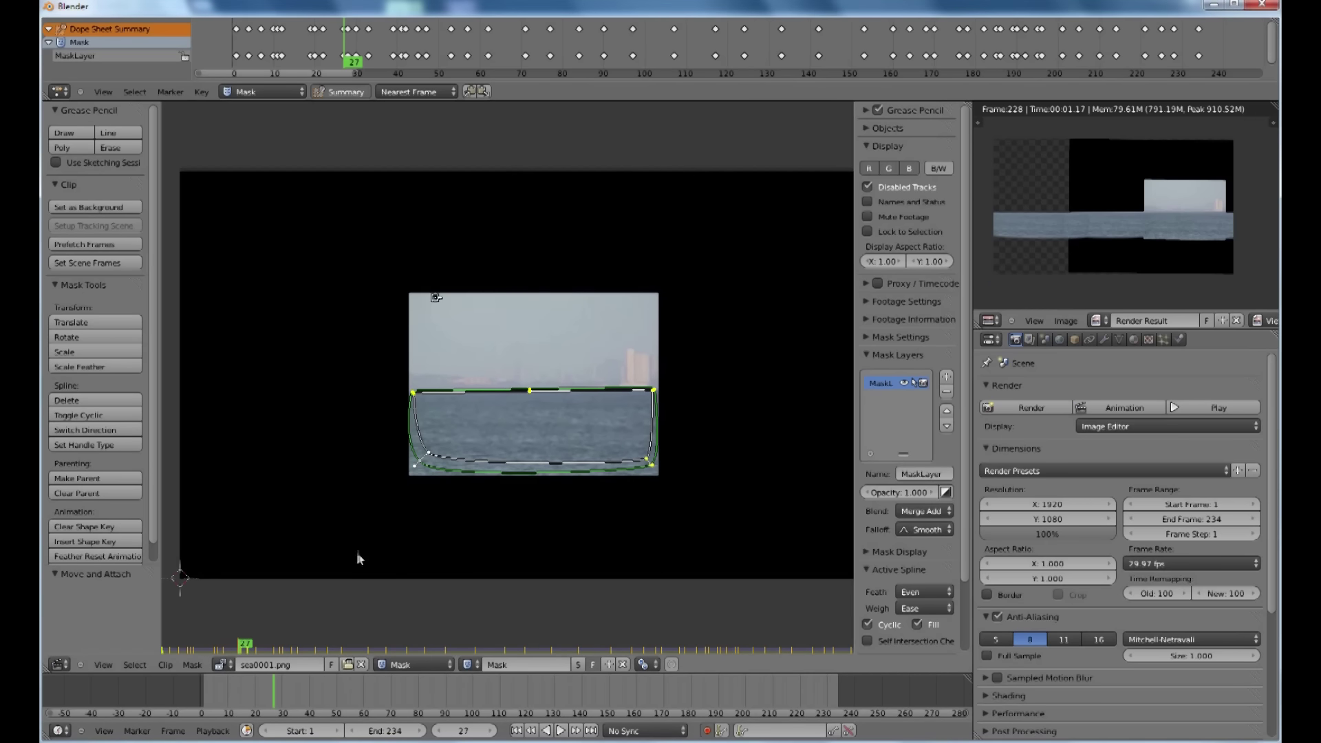
click(57, 665)
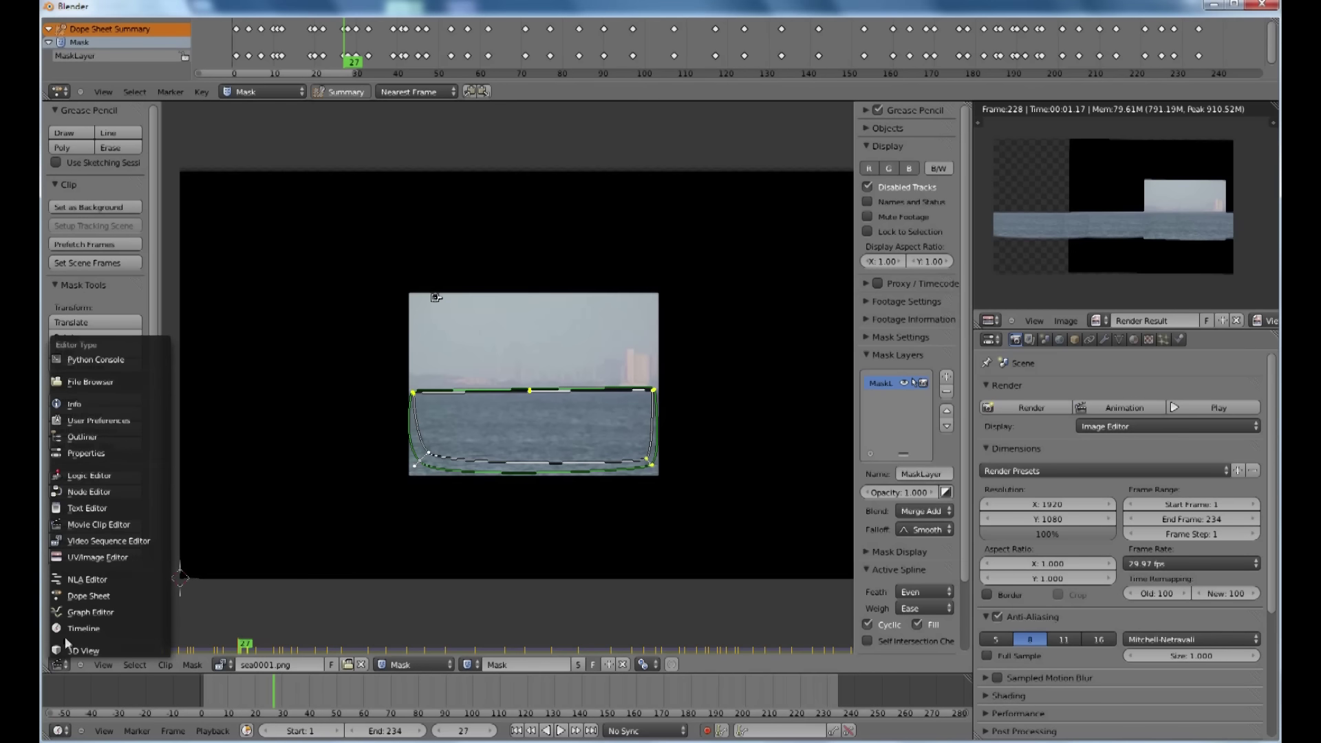
click(76, 490)
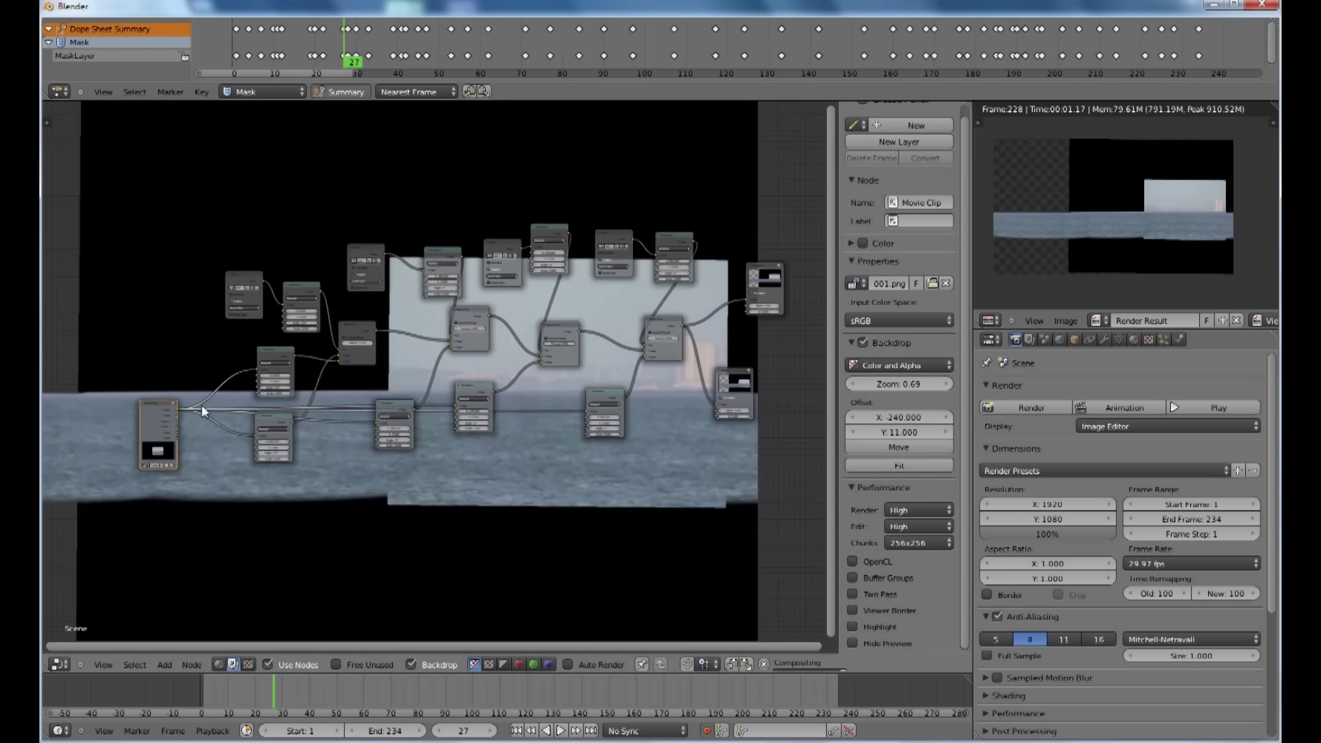
scroll(194, 414, down, 1)
middle_drag(298, 393, 229, 393)
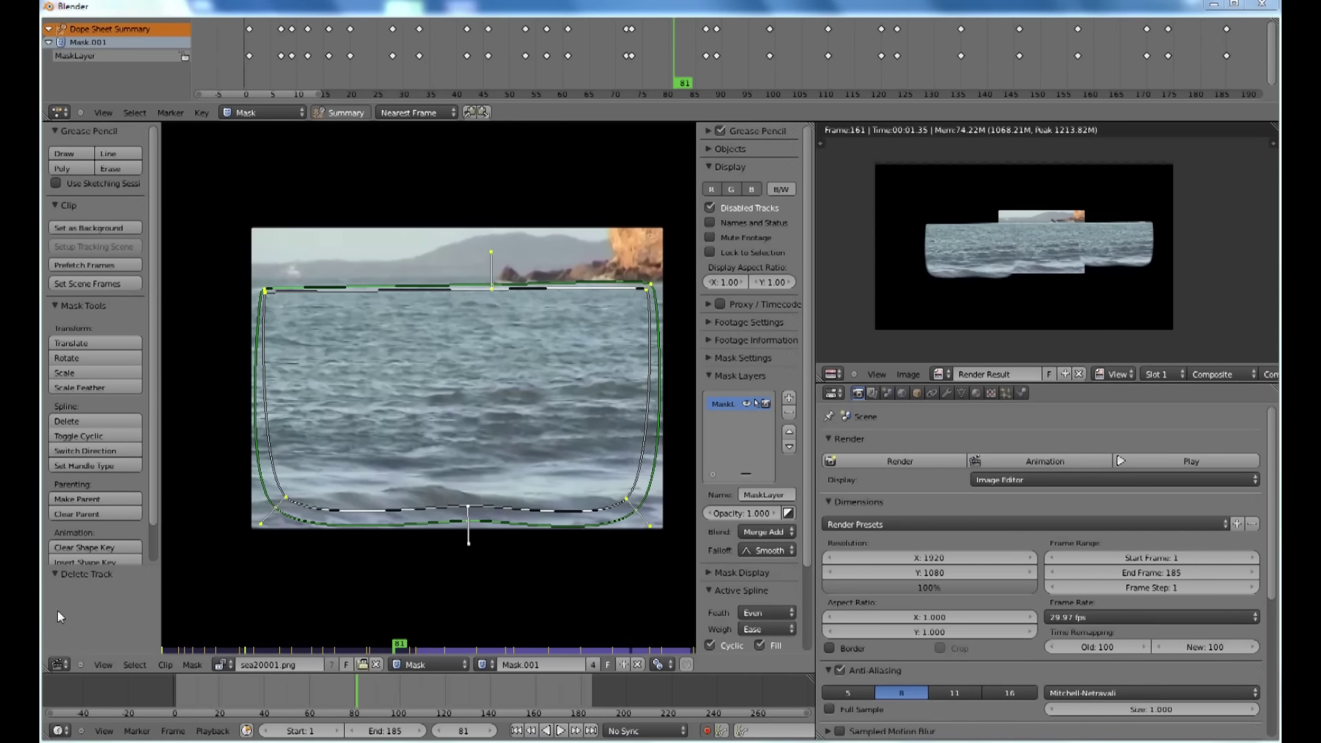
- Switch from the masked sea20001.png clip to the Node Editor and scrub past frame 100 to check the widened sea composite
click(63, 662)
click(71, 491)
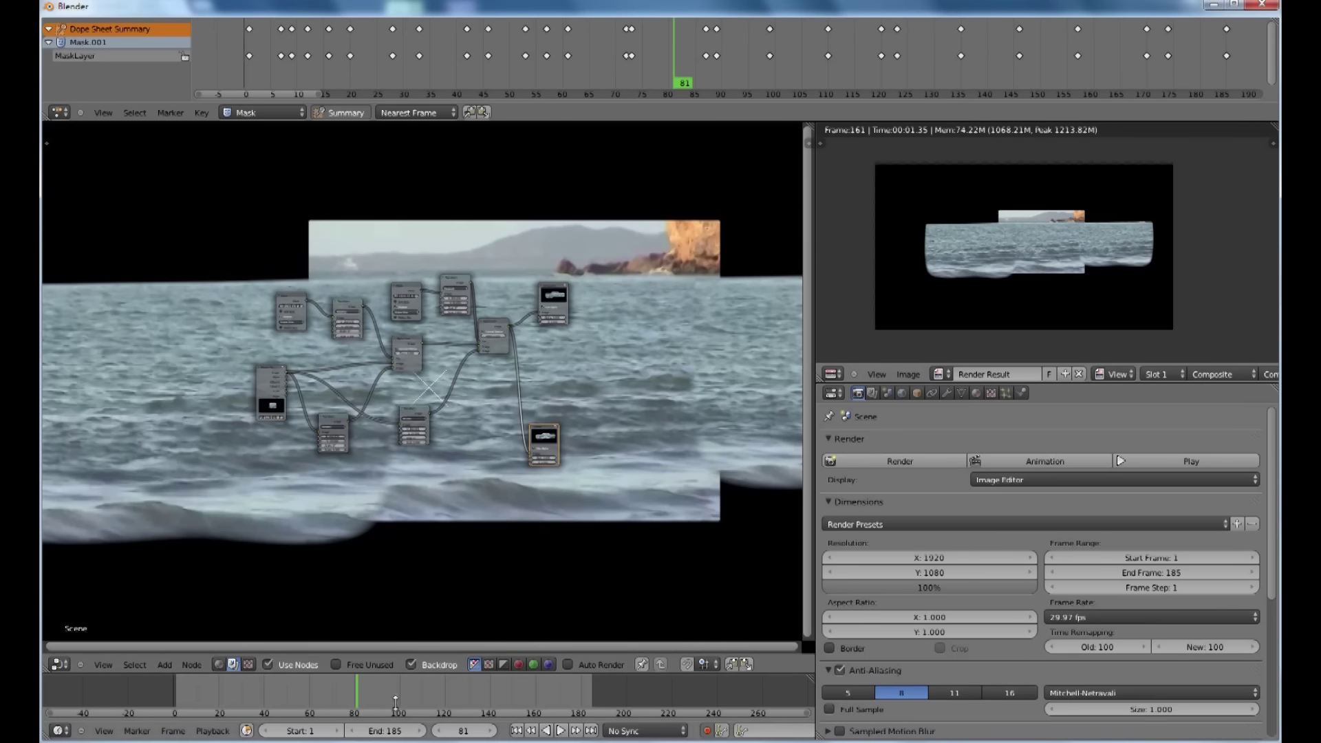
click(417, 698)
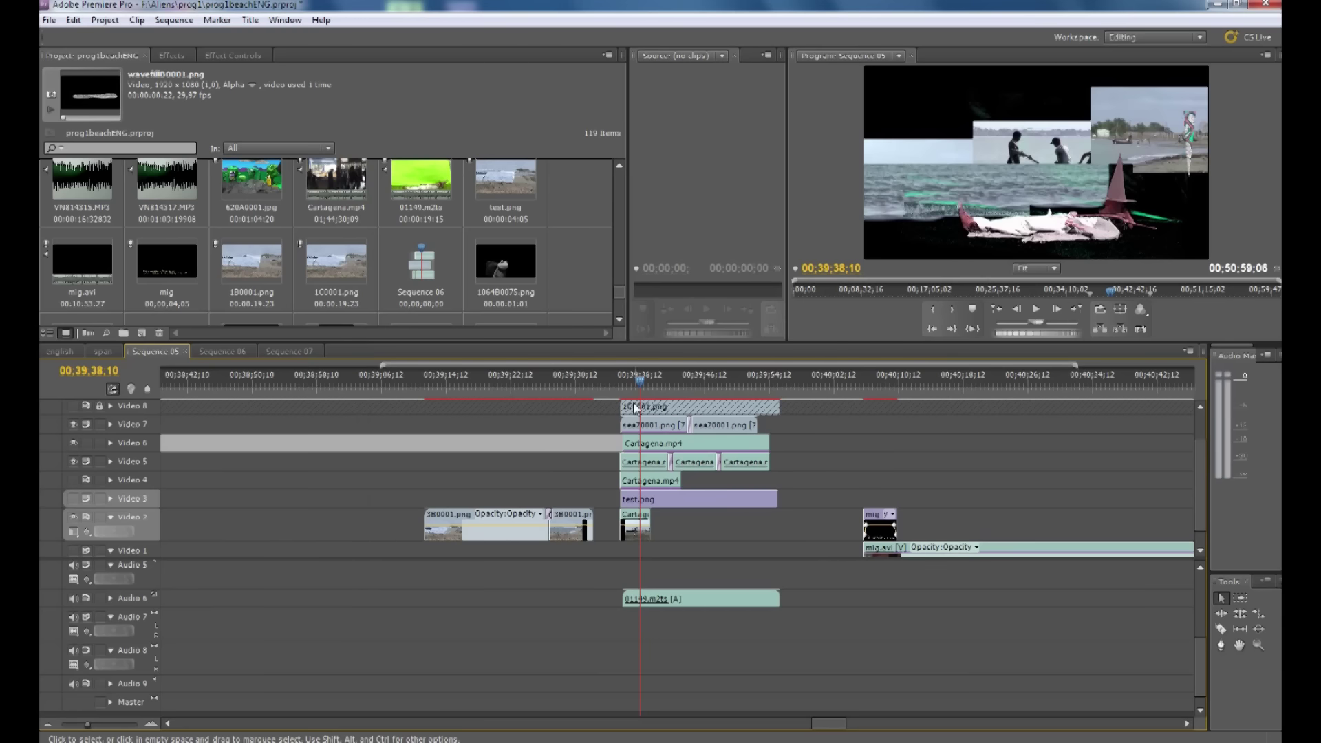
- In Premiere Pro, scrub Sequence 05 between about 00;39;38;10 and 00;39;44;12 to review the layered beach footage, and open Sequence 07
drag(643, 385, 688, 416)
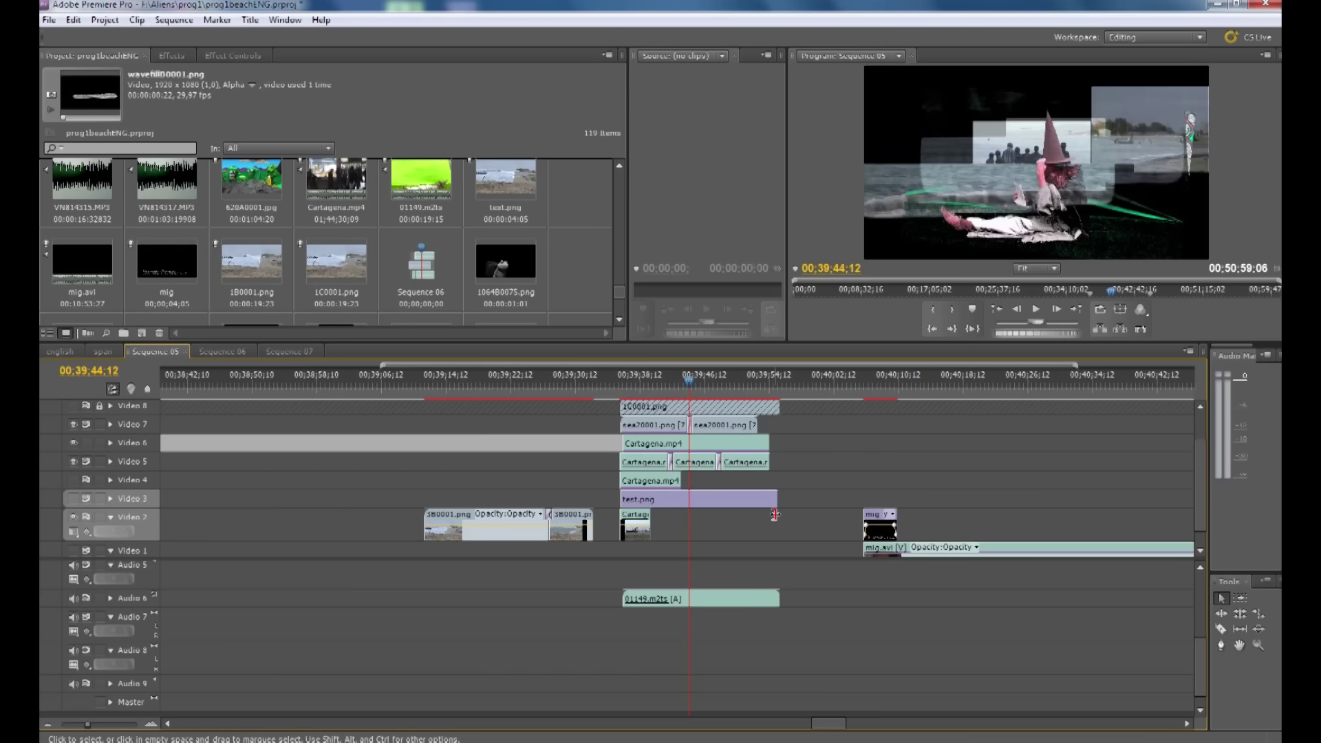
drag(681, 382, 662, 383)
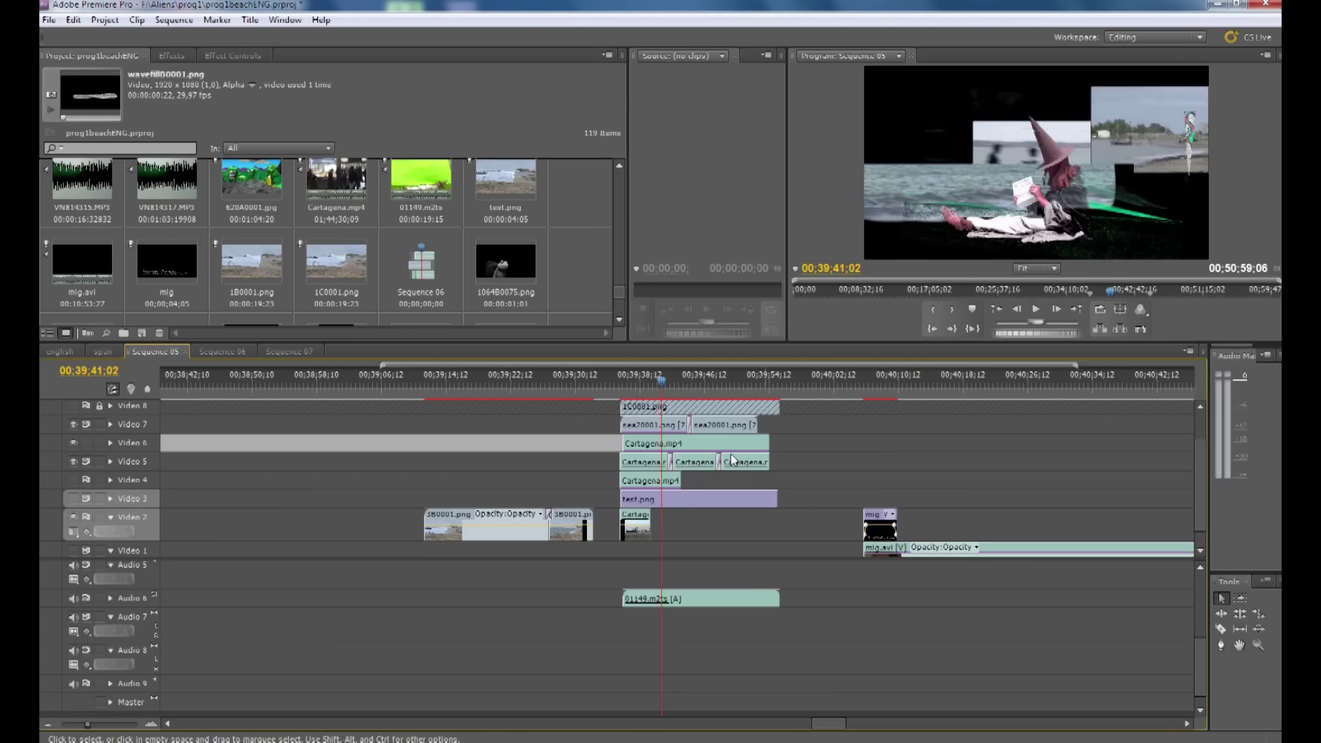
click(662, 383)
drag(663, 383, 677, 394)
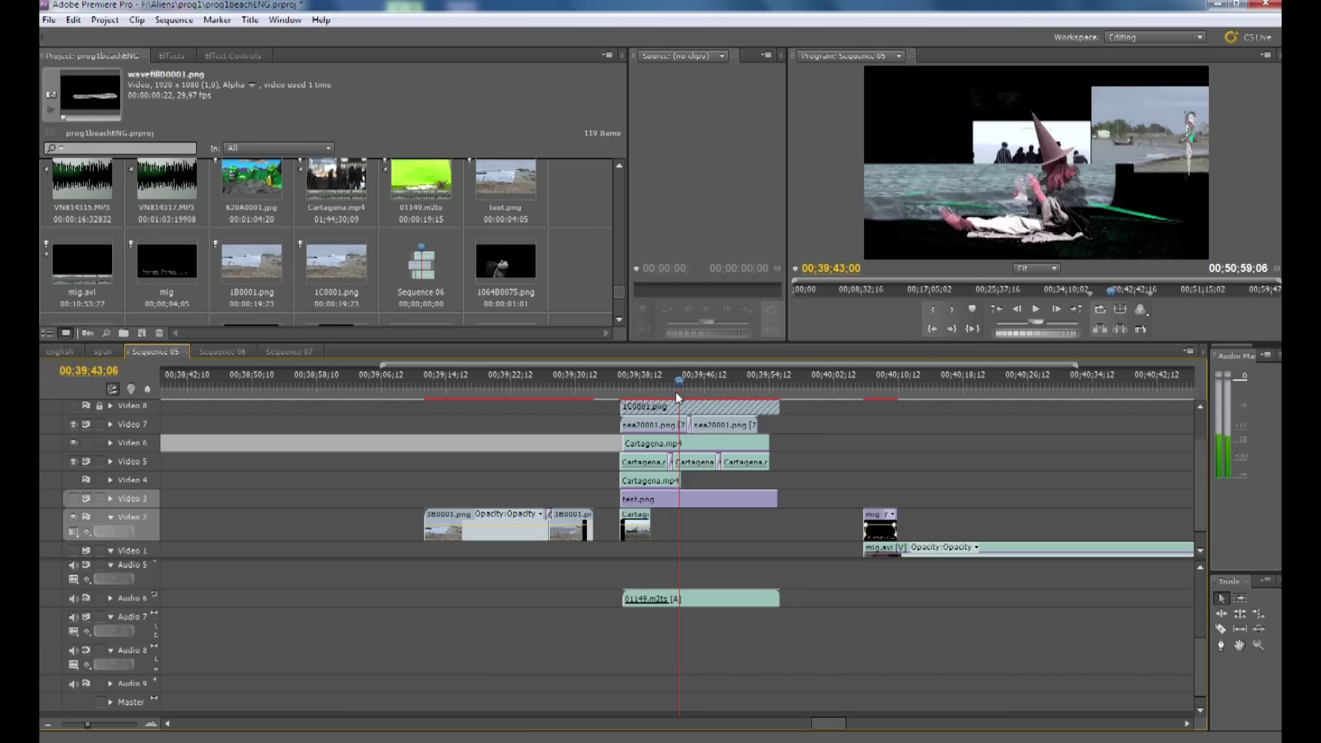
click(282, 351)
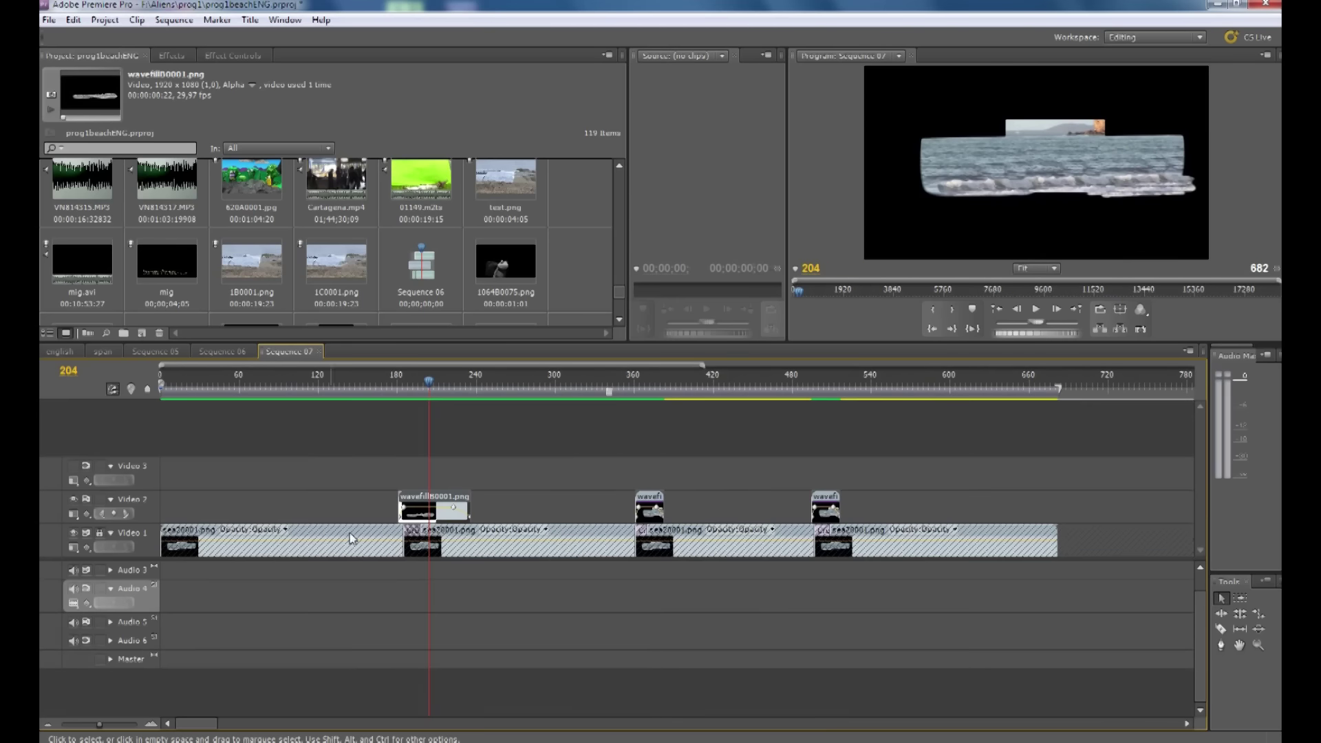
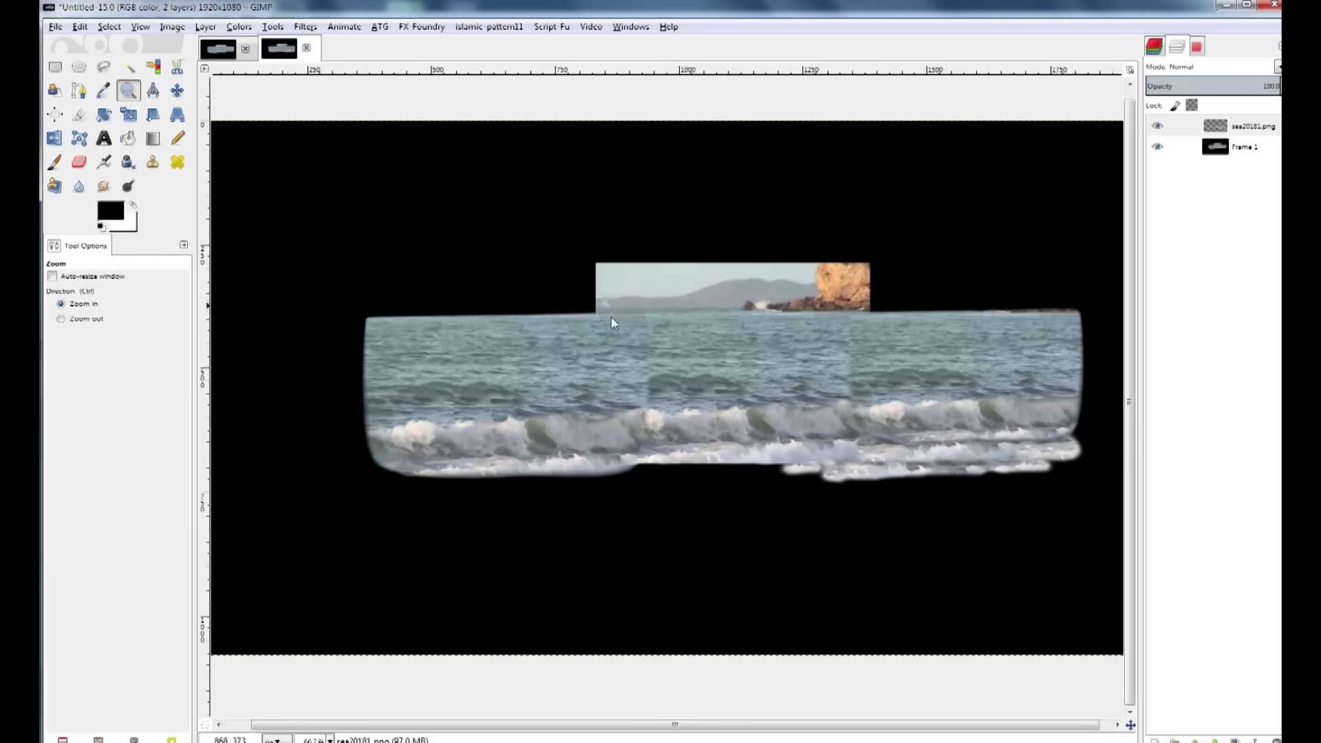
- In GIMP, toggle the visibility of the Frame 1 layer beneath the sea20181.png layer
click(1158, 147)
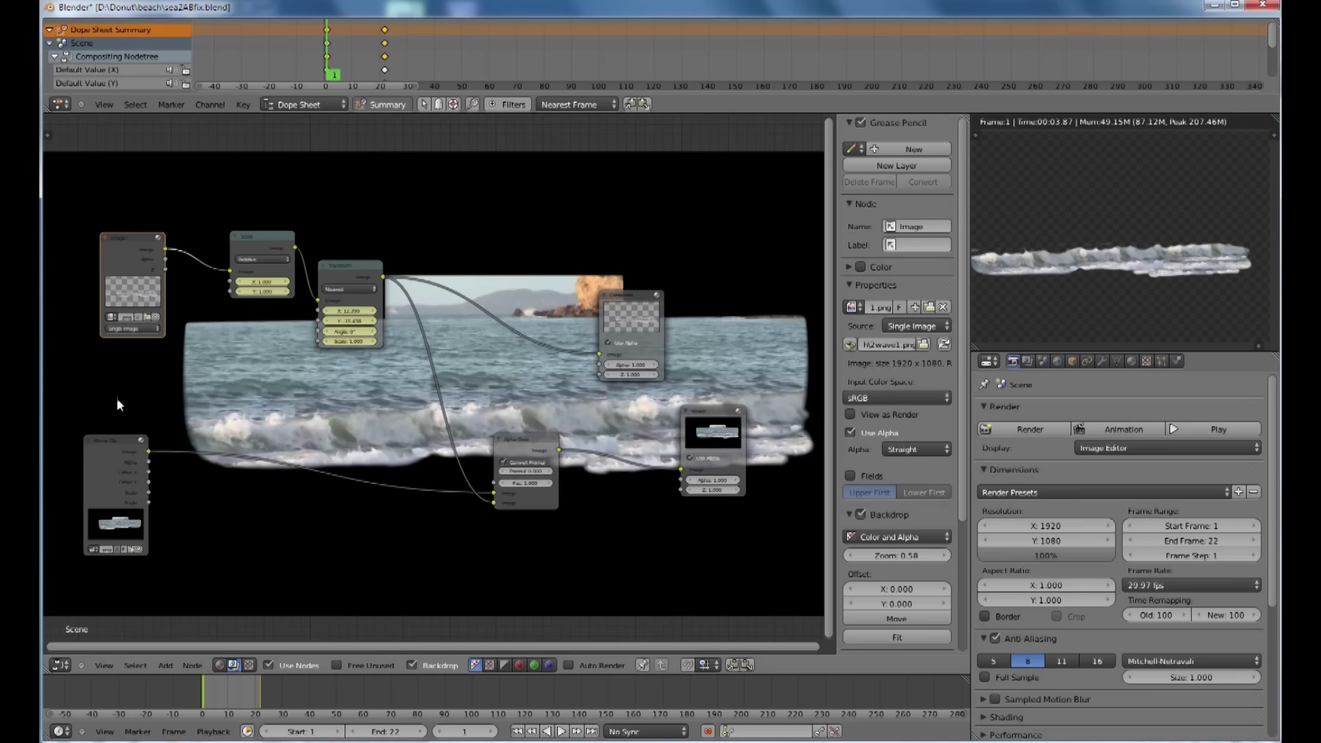
- Switch to the sea24Bfix.blend project in Blender and slightly reposition the Movie Clip and Scale nodes
drag(114, 444, 120, 437)
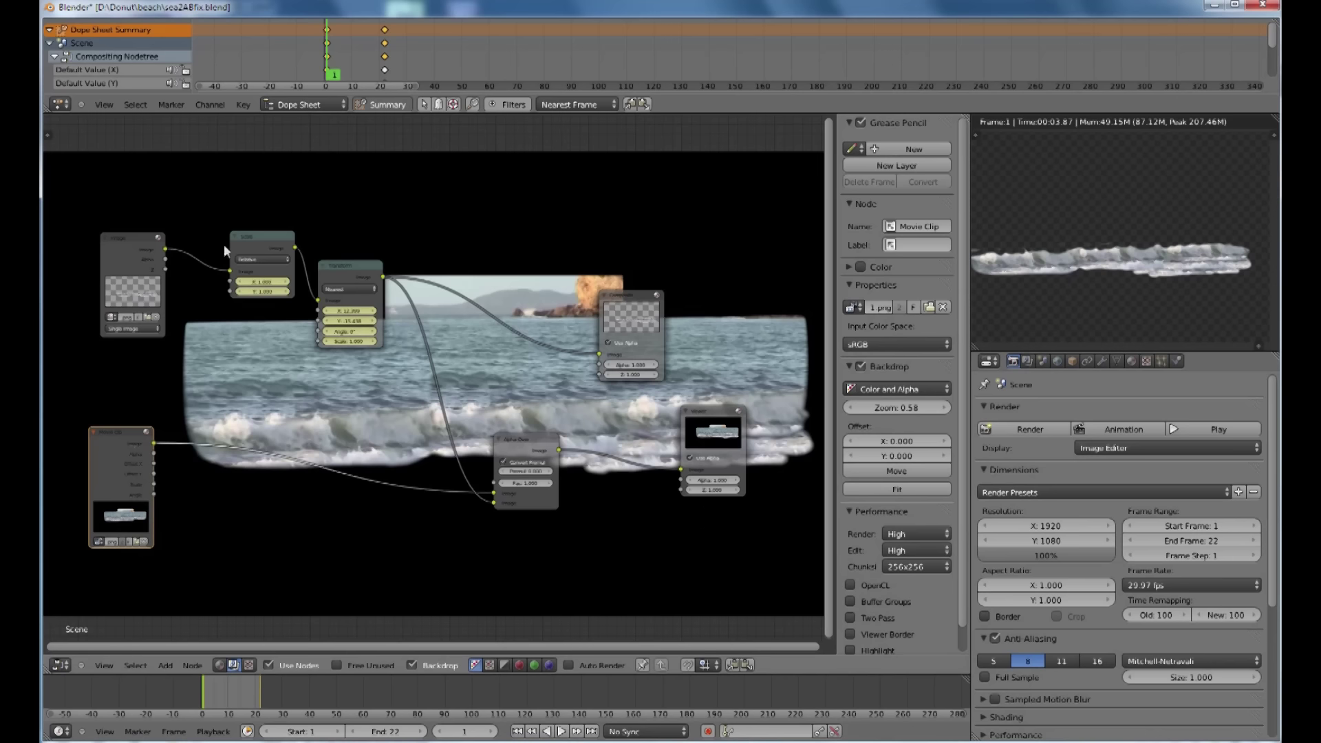
drag(241, 261, 232, 247)
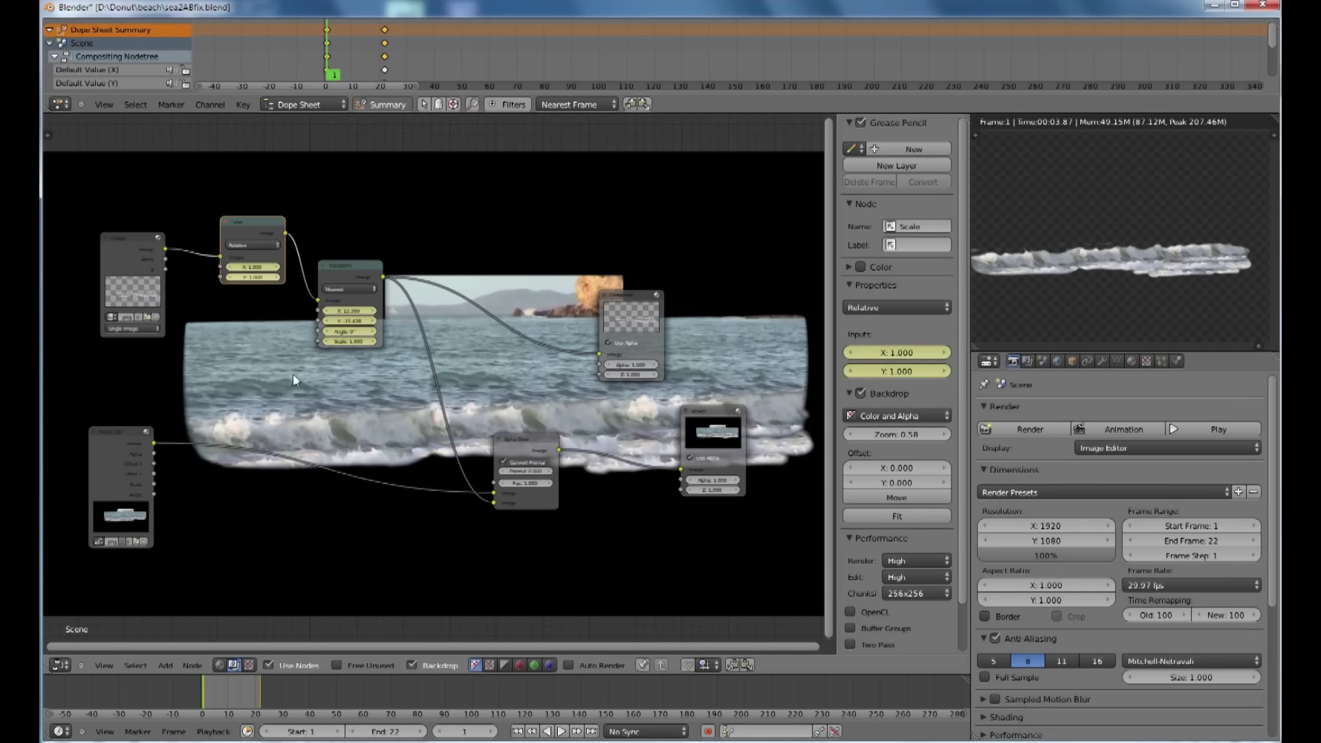
- Check the animated wave scaling at frames 22 and 9, and link the Transform node's output directly to the Viewer node
click(591, 731)
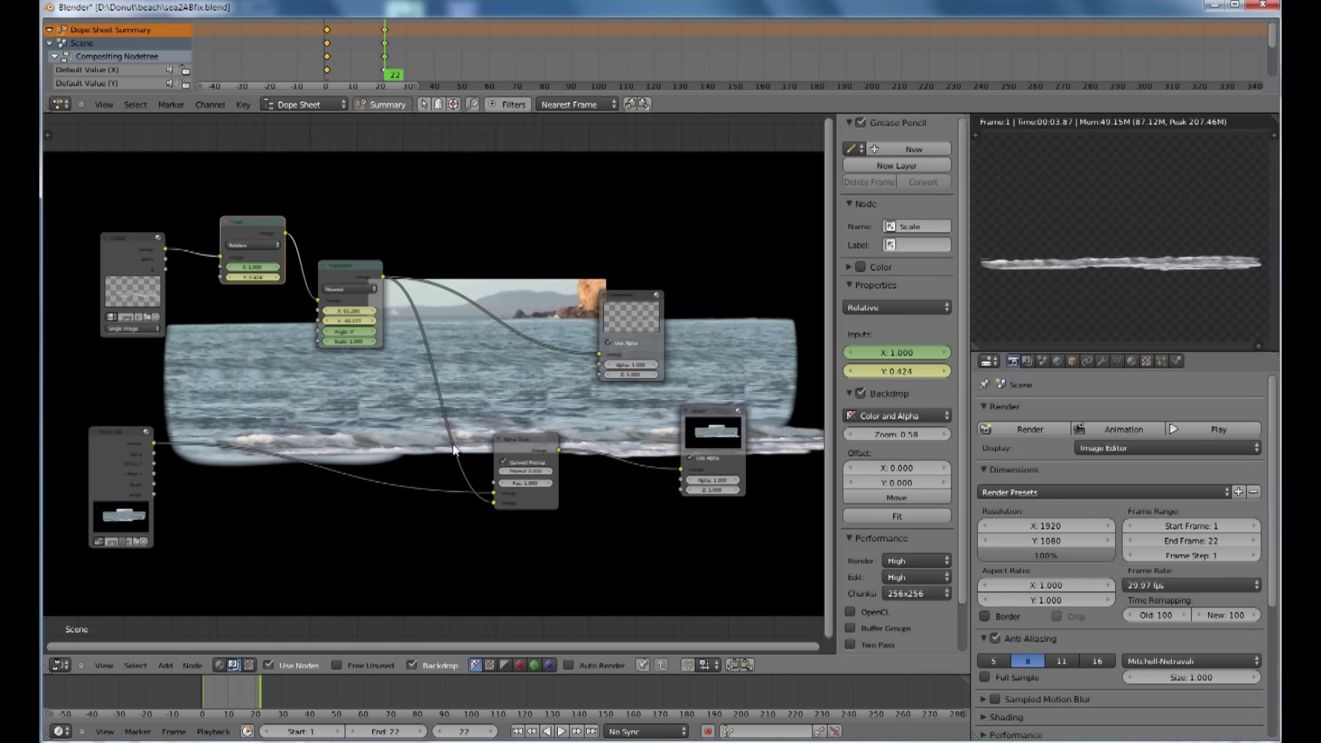
click(224, 691)
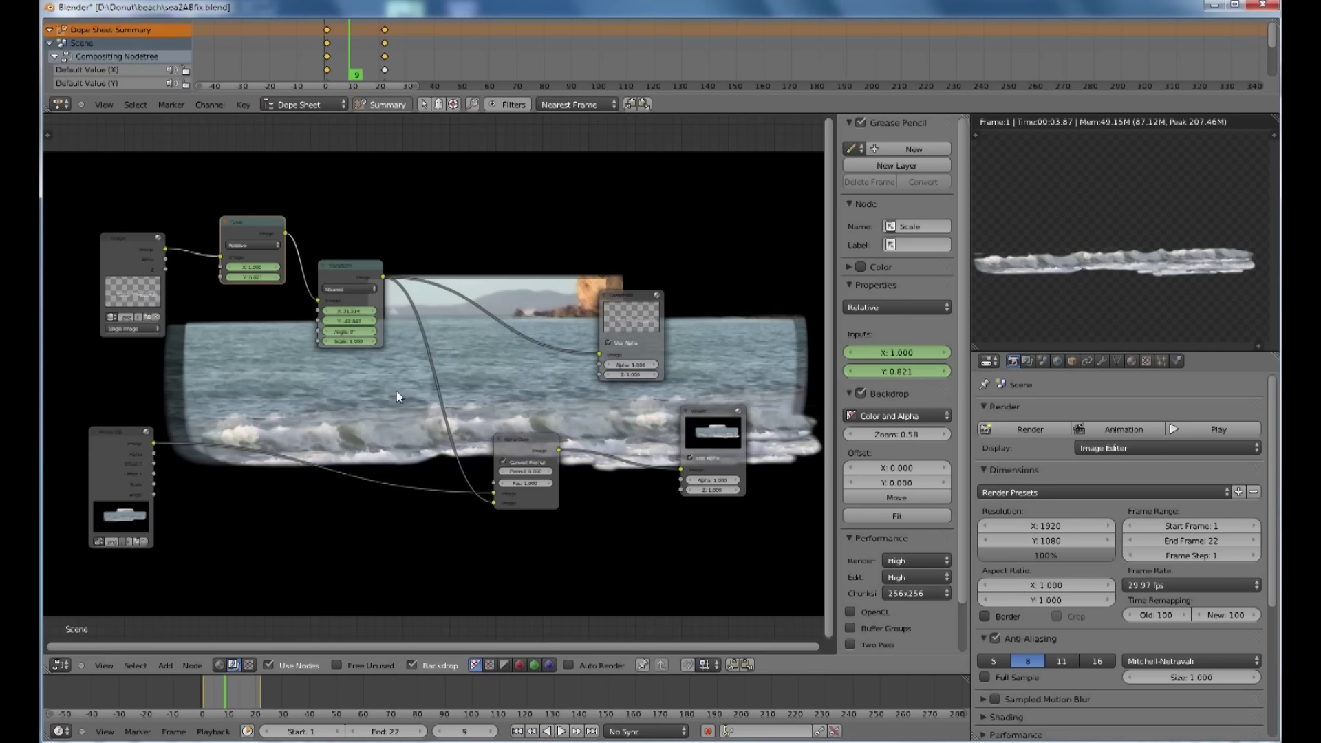
drag(383, 278, 681, 471)
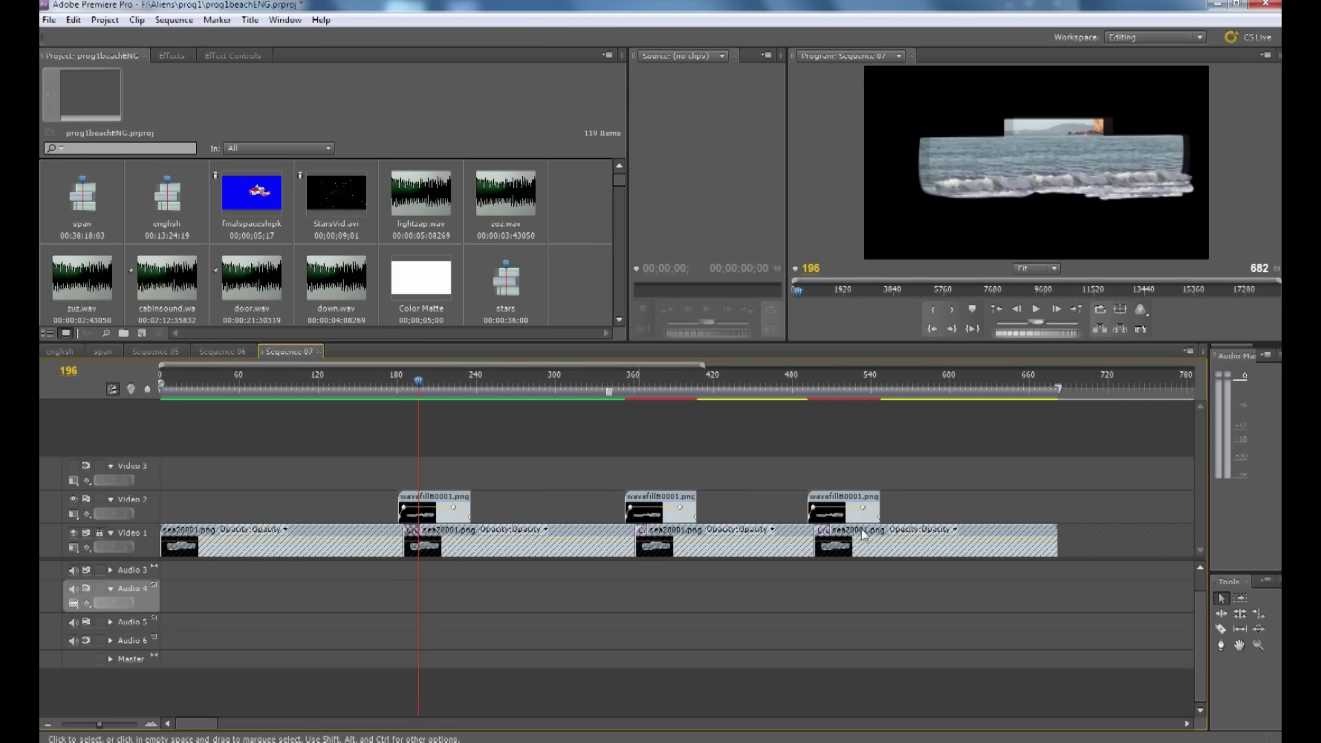
- In Premiere Pro, scrub Sequence 07 from frame 180 across the first wavefillB0001.png clip to review the wave transition
click(399, 386)
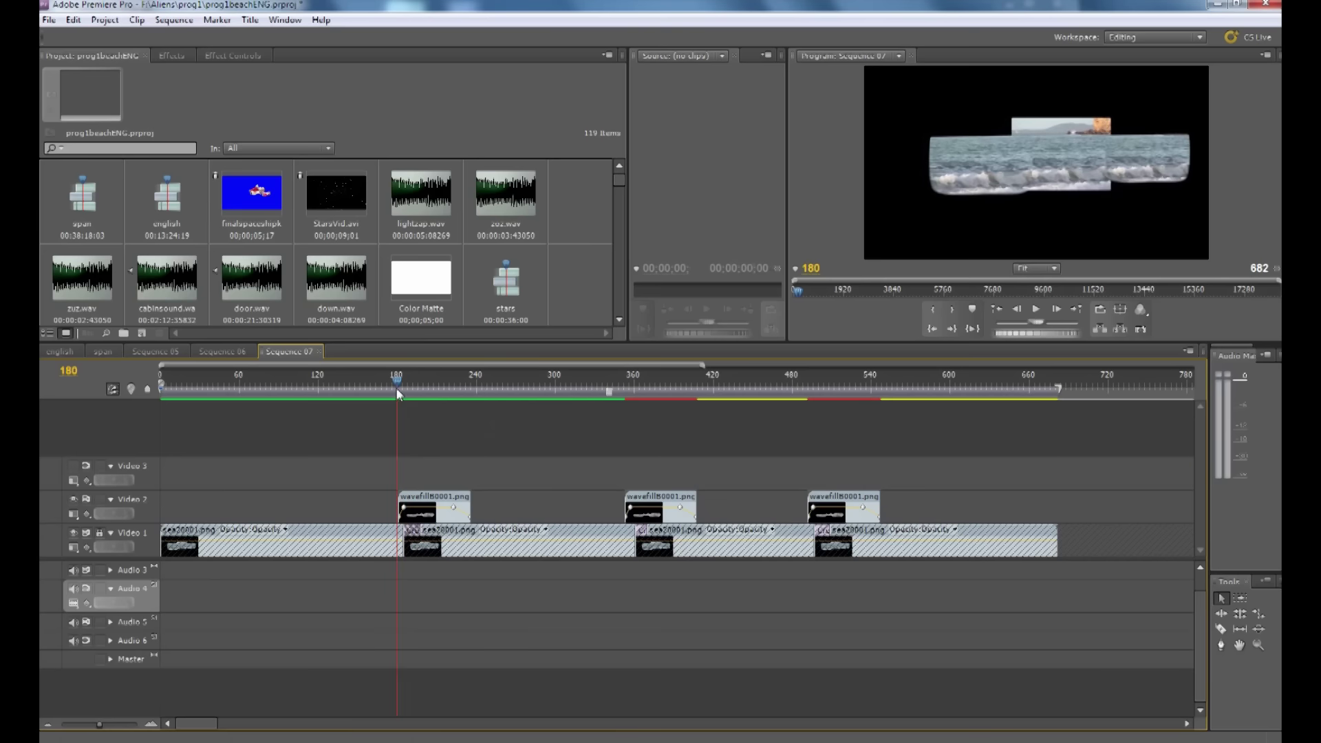
click(399, 387)
drag(399, 387, 480, 417)
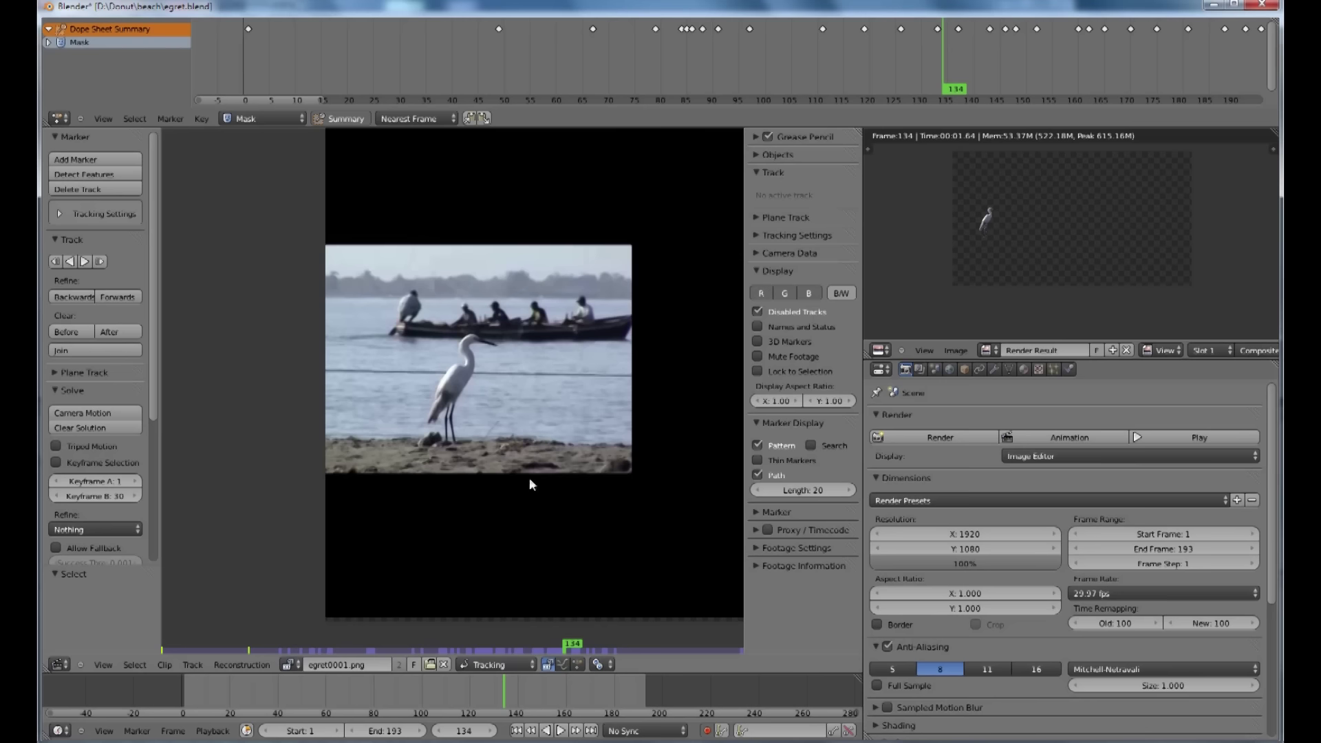
- In Blender's egret.blend project, scrub the egret0001.png clip to frame 108 and change to Mask mode to examine the egret's mask outline closely
click(357, 695)
drag(344, 695, 441, 696)
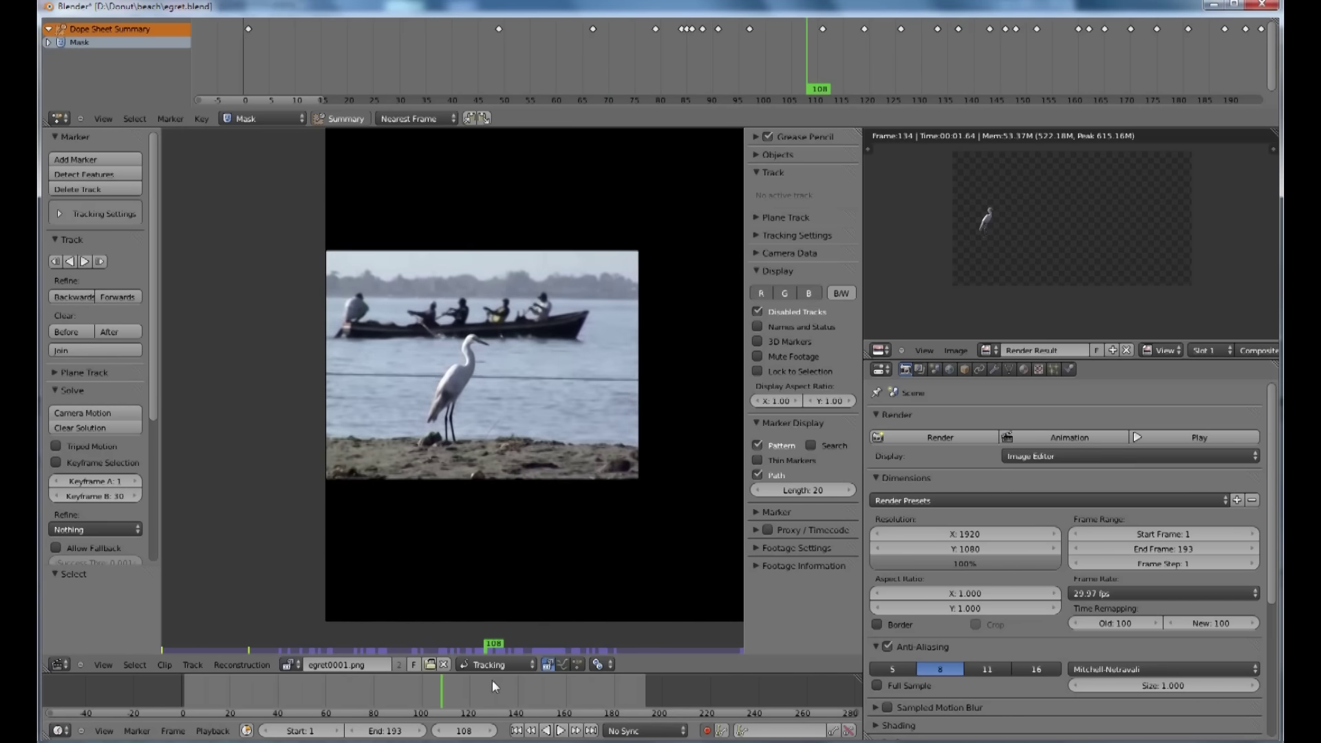
click(525, 664)
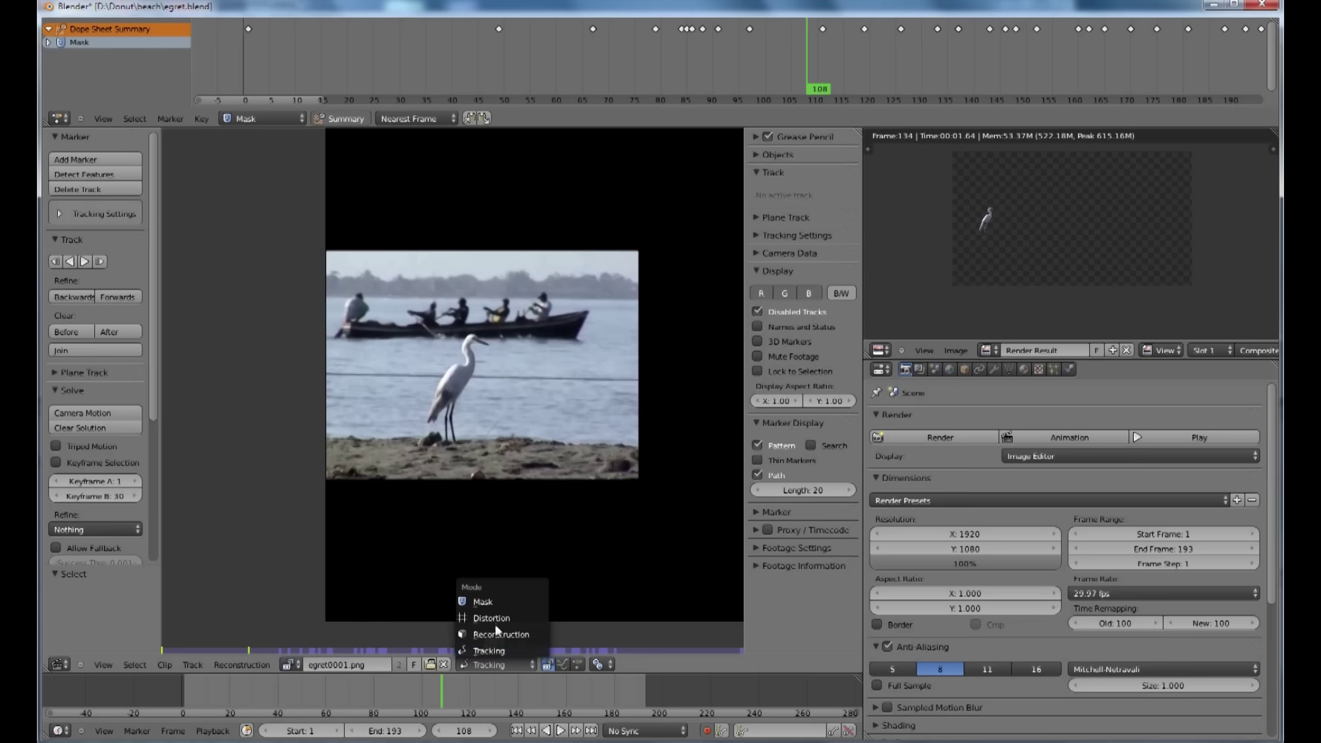
click(488, 603)
scroll(479, 390, up, 6)
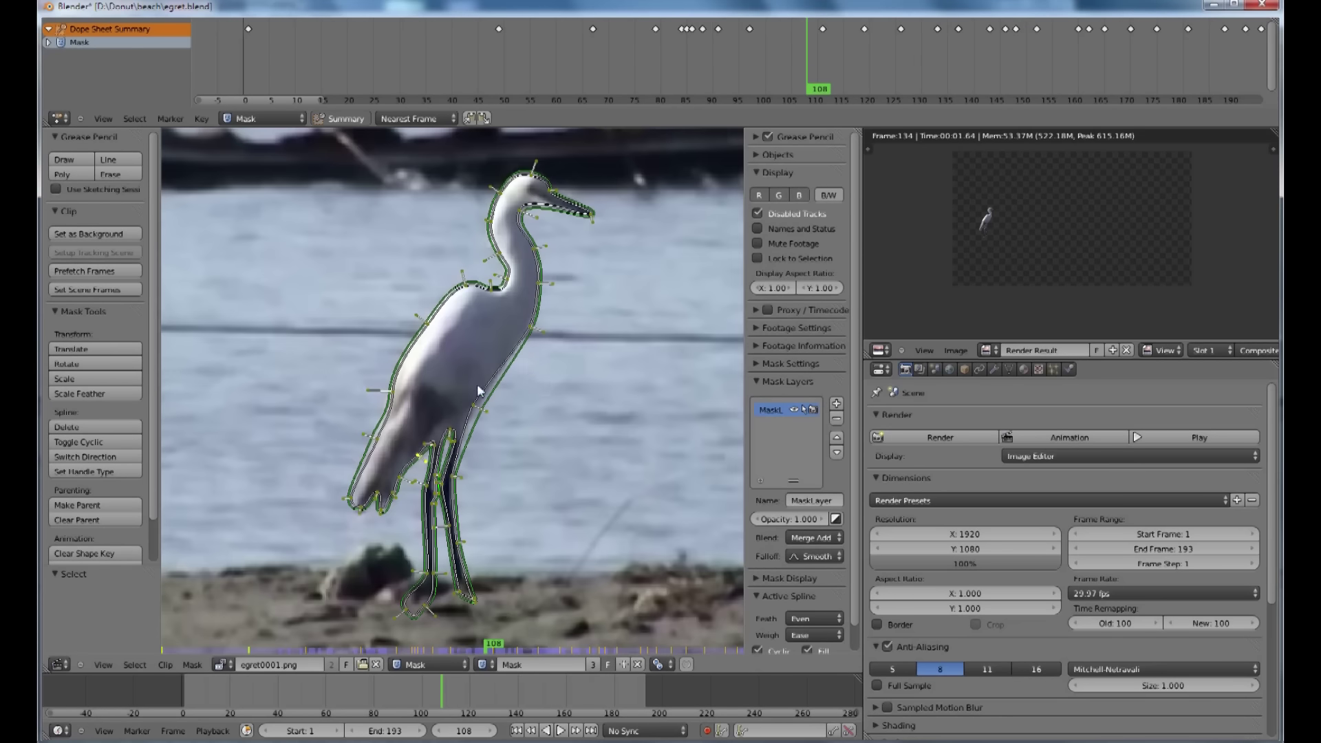
scroll(524, 293, up, 5)
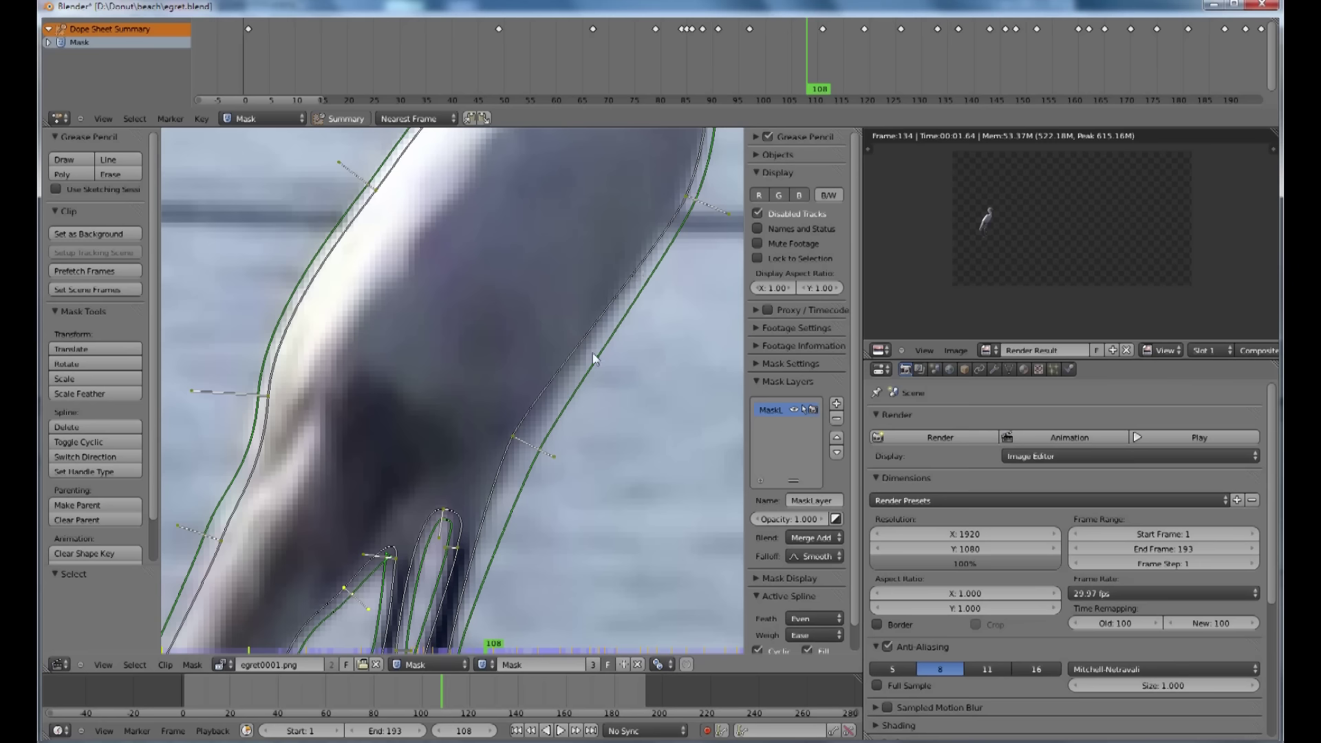
scroll(661, 284, down, 7)
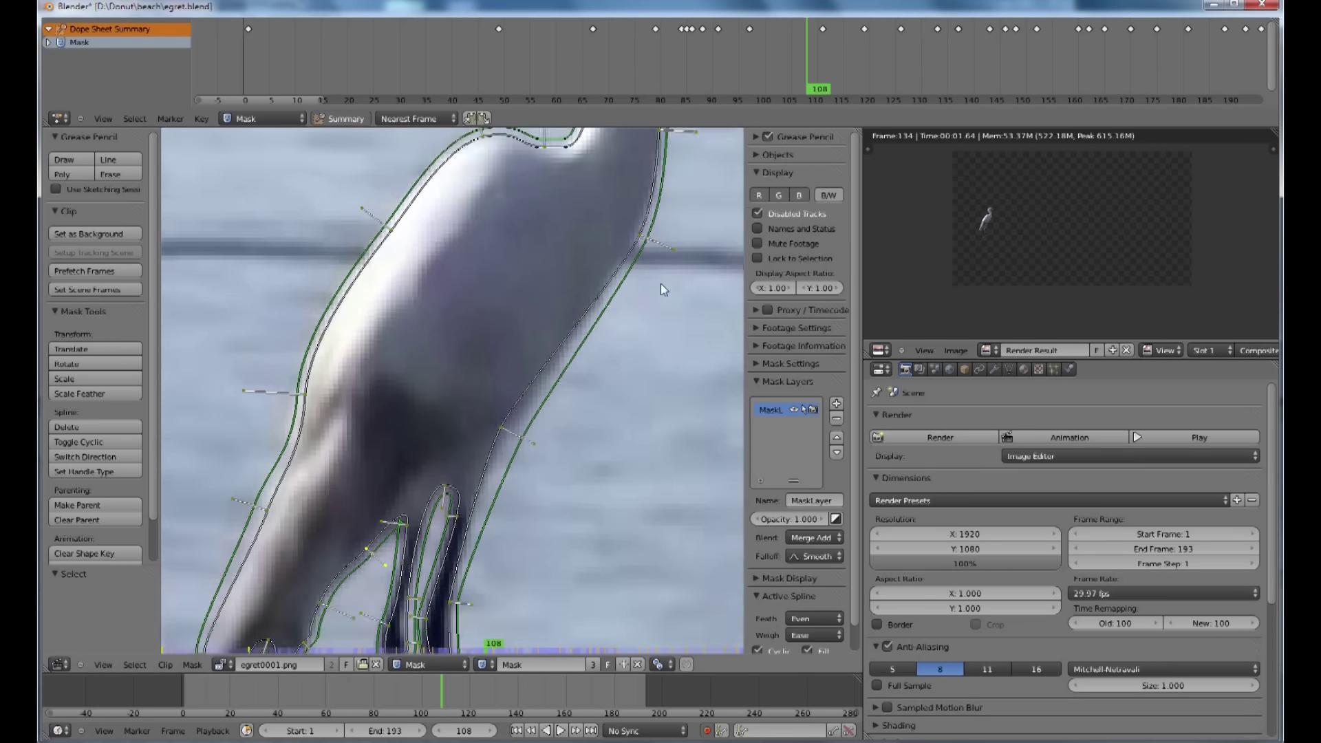
- Examine the mask outline around the whole egret and move to frame 116
scroll(1001, 237, up, 3)
key(Home)
scroll(1062, 303, up, 5)
scroll(1040, 242, down, 6)
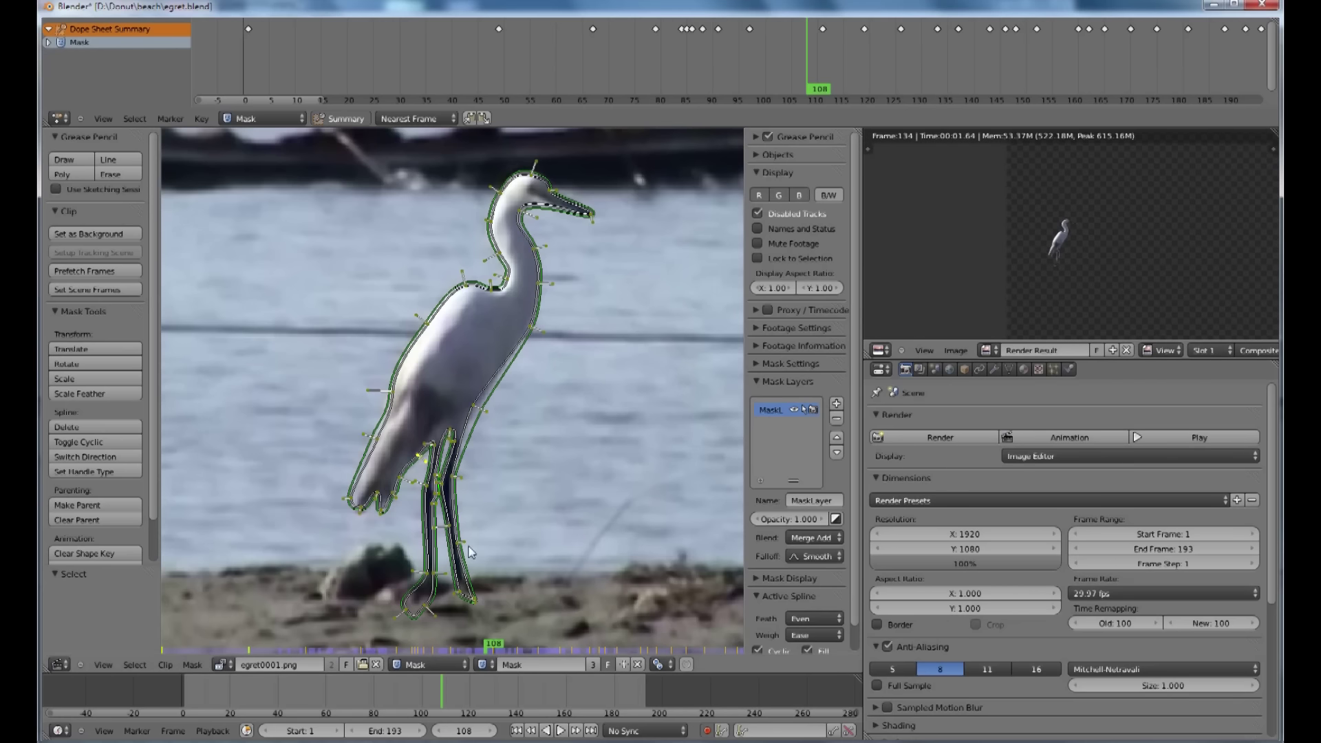
mouse_move(459, 679)
mouse_down()
mouse_move(501, 680)
mouse_move(436, 683)
mouse_move(460, 682)
mouse_up()
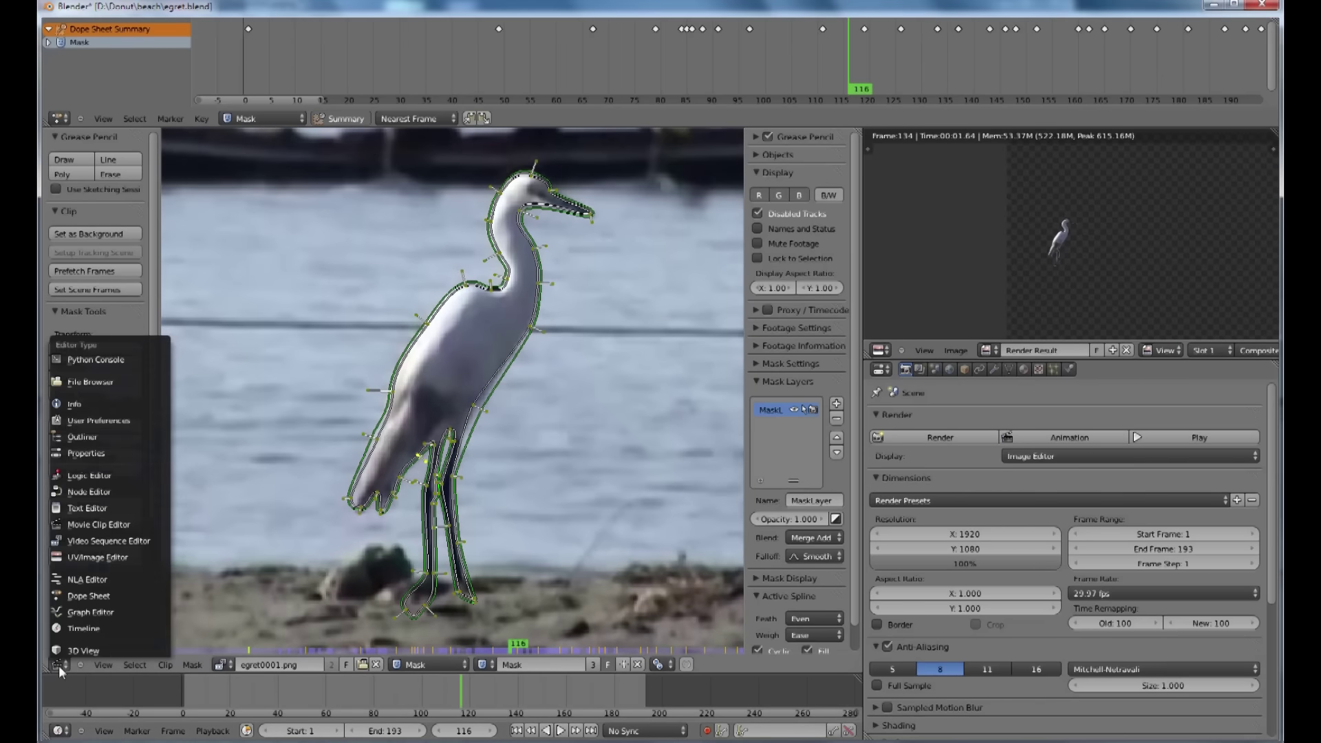
- Switch to the egret's compositing nodes in the Node Editor and shift the Movie Clip node beneath the backdrop egret slightly
click(77, 490)
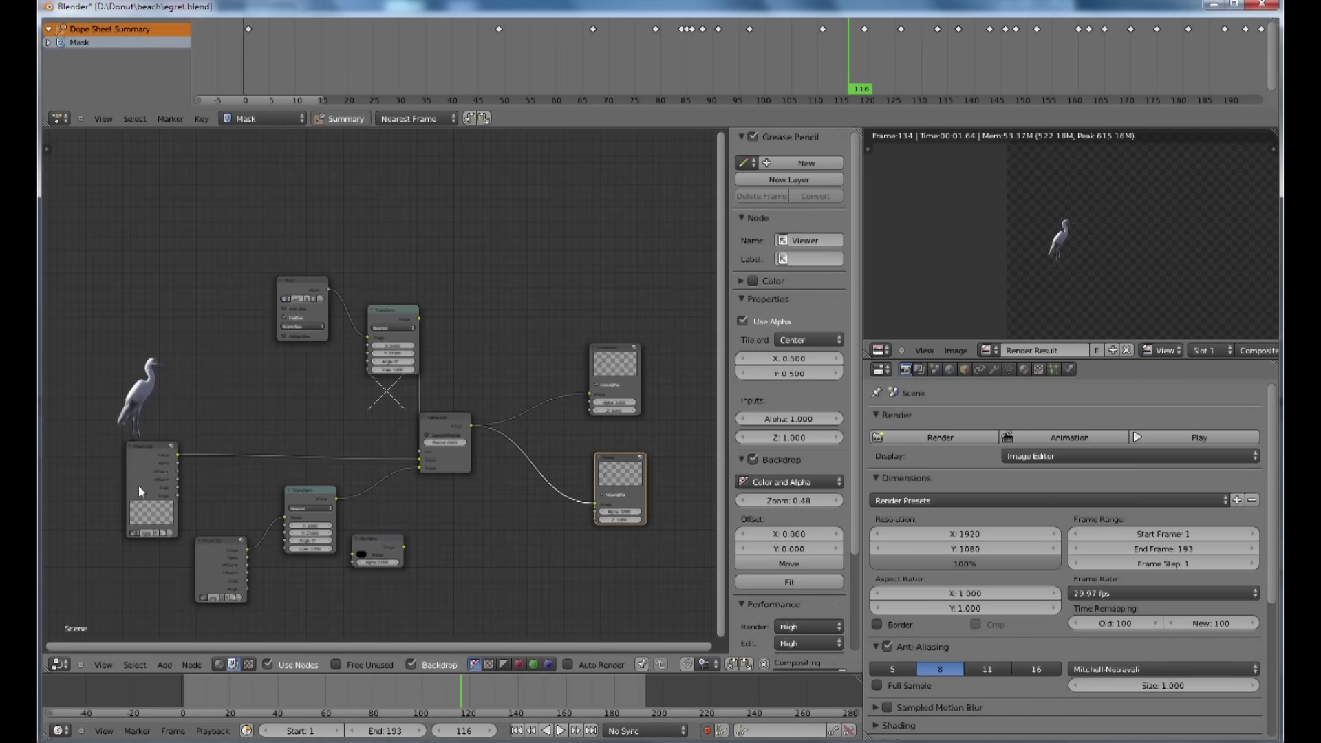
drag(156, 448, 140, 472)
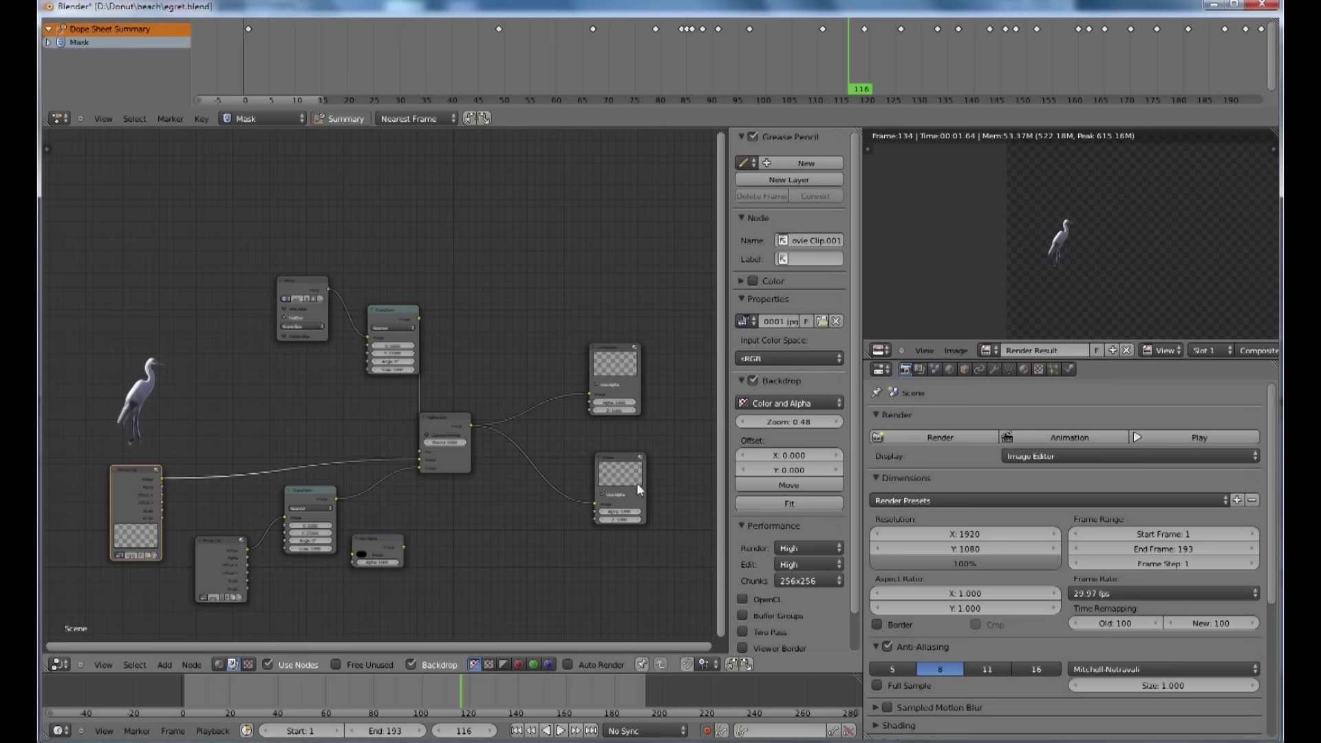
click(615, 365)
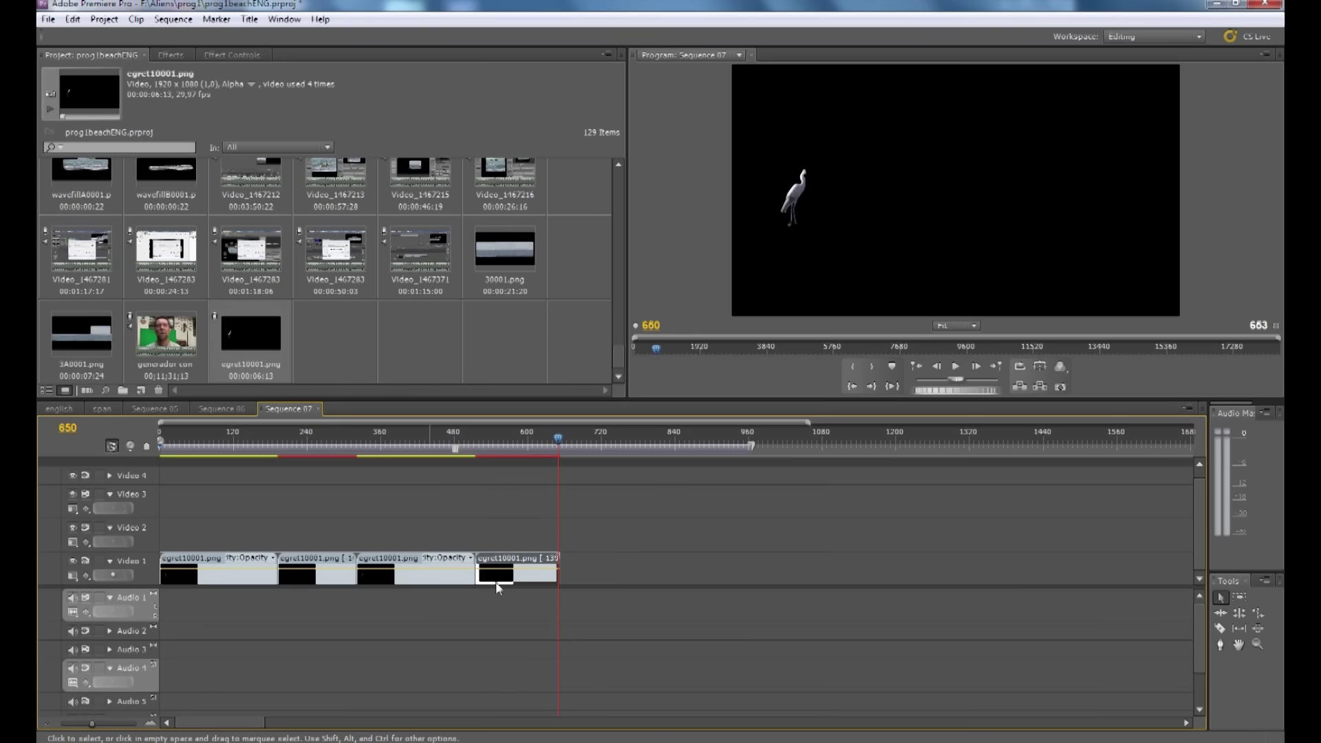
- In Premiere Pro, scrub the egret10001.png clips in Sequence 07 and check the speed and reverse settings of the second clip
click(177, 436)
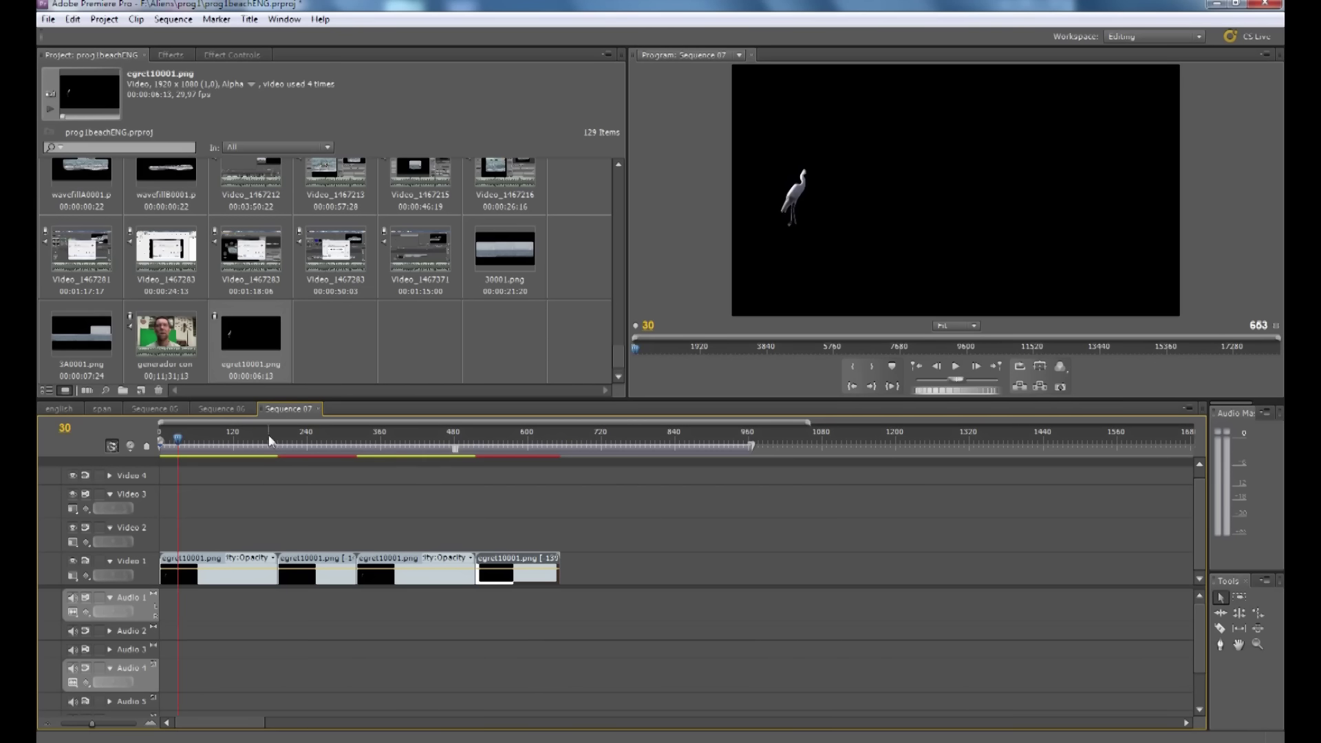
drag(260, 435, 304, 461)
right_click(301, 568)
click(351, 336)
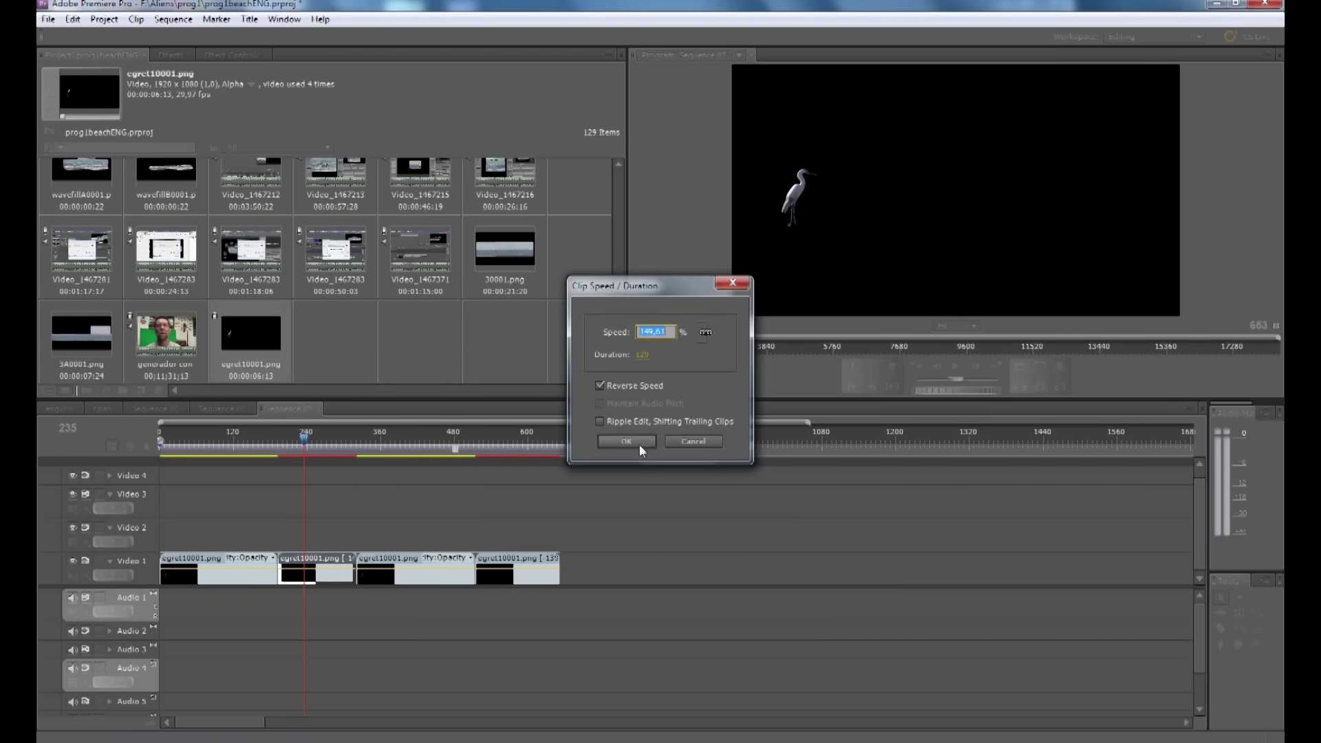
click(636, 443)
click(282, 440)
drag(283, 441, 520, 485)
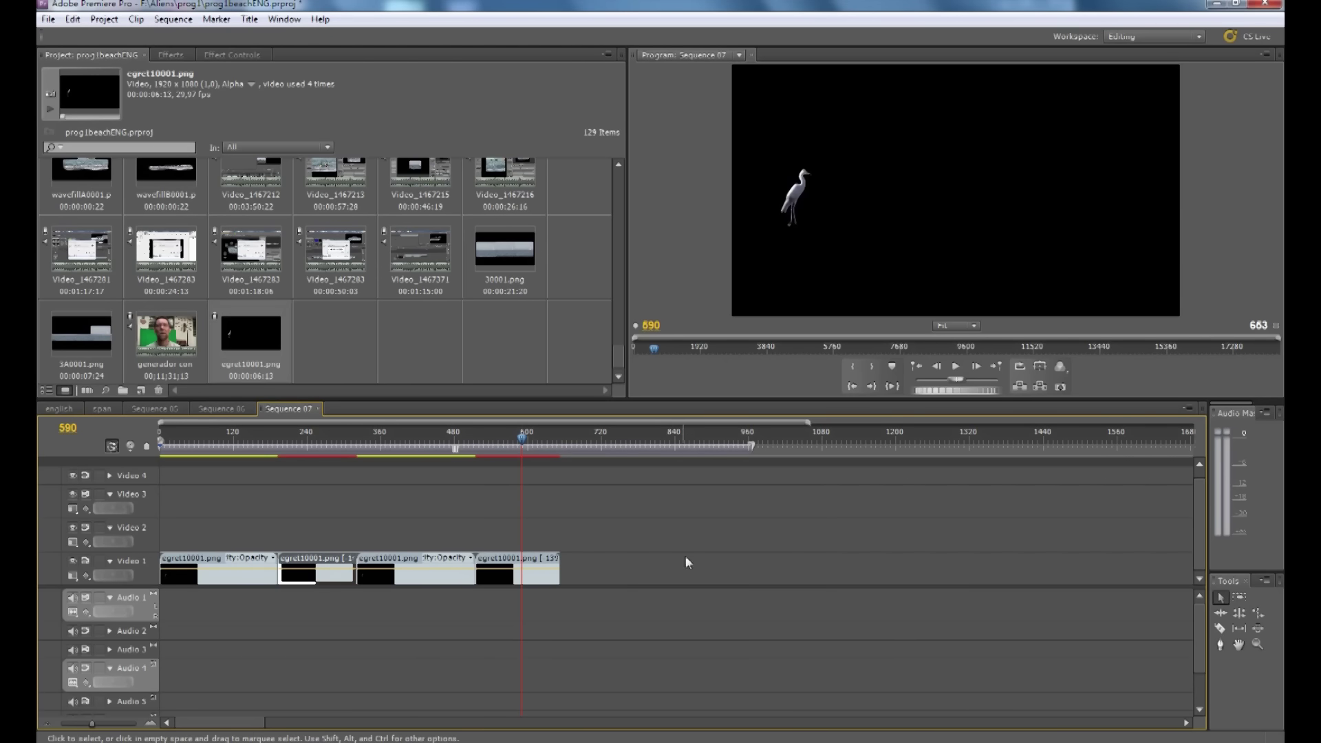
- Move the four egret clips to Video 2 and create a new color matte with its green value set to 255
drag(612, 542, 208, 541)
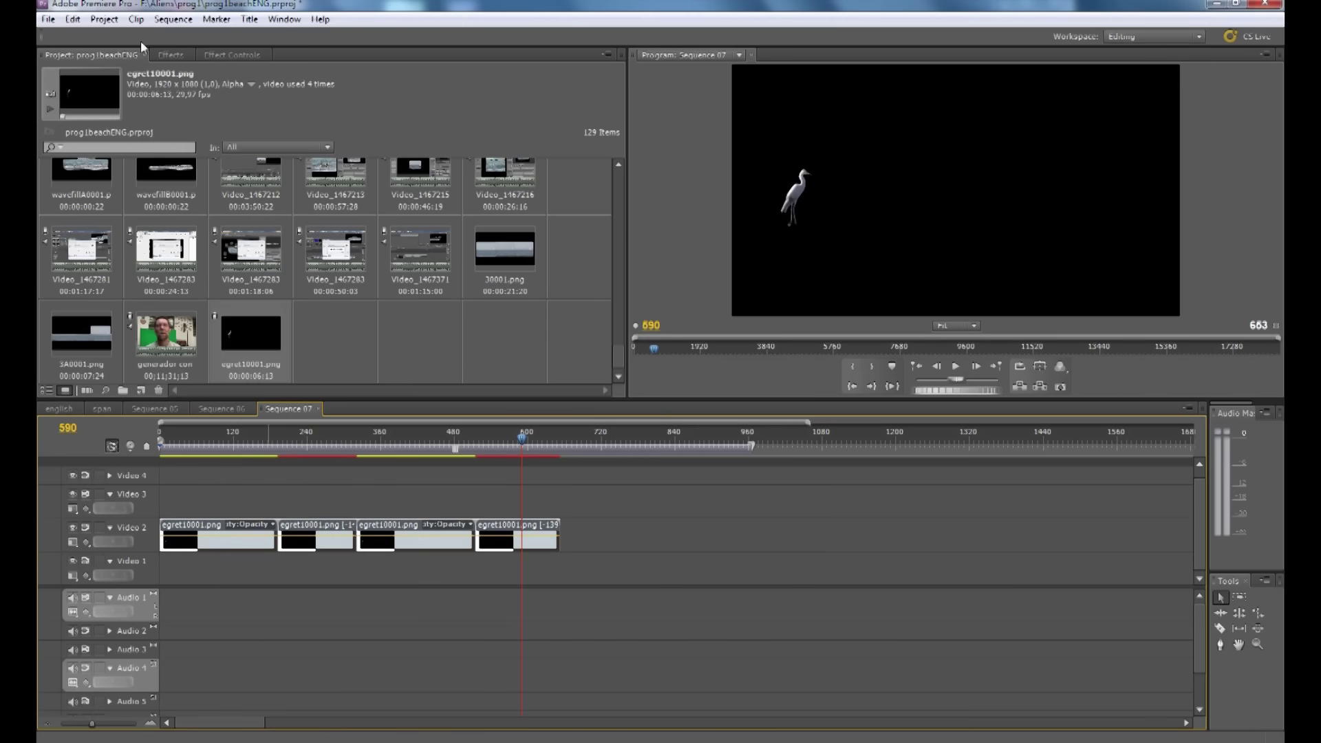
click(50, 21)
mouse_move(56, 36)
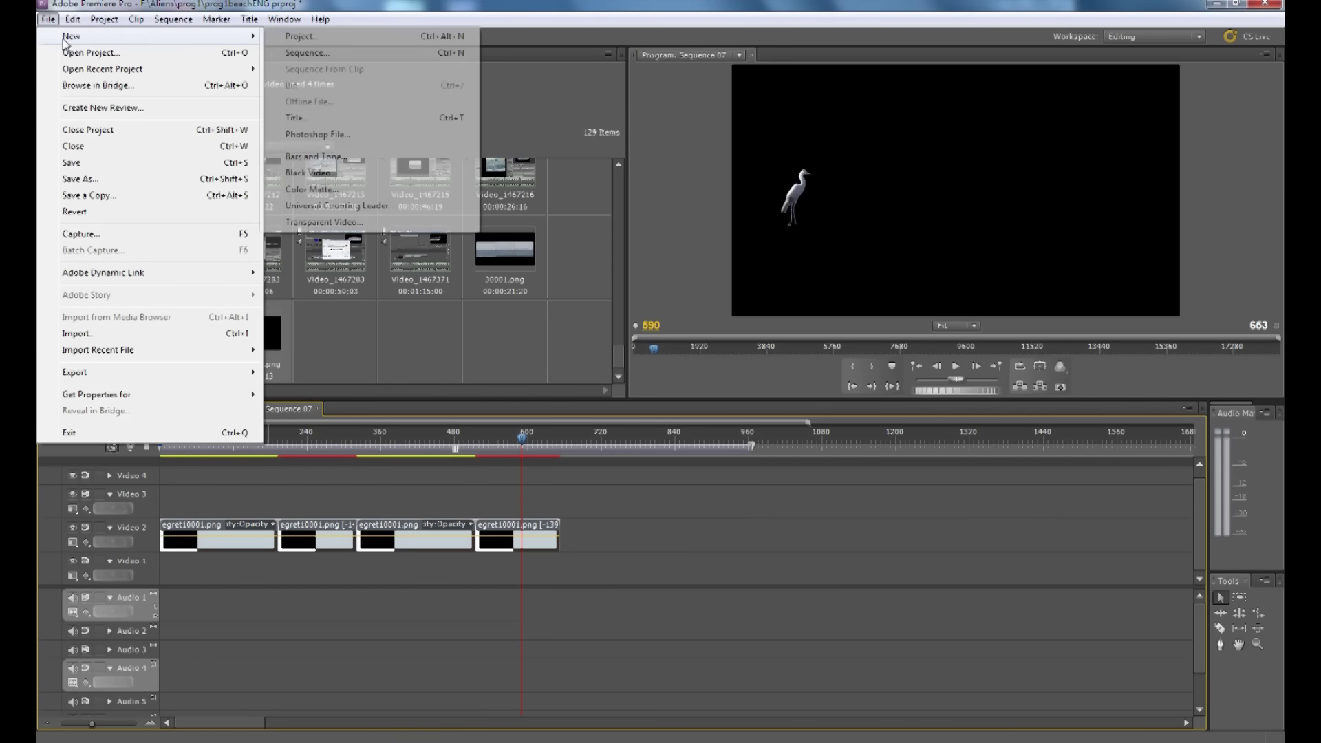
click(311, 189)
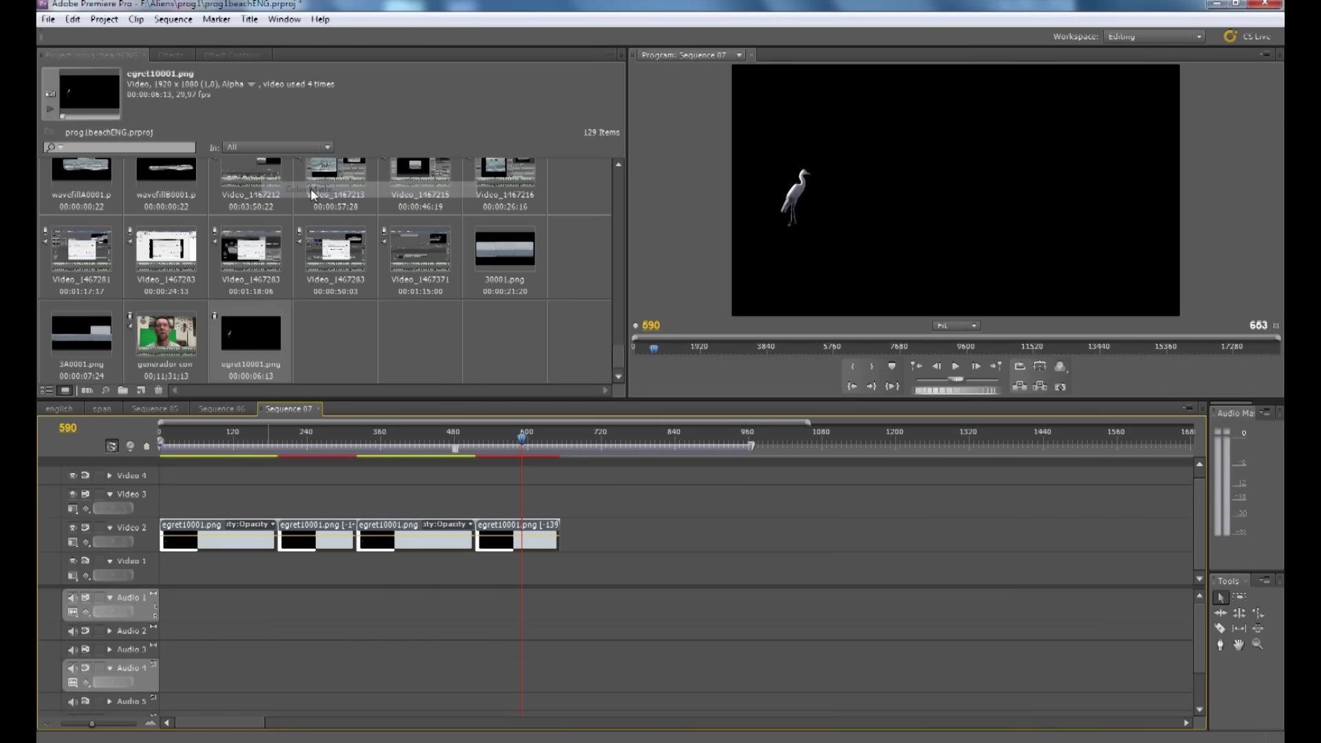
click(696, 430)
click(707, 368)
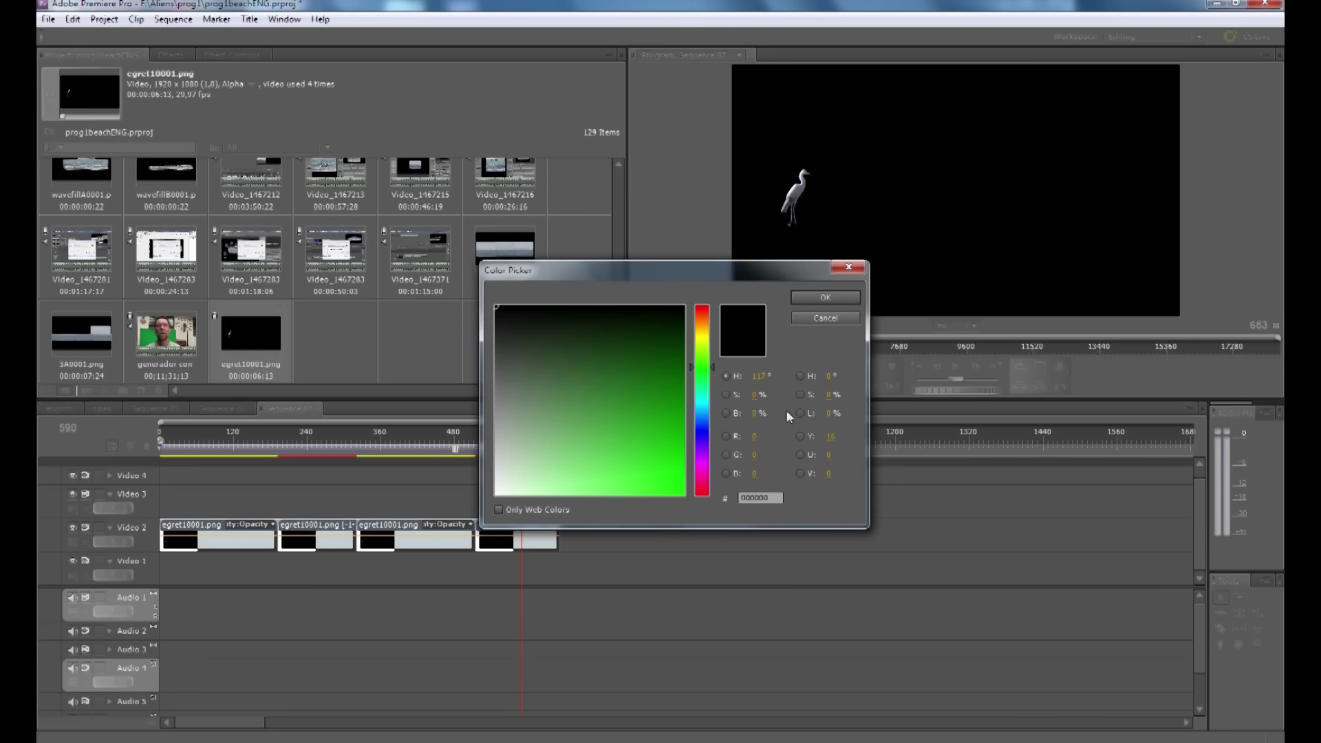
click(753, 454)
text(255)
key(Tab)
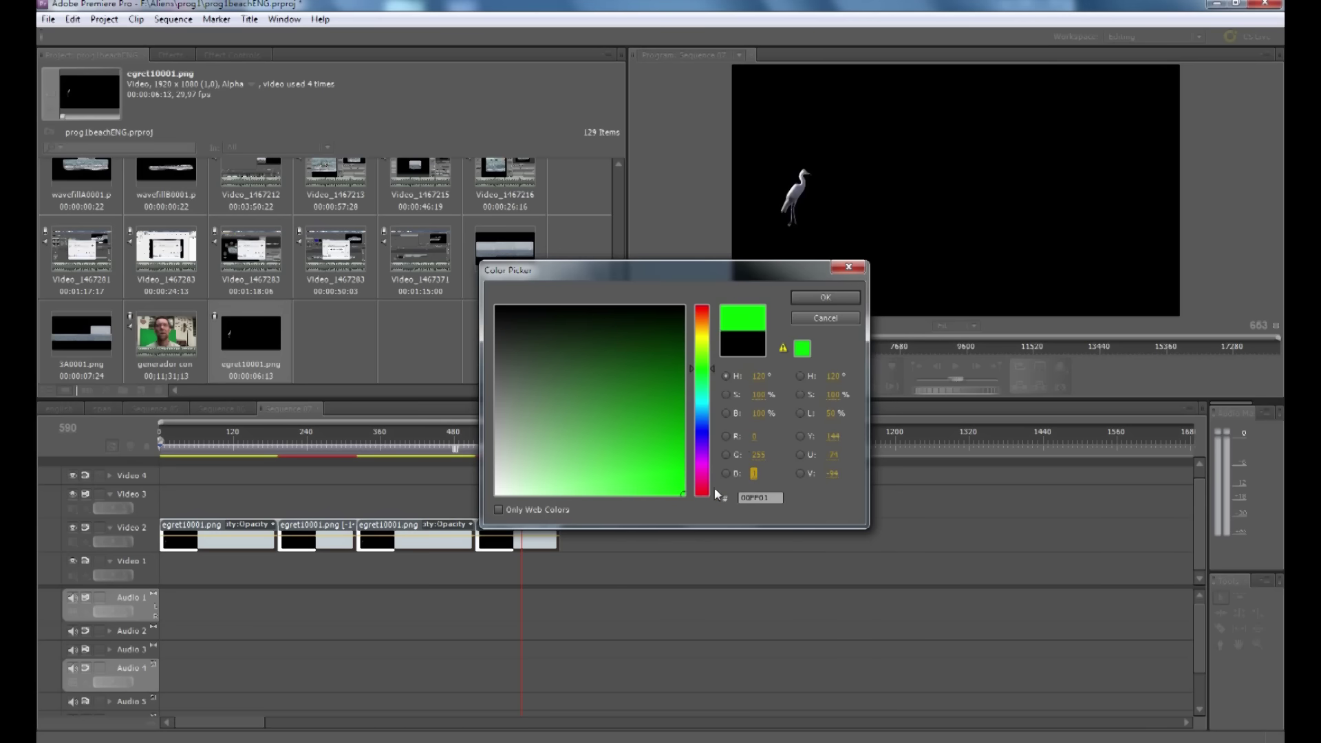
click(822, 298)
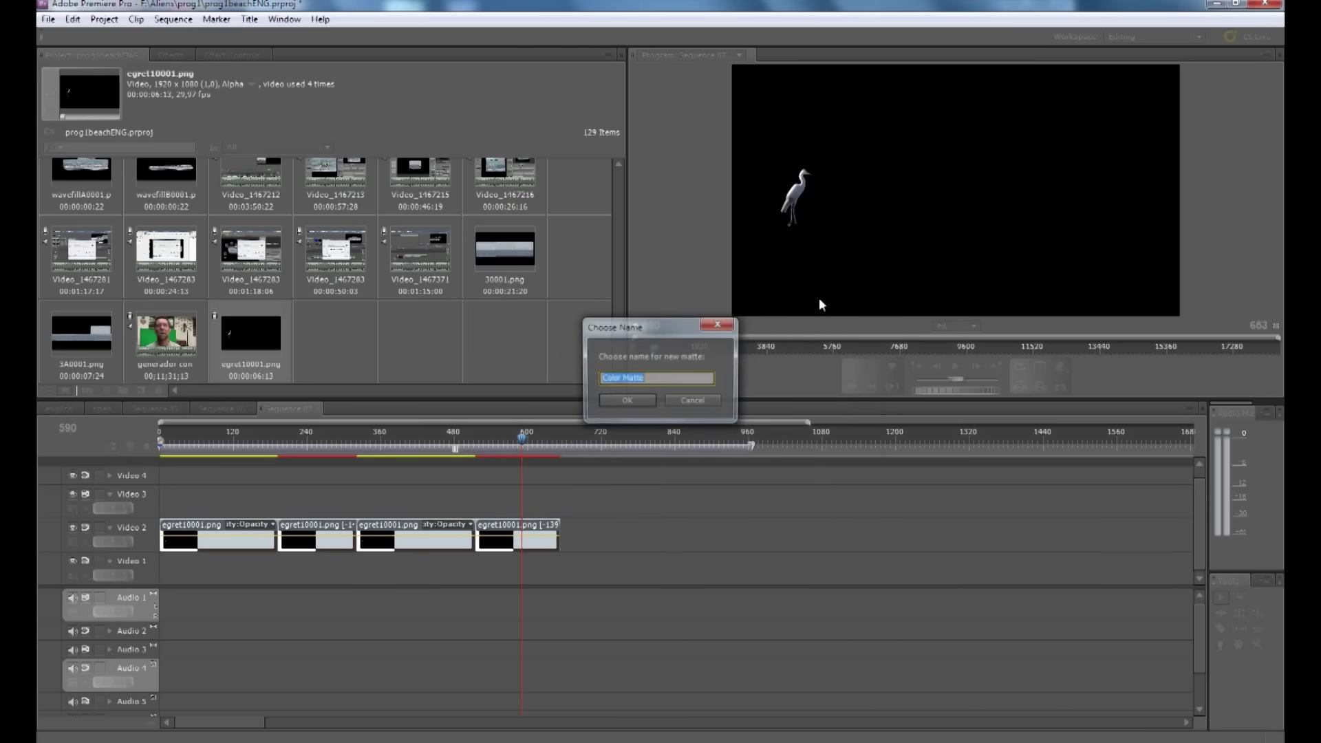
click(641, 403)
- Place the green matte on Video 1 under all the egret clips and end the work area where the clips end
drag(335, 332, 558, 563)
drag(522, 439, 465, 440)
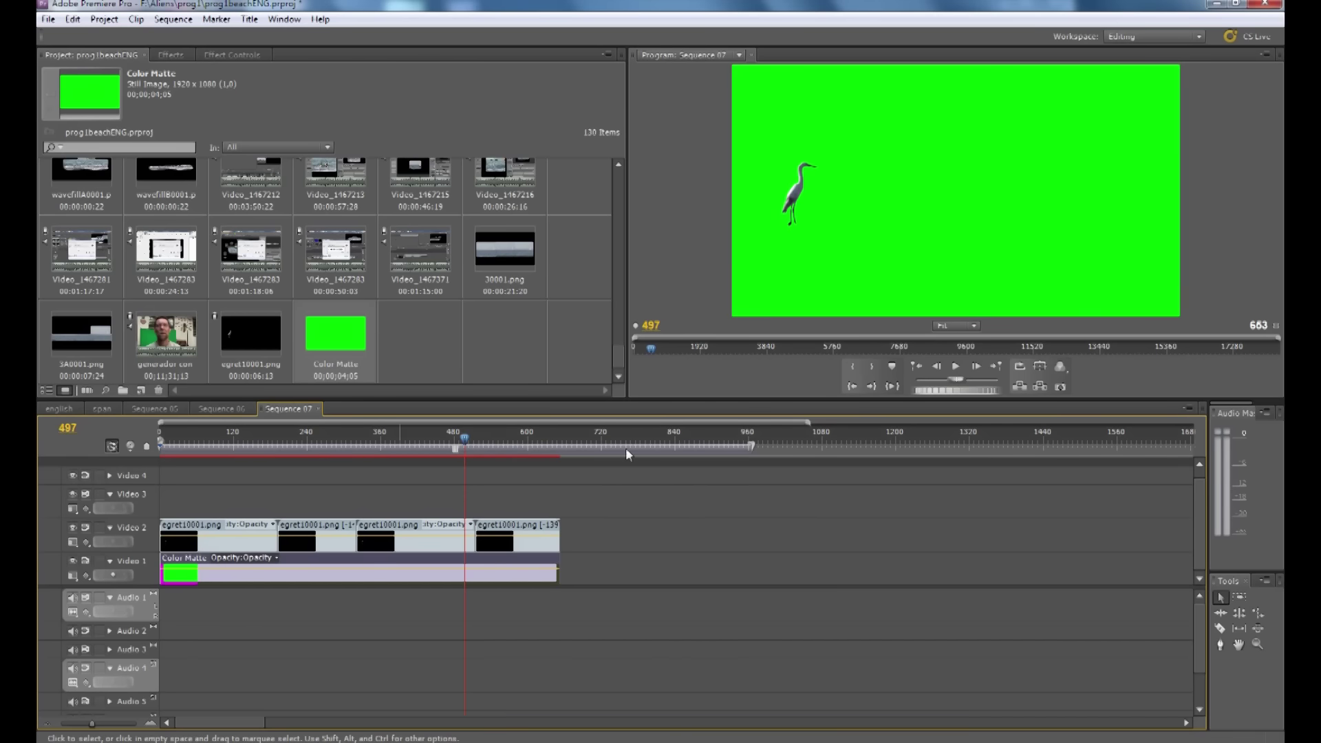
drag(751, 444, 560, 473)
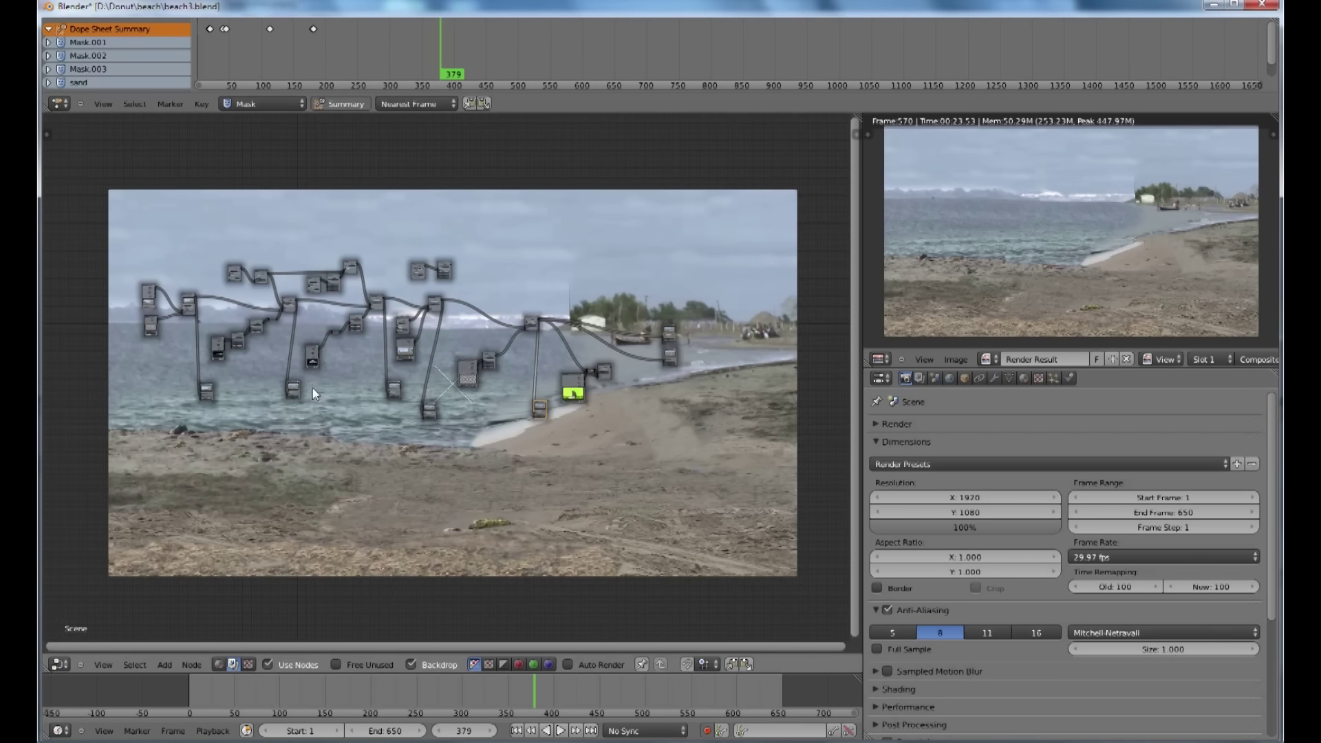
- In Blender's beach3.blend project, select the egret Movie Clip node and reload egret-A1.mp4 in the Movie Clip Editor
scroll(394, 392, up, 7)
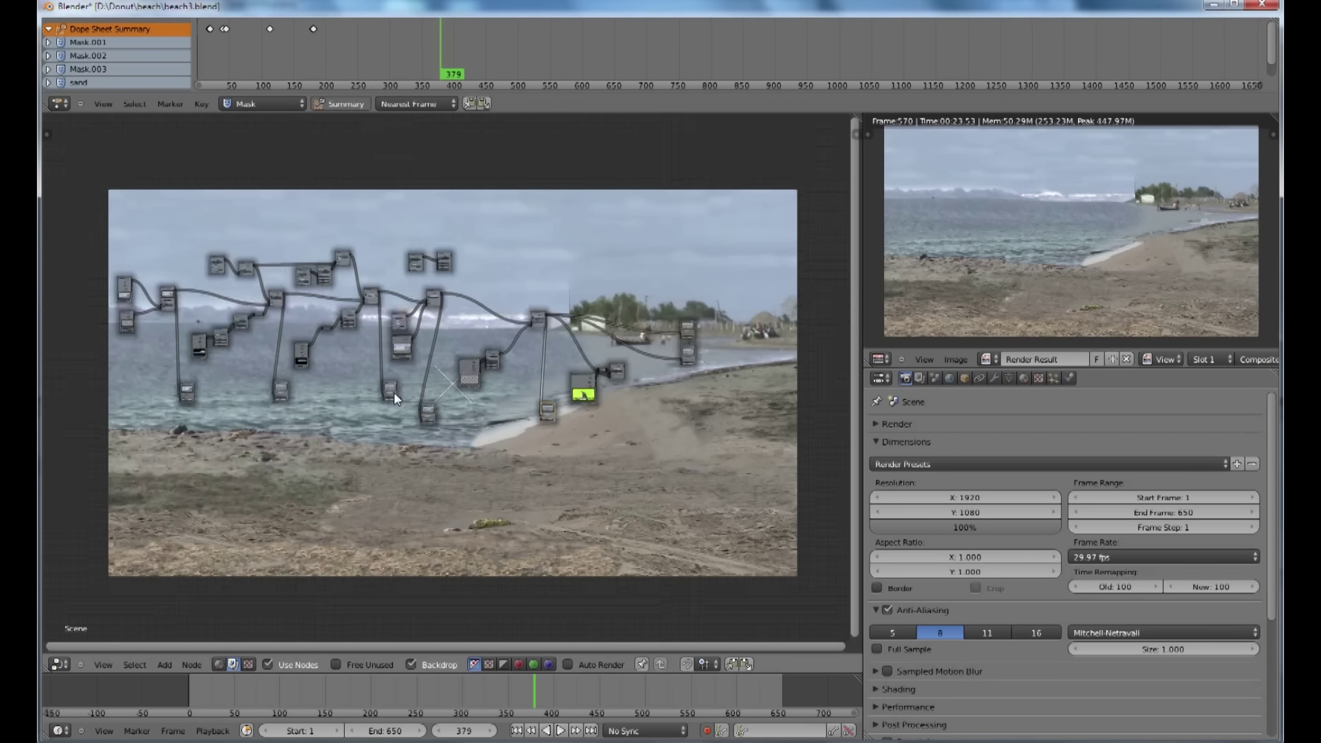
scroll(528, 411, up, 3)
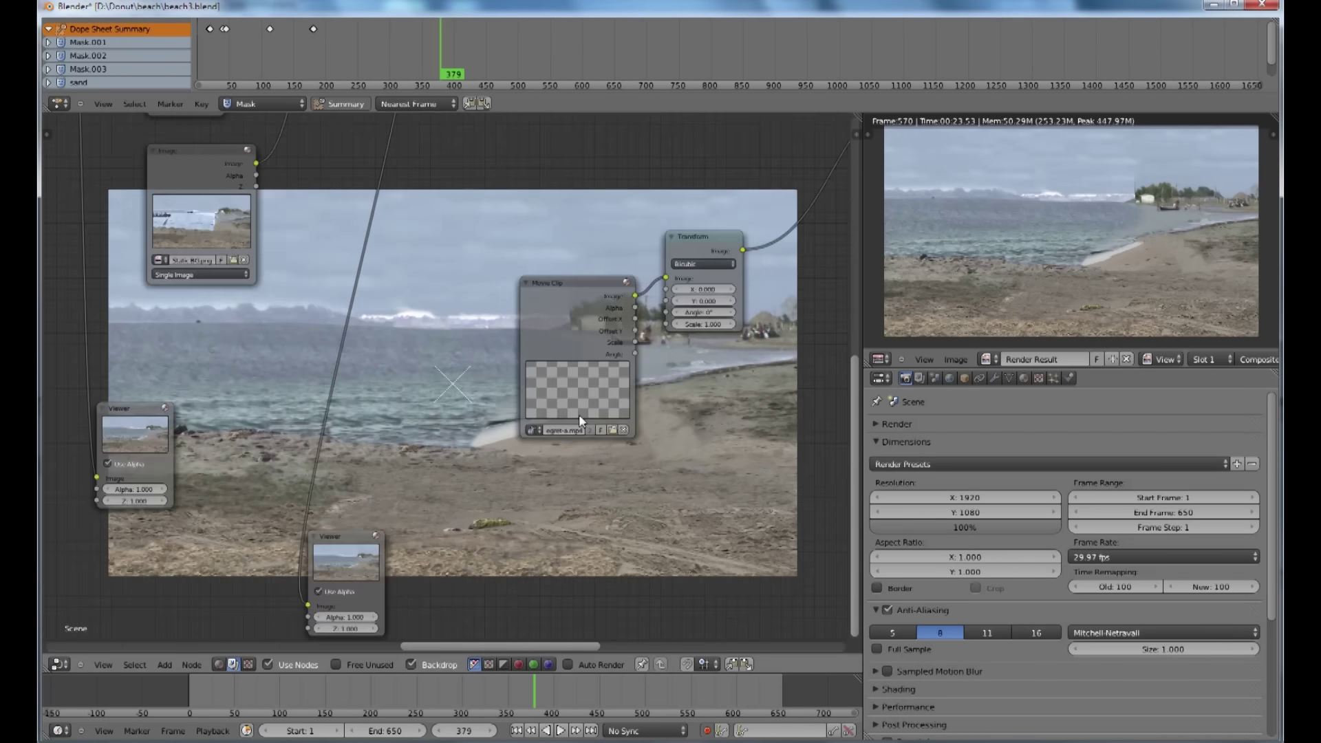
middle_drag(529, 411, 298, 419)
click(391, 286)
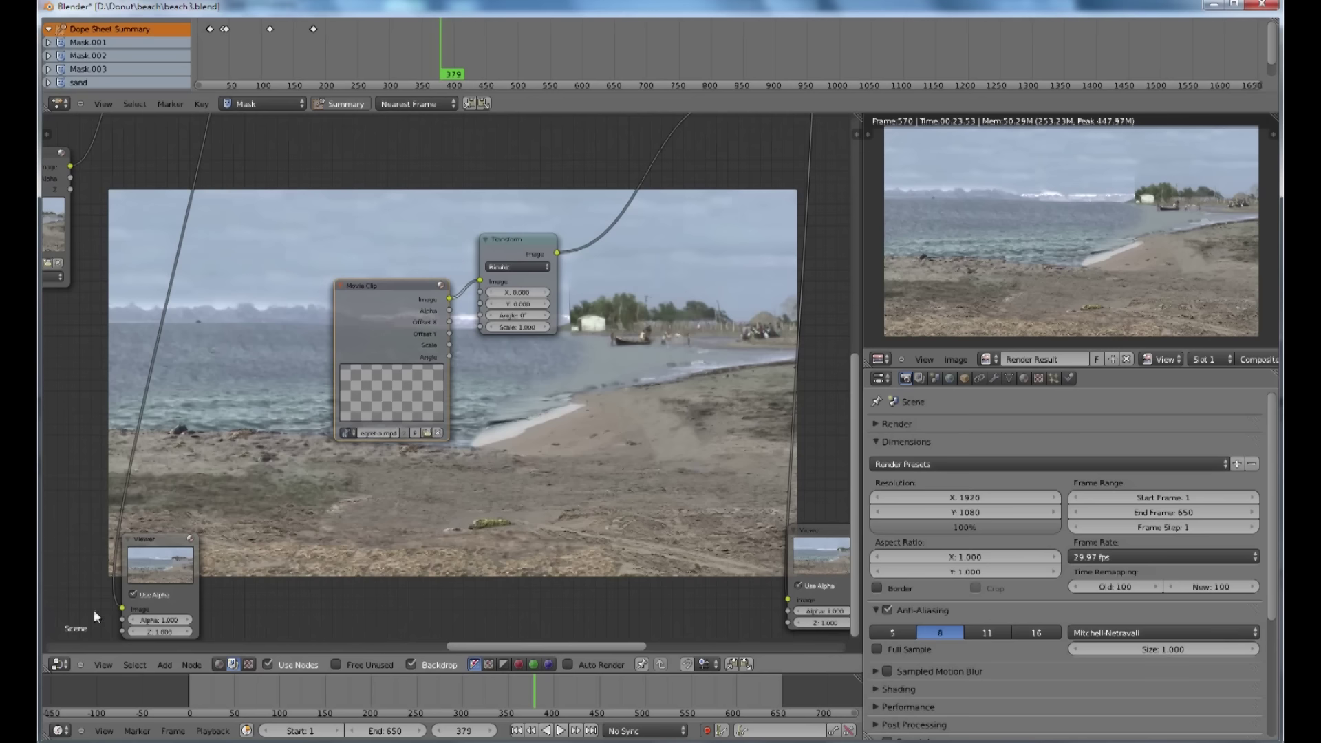
click(61, 664)
click(158, 529)
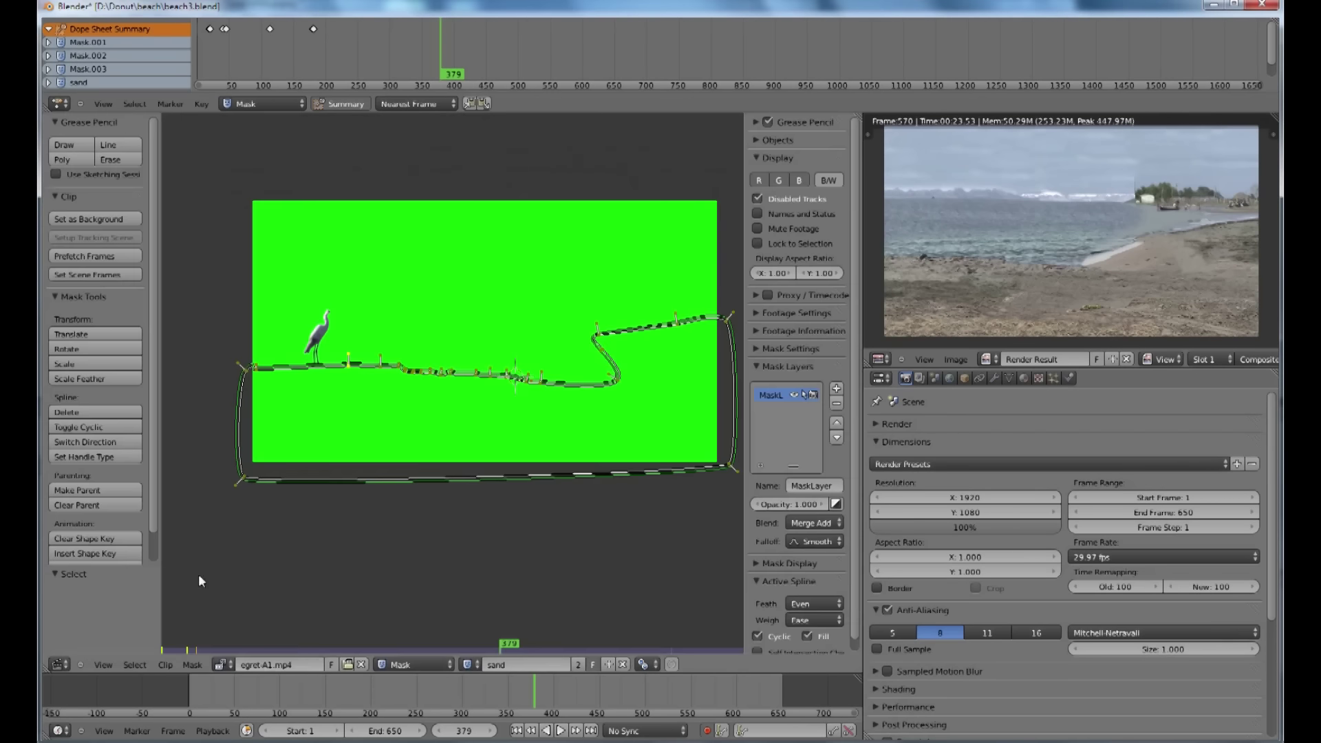
click(165, 663)
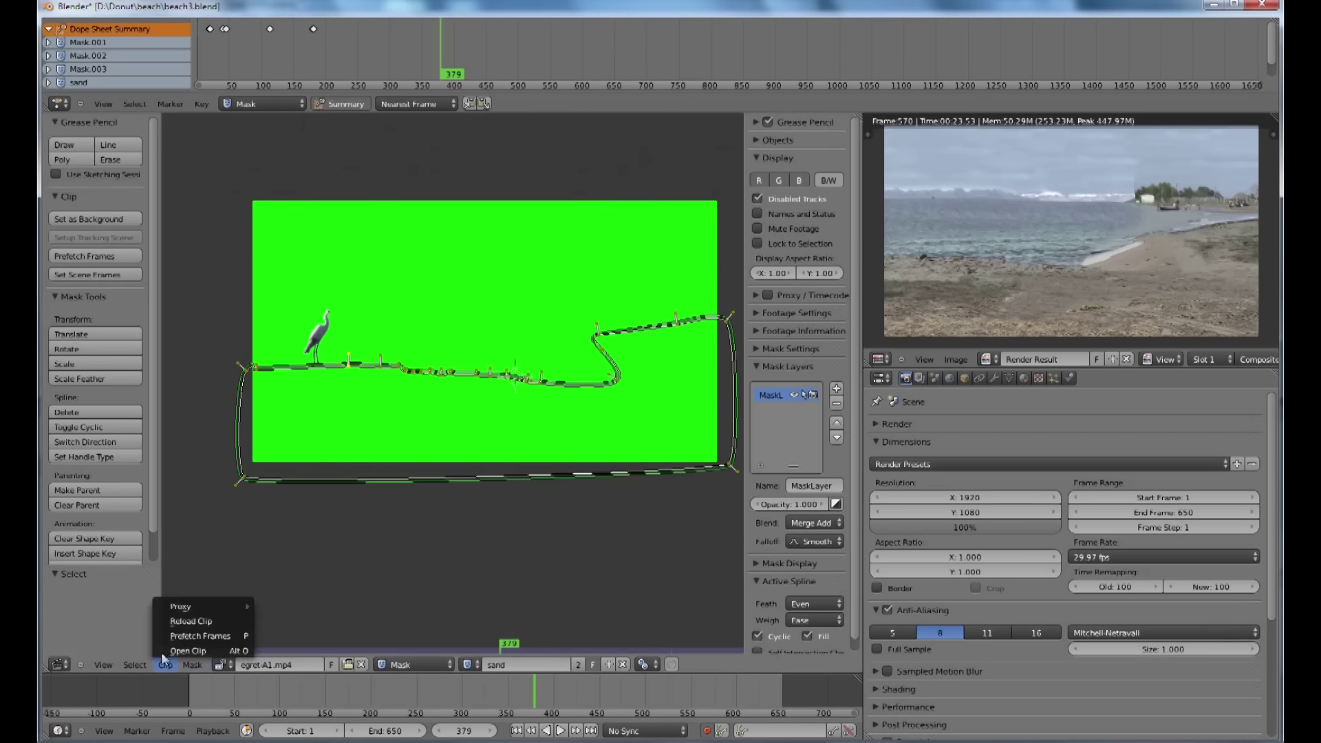
click(180, 619)
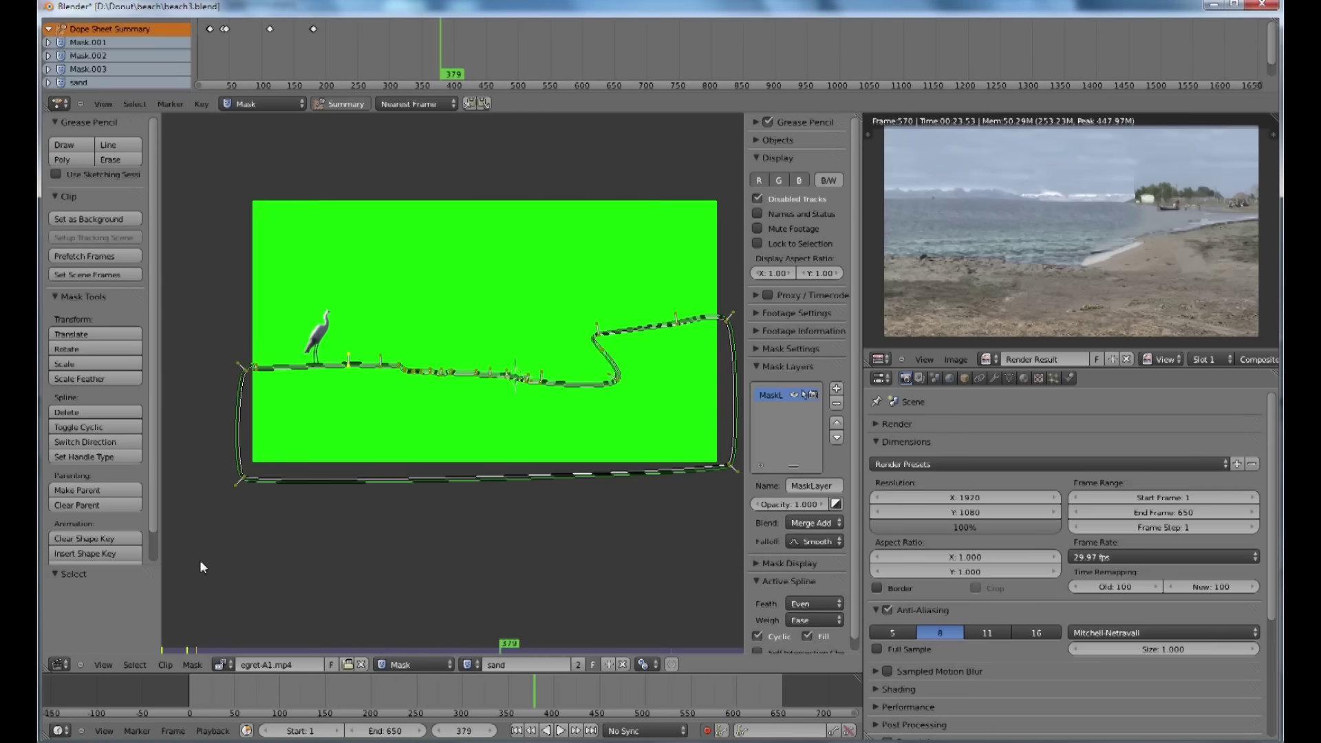
- Return to the Node Editor and assign egret-A1.mp4 to the selected Movie Clip node
click(61, 664)
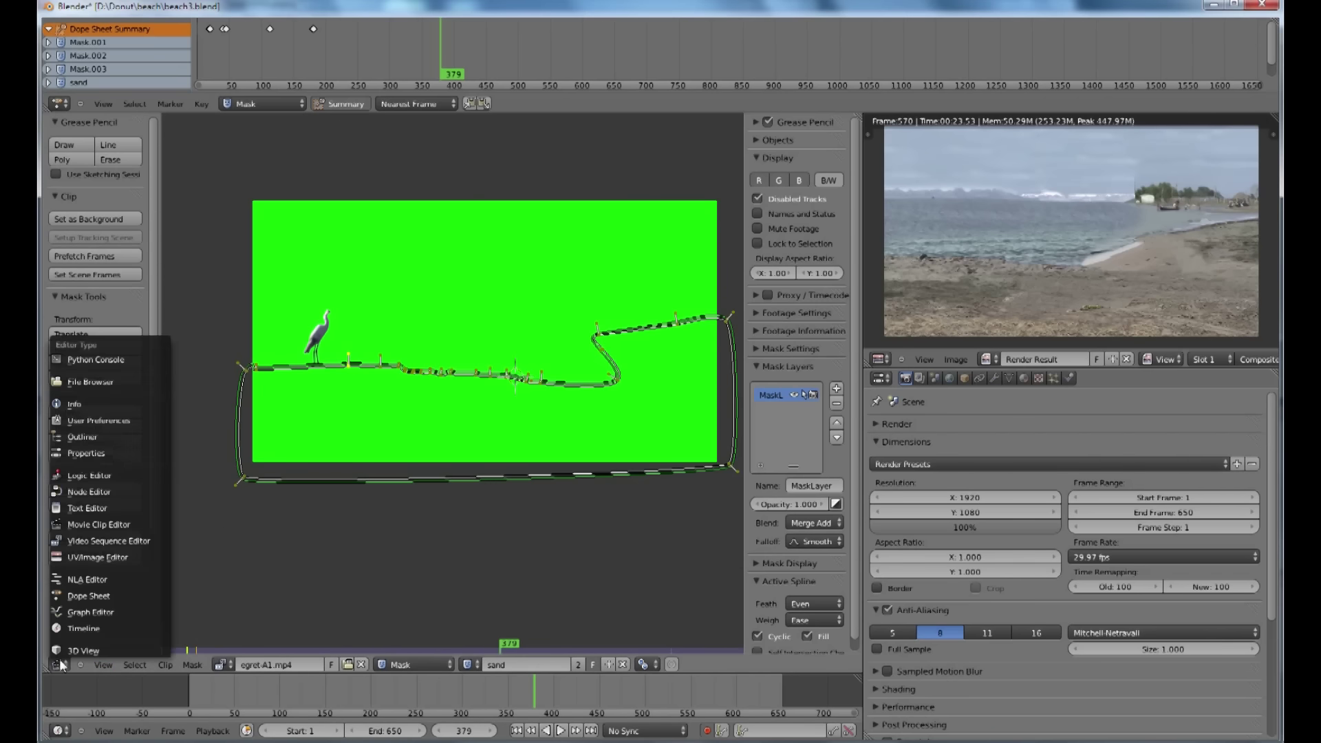
click(82, 492)
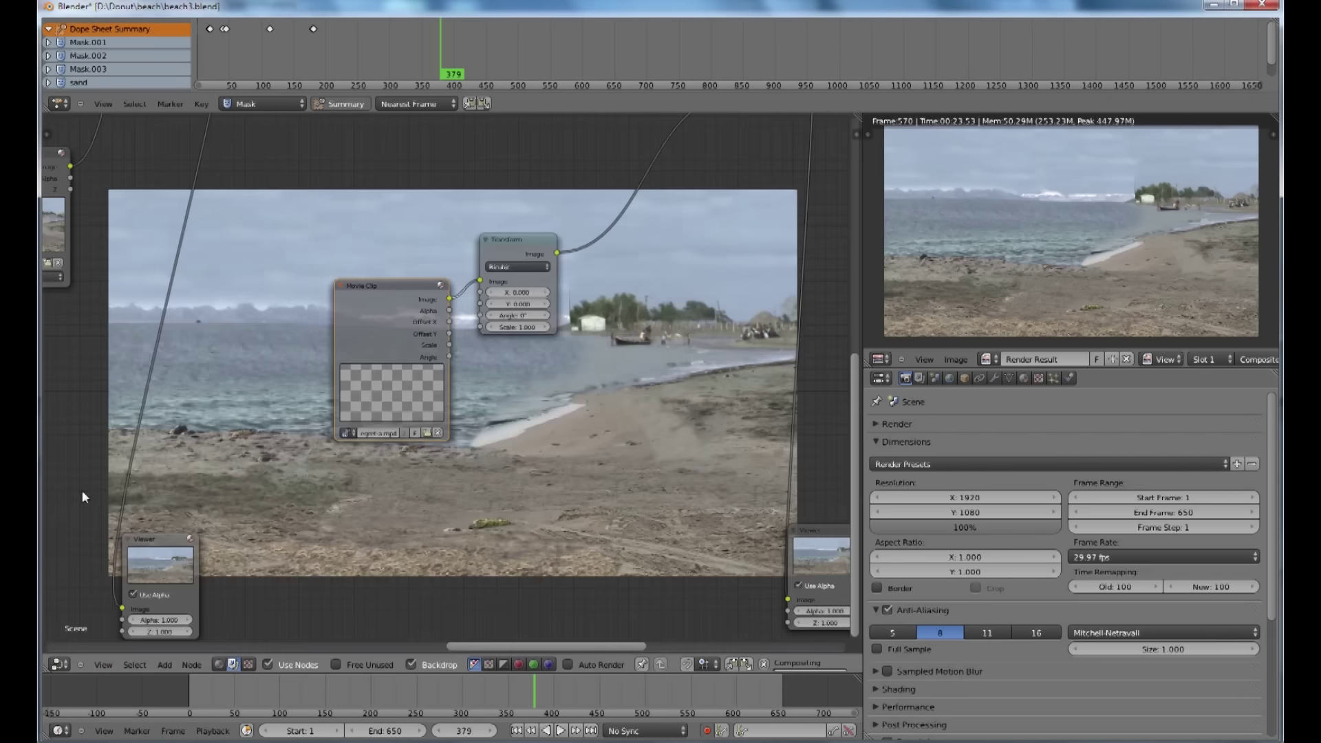
click(348, 432)
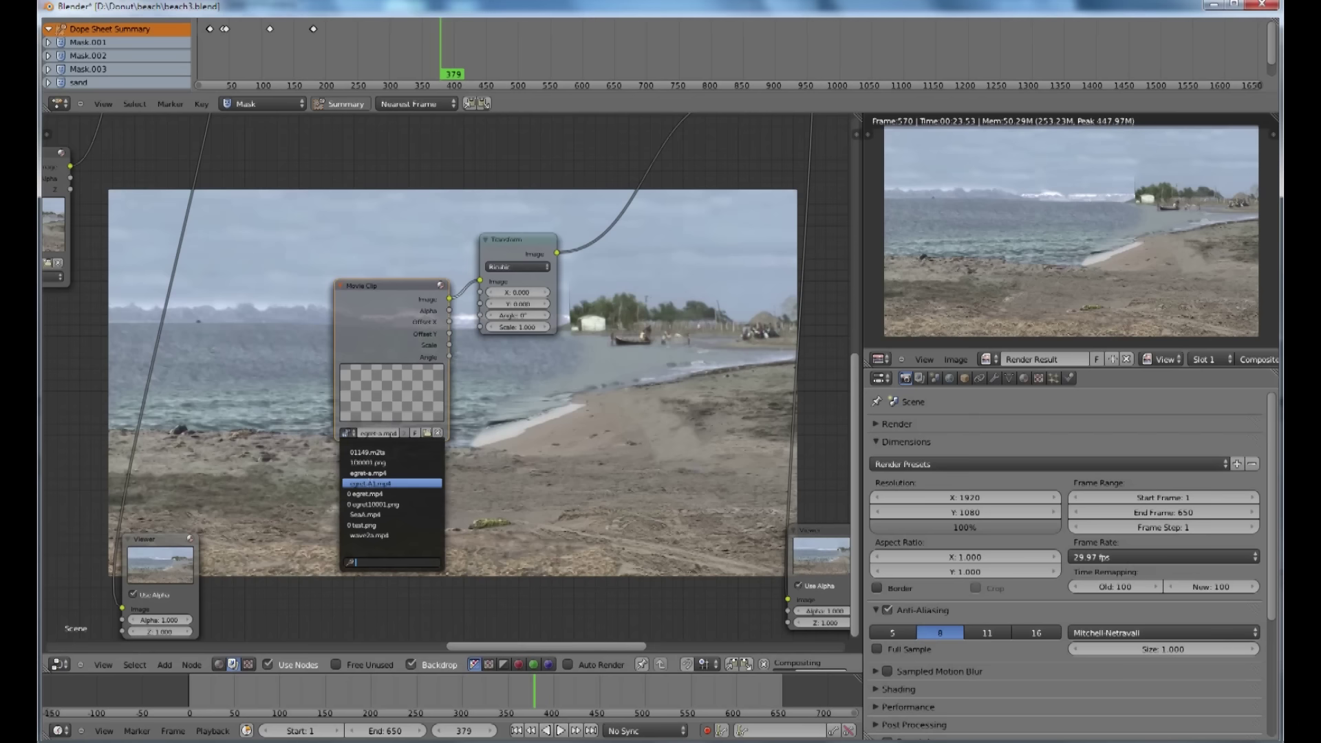
click(392, 483)
- Add a Keying node on the link between the egret's Transform node and the Alpha Over node
scroll(454, 340, down, 2)
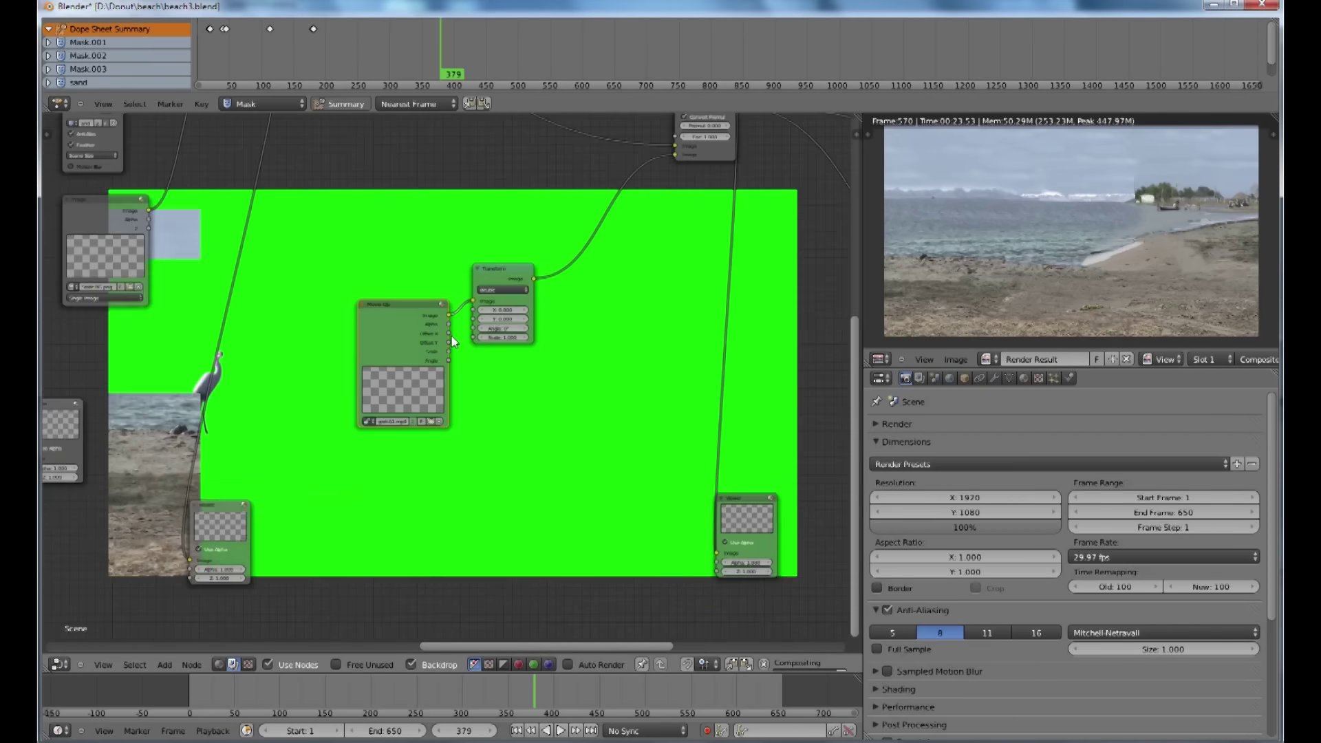
scroll(454, 340, down, 1)
click(165, 664)
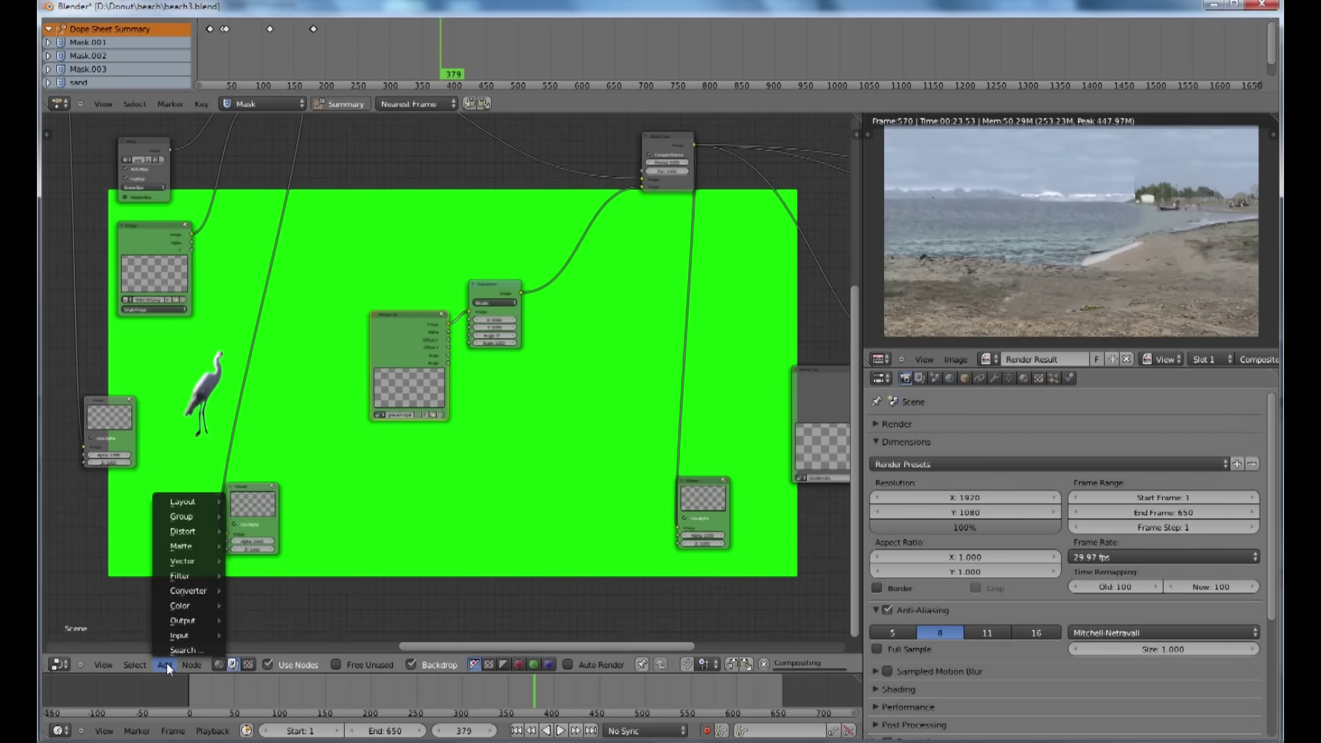
mouse_move(183, 543)
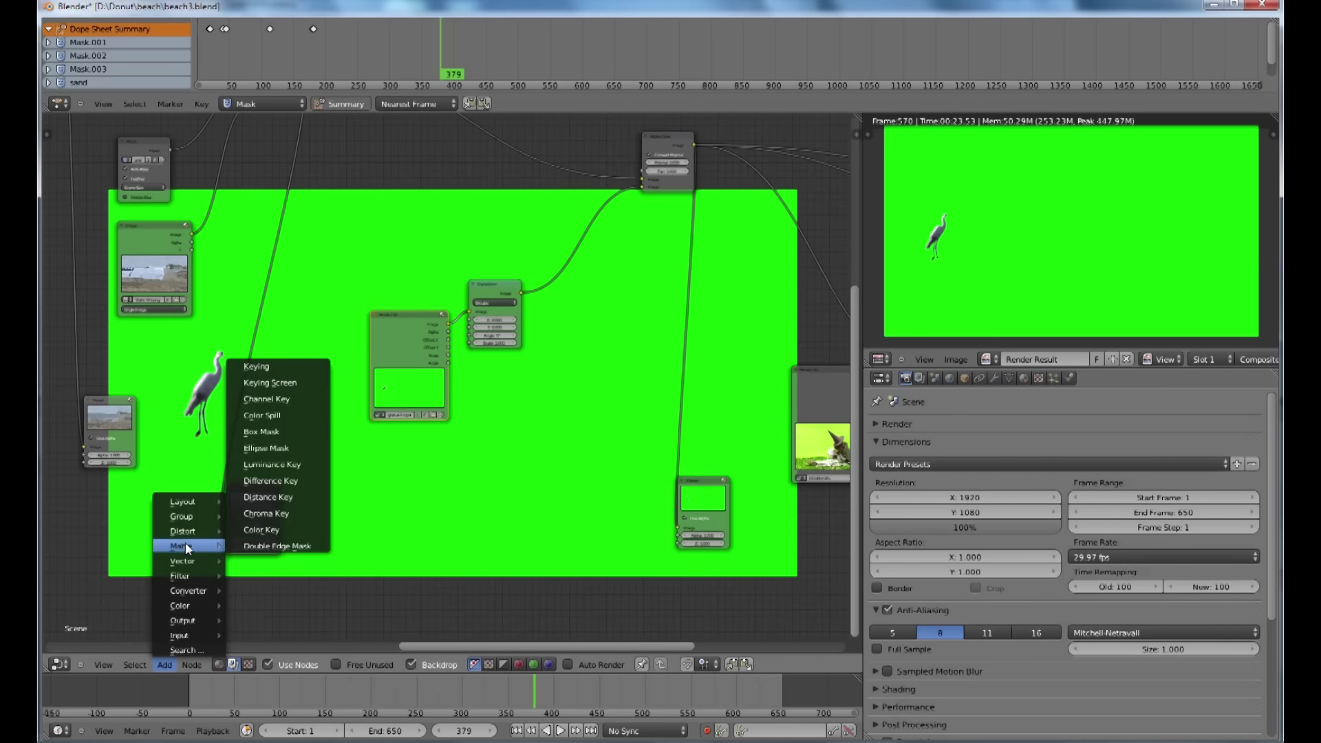
click(273, 366)
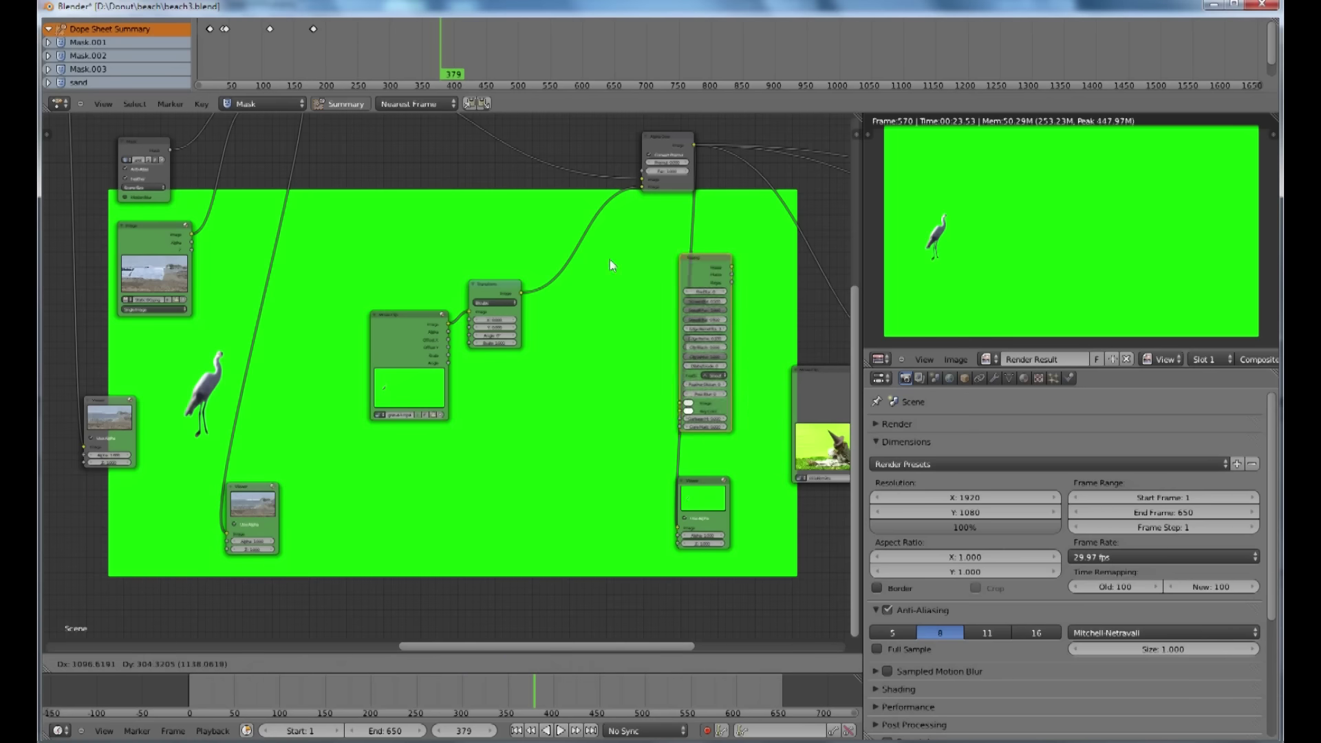
click(566, 231)
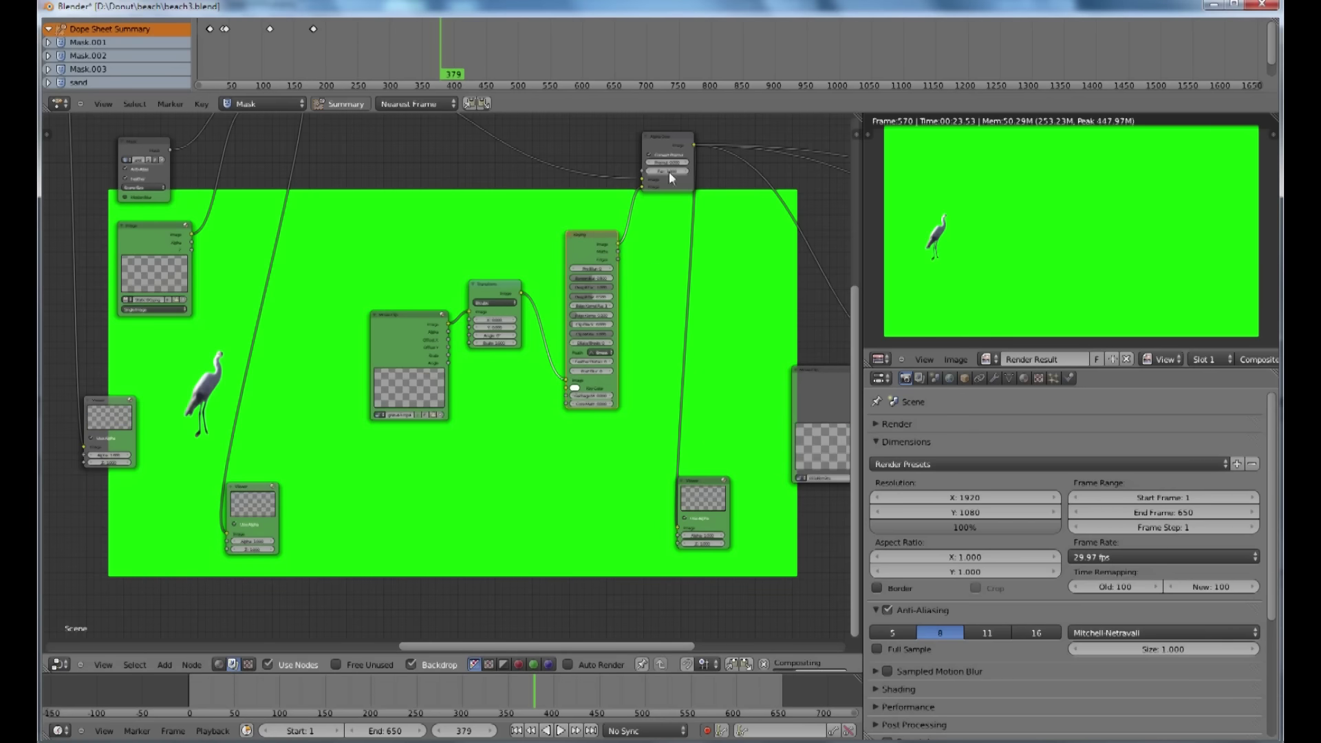
- Set the Keying node's key color by sampling the green background behind the egret
click(573, 389)
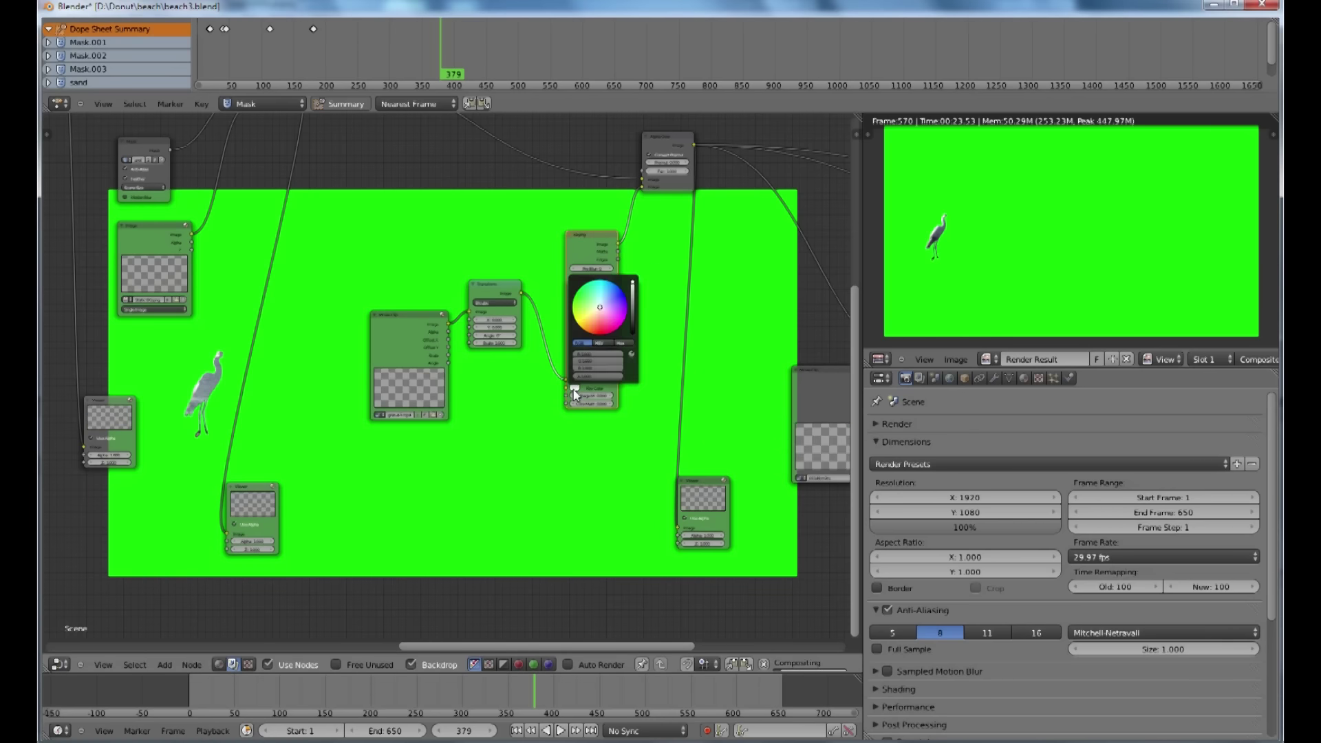
key(e)
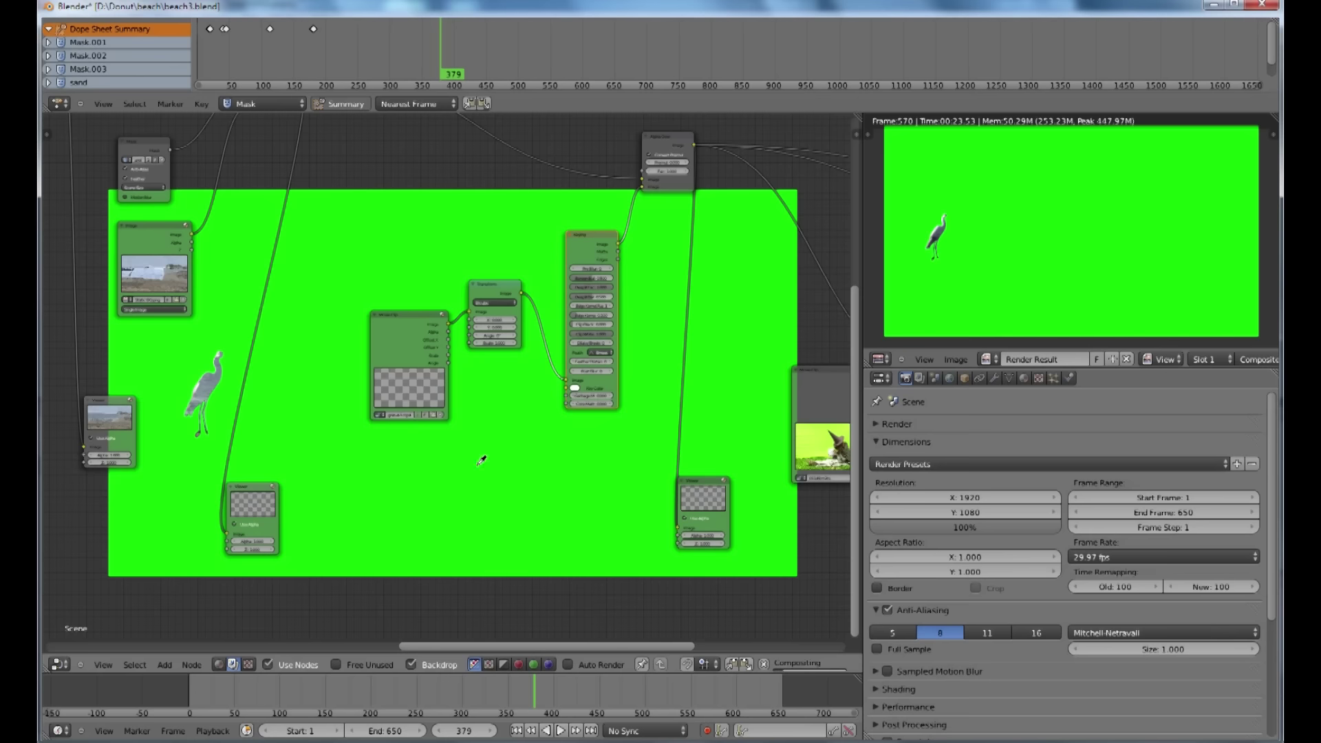
click(486, 457)
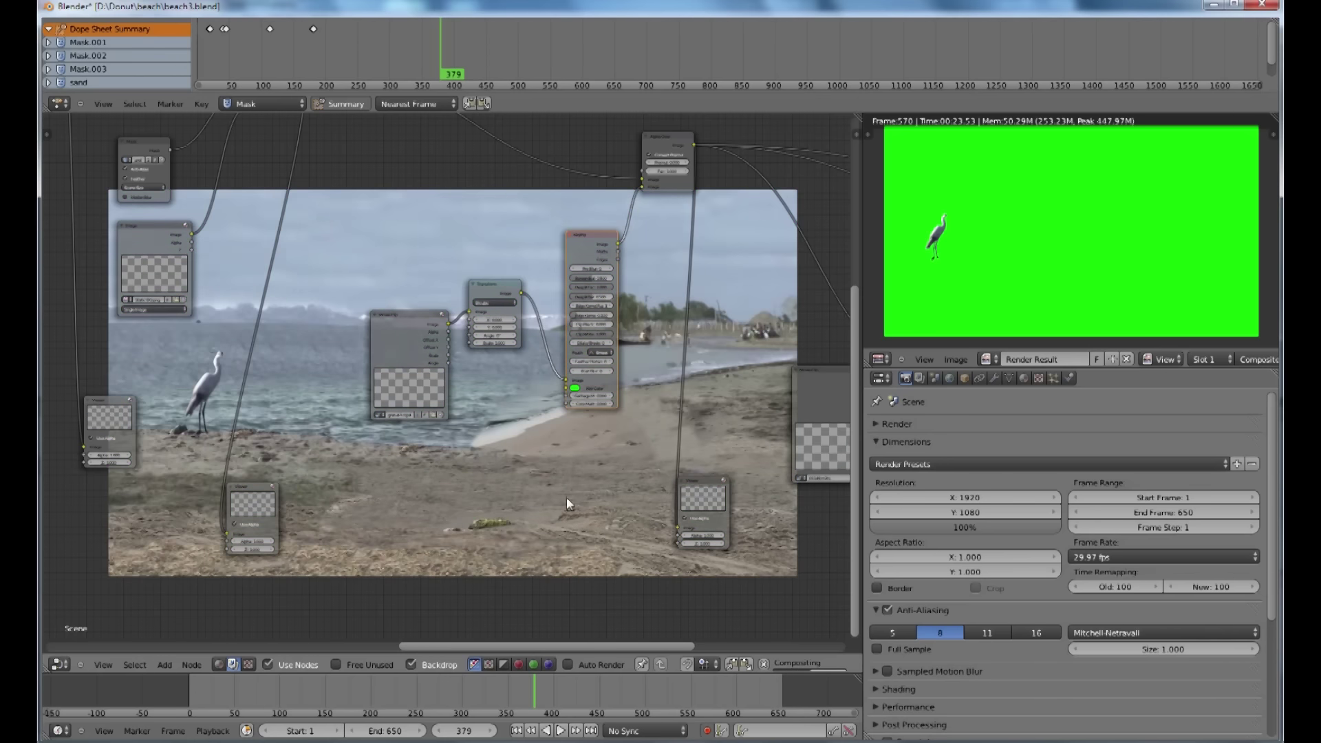
- Examine the keyed egret on the beach composite without nodes in the way, and move to frame 528
scroll(537, 428, down, 1)
scroll(525, 413, down, 3)
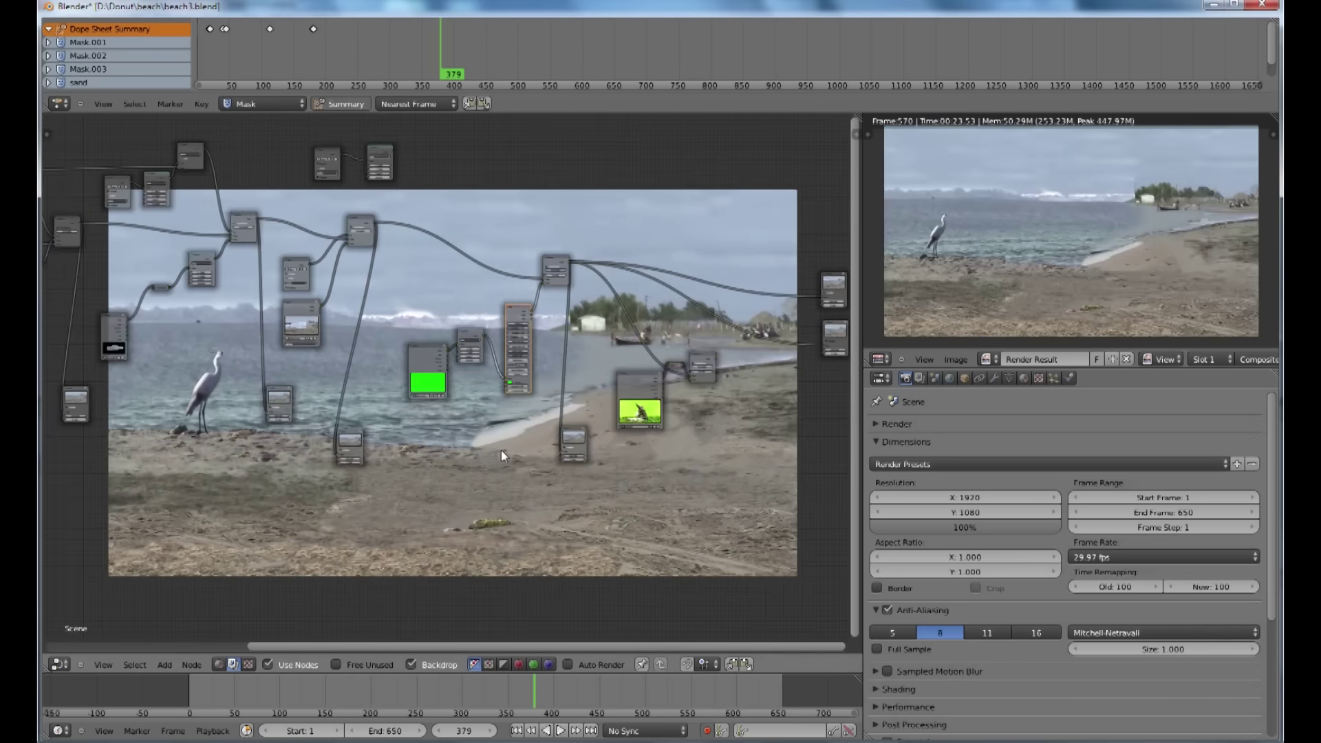
middle_drag(501, 450, 492, 225)
click(613, 696)
click(669, 688)
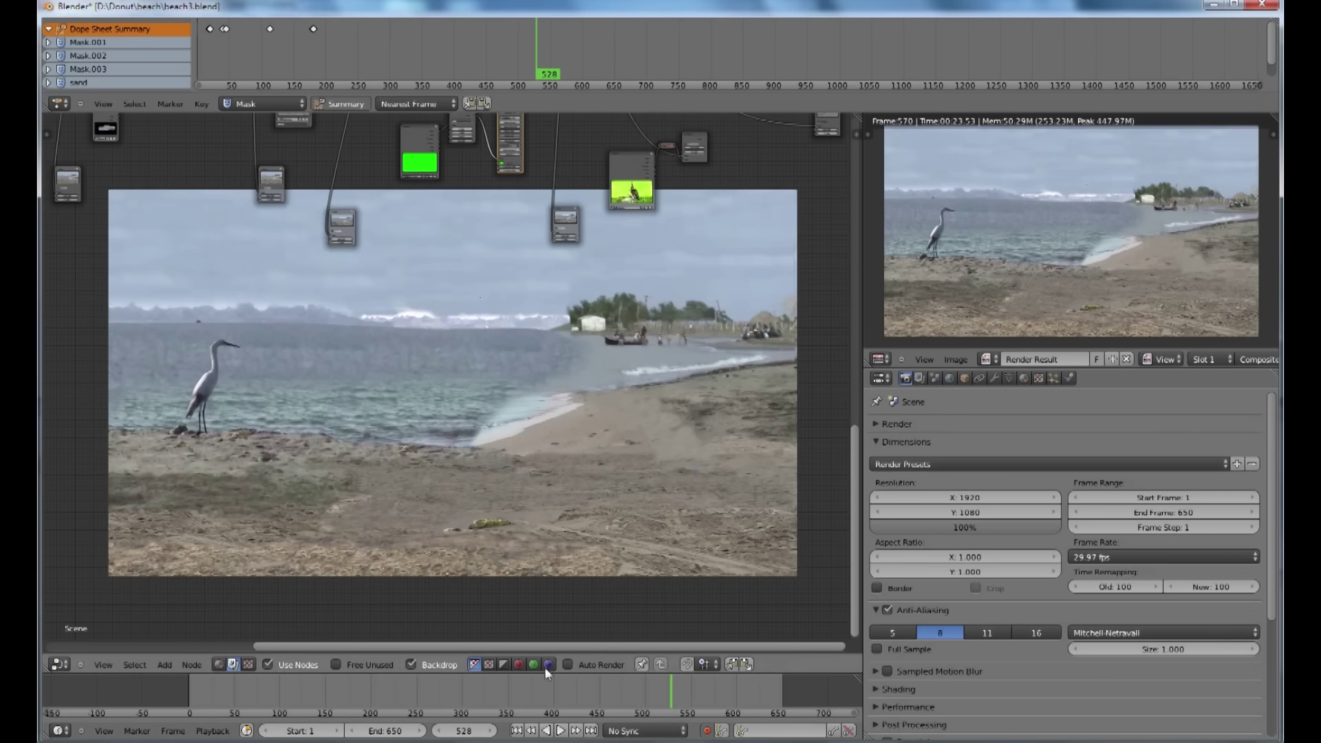
- Bring more of the beach node tree into view and move the small node beside the egret's Movie Clip node farther right
scroll(588, 237, down, 2)
middle_drag(563, 204, 510, 320)
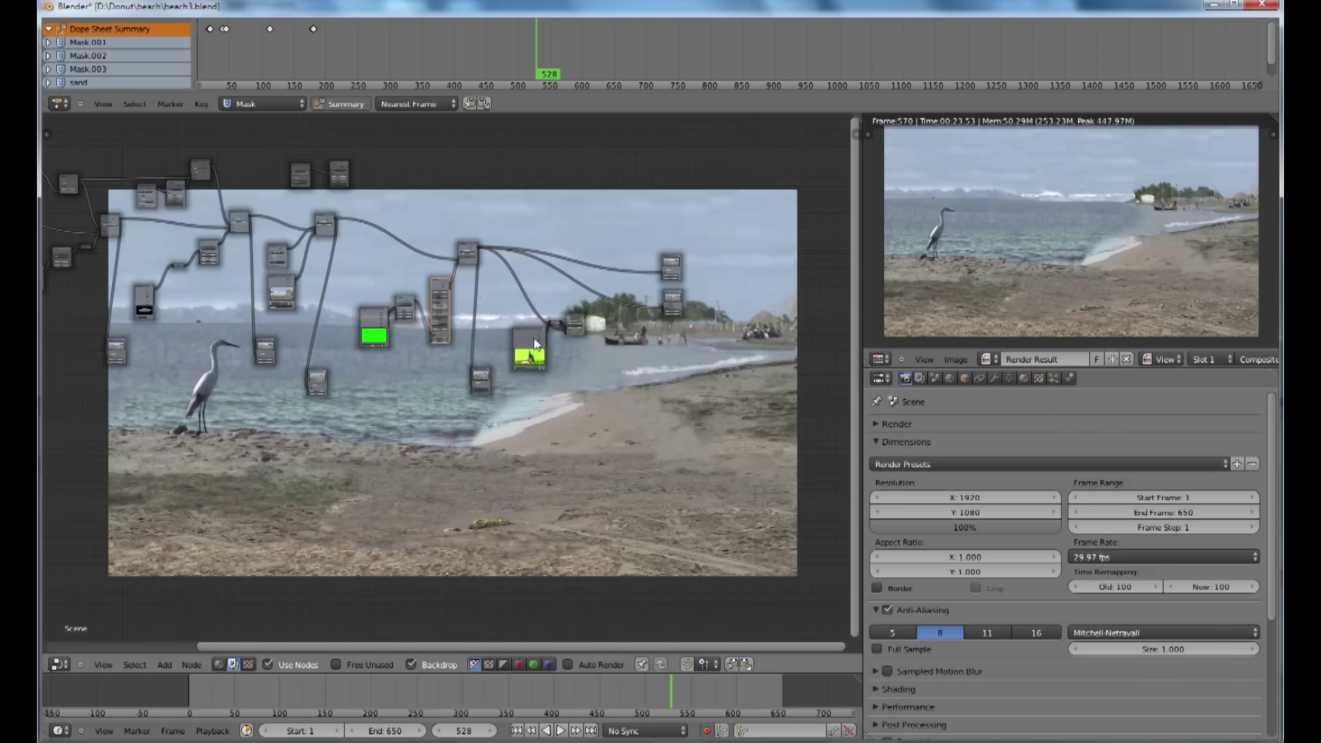
drag(572, 313, 665, 308)
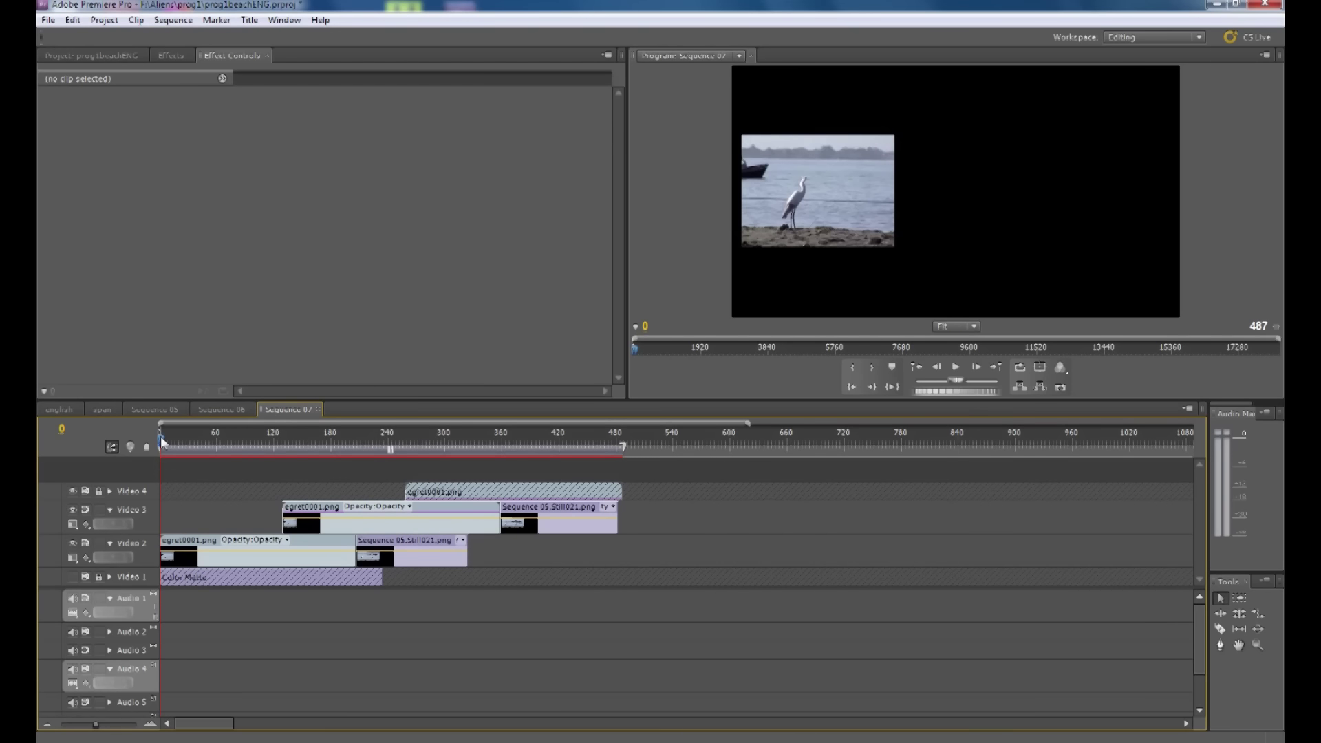
- Switch to Adobe Premiere Pro and scrub Sequence 07 through frames 205 and 386 to review the overlapping egret and rowing-boat clips
drag(162, 441, 358, 452)
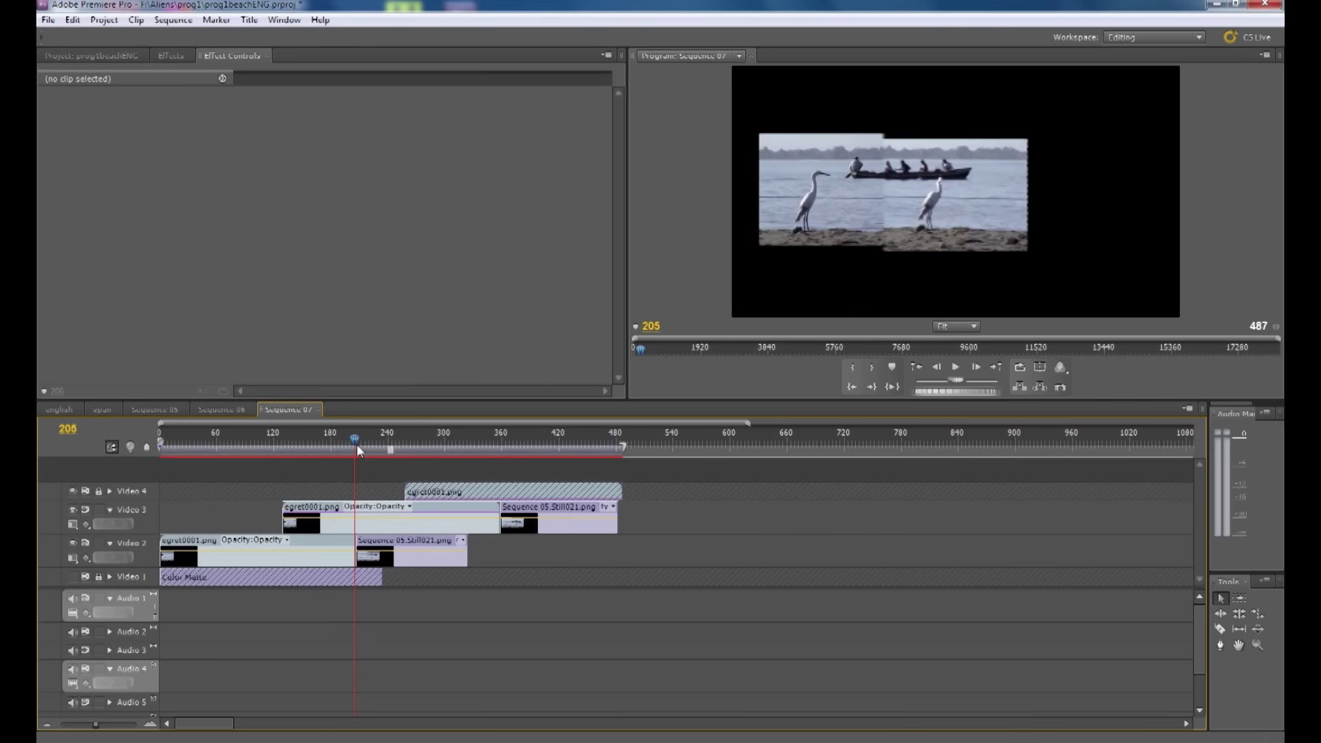
drag(357, 451, 524, 468)
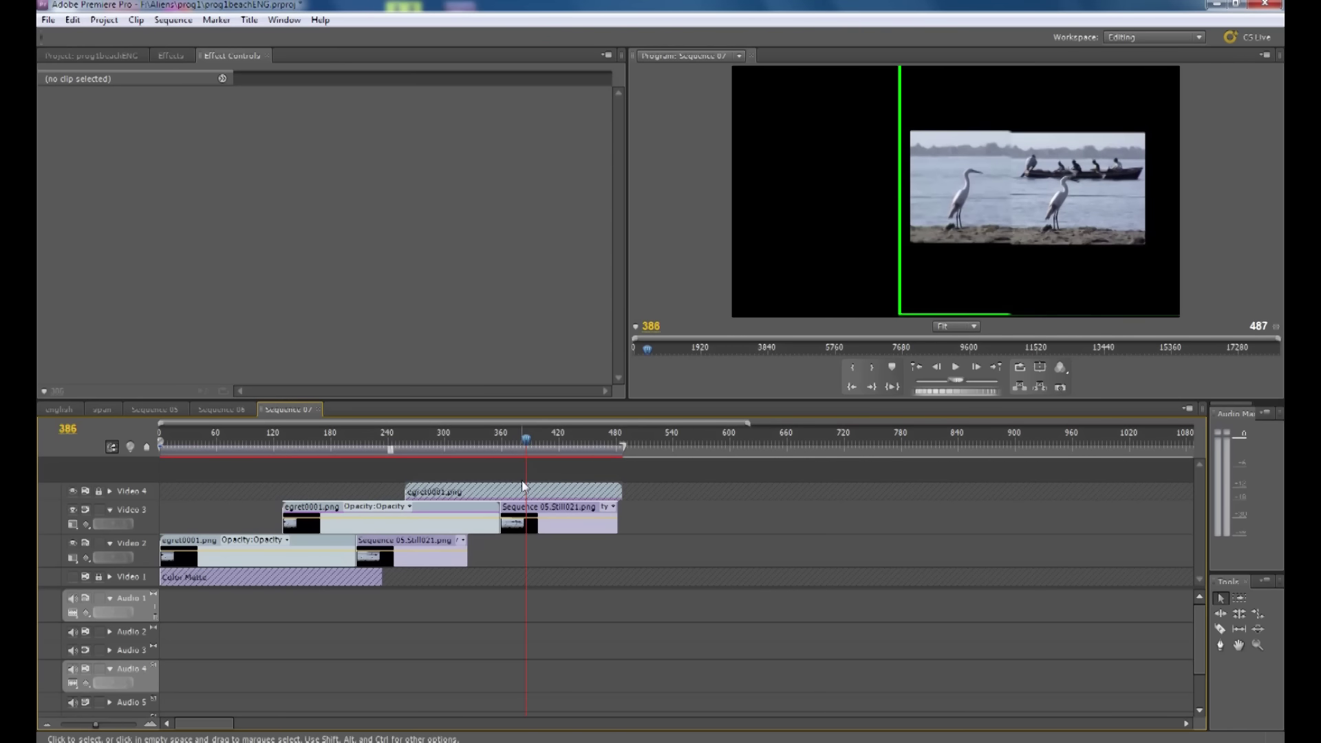
click(504, 443)
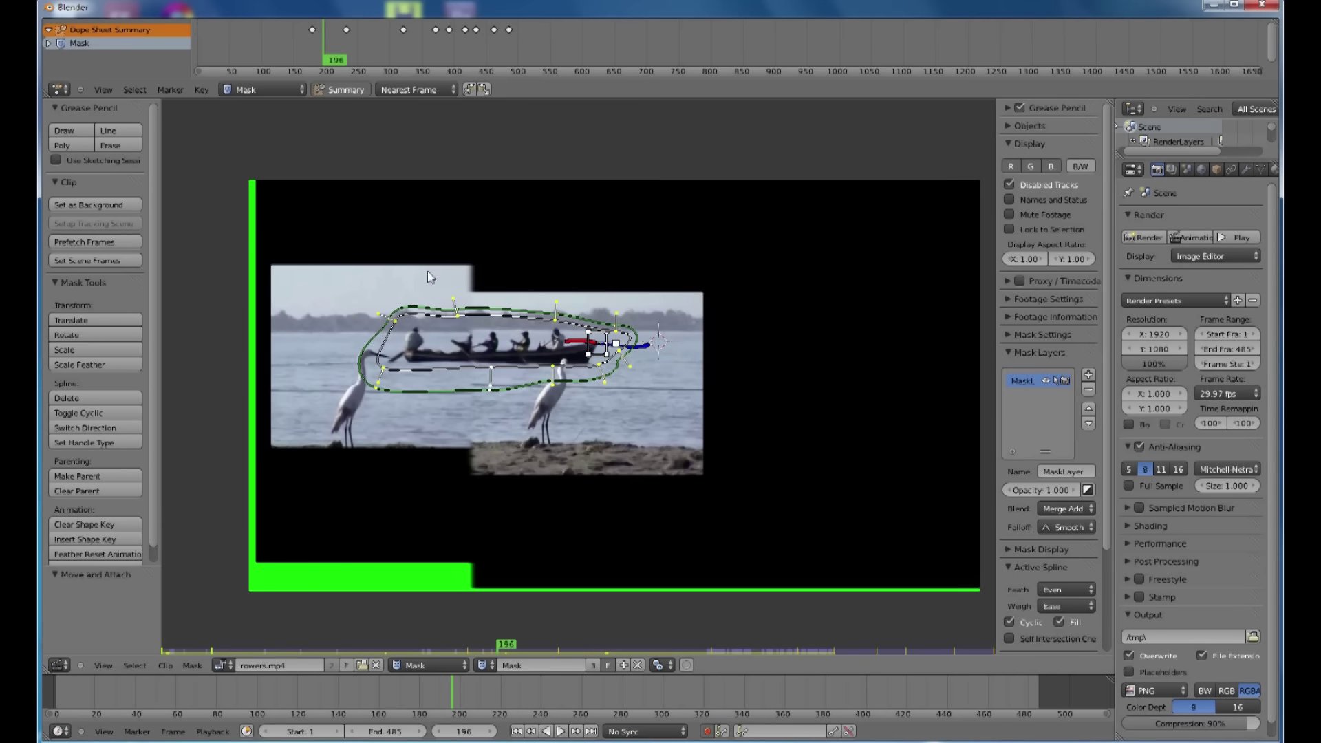
- Switch to the rowers project in Blender, display its Node Editor, and move the Movie Clip and Keying nodes up and left
click(64, 663)
click(81, 489)
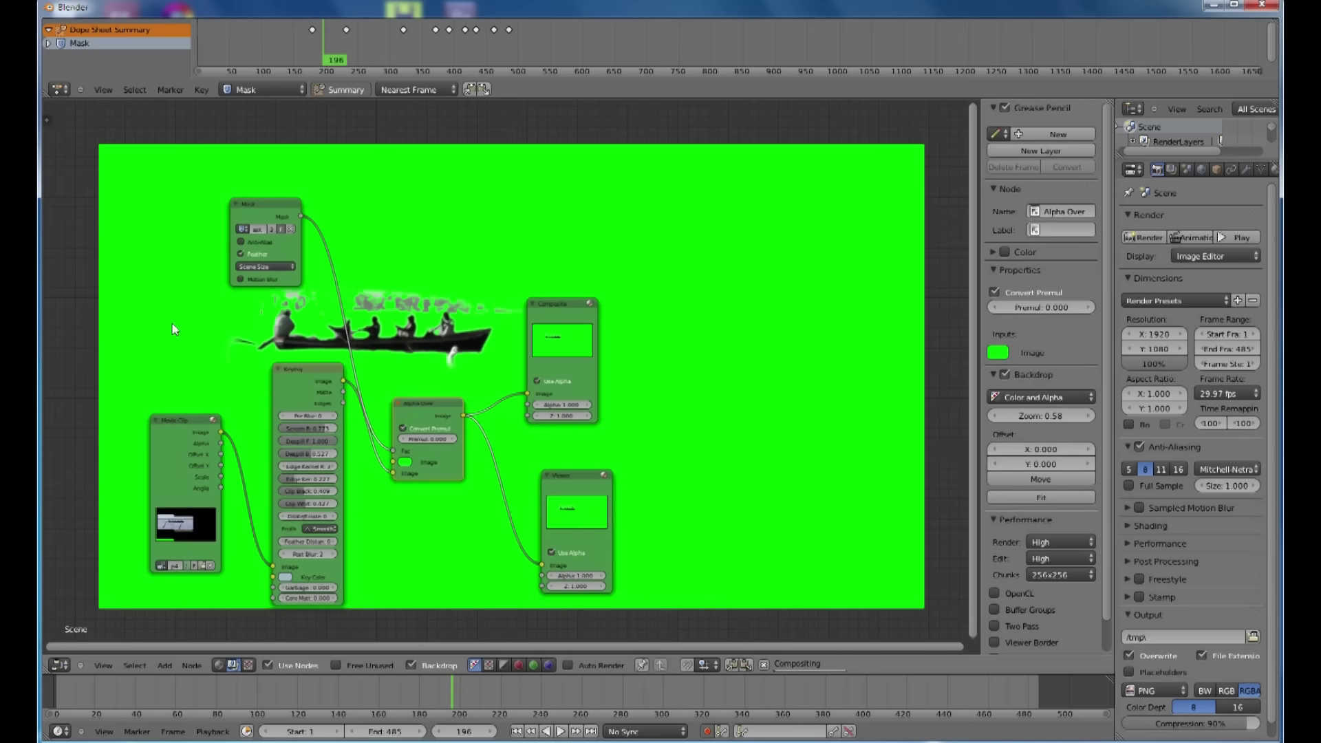
drag(158, 429, 142, 391)
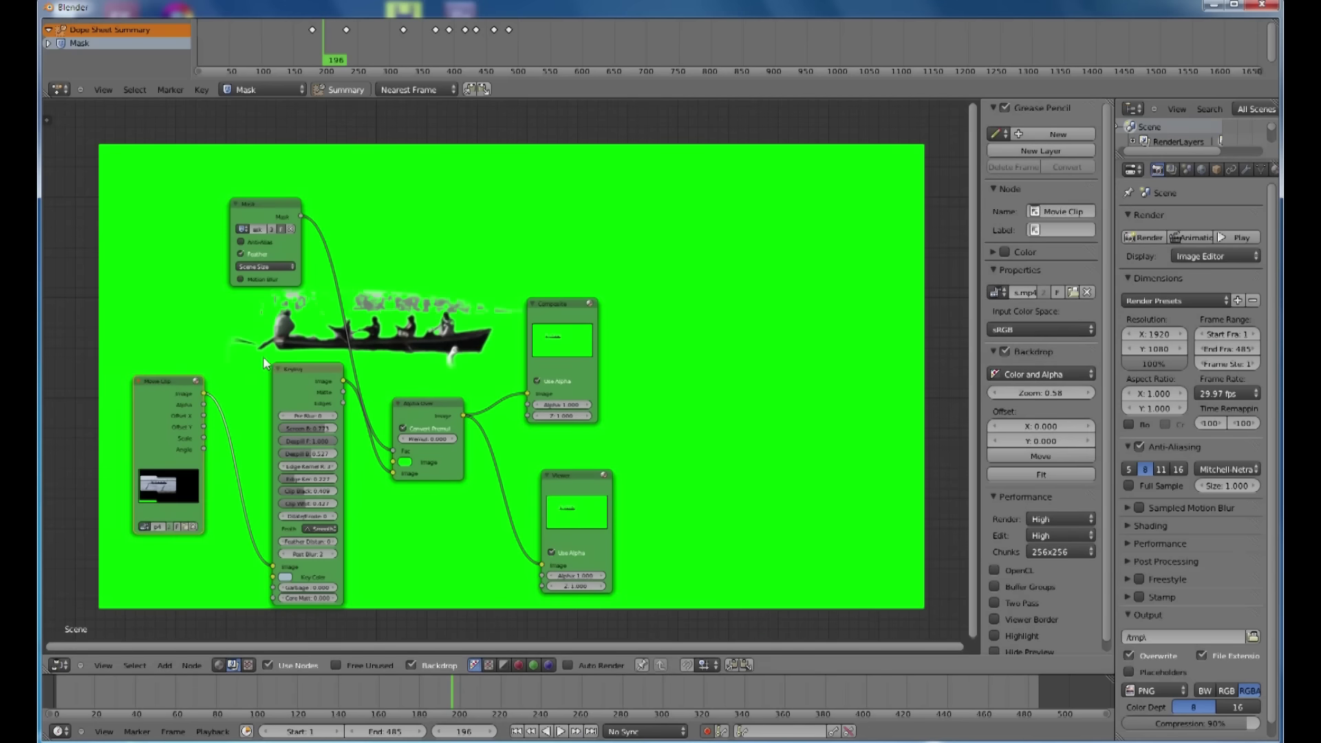
drag(282, 367, 236, 321)
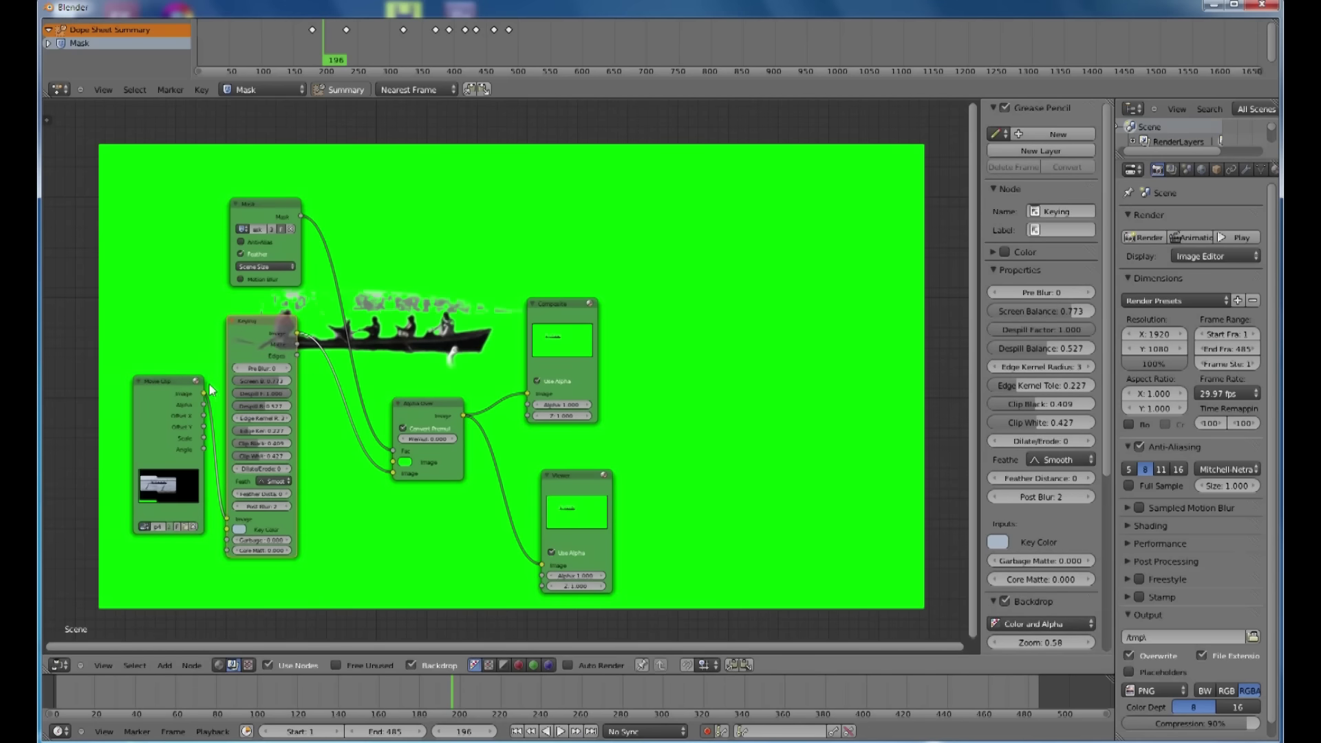
- Preview the Keying node's output in the Viewer, and reconnect the Alpha Over output to the Viewer
drag(298, 340, 541, 564)
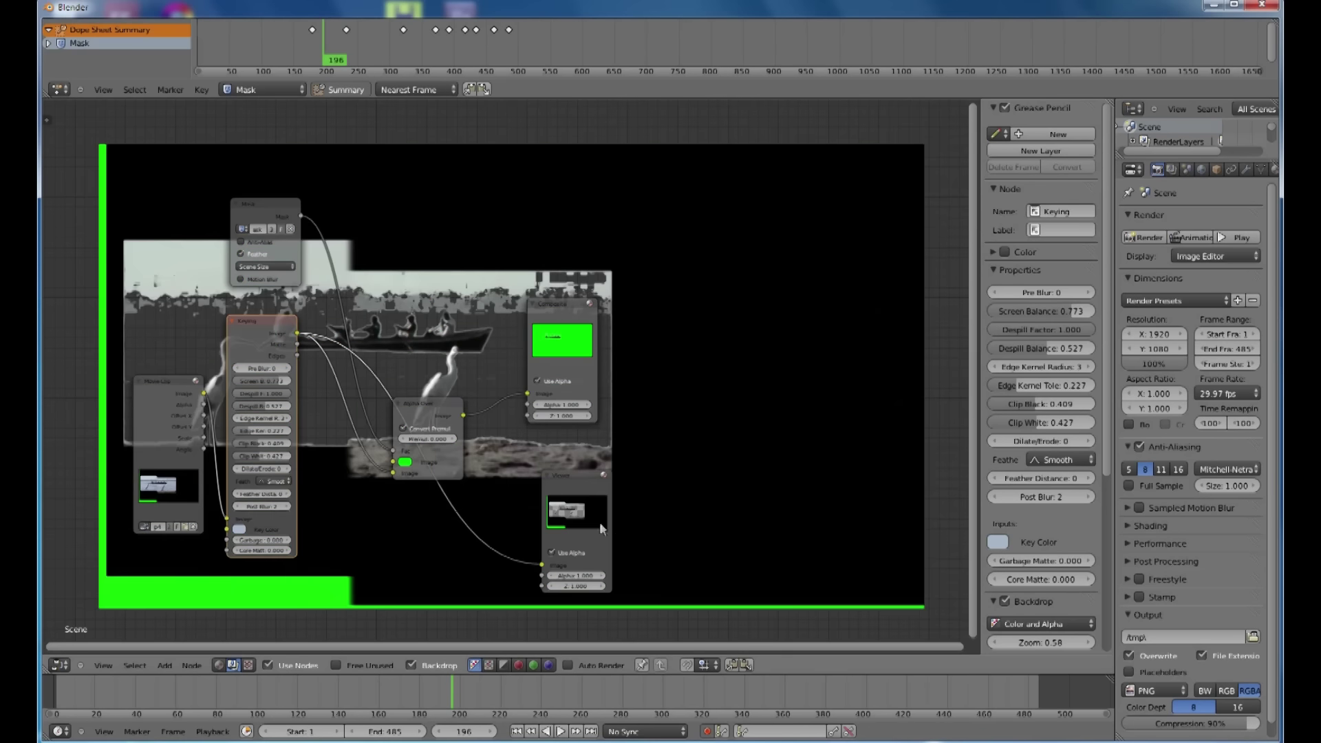
drag(463, 415, 542, 564)
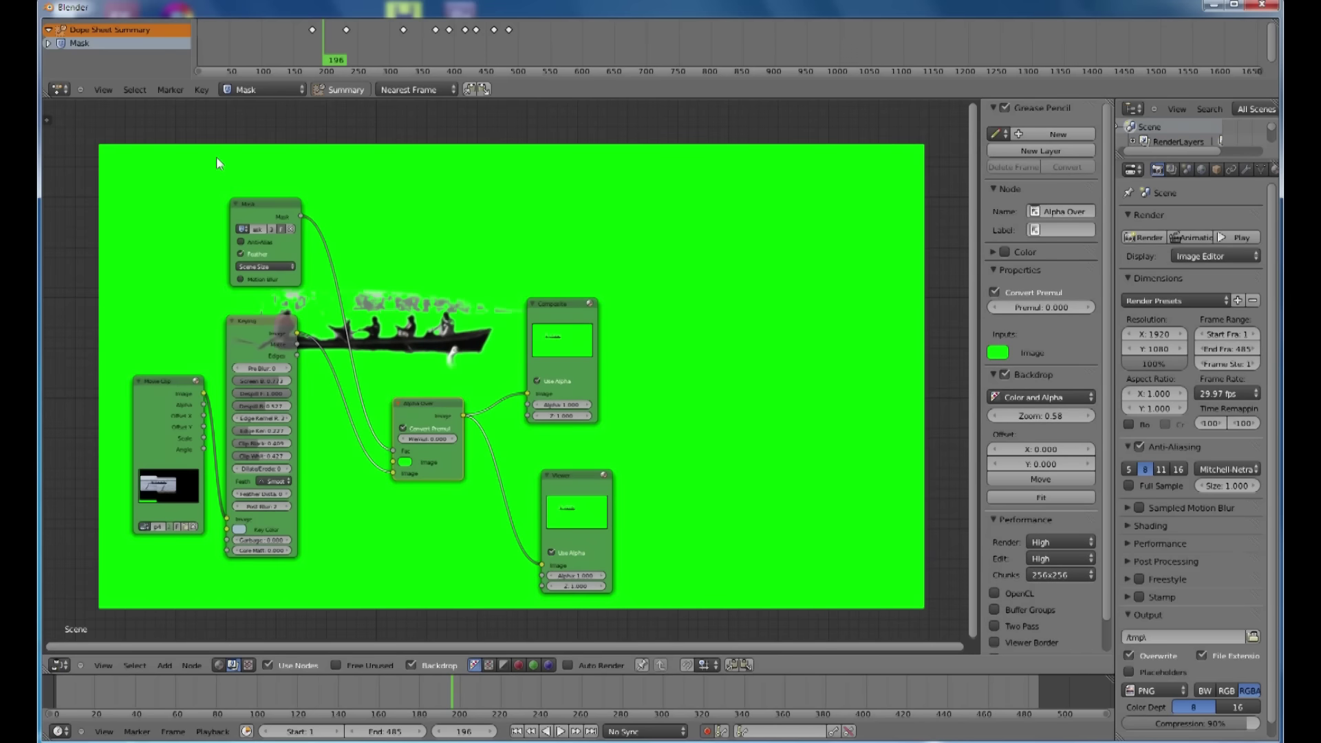
- Arrange the Mask and Alpha Over nodes above the boat, and check the Alpha Over node's green background color
drag(272, 207, 277, 170)
drag(430, 429, 455, 204)
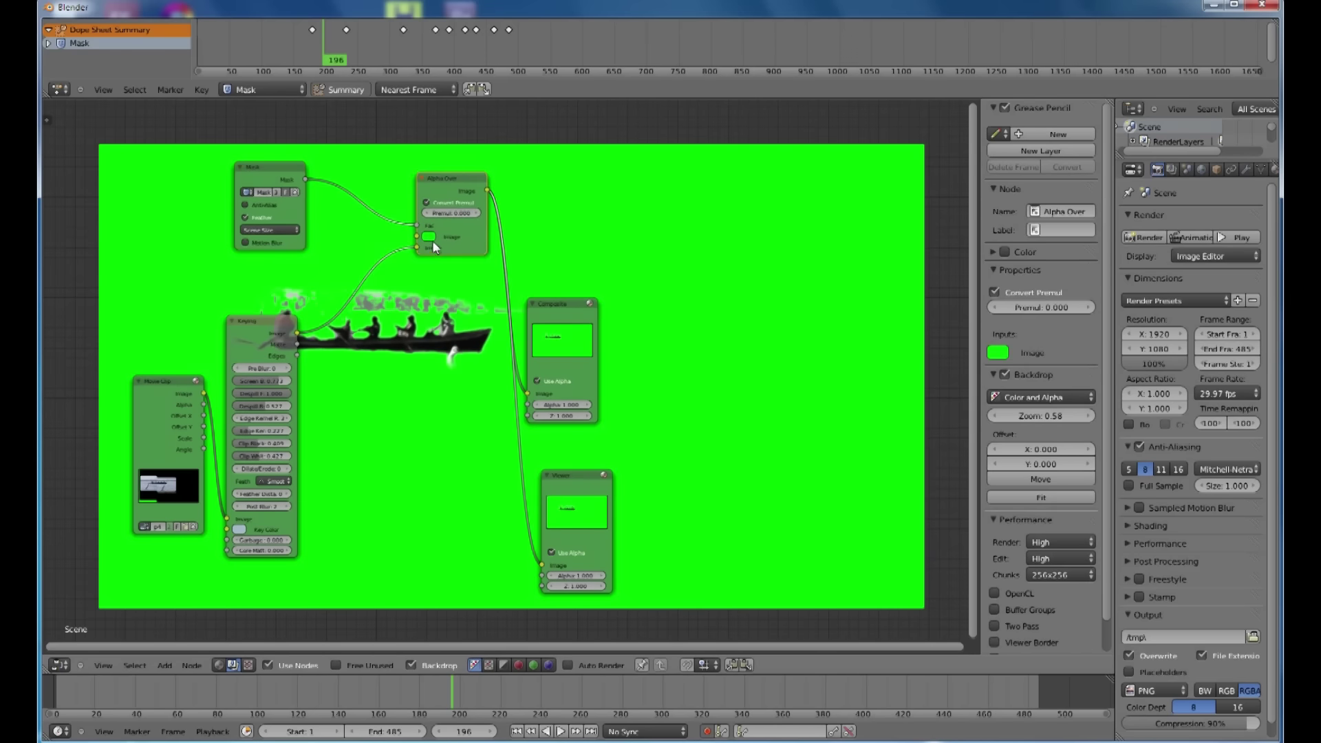
click(429, 235)
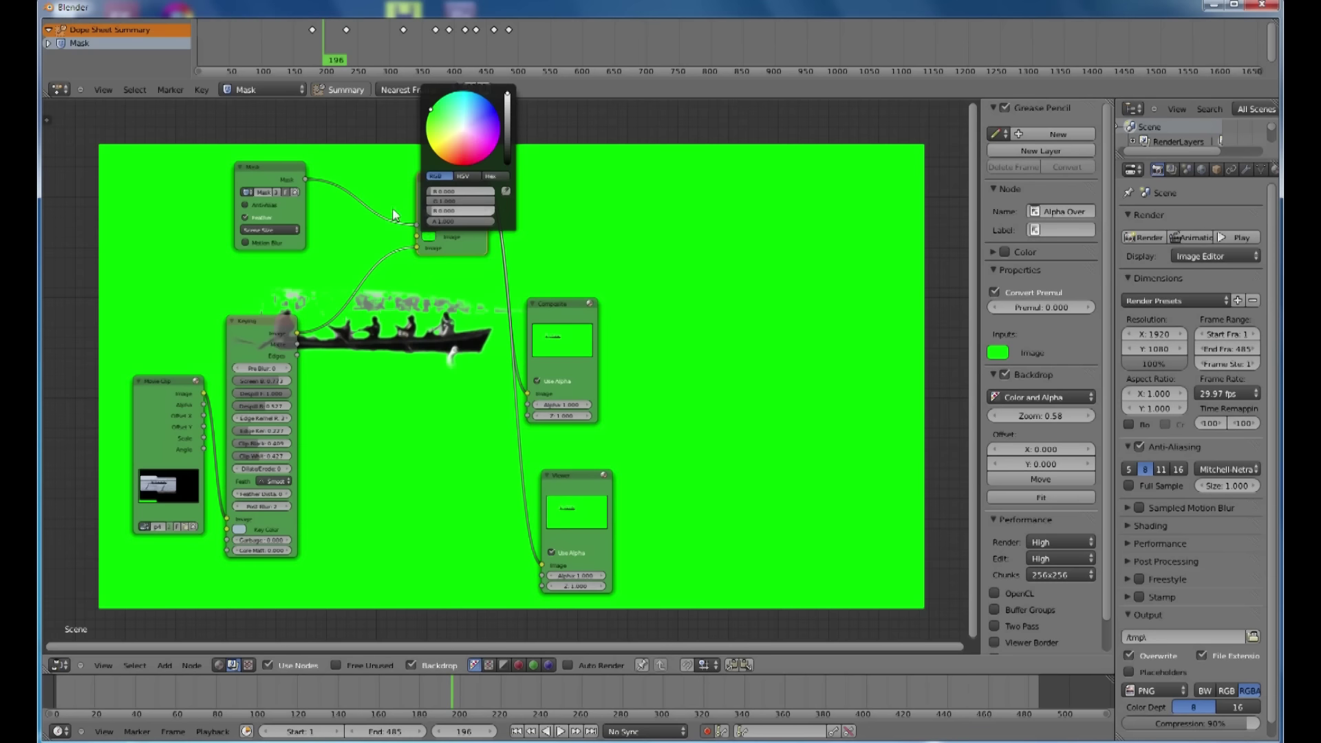
click(562, 303)
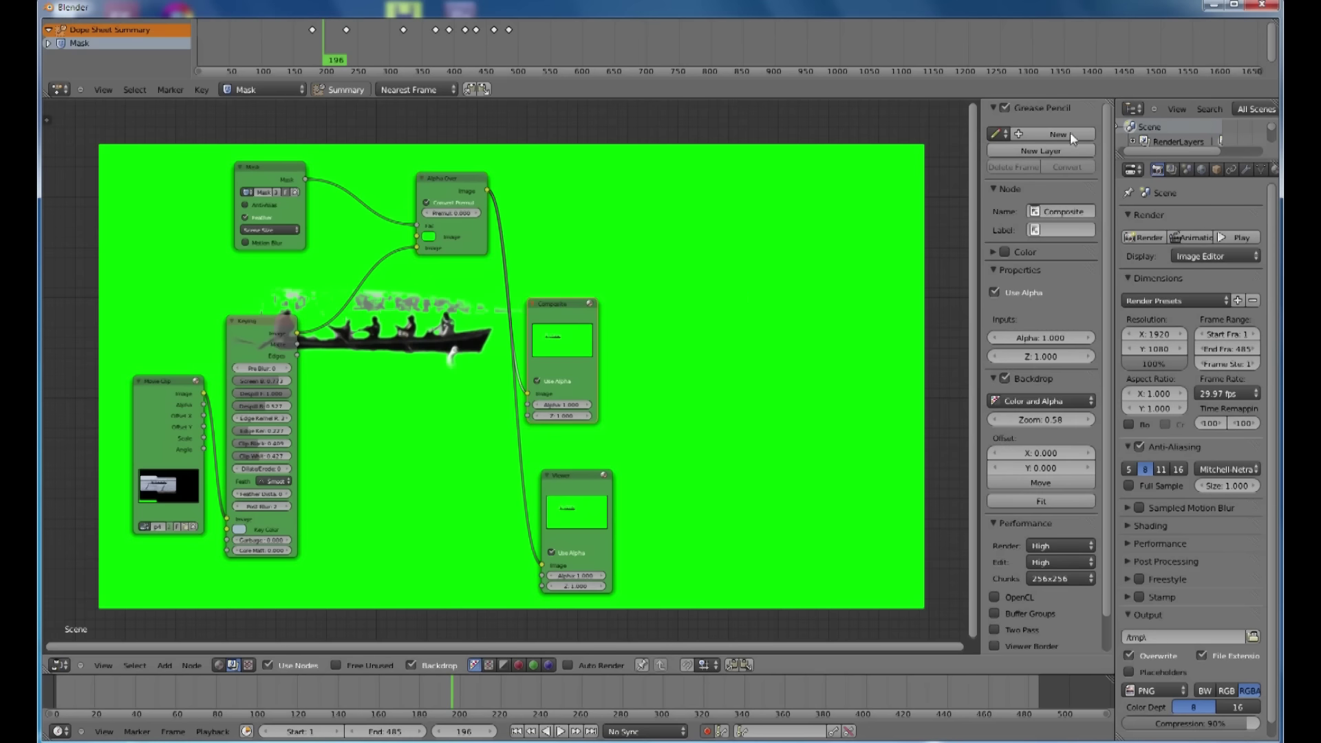
- Widen the Outliner and Properties areas, make the Outliner area taller, and change it to a UV/Image Editor
drag(1115, 147, 943, 153)
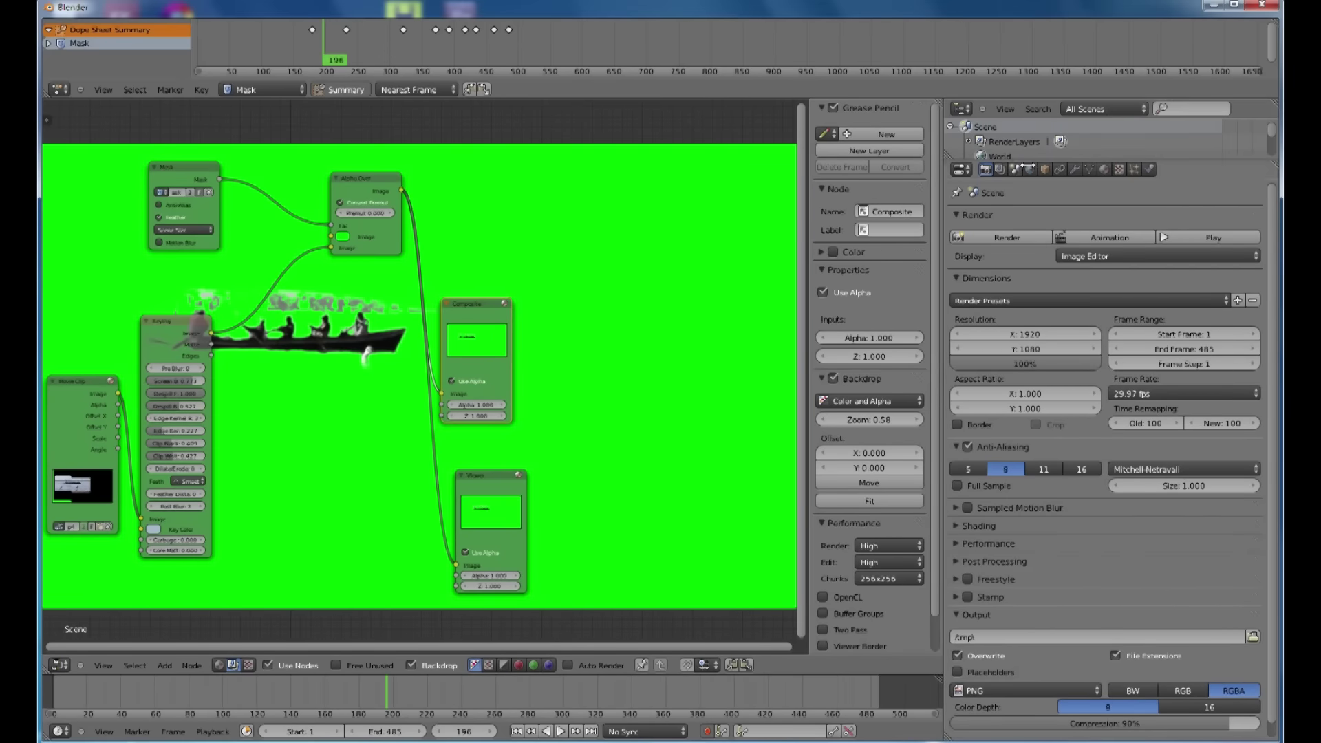
drag(1032, 160, 1031, 303)
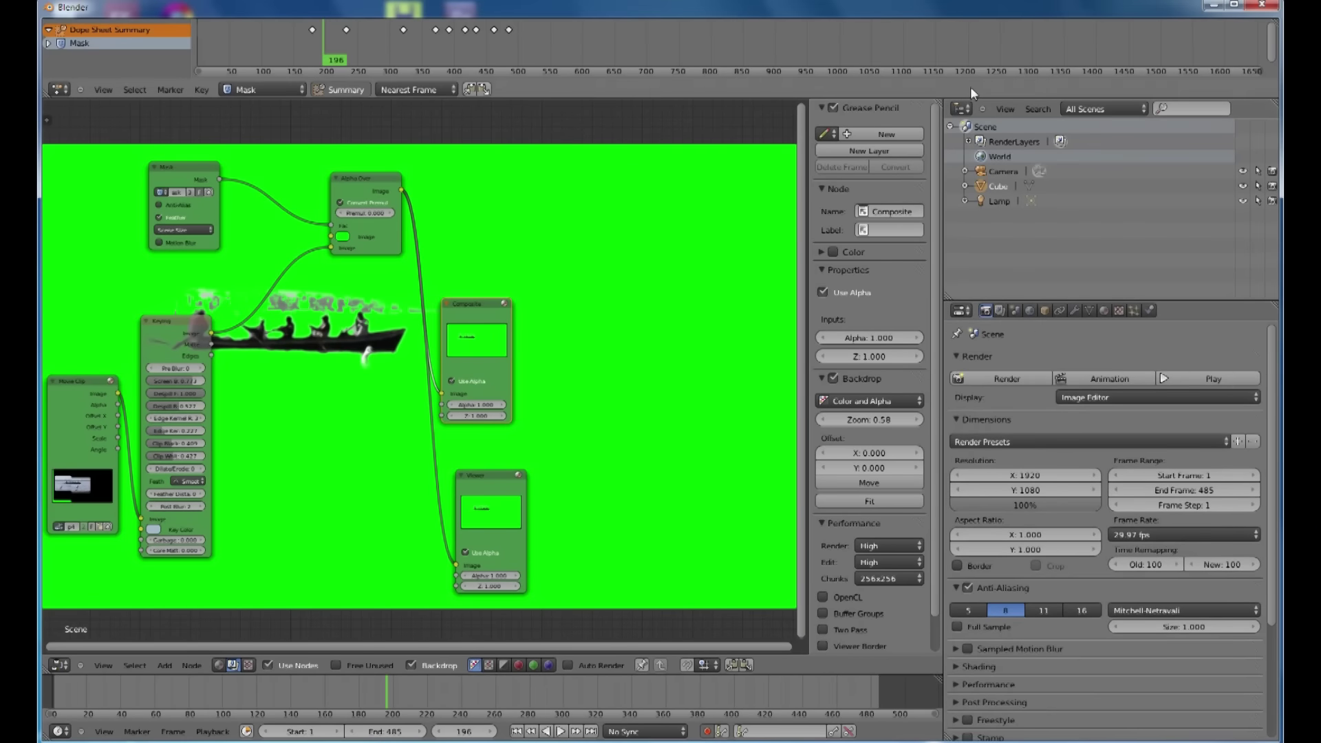
click(961, 108)
click(997, 218)
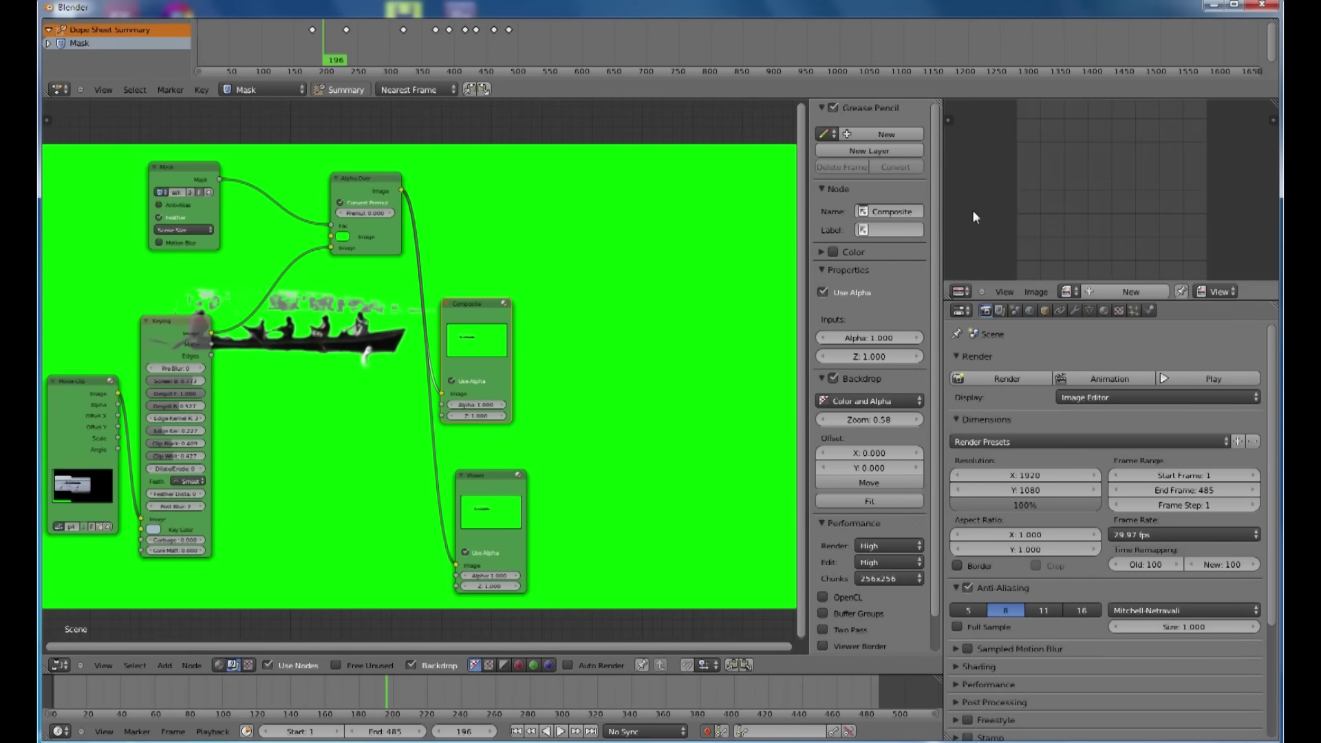
- Render the current frame of the rowers composite, and move the Keying node down away from the boat
click(998, 377)
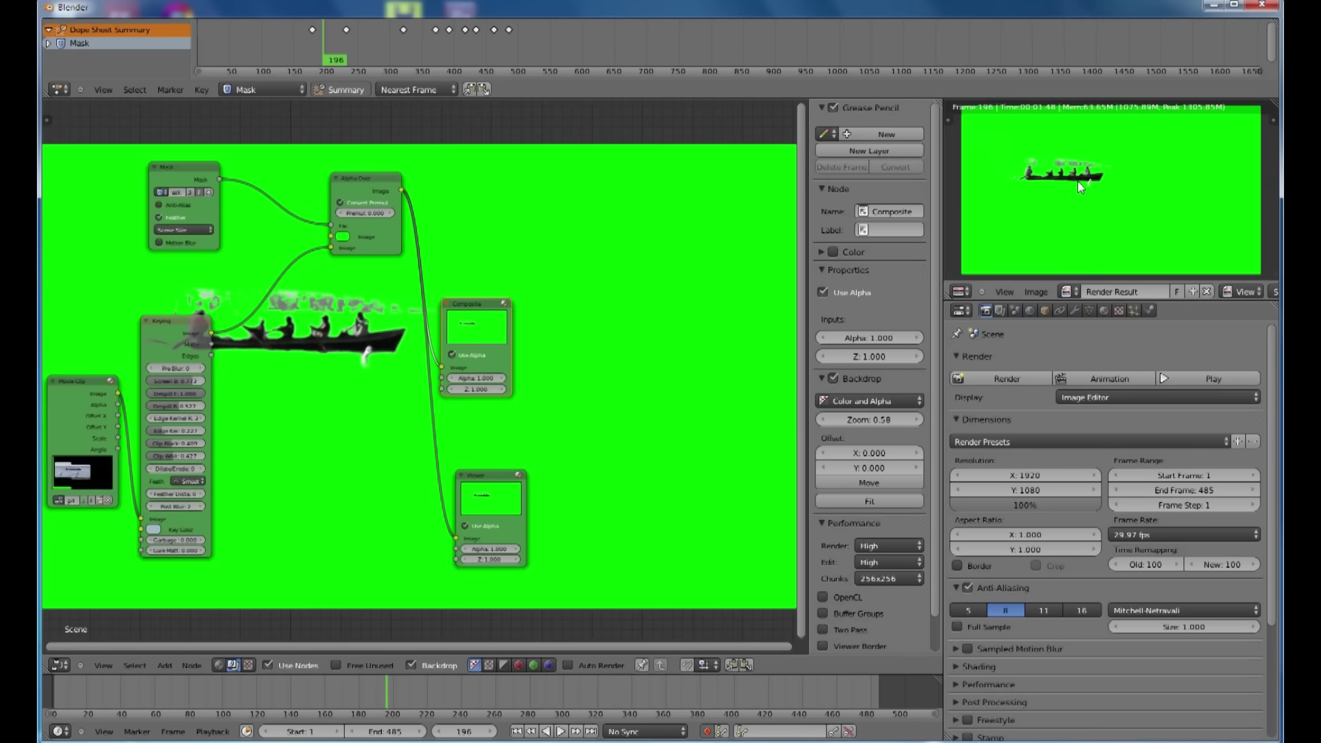
middle_drag(1086, 190, 1095, 184)
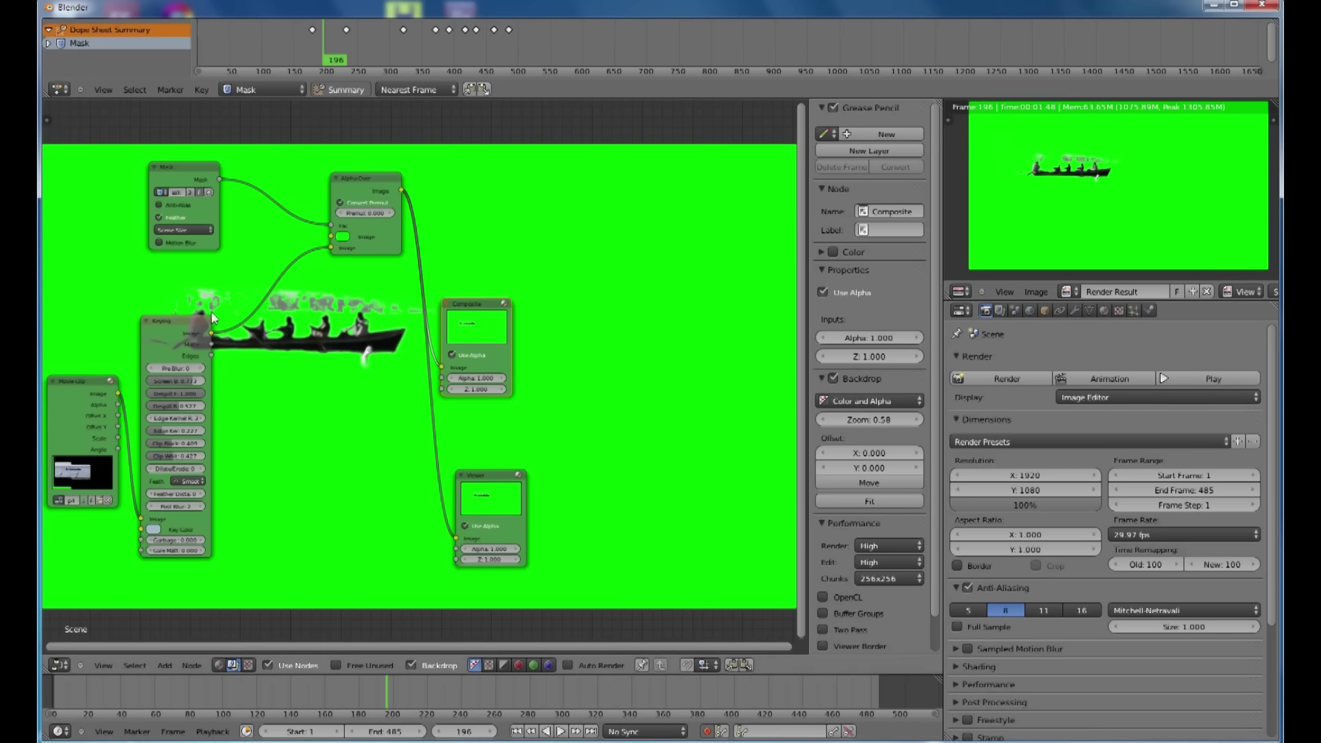
drag(192, 321, 209, 374)
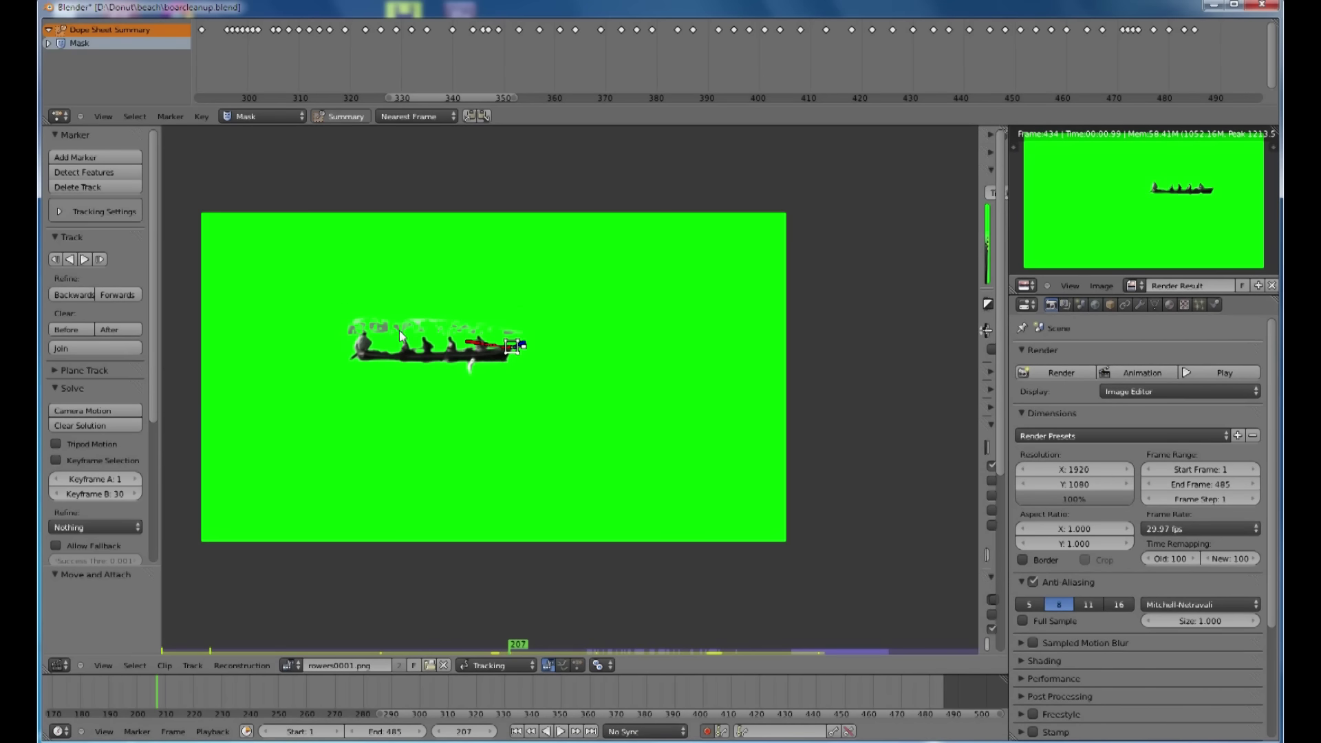
- Show the bow marker's track properties for the rowers0001.png clip in boarcleanup.blend, and scrub to frame 293 to check the track
scroll(480, 404, up, 1)
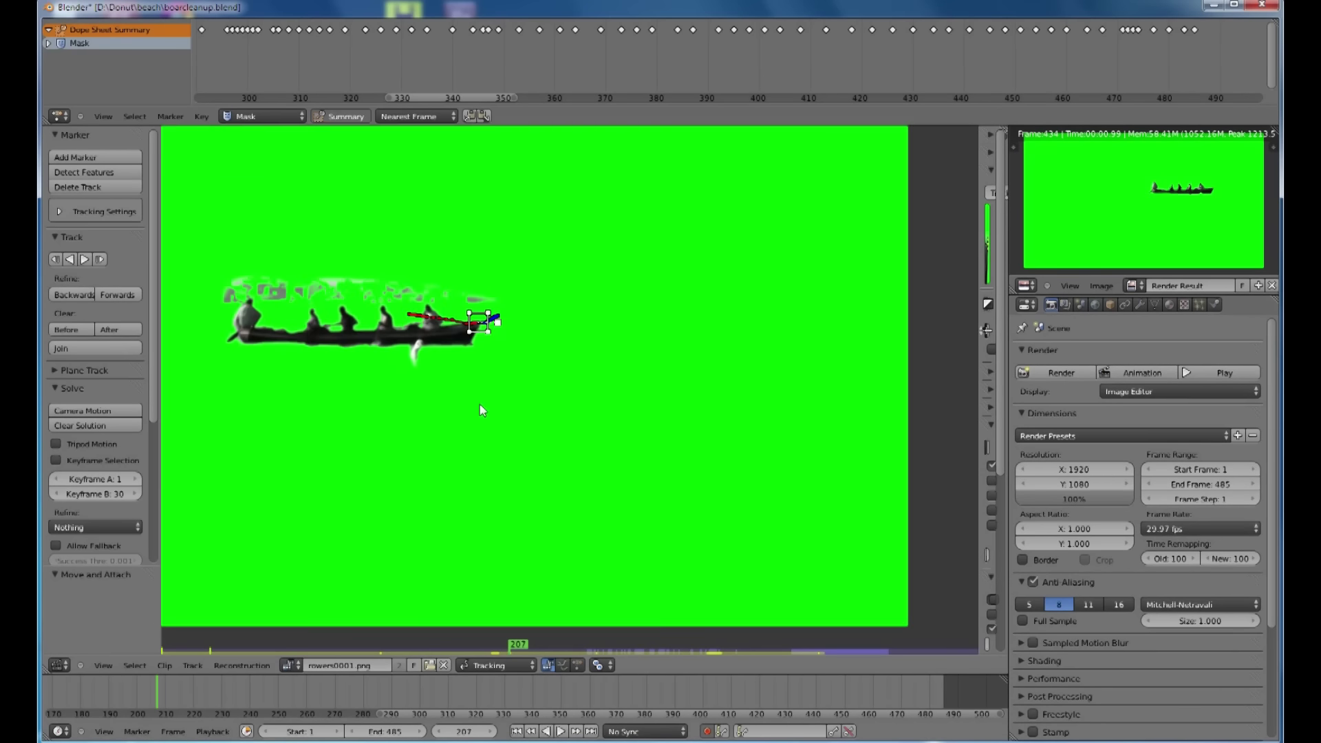
scroll(543, 406, up, 1)
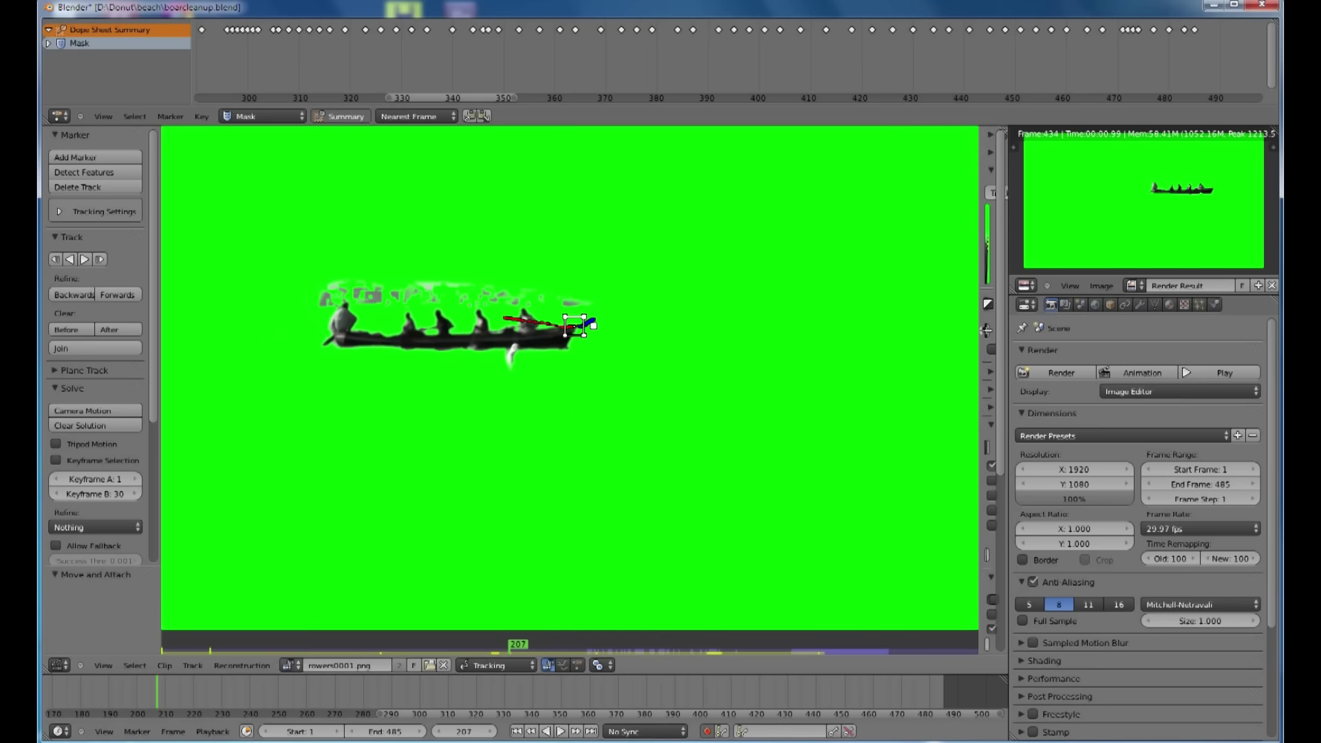
click(60, 665)
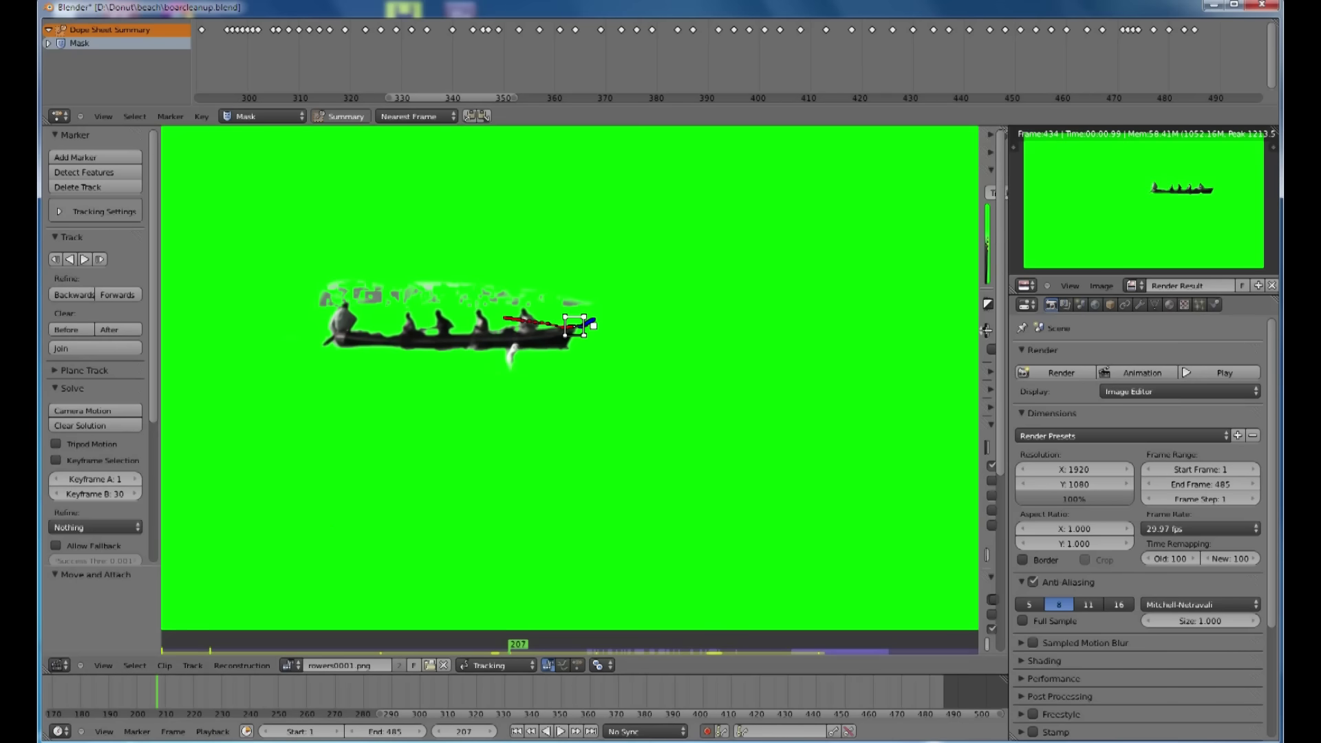
click(165, 665)
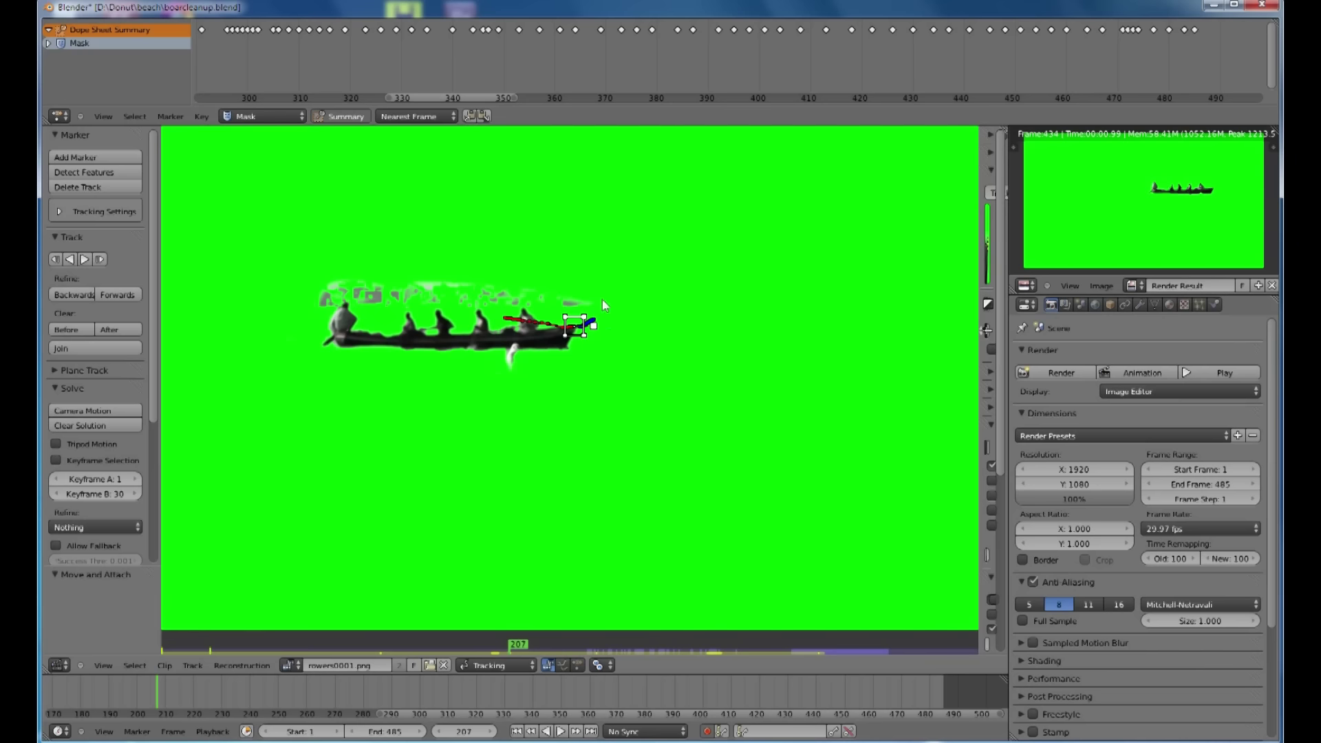
click(501, 661)
click(487, 654)
key(n)
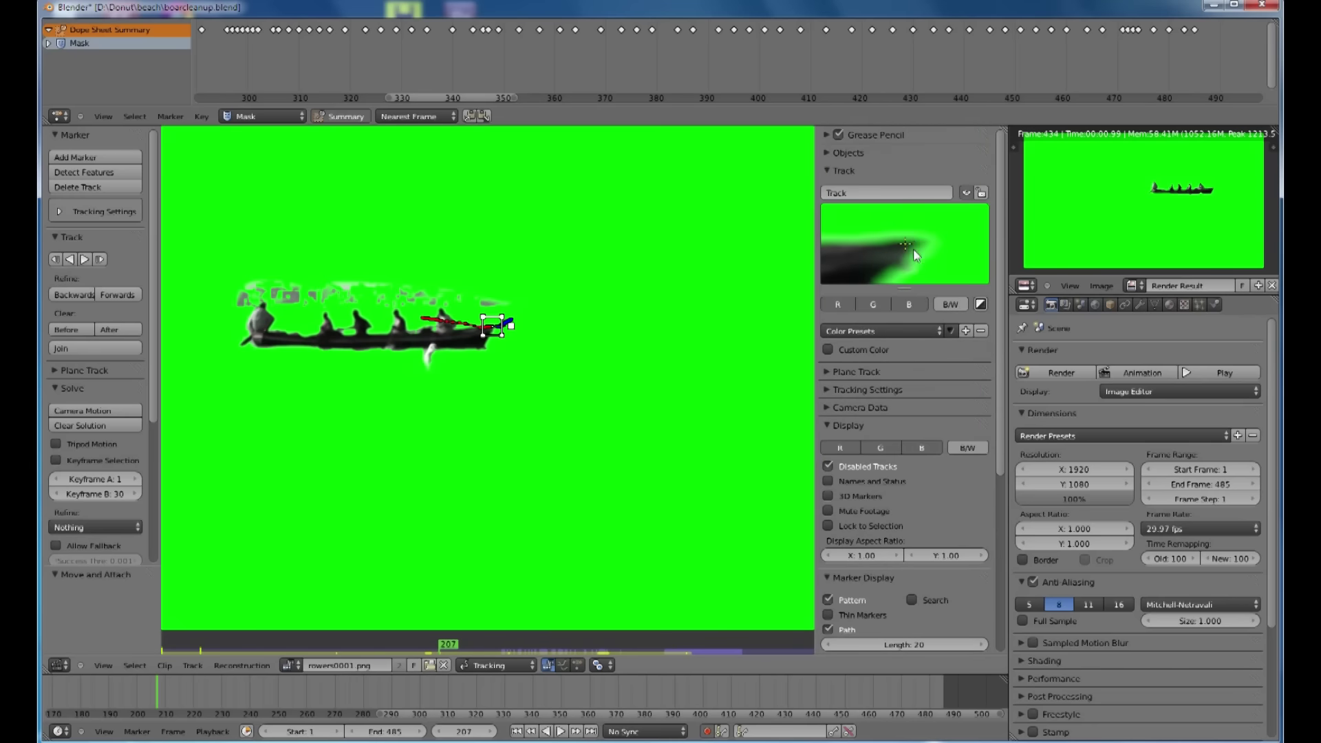
mouse_move(410, 699)
mouse_down()
mouse_move(476, 699)
mouse_move(399, 700)
mouse_up()
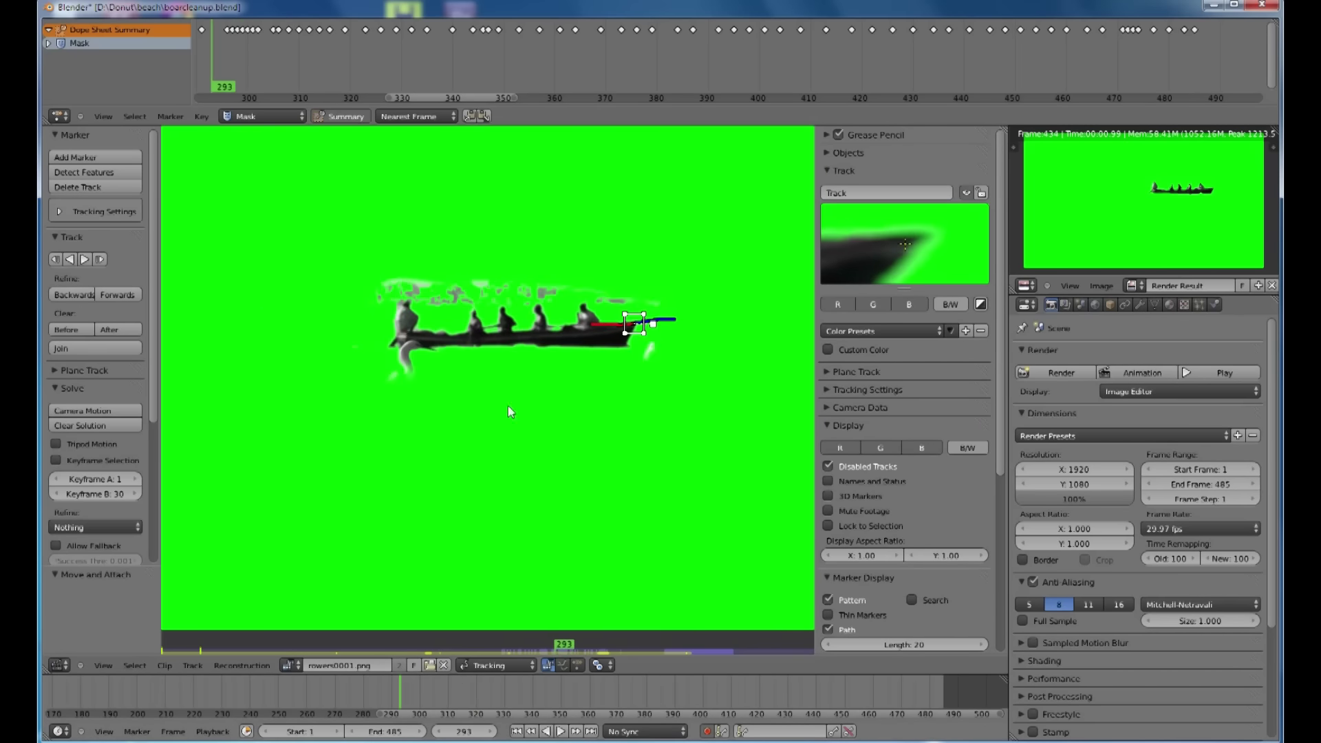
- Set the clip editor to Mask mode and examine the mask outline around the rowers and boat up close
click(492, 664)
click(493, 603)
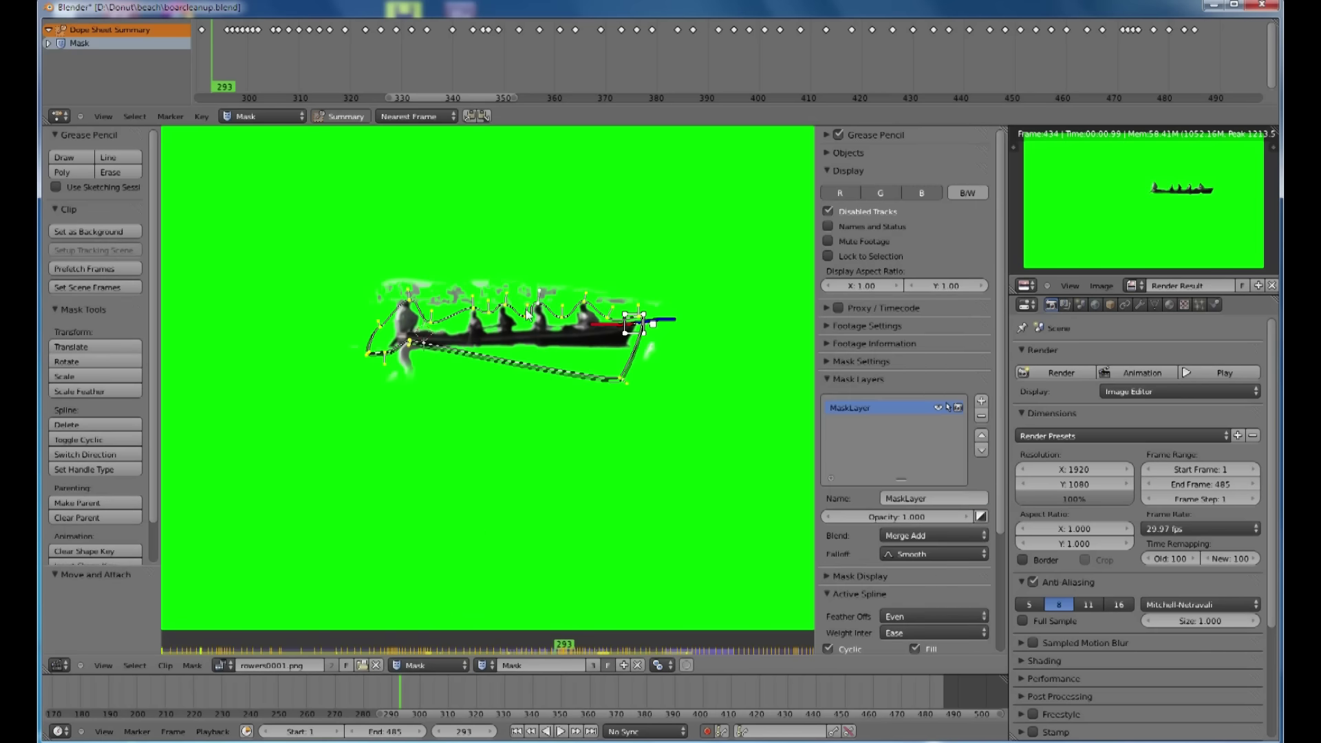
scroll(526, 357, up, 2)
scroll(527, 356, up, 2)
middle_drag(518, 344, 435, 406)
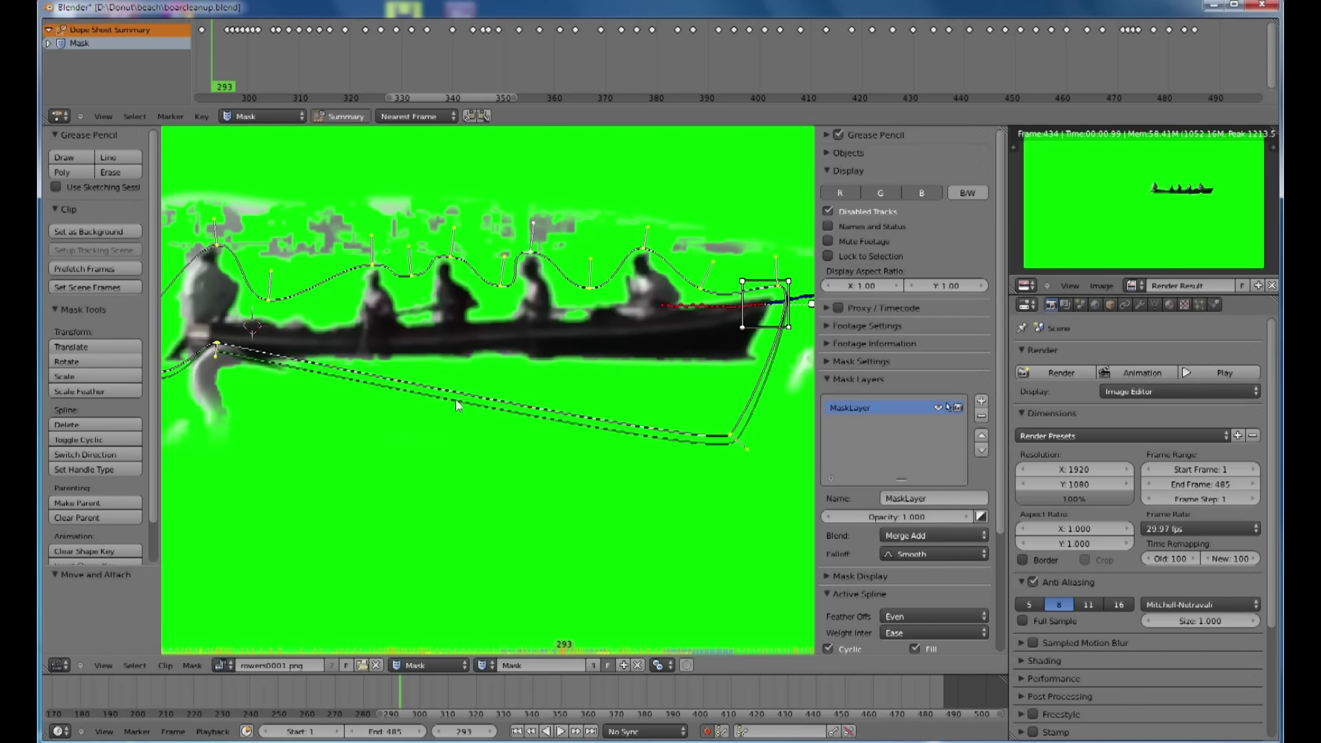
scroll(456, 399, down, 2)
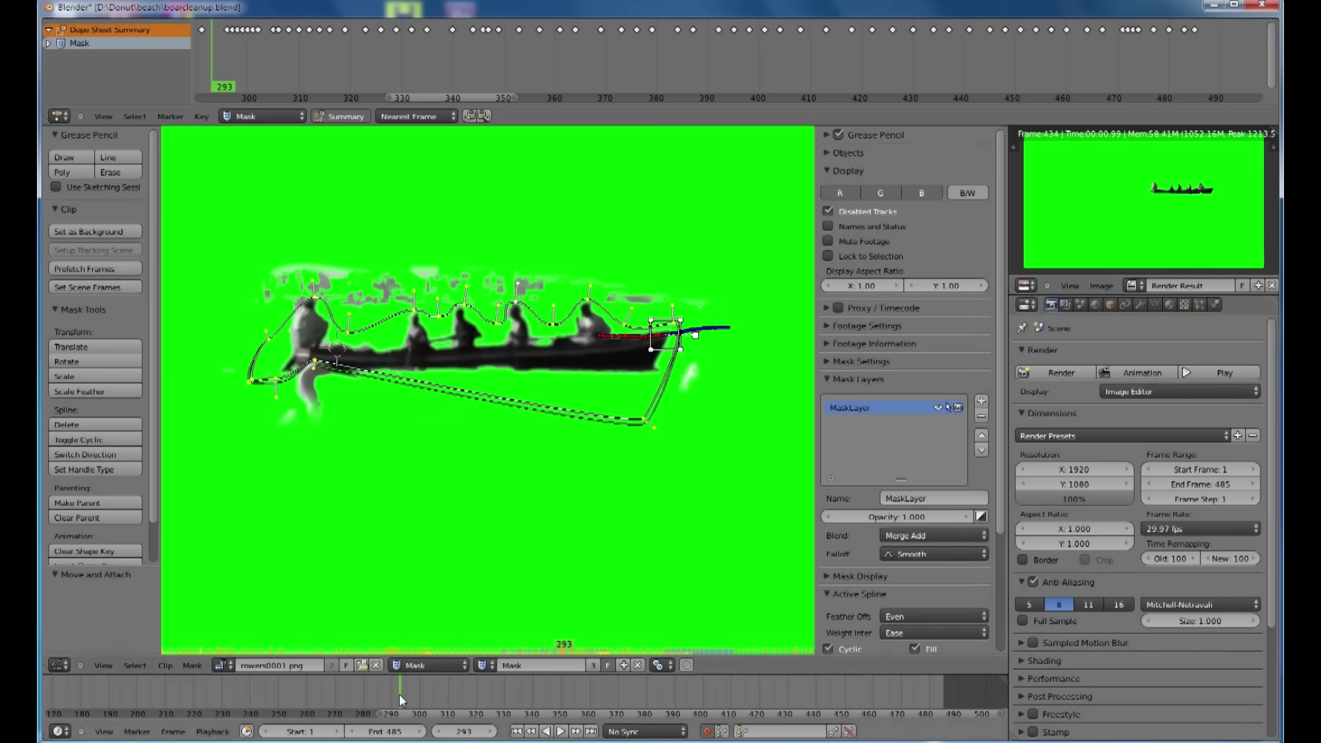
- Toggle the mask points' selection at frame 299, and compare the boat mask's shape there and at frame 315
drag(403, 698, 418, 699)
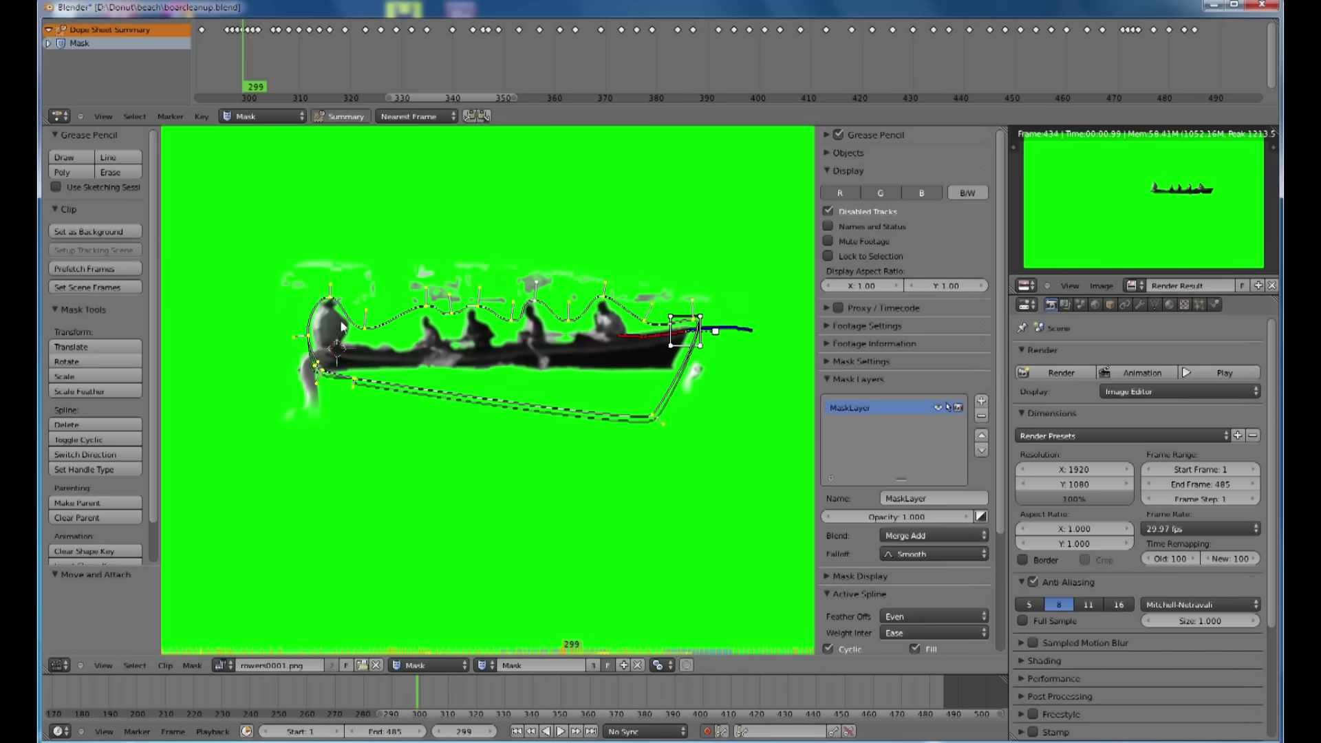
key(a)
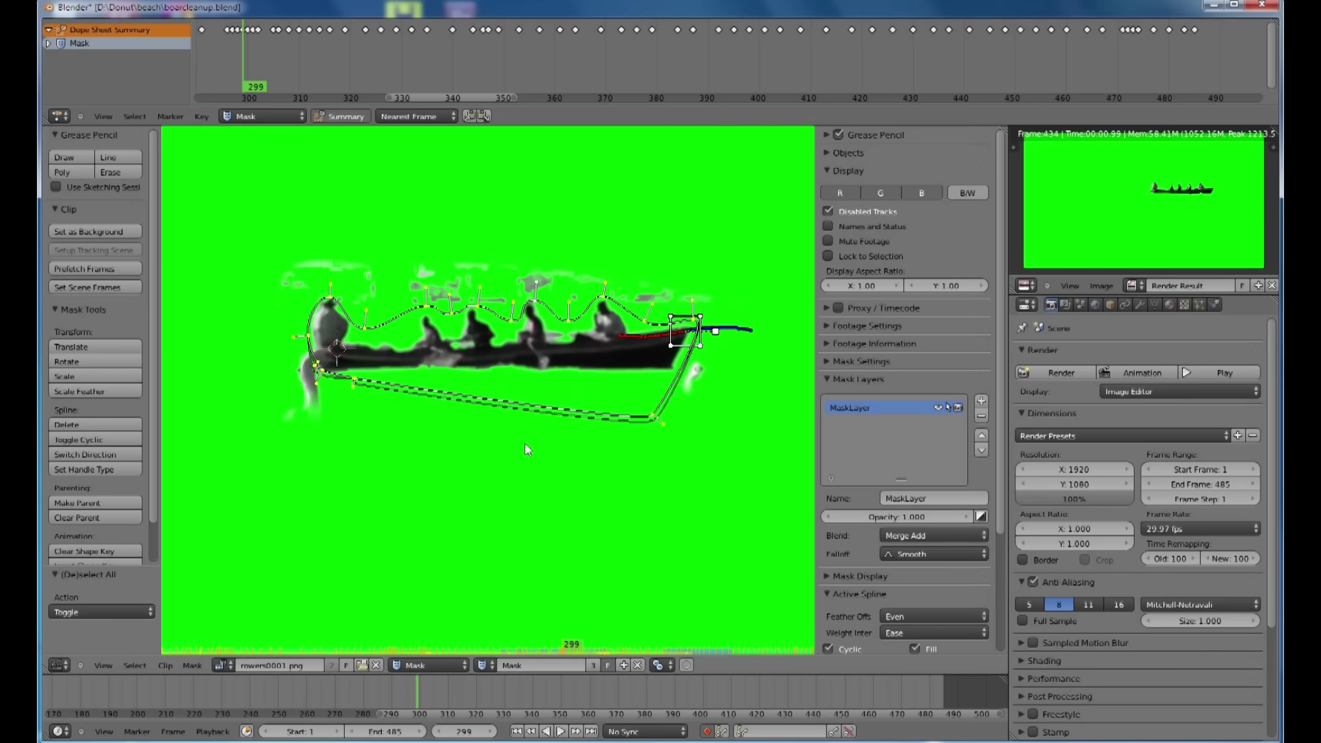
click(418, 689)
drag(428, 687, 462, 705)
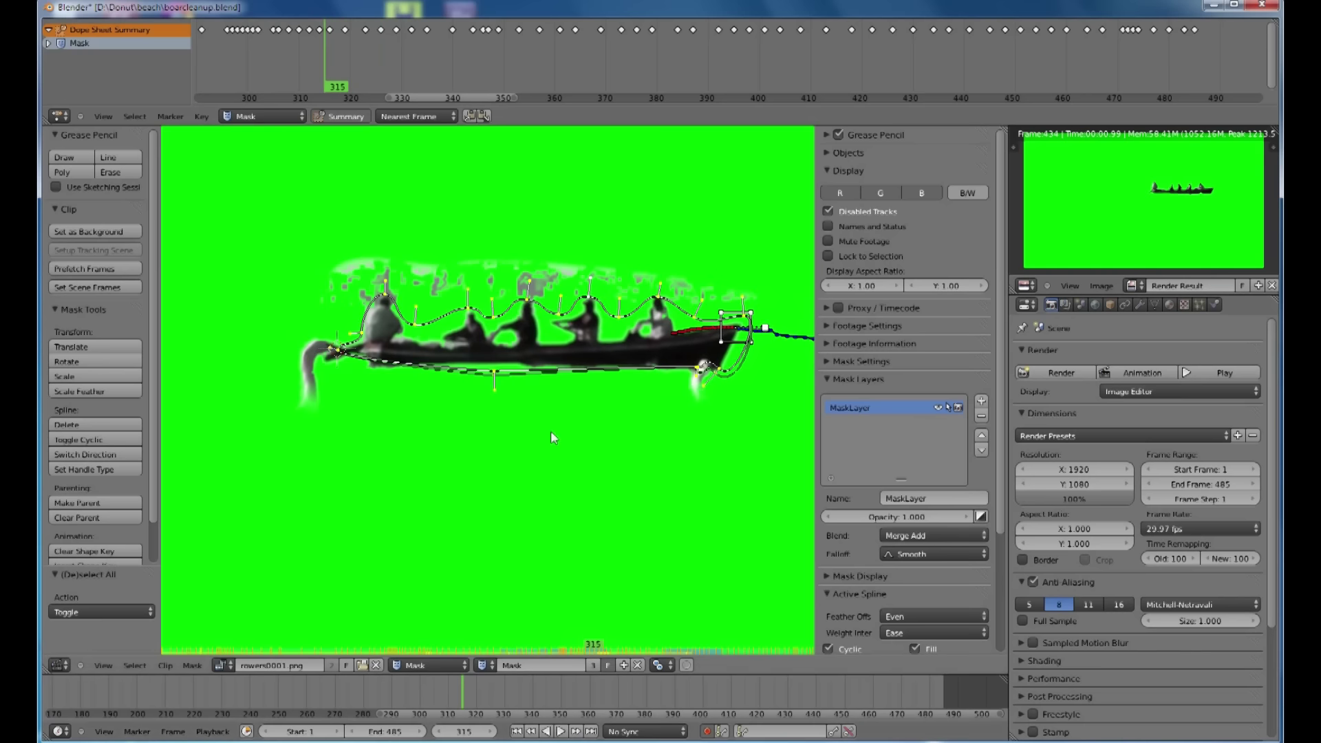
- Select the mask point above the rear rower's head, and move to frame 340 to check the mask's animation
click(387, 297)
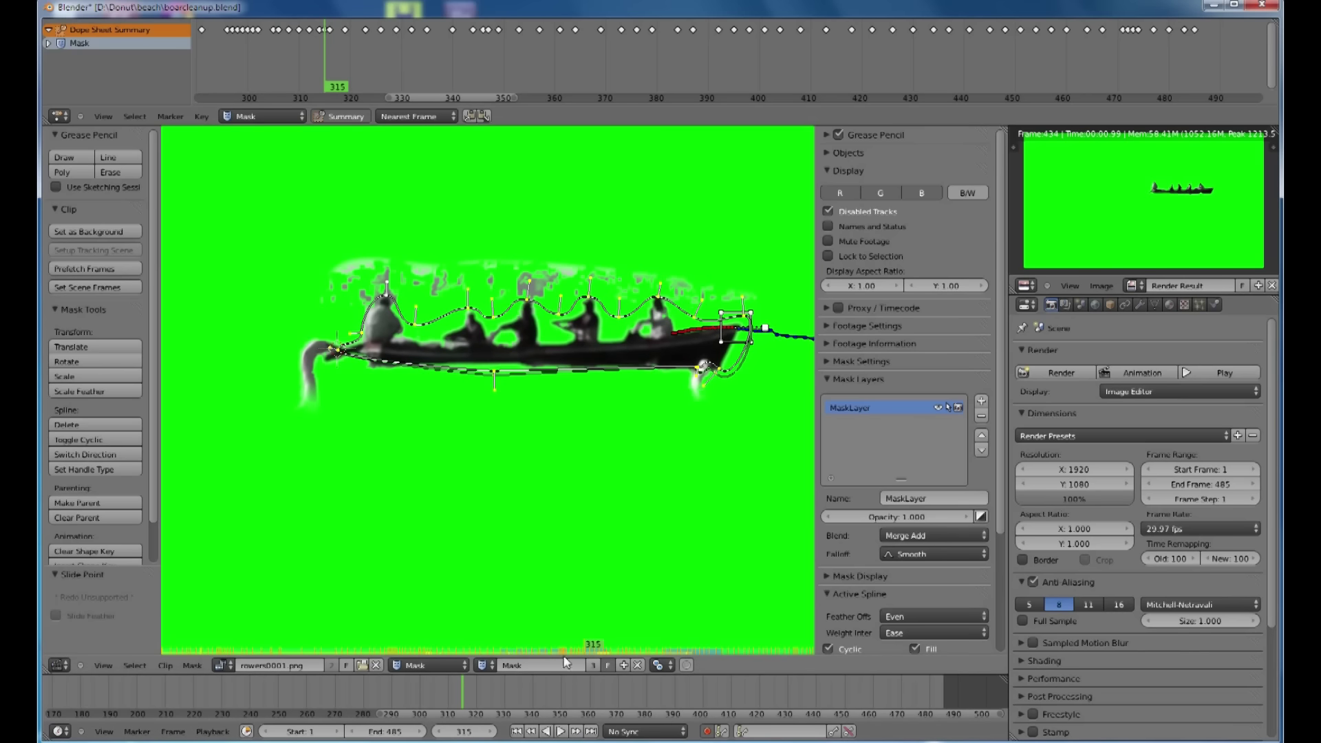
click(707, 732)
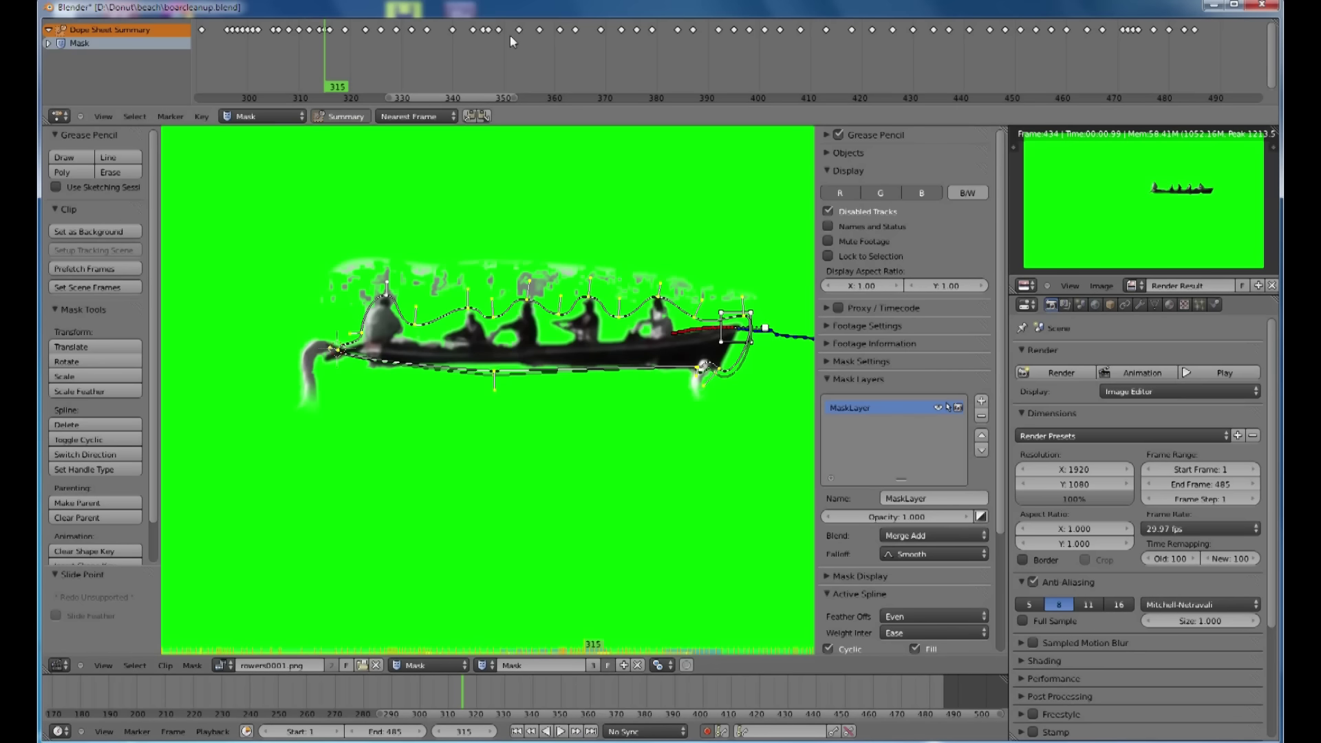
click(59, 116)
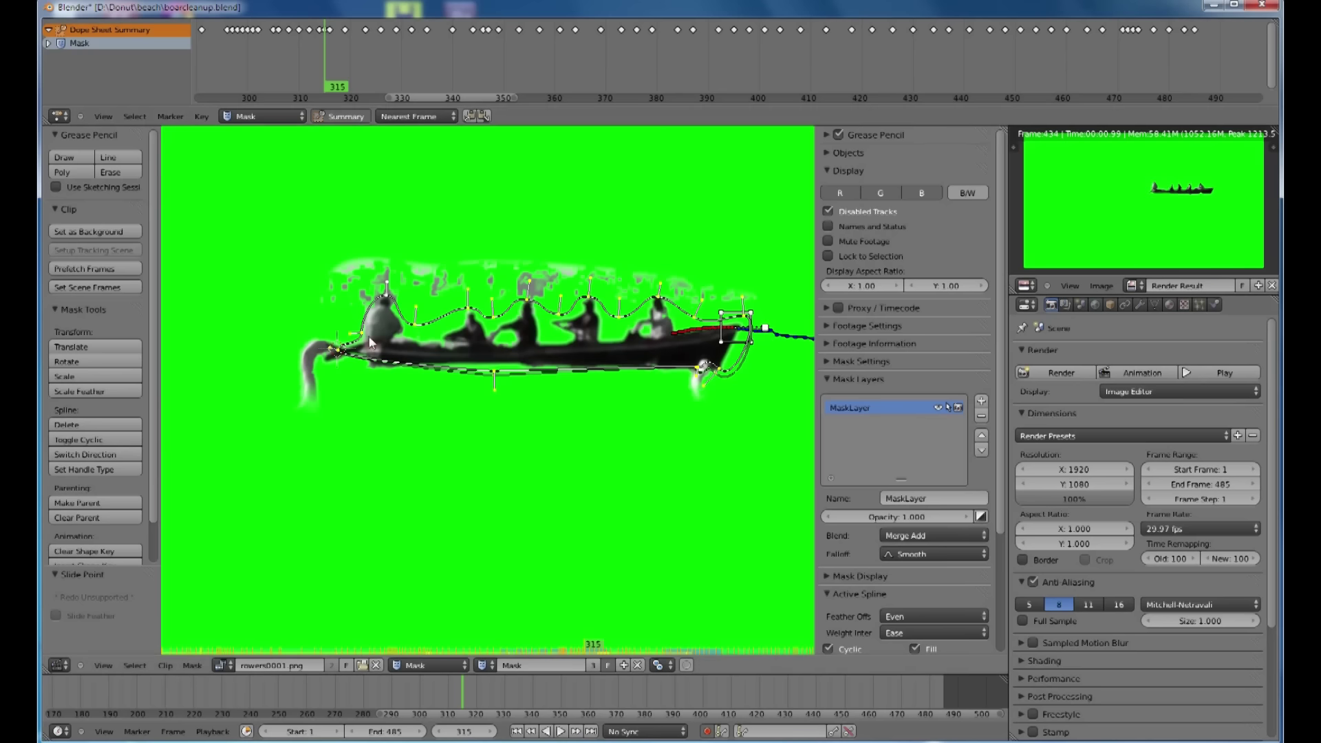
drag(465, 694, 534, 695)
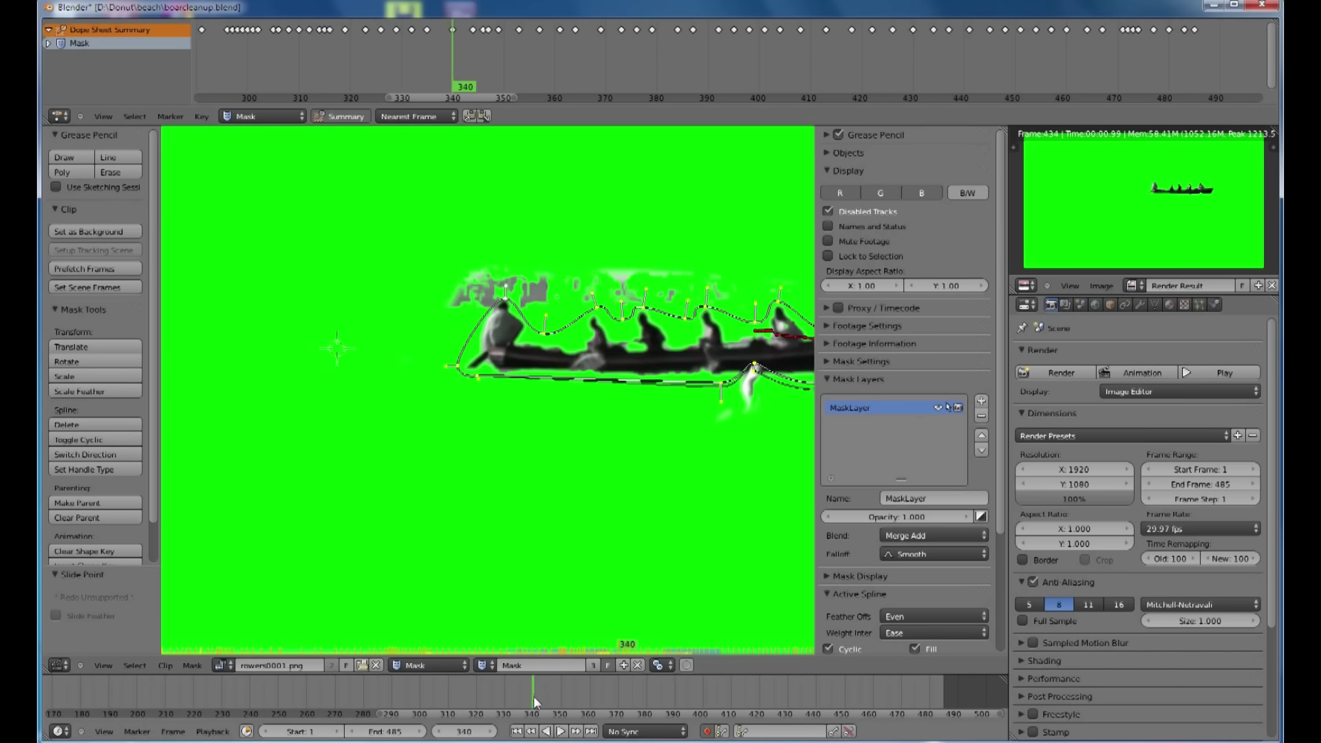
- Show the compositing nodes instead of the mask view, and spread the Mask, Movie Clip and Alpha Over nodes apart
click(58, 665)
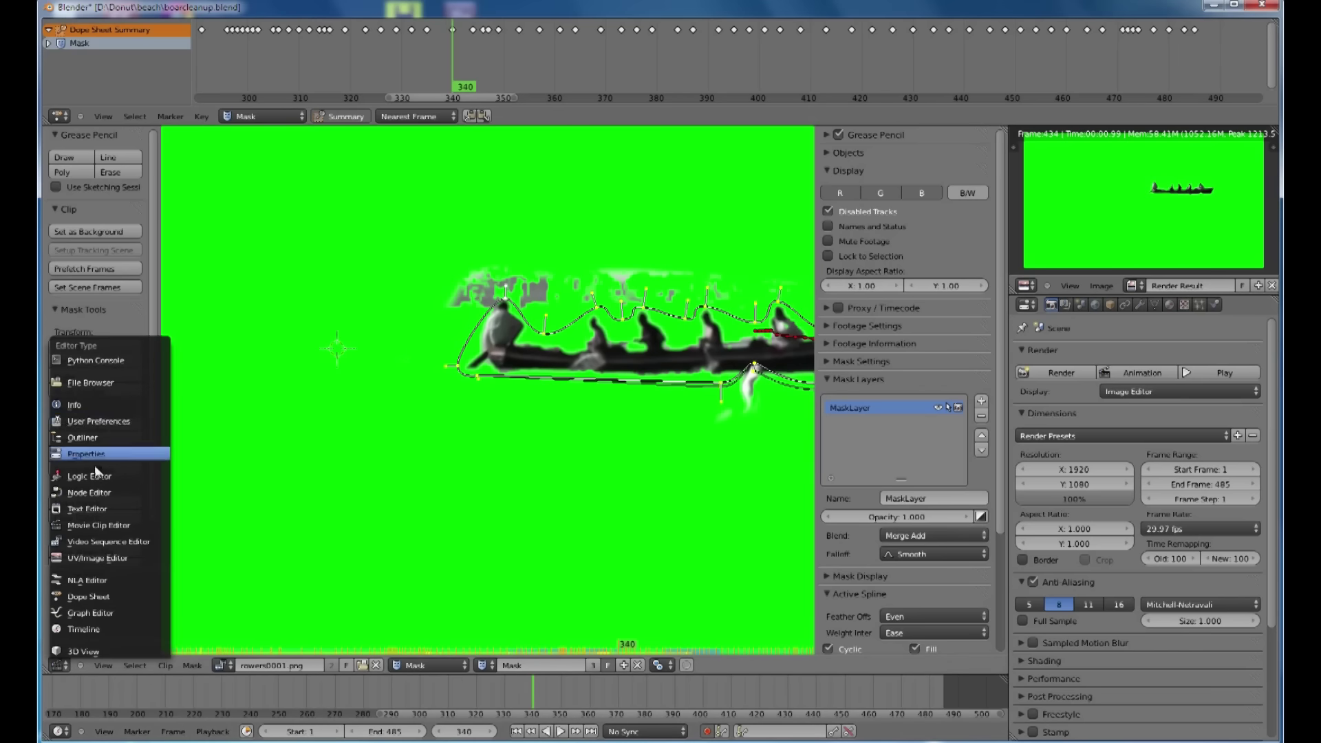
click(96, 491)
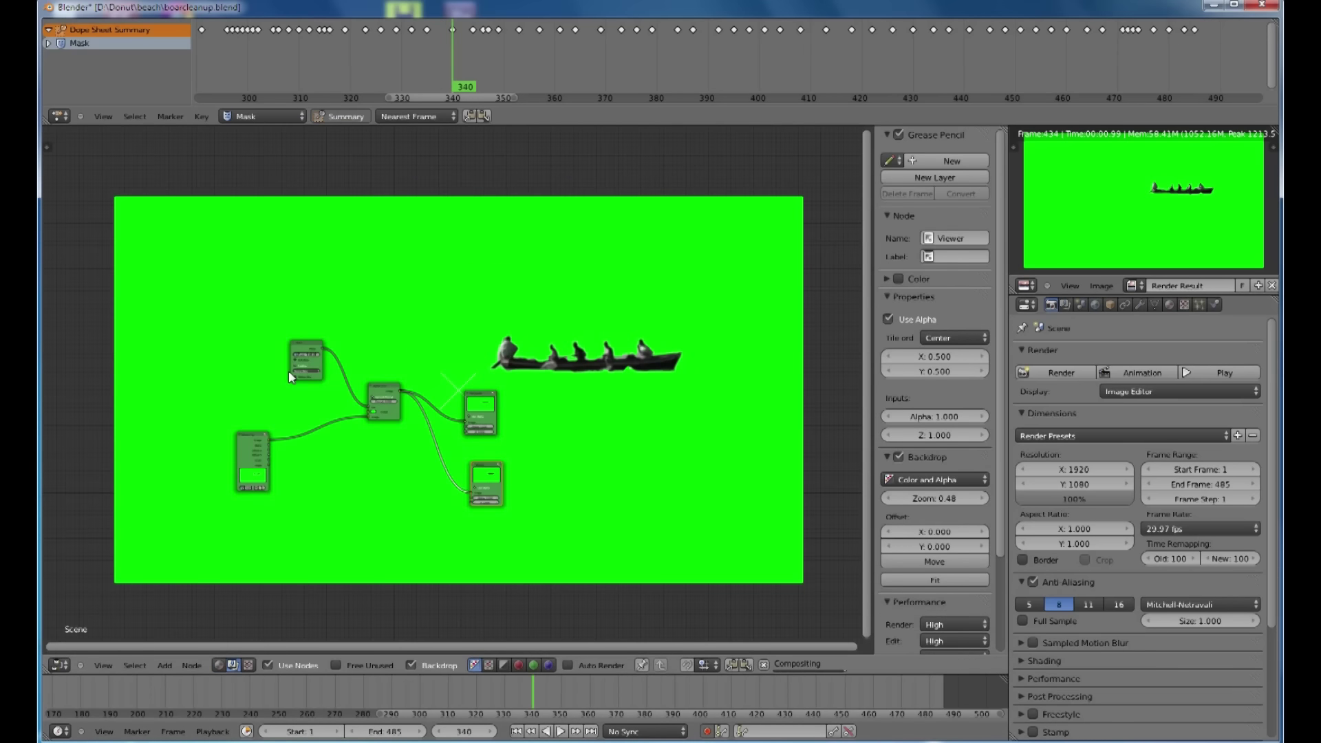
drag(311, 345, 242, 330)
drag(256, 438, 235, 449)
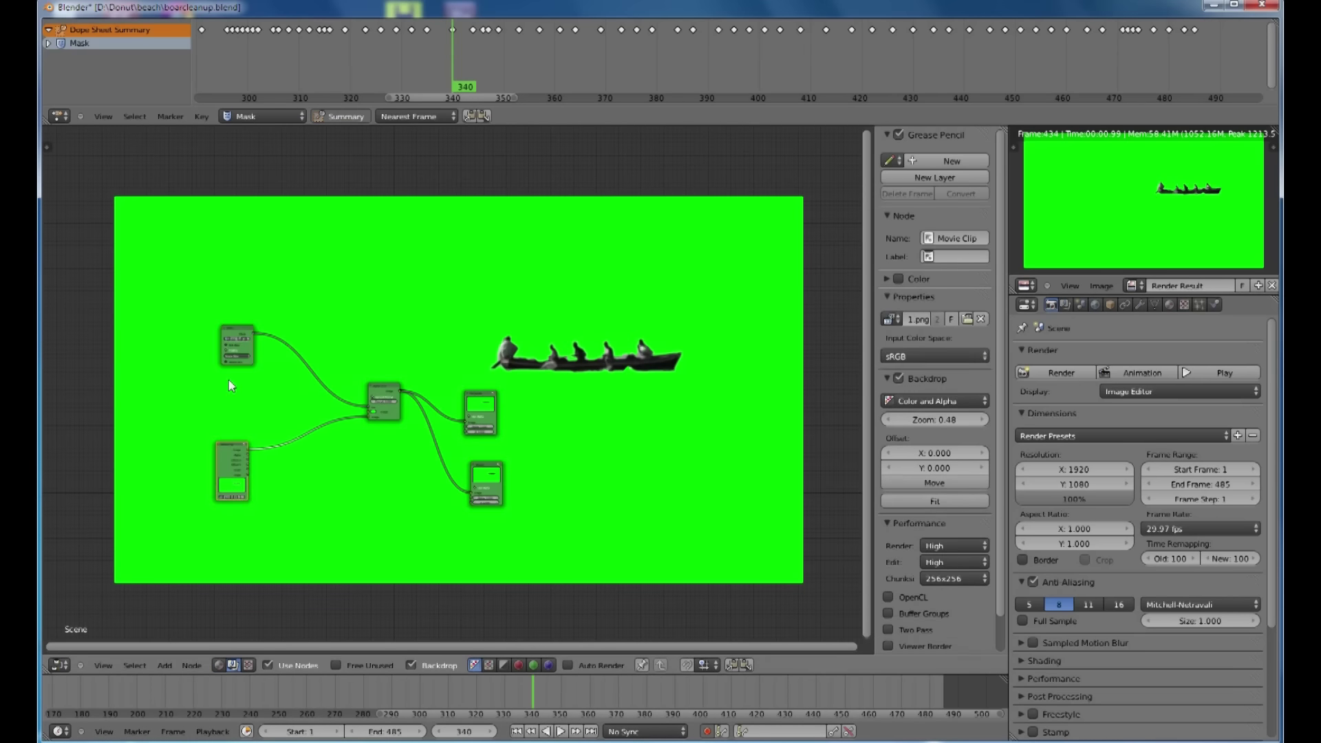
drag(242, 321, 245, 313)
drag(387, 386, 375, 365)
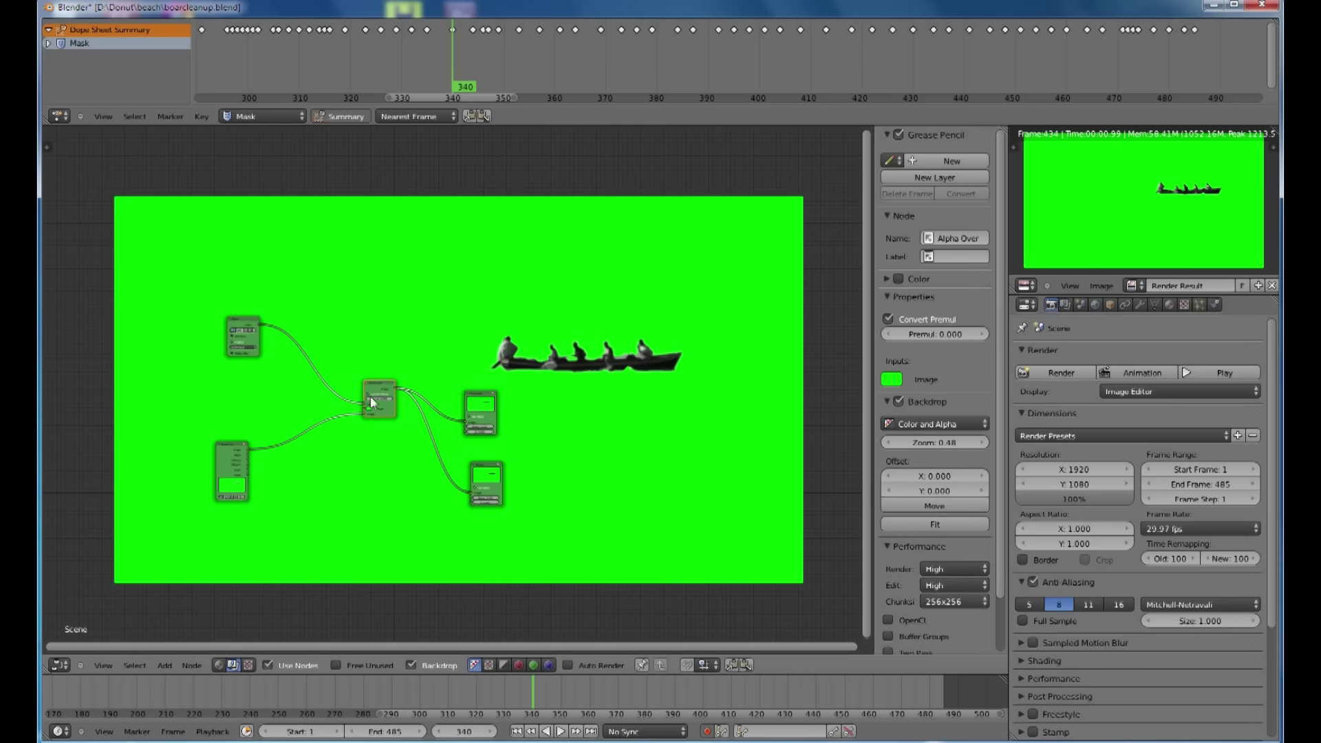
- Inspect the Alpha Over node's green background colour values, and rearrange the Composite and Viewer nodes fed by it
scroll(365, 397, up, 2)
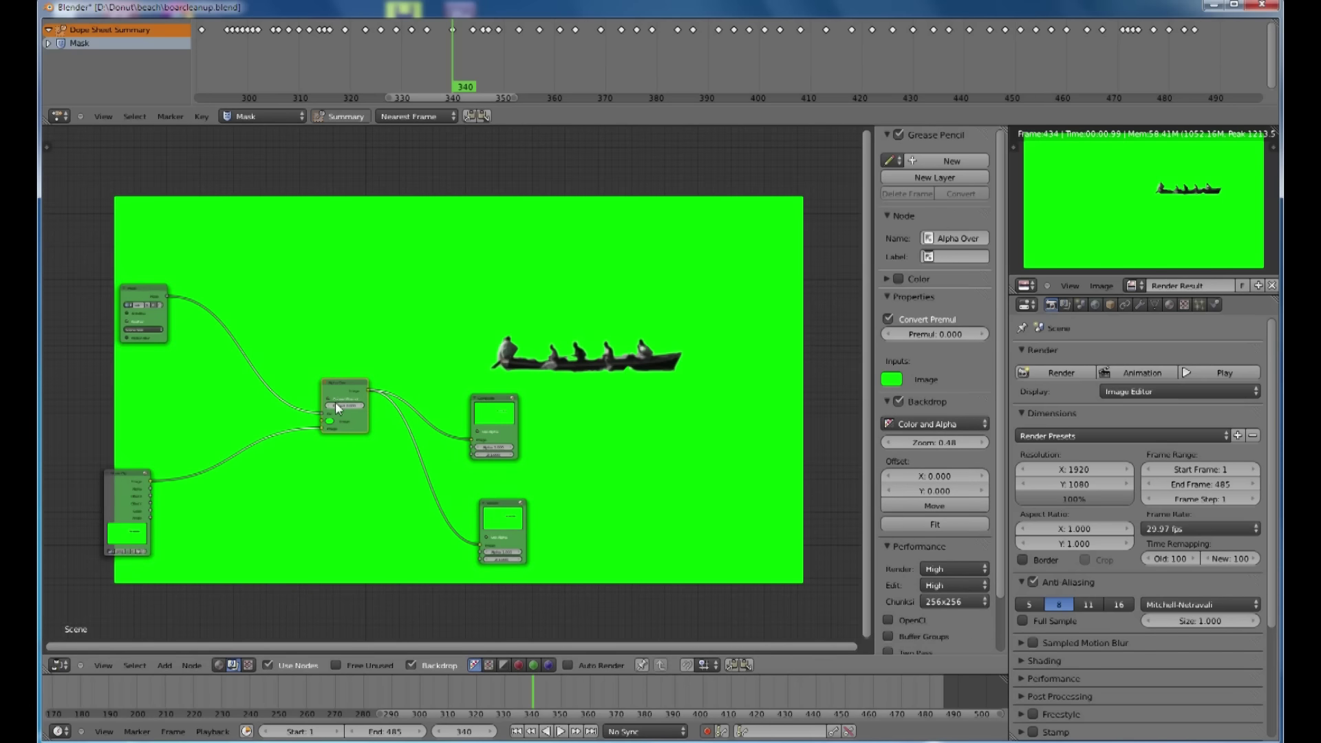
scroll(335, 402, up, 2)
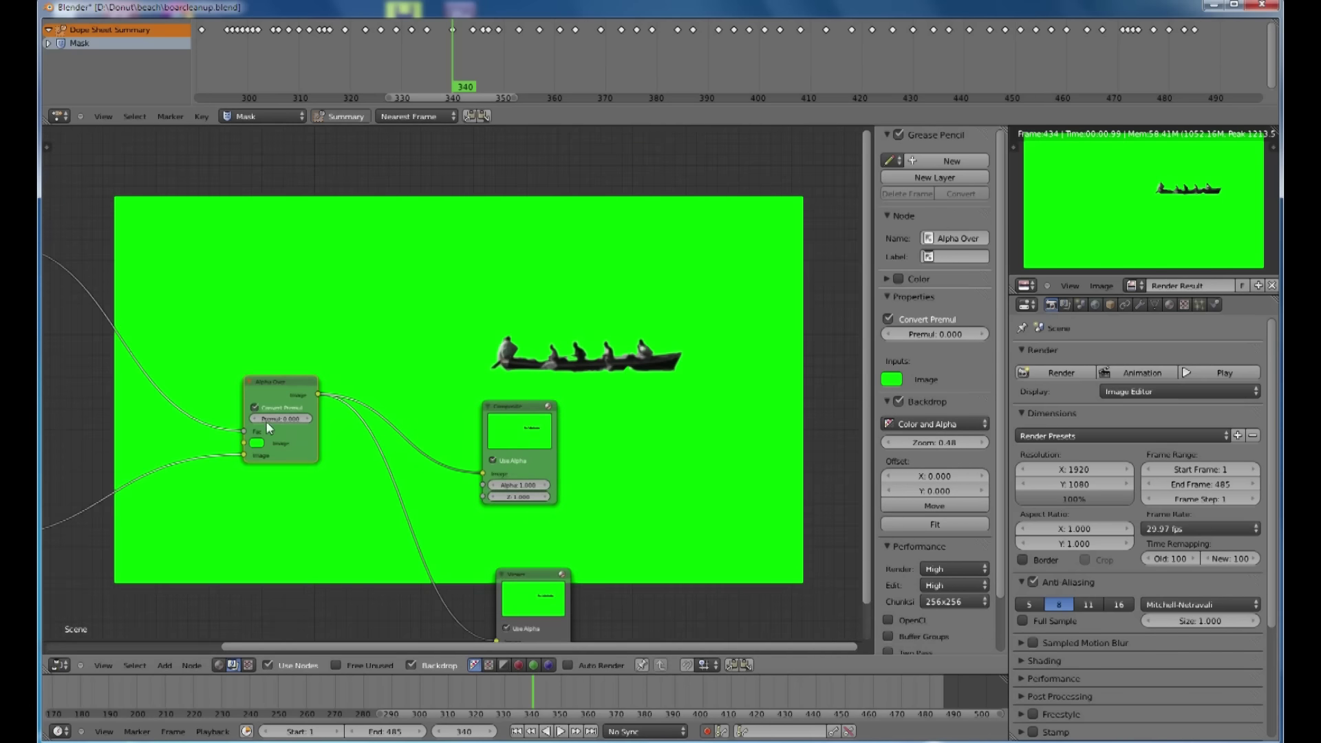
click(256, 443)
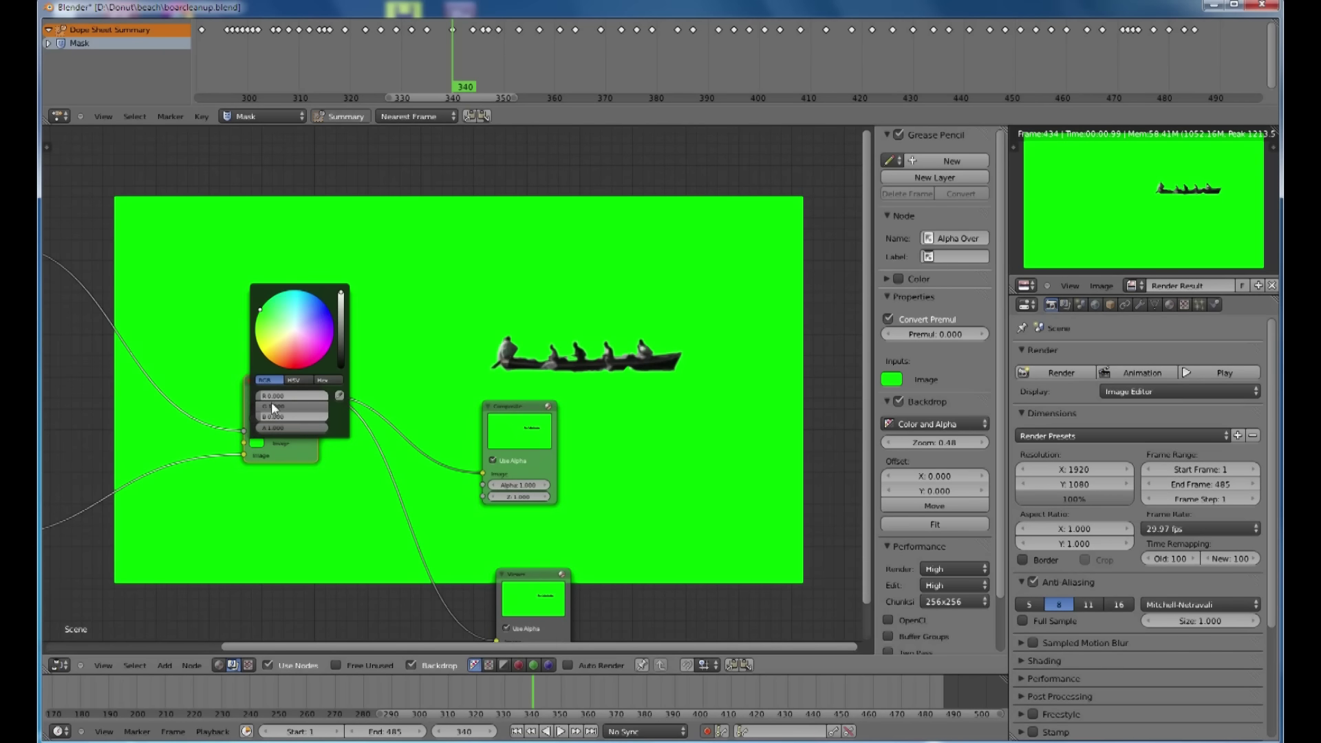
drag(512, 402, 526, 312)
drag(526, 578, 496, 463)
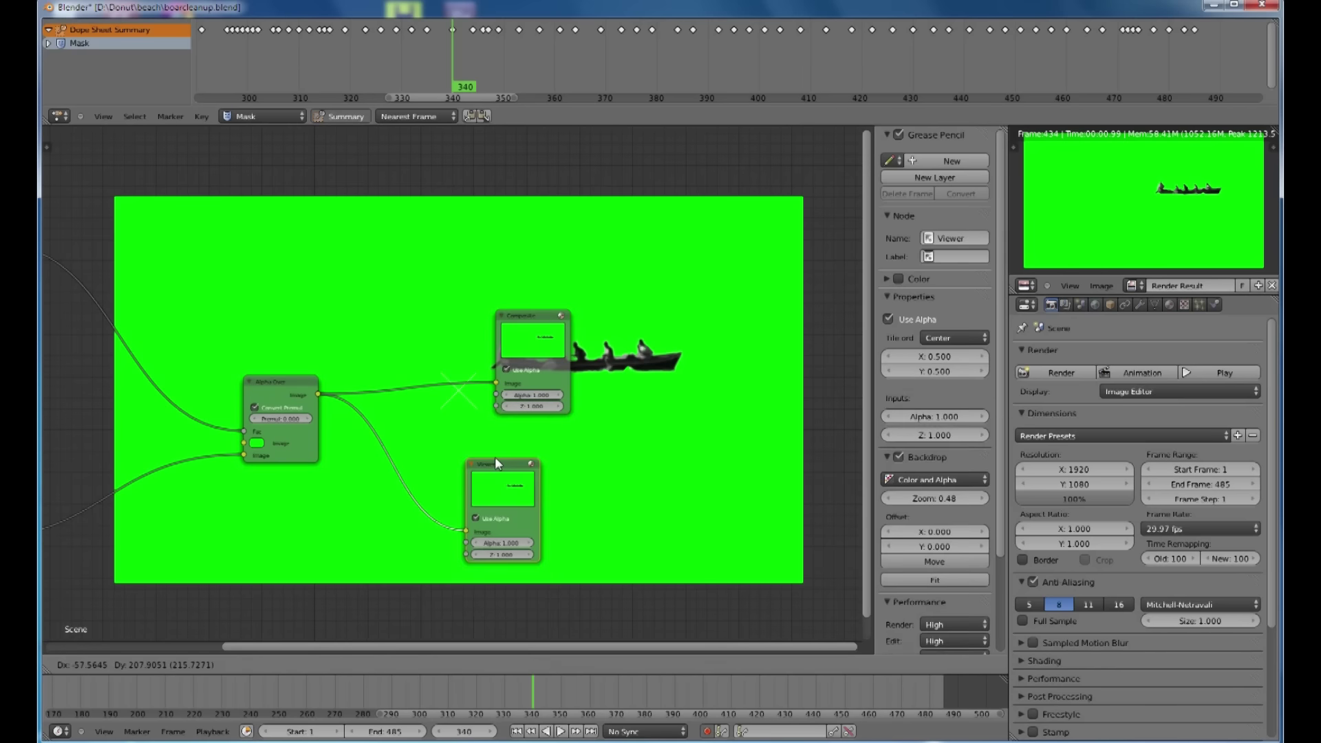
middle_drag(617, 259, 503, 230)
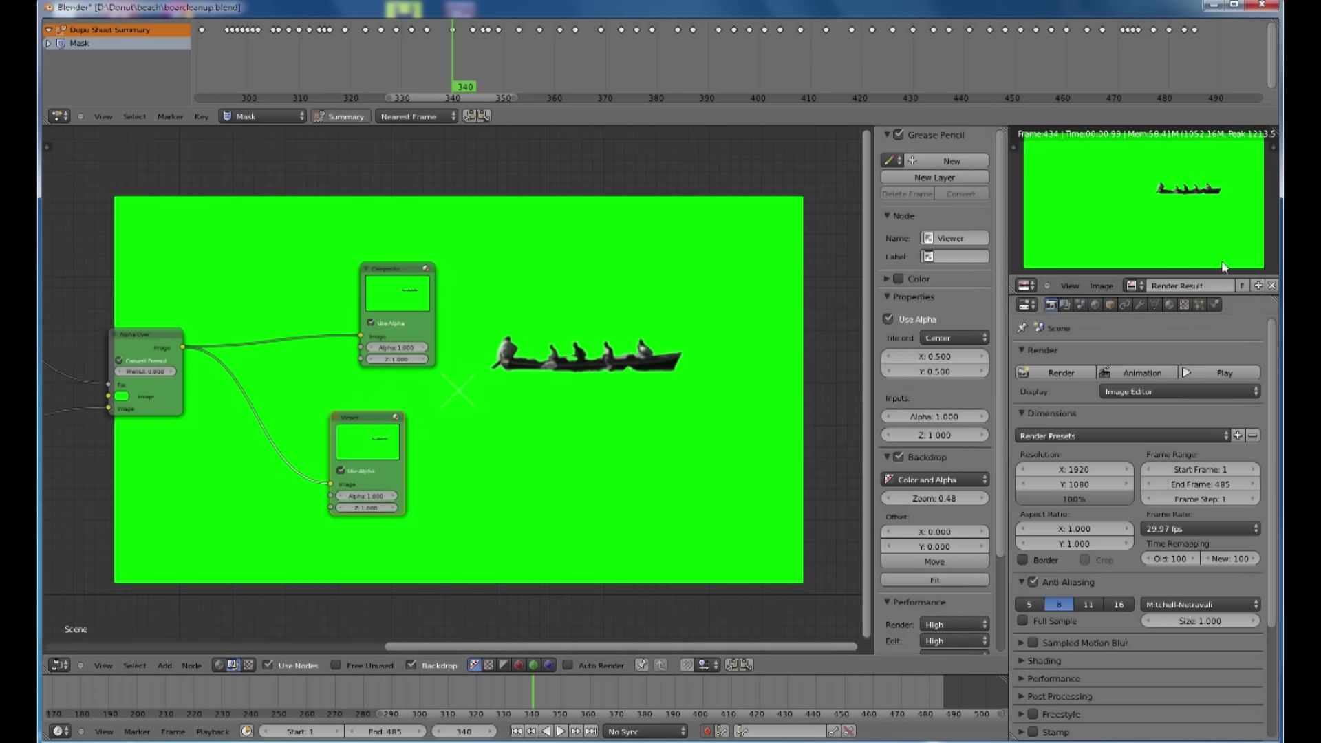
click(1026, 287)
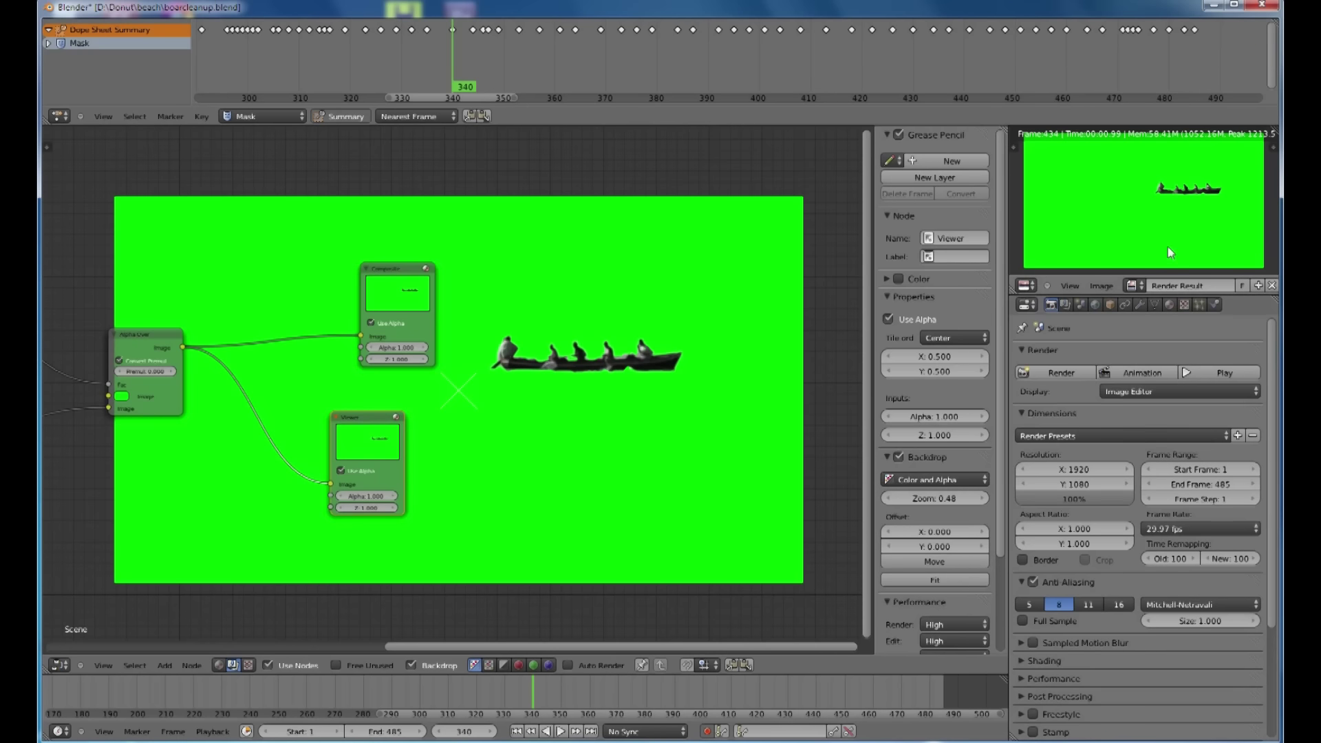
key(F12)
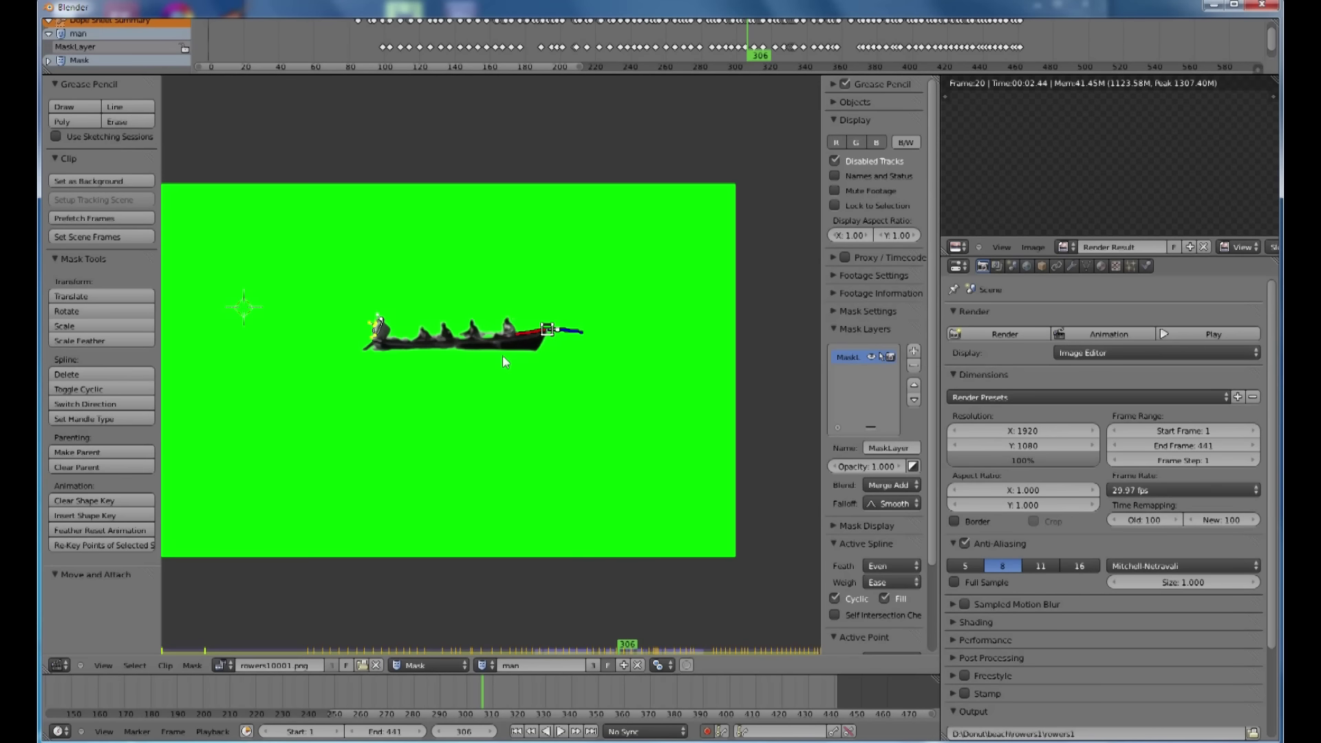
- In the rowers10001.png clip, check the man mask at frames 277 and 291, and display the mask named Mask at frame 316
drag(427, 683, 403, 680)
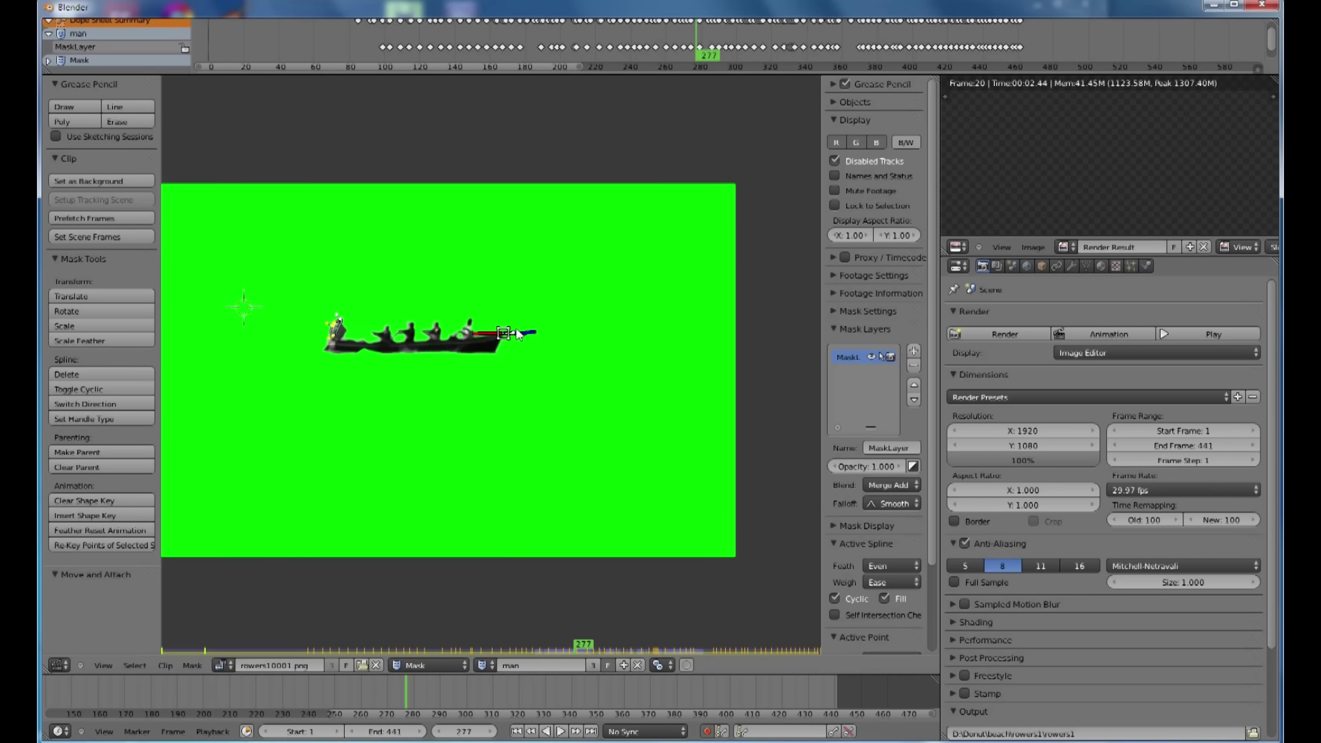
drag(407, 684, 440, 694)
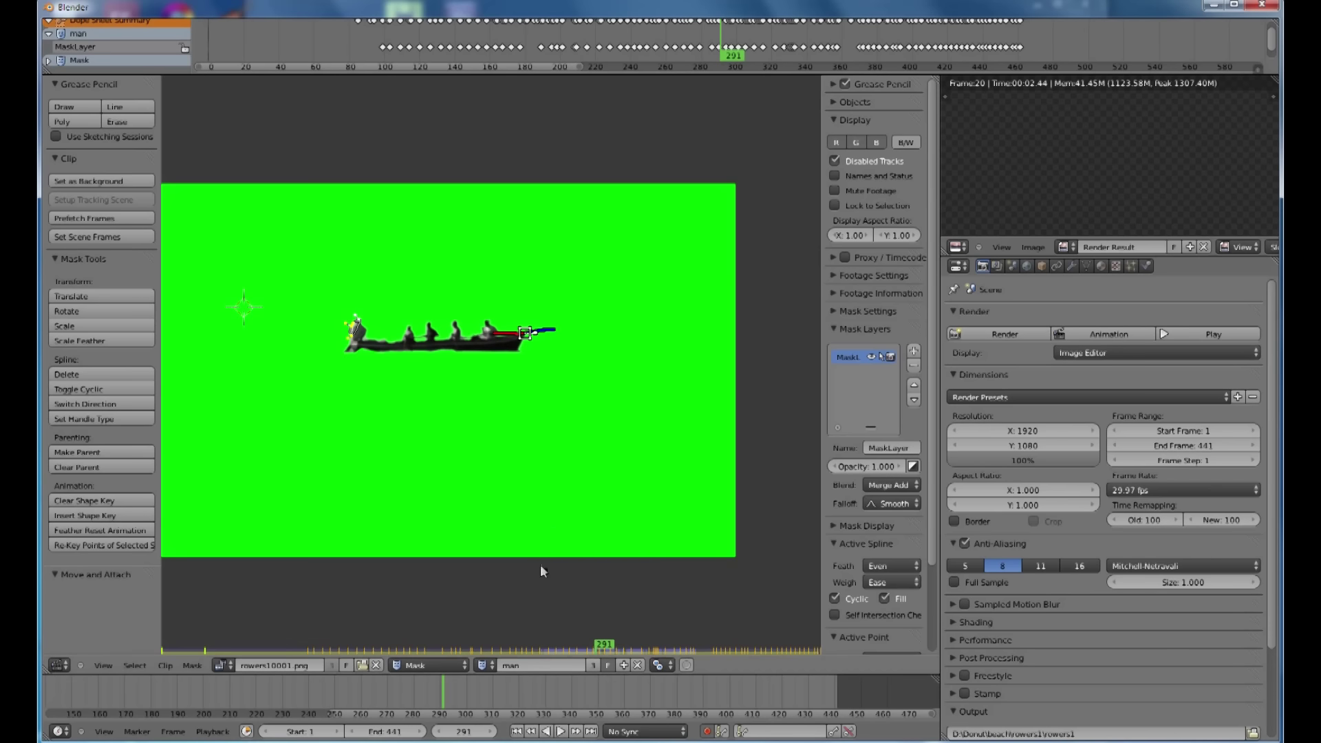
click(492, 669)
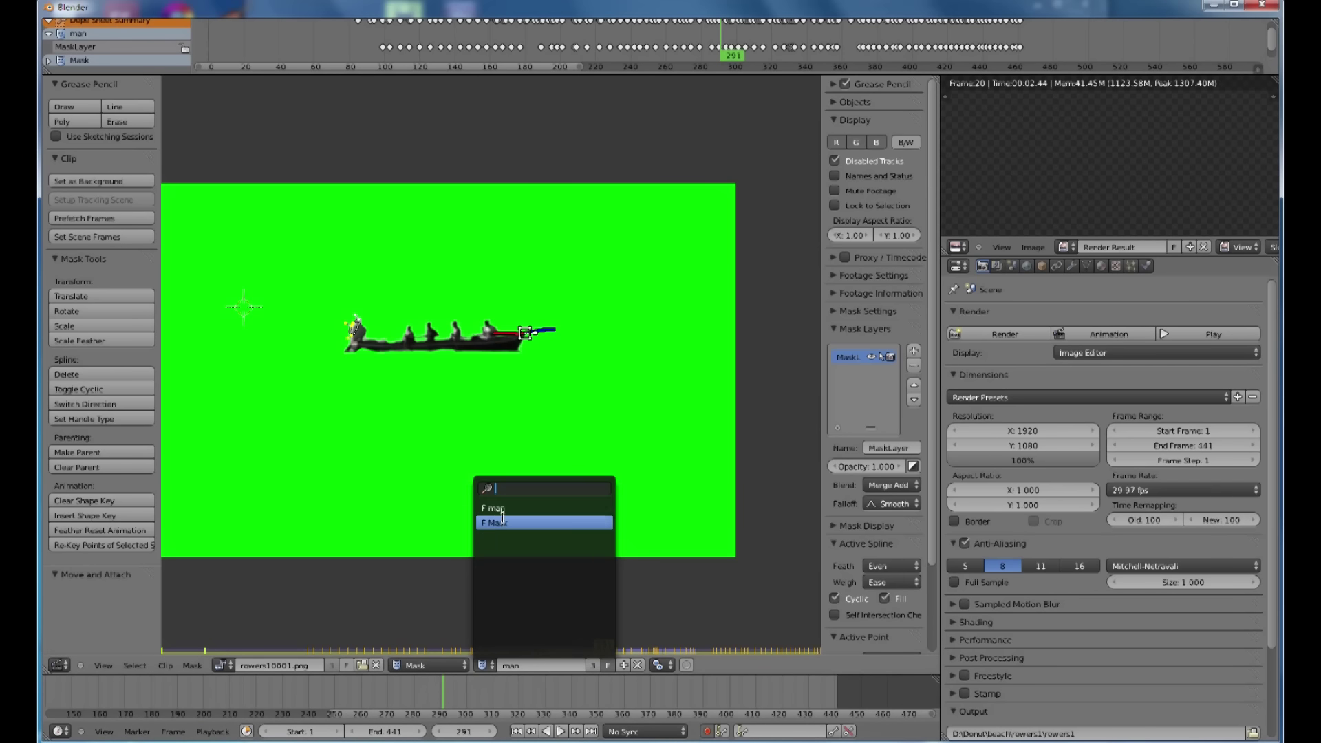
click(499, 519)
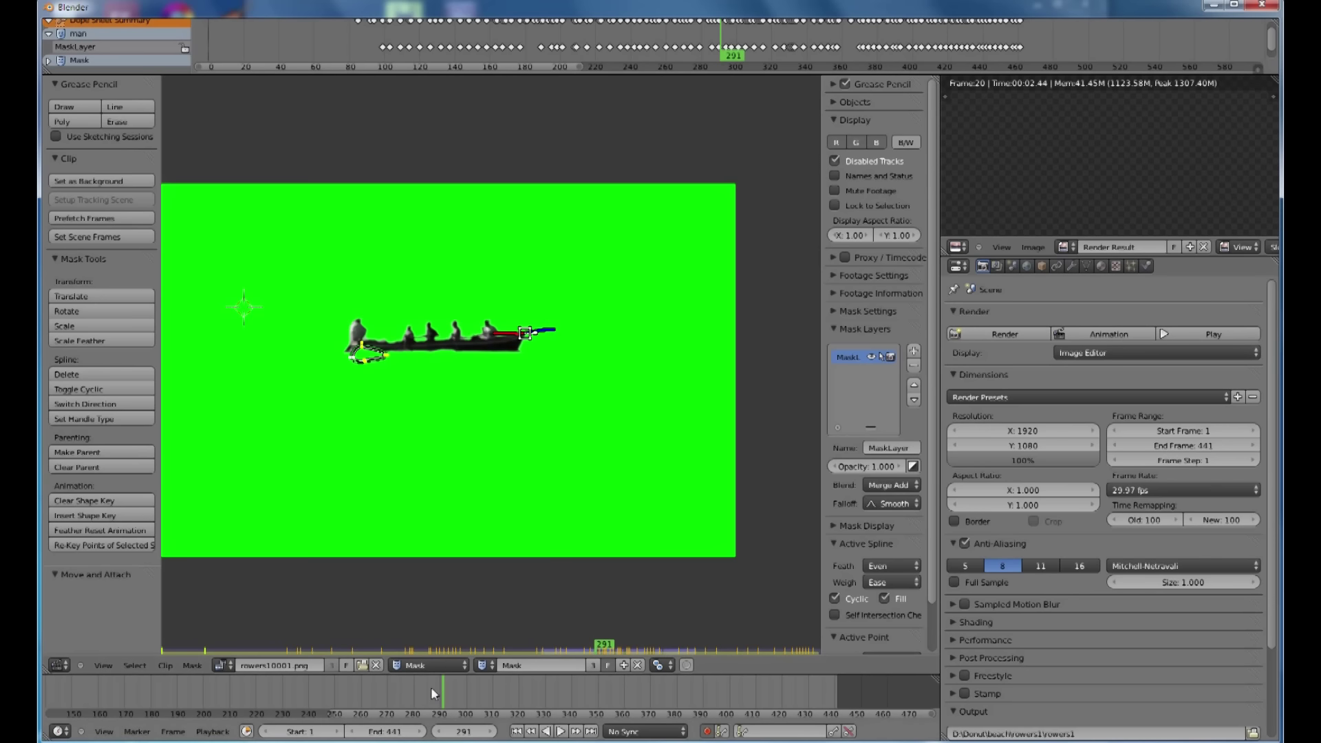
mouse_move(440, 691)
mouse_down()
mouse_move(259, 688)
mouse_move(509, 703)
mouse_up()
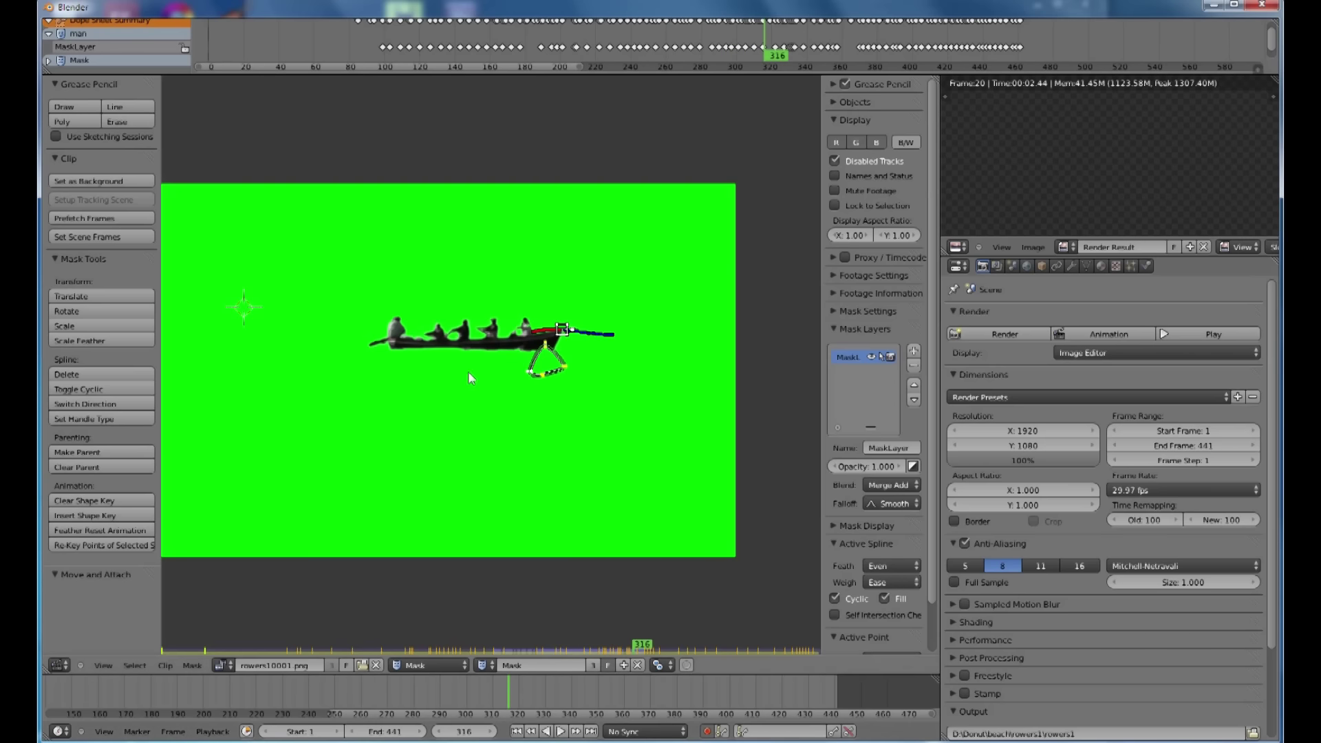
- Show the compositing nodes for the rowers10001.png shot, move its Movie Clip node farther out, and select the Alpha Over node it feeds
click(59, 664)
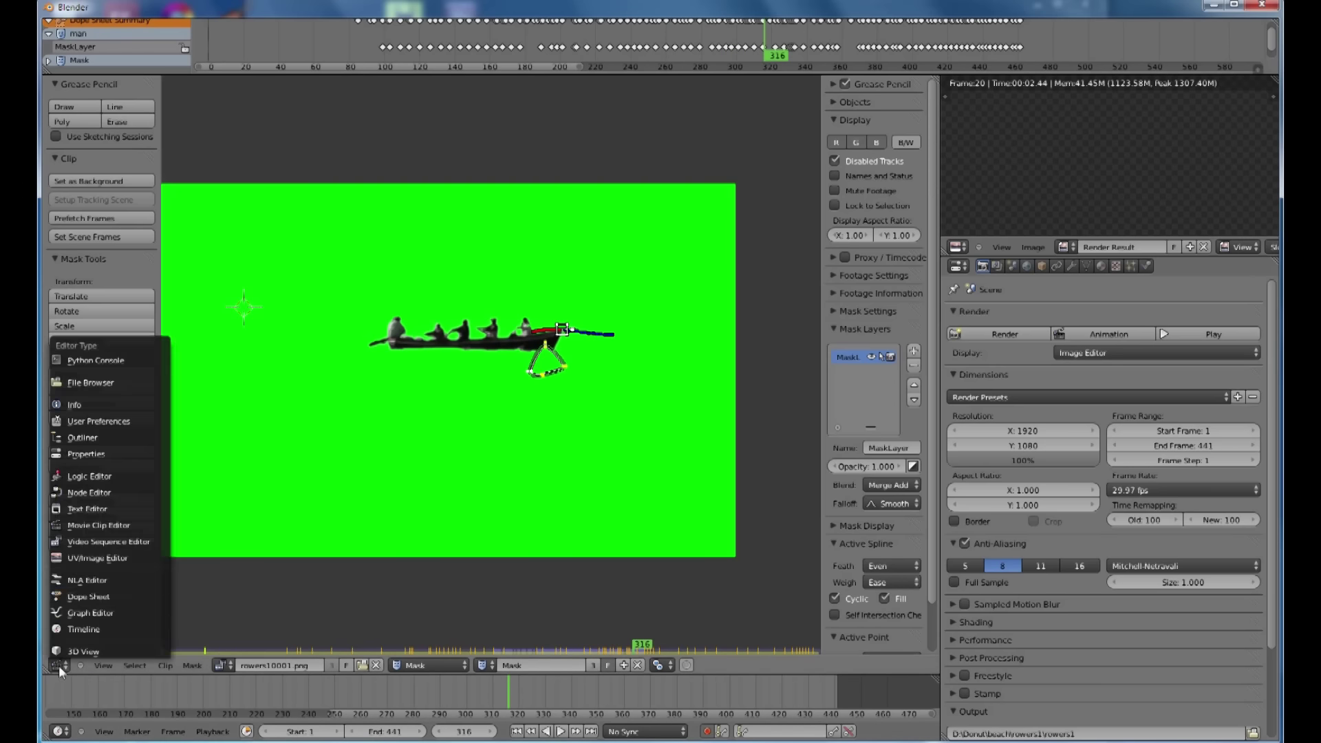
click(74, 492)
middle_drag(297, 378, 359, 365)
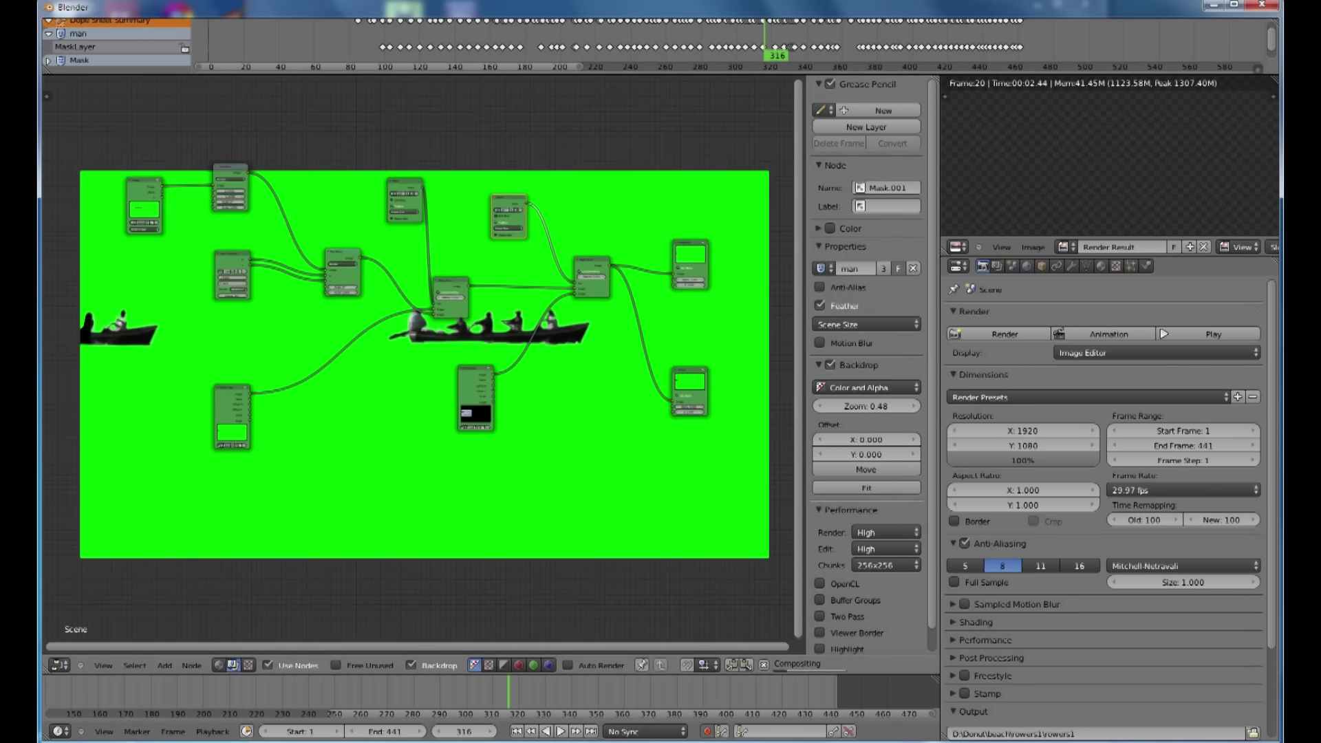
drag(229, 389, 164, 372)
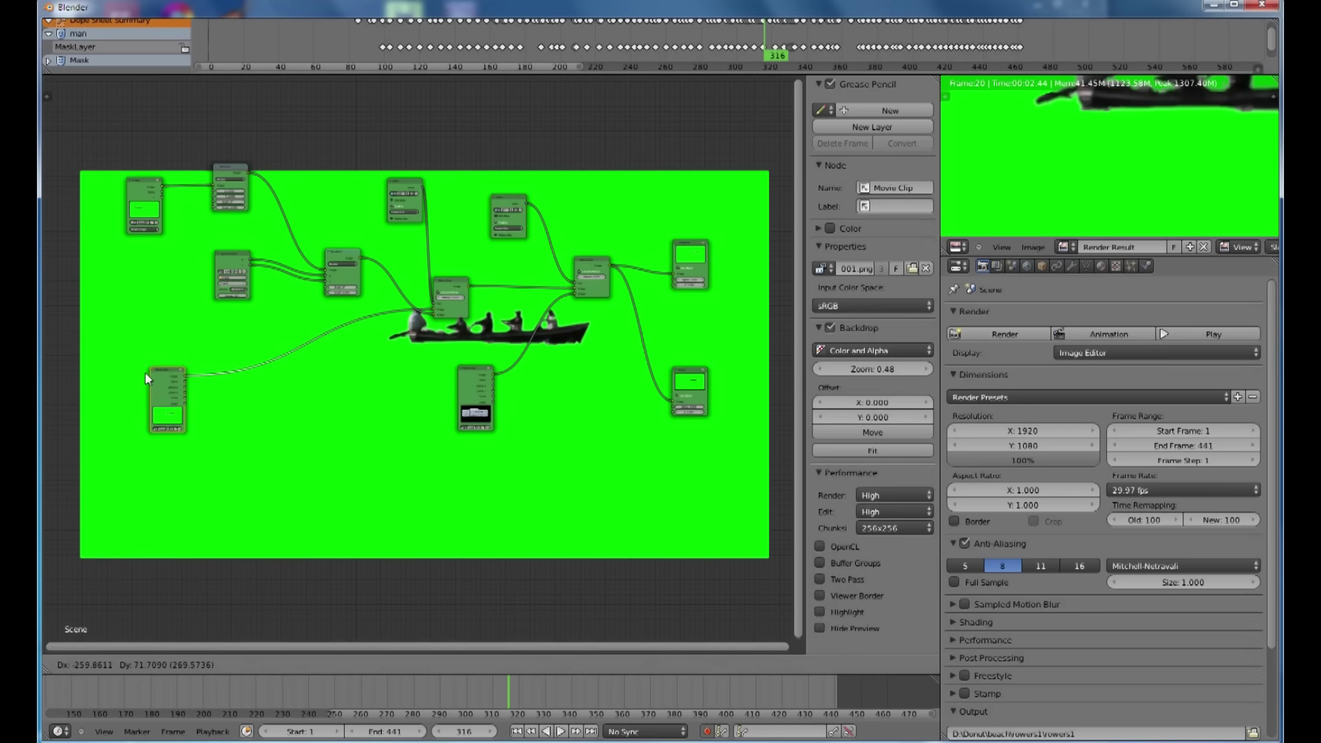
click(448, 296)
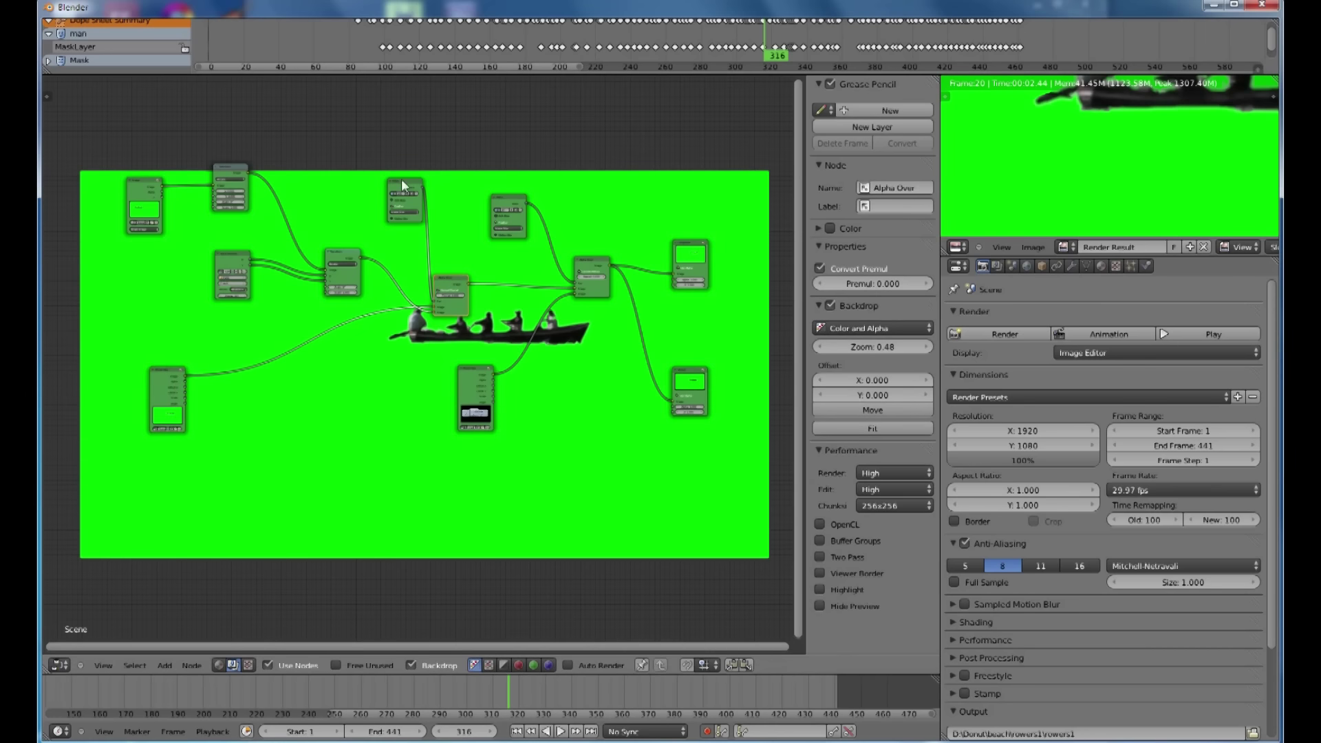
- Select the single-image node to show its source, and reposition the Transform node it feeds and the Track Position node
click(138, 192)
scroll(149, 194, up, 2)
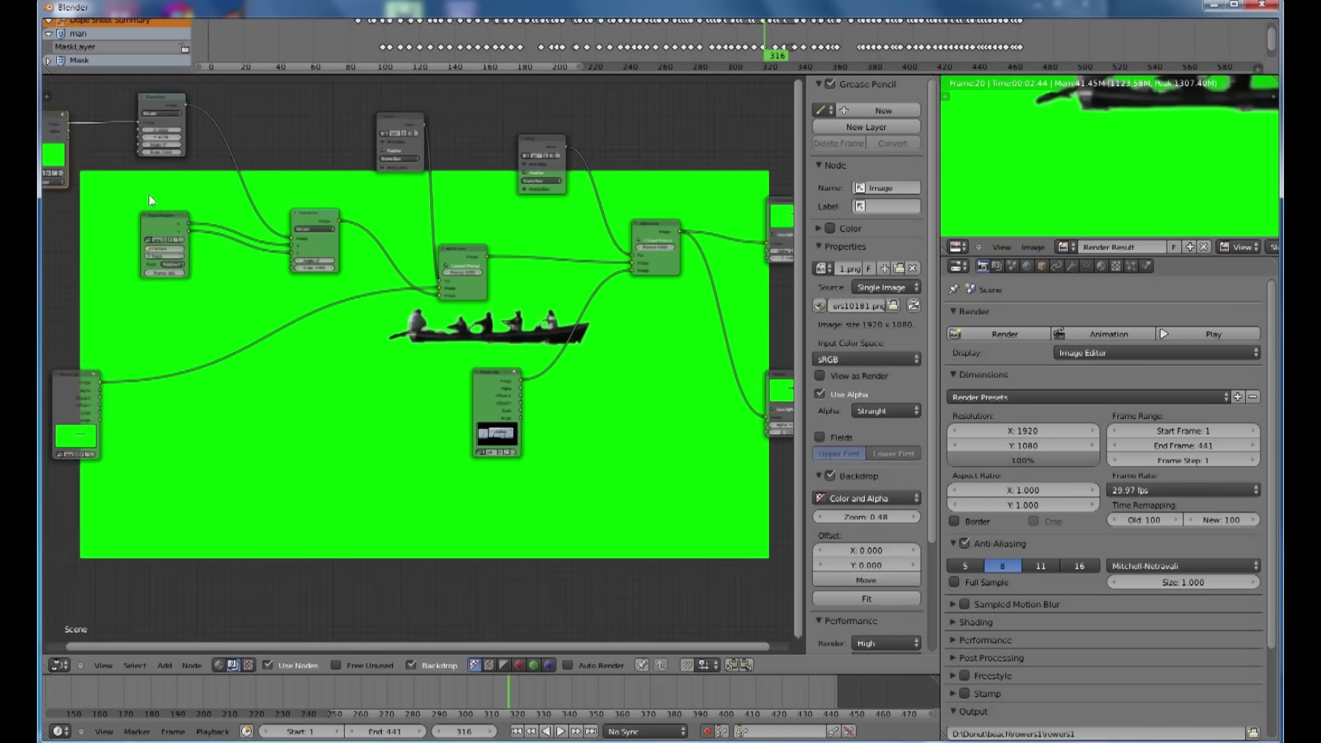
scroll(167, 233, up, 3)
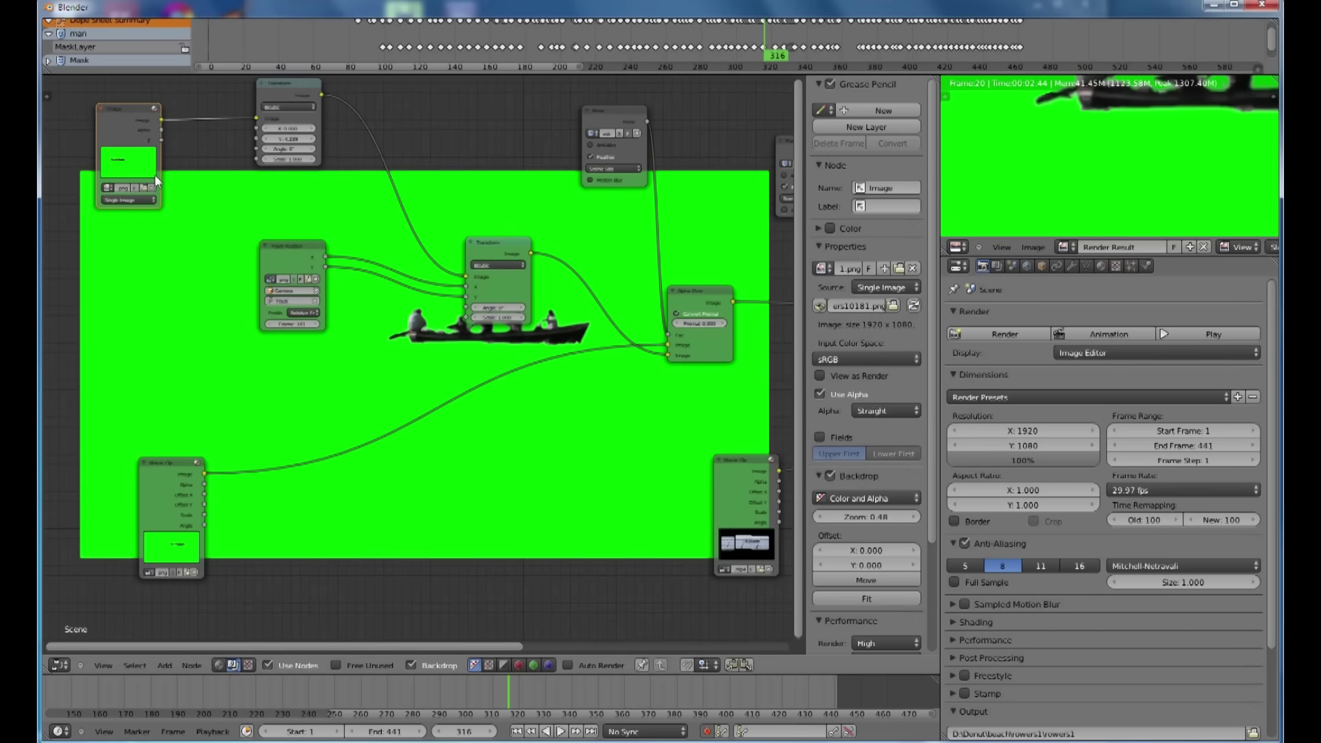
drag(300, 84, 265, 107)
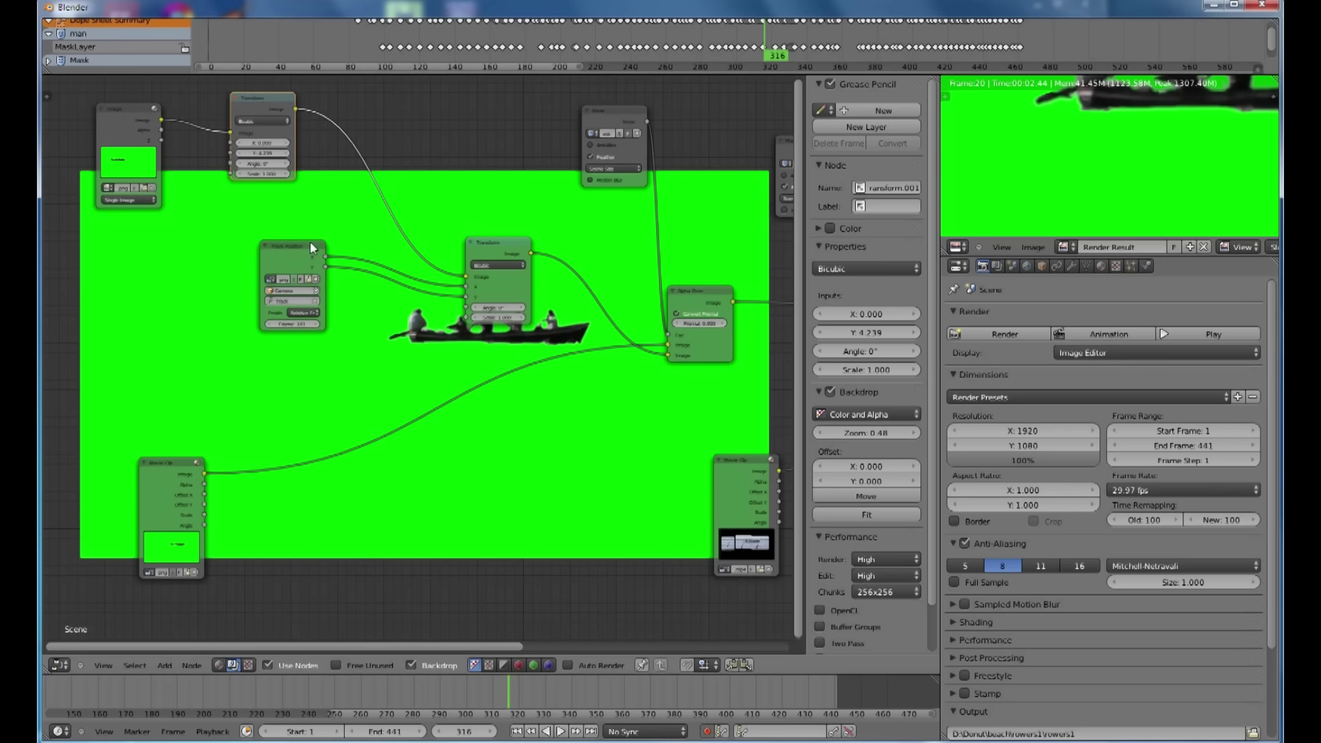
click(270, 242)
drag(271, 242, 250, 244)
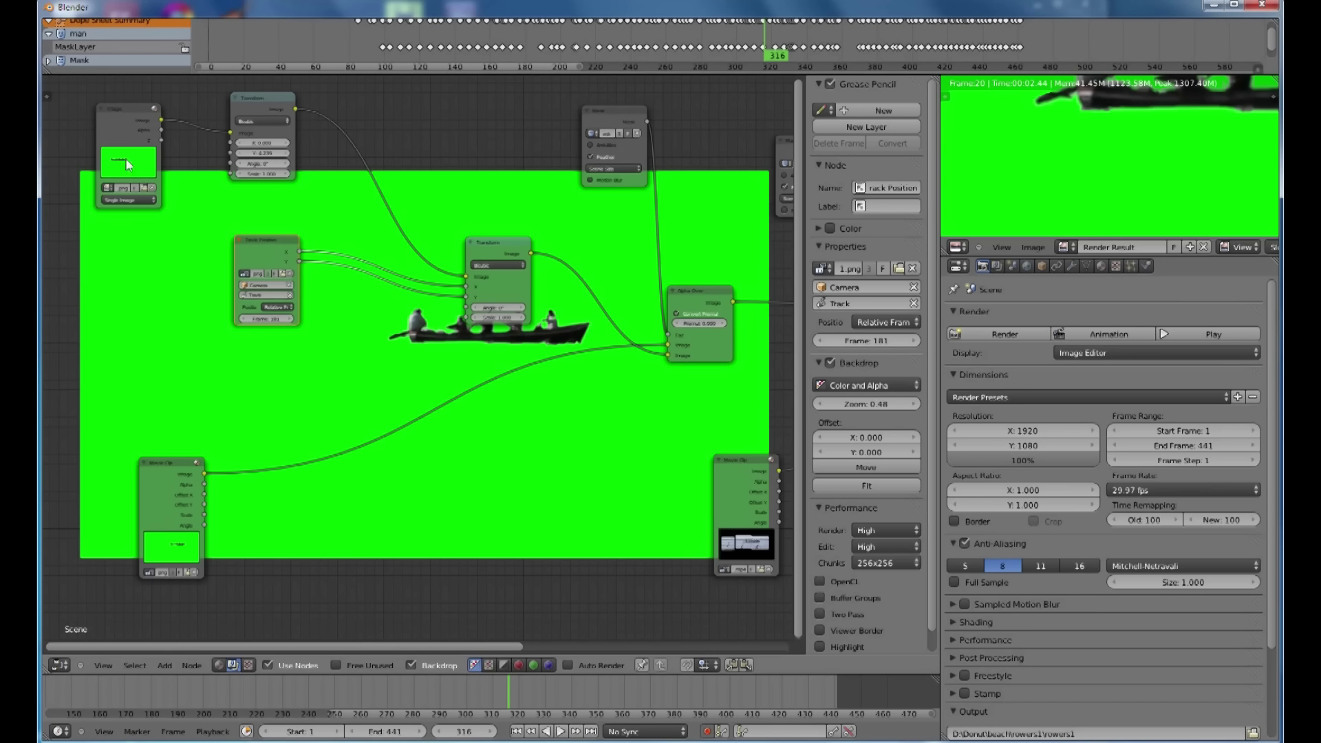
- Move the tracked Transform node, the first Alpha Over node and its Mask node closer to the Track Position node
right_drag(459, 255, 422, 259)
right_drag(679, 291, 624, 200)
right_drag(626, 118, 518, 104)
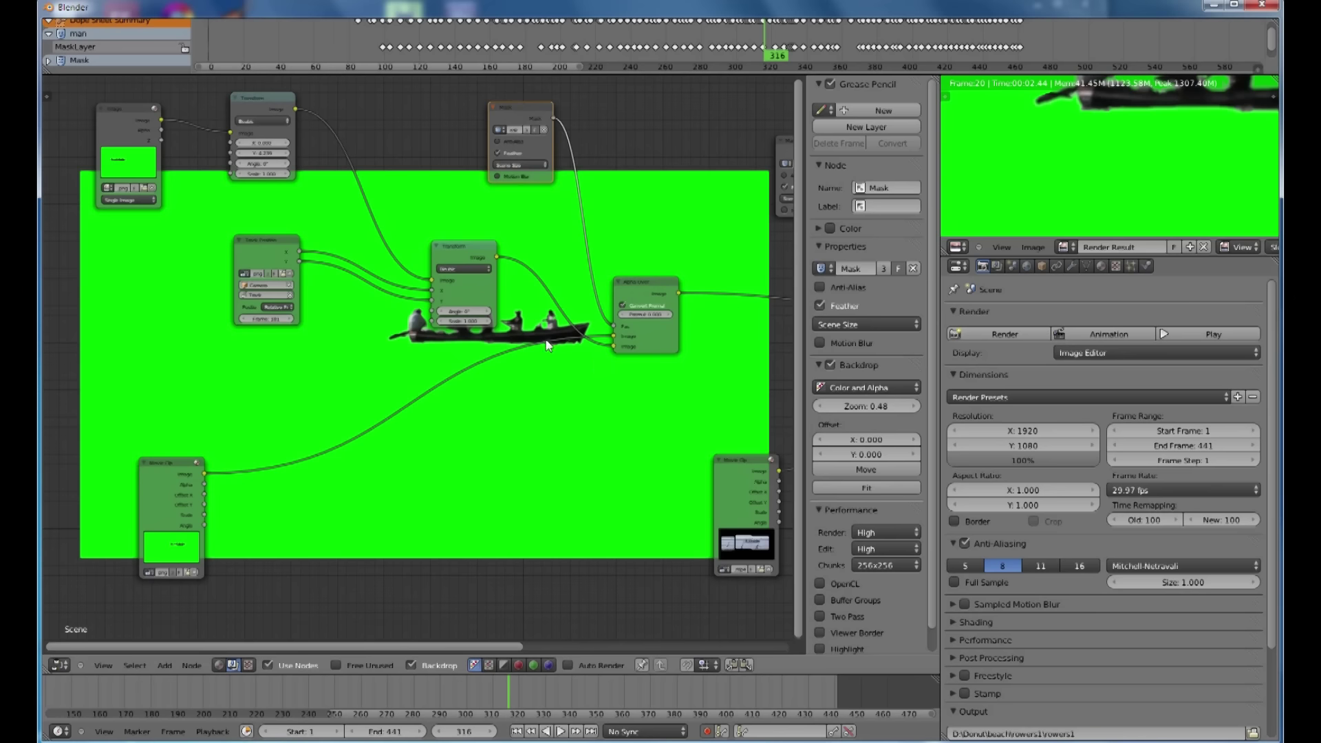
- Reposition the rowers.mp4 Movie Clip node and the Composite node, selecting the man Mask node to show the second Alpha Over's inputs
middle_drag(614, 462, 307, 387)
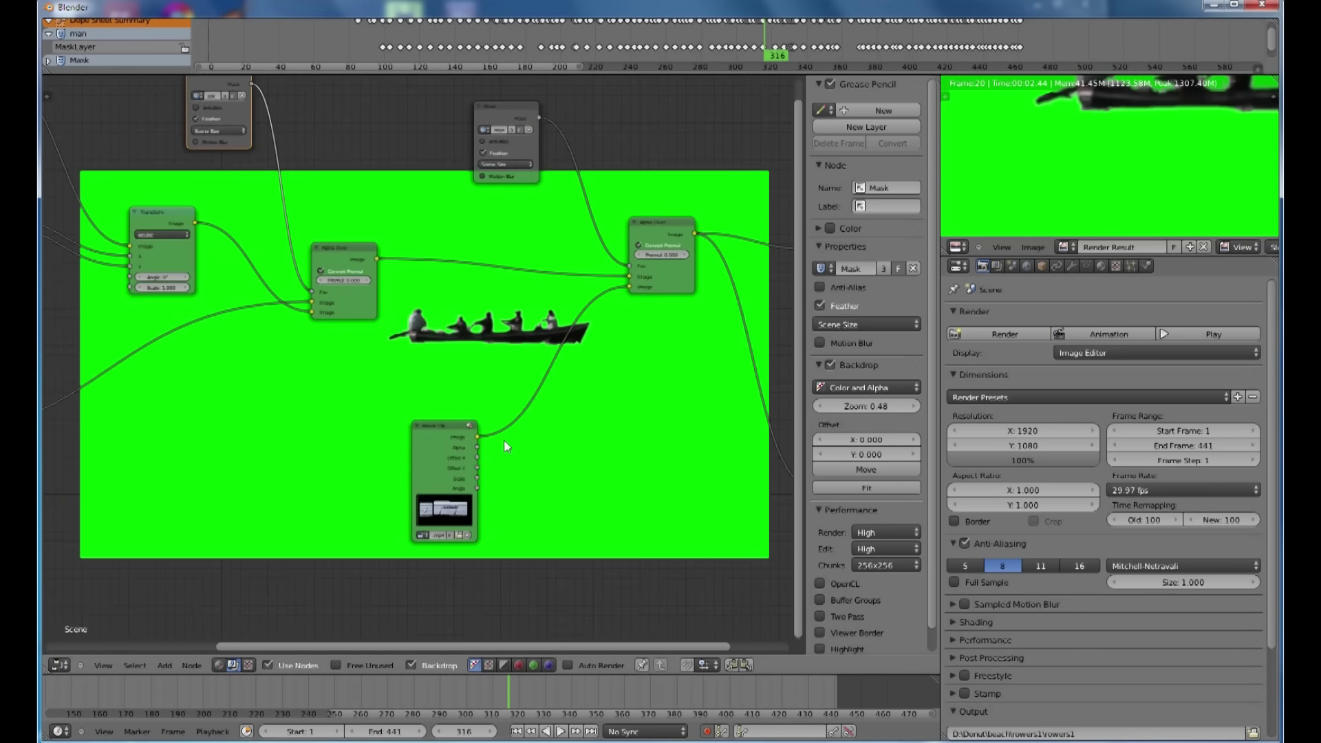
drag(448, 425, 419, 379)
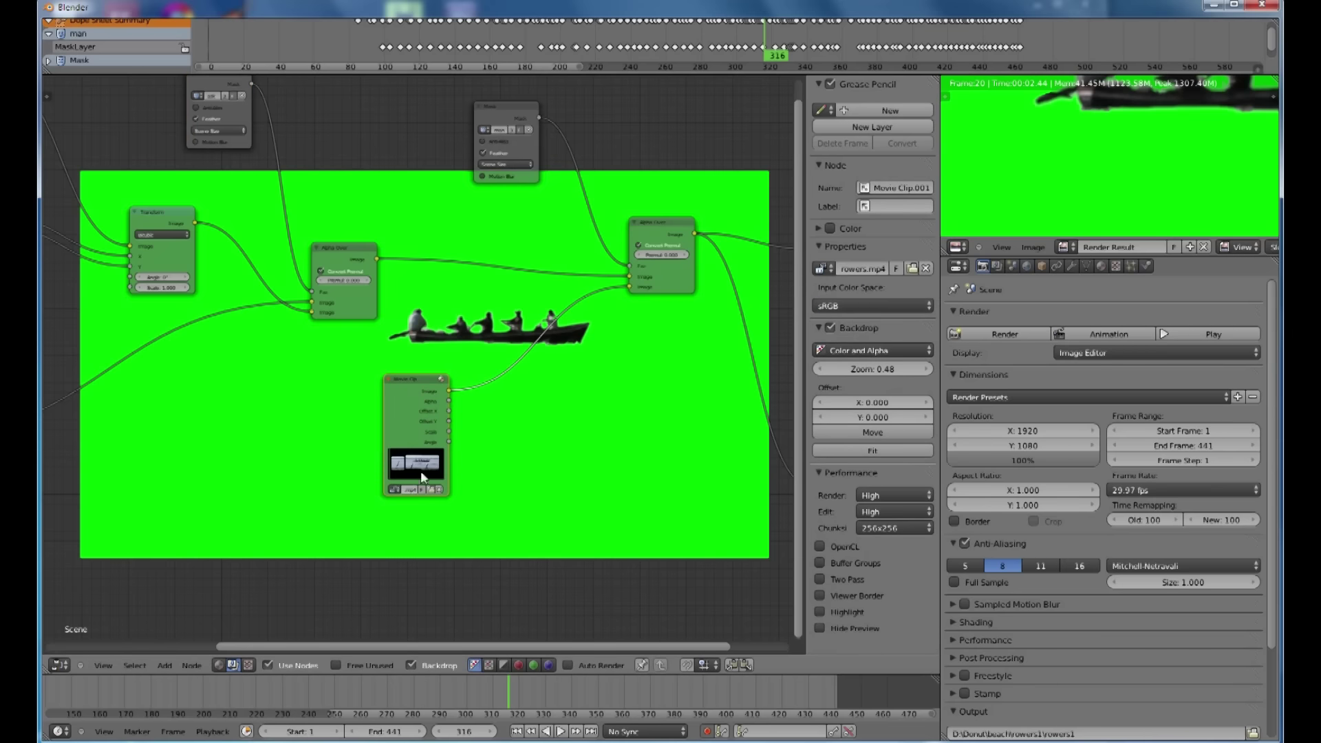
click(522, 104)
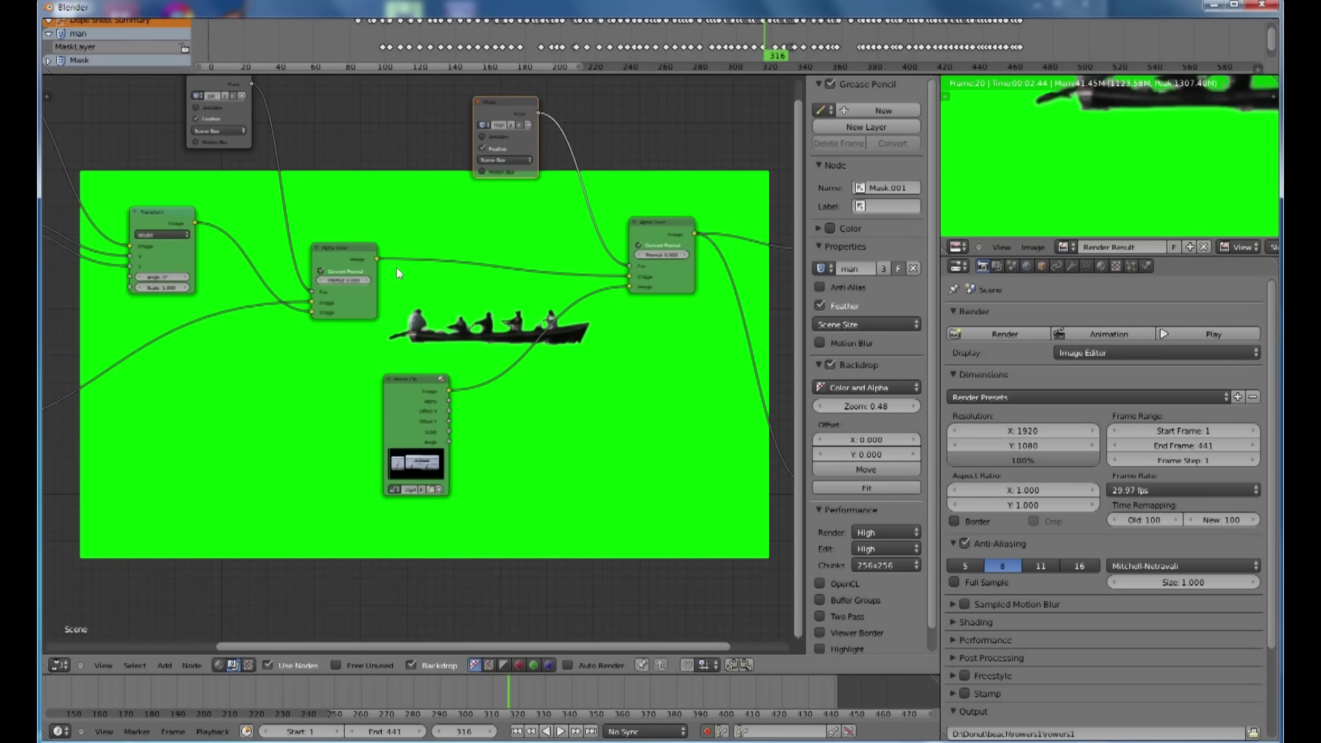
middle_drag(661, 358, 430, 366)
drag(604, 208, 632, 195)
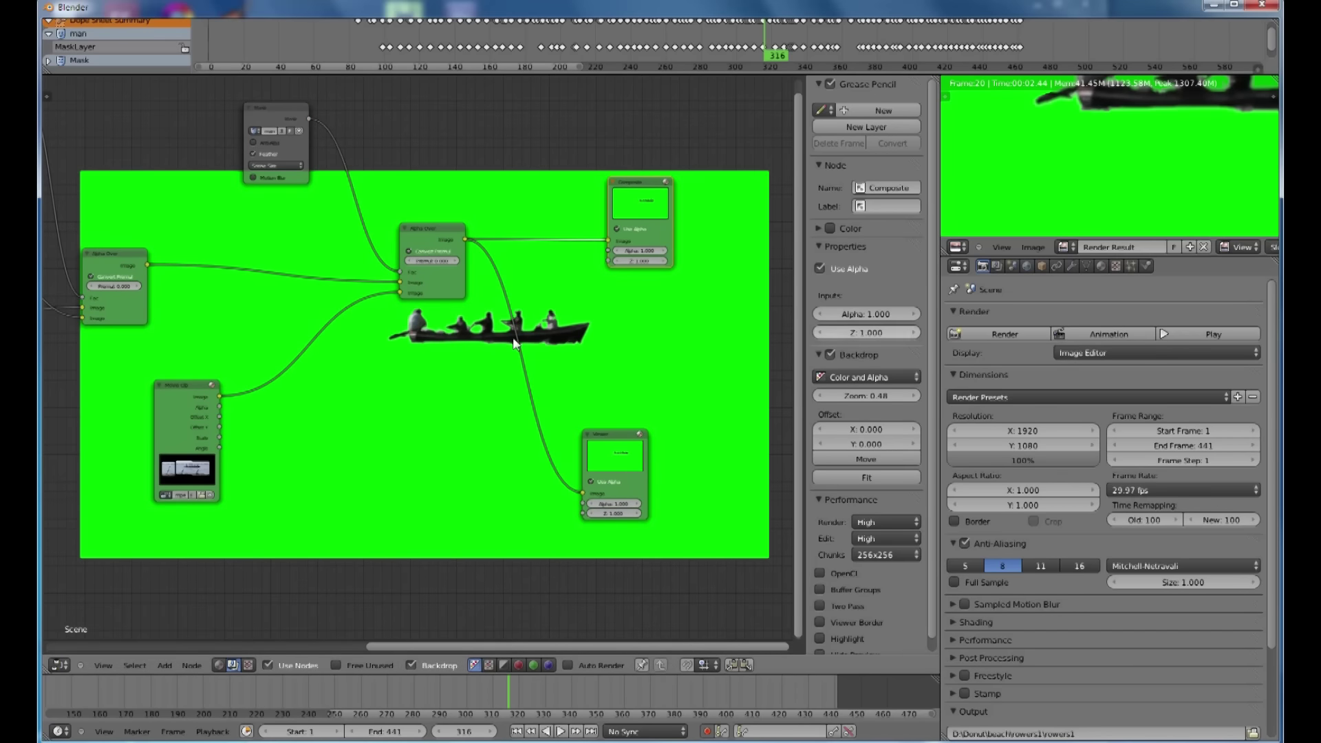
scroll(596, 271, down, 1)
scroll(595, 269, down, 2)
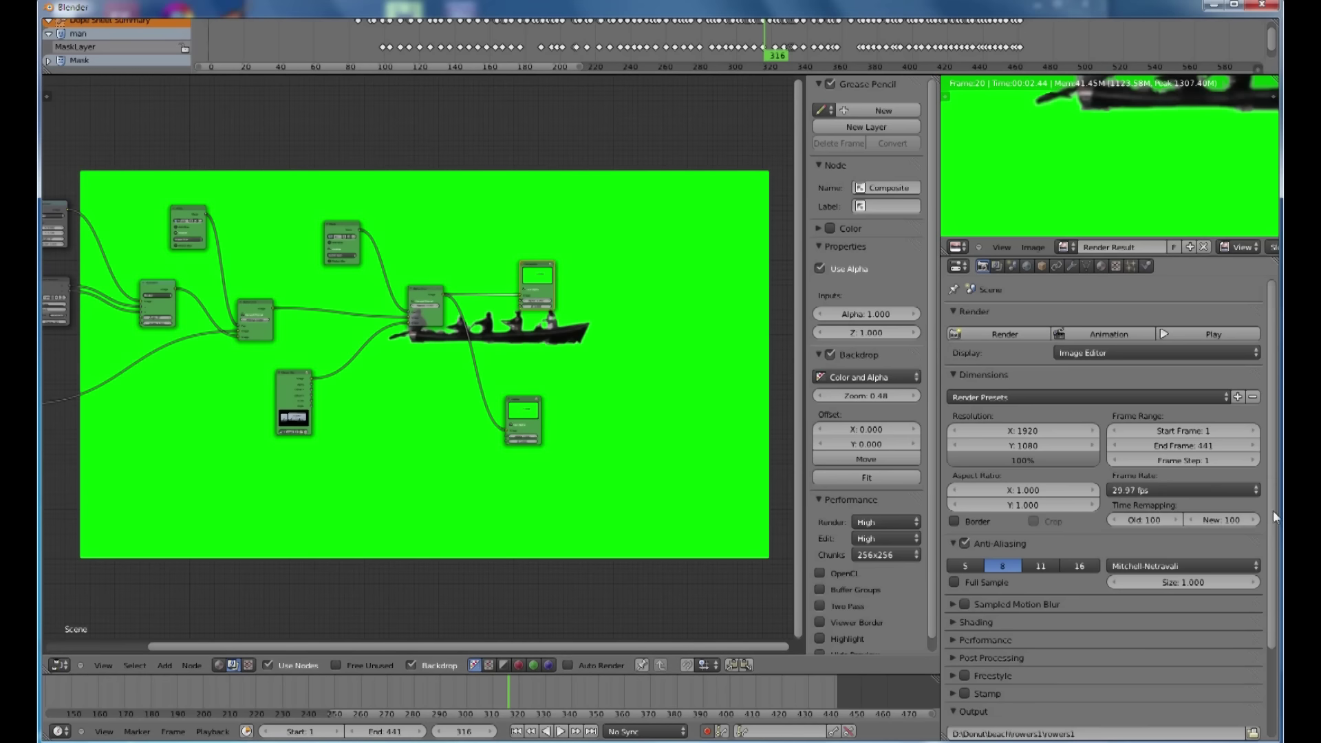
scroll(1273, 510, down, 4)
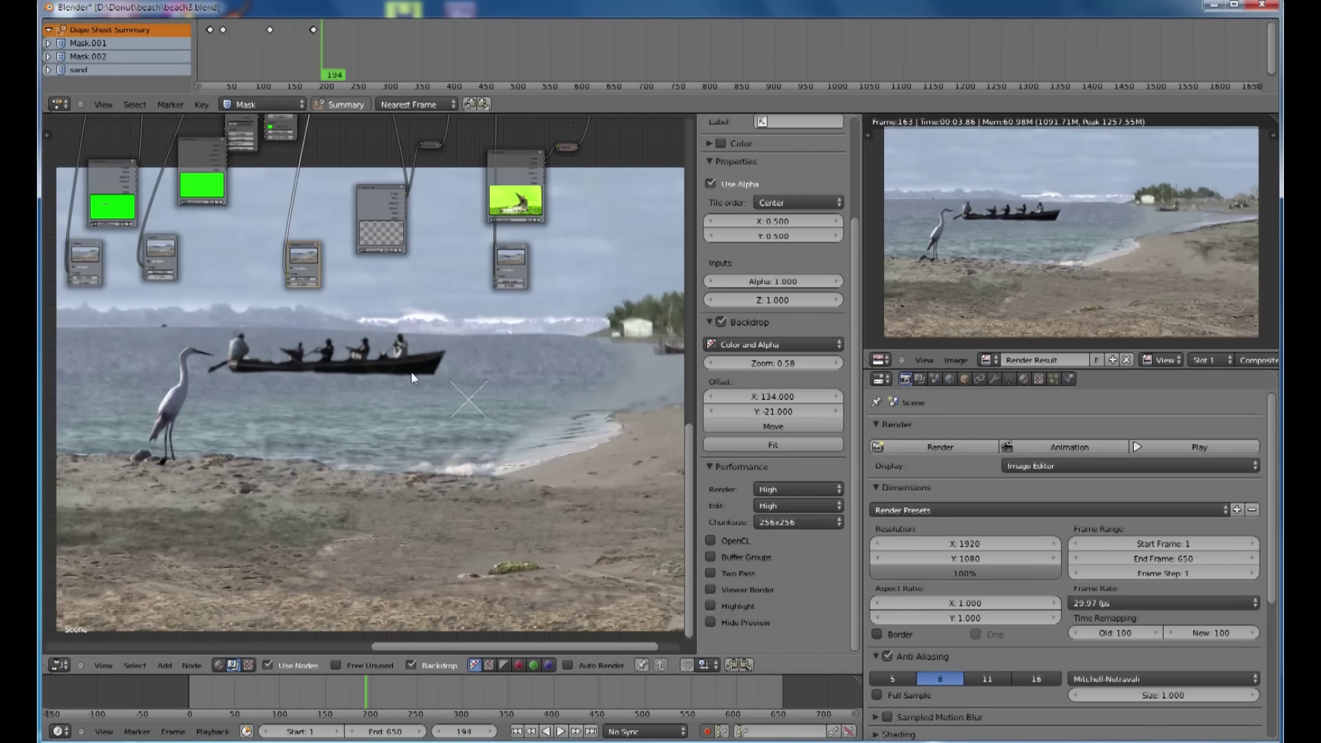
- In beach3.blend, go to frame 224 and reposition the Movie Clip node with the transparent preview among the compositing nodes
click(394, 694)
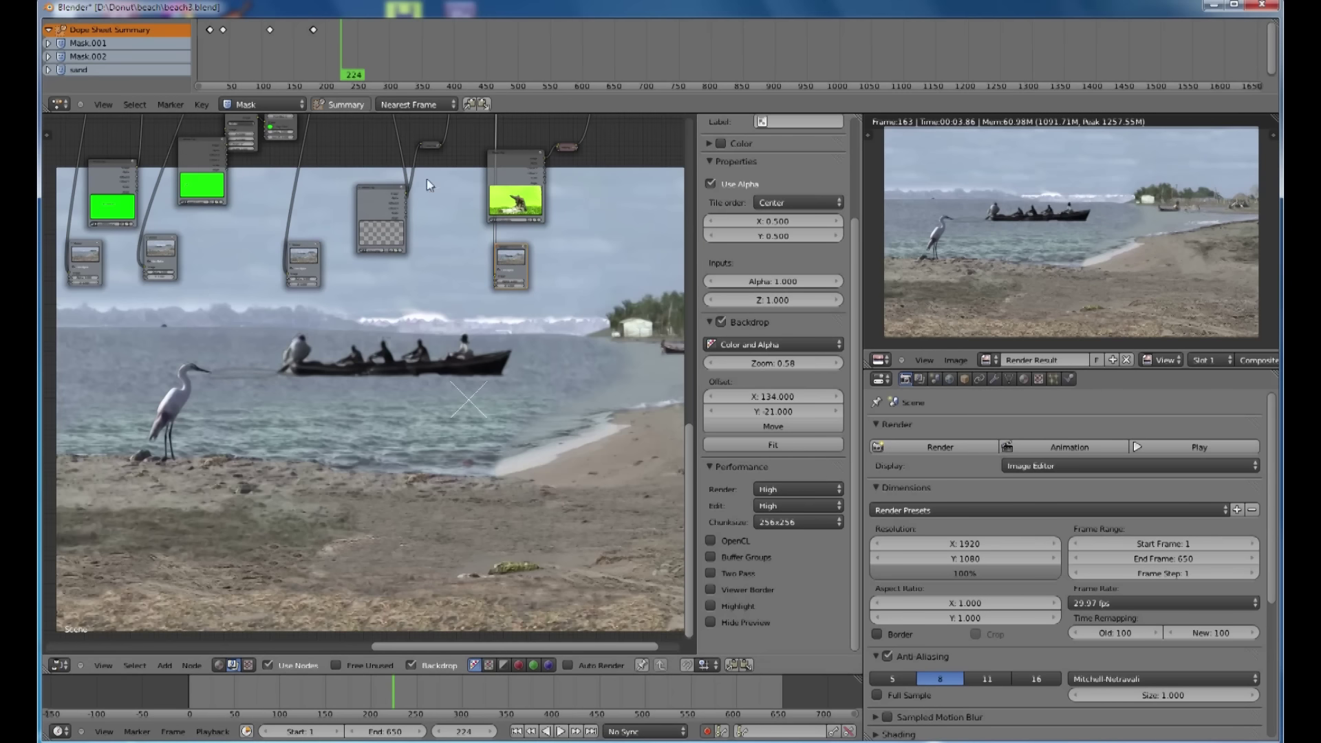
shift+scroll(398, 310, up, 5)
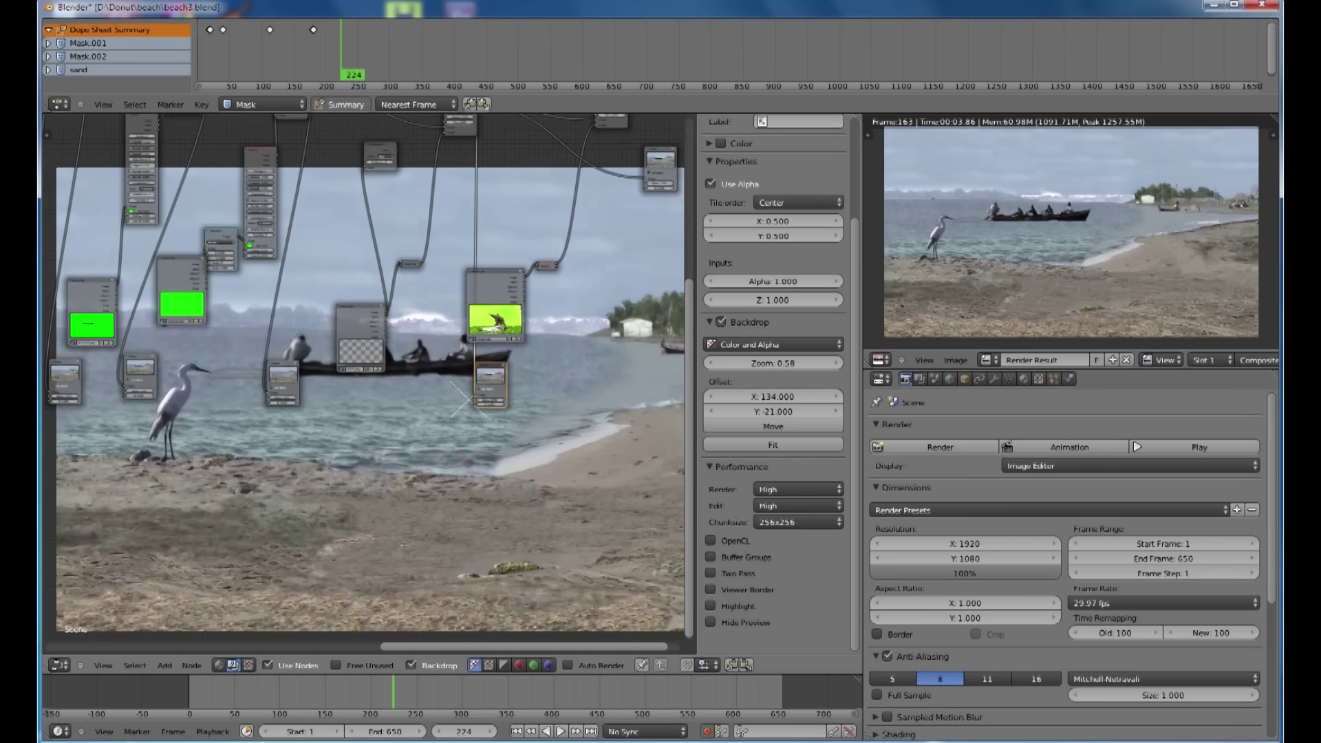
drag(372, 310, 446, 128)
shift+scroll(329, 365, down, 4)
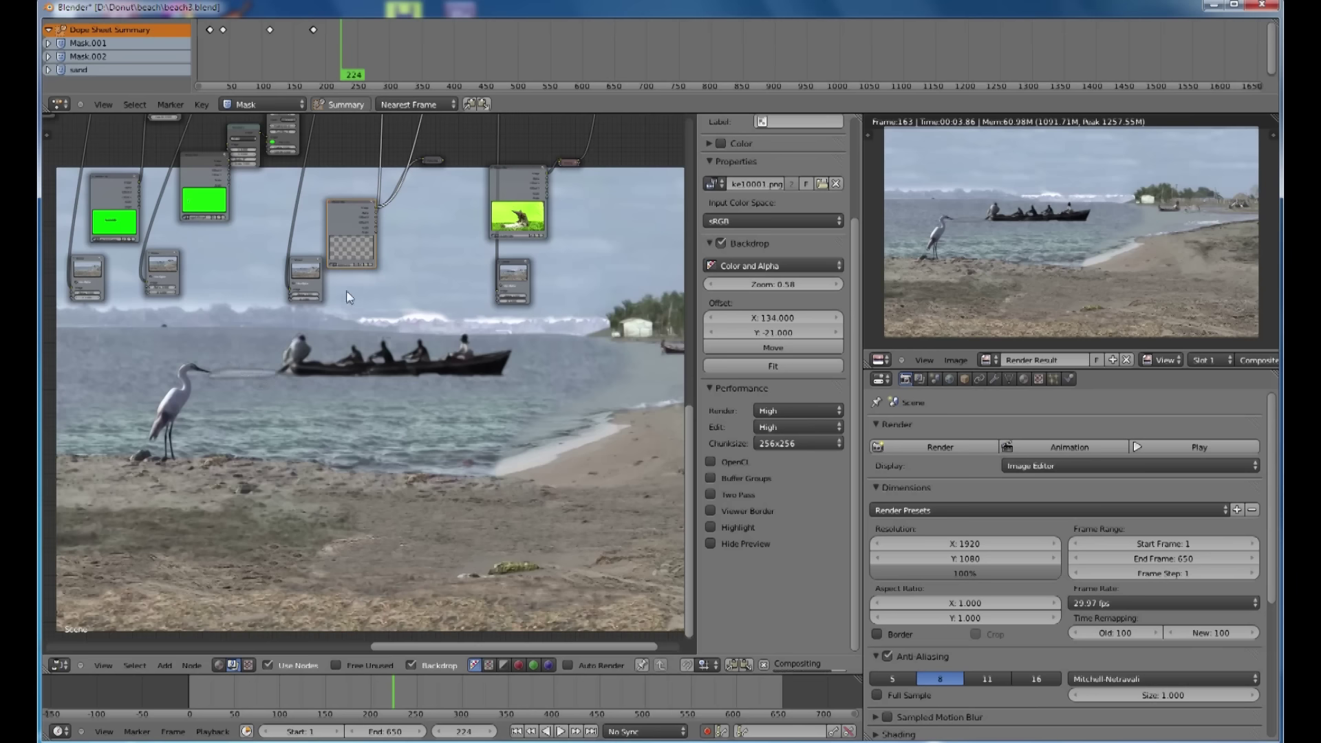
middle_drag(348, 289, 322, 298)
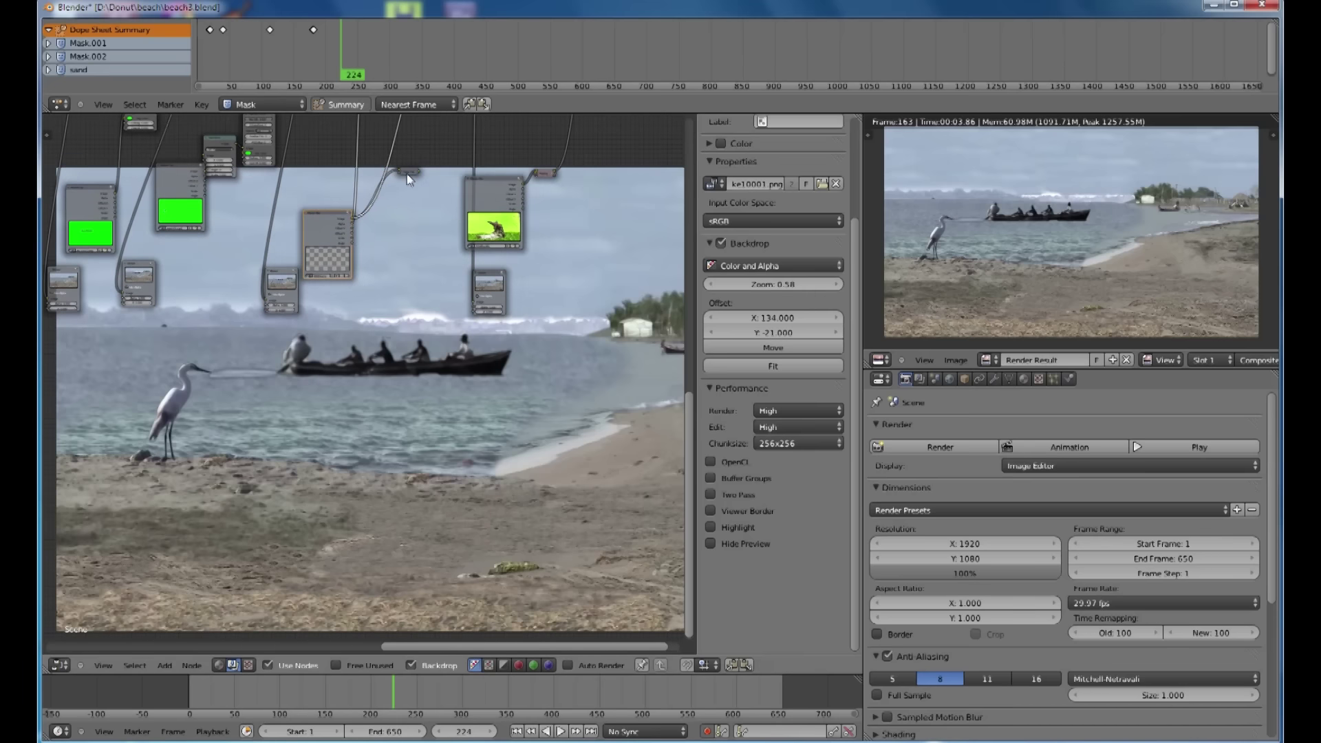
- Select the collapsed node beside the transparent Movie Clip node to show its Color Correction settings, and expand it in the node tree
click(407, 173)
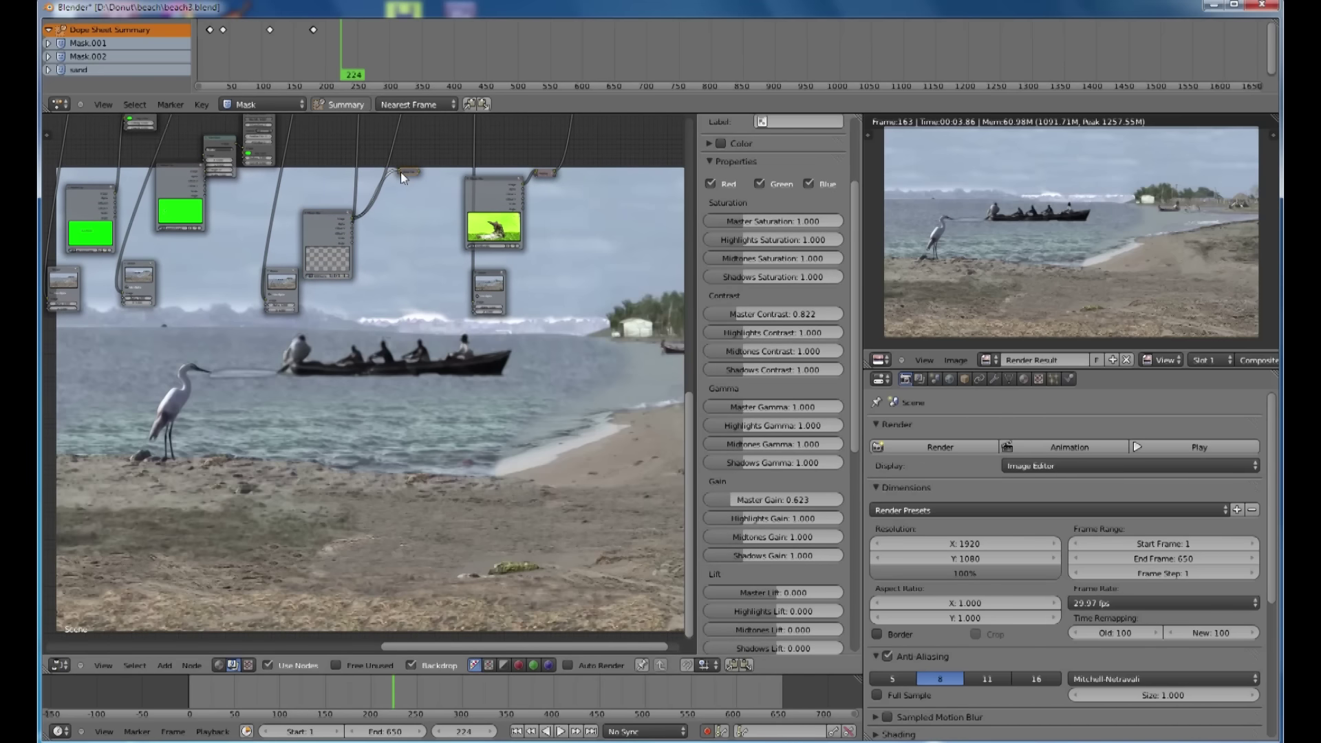
click(400, 172)
scroll(432, 186, up, 3)
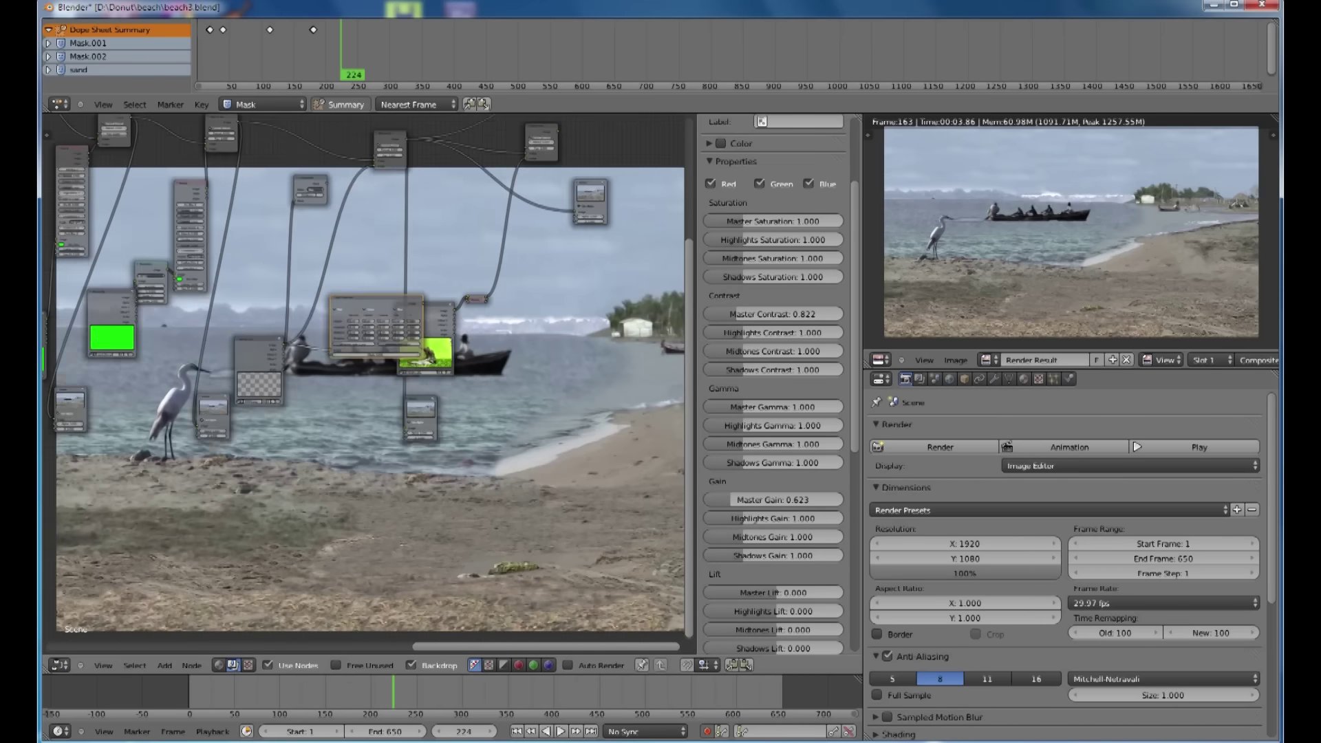
middle_drag(394, 227, 212, 455)
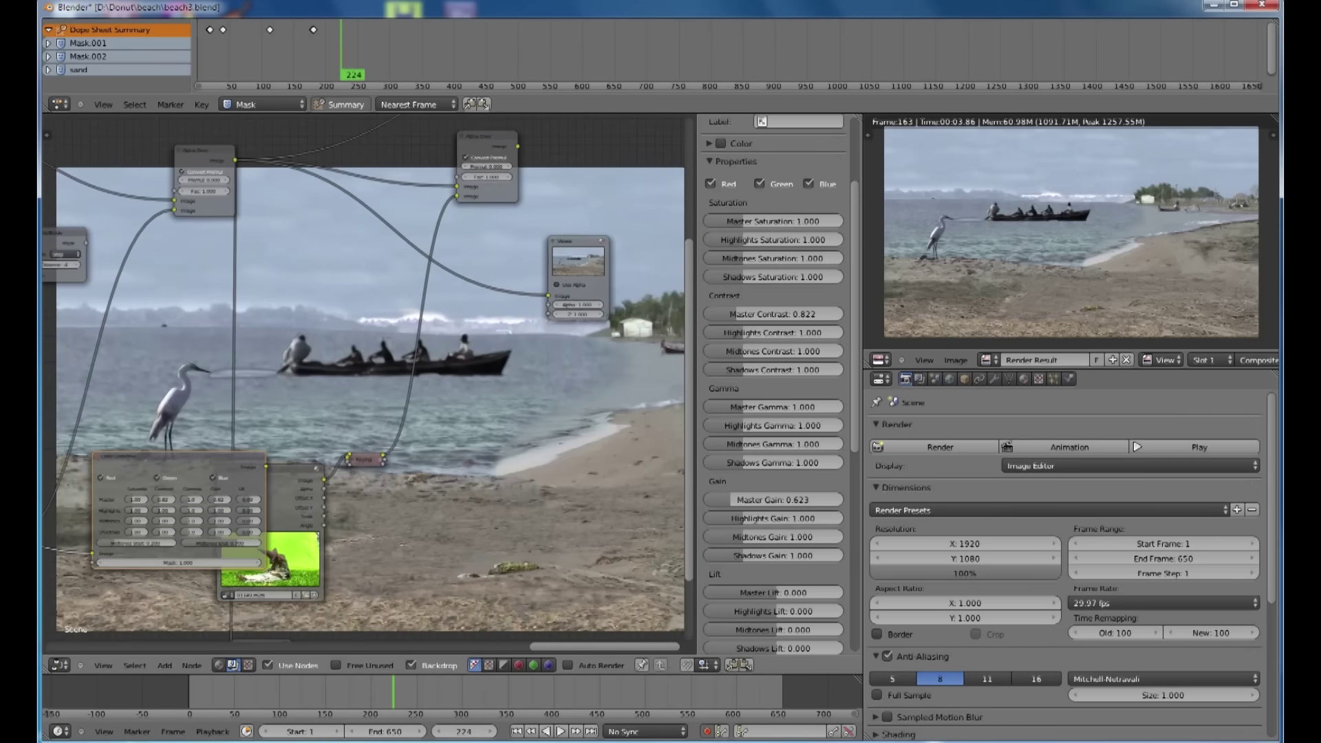
- Move the egret Movie Clip node clear of the Color Correction node, and link Color Correction's image output to Alpha Over's second image input
drag(268, 463, 473, 508)
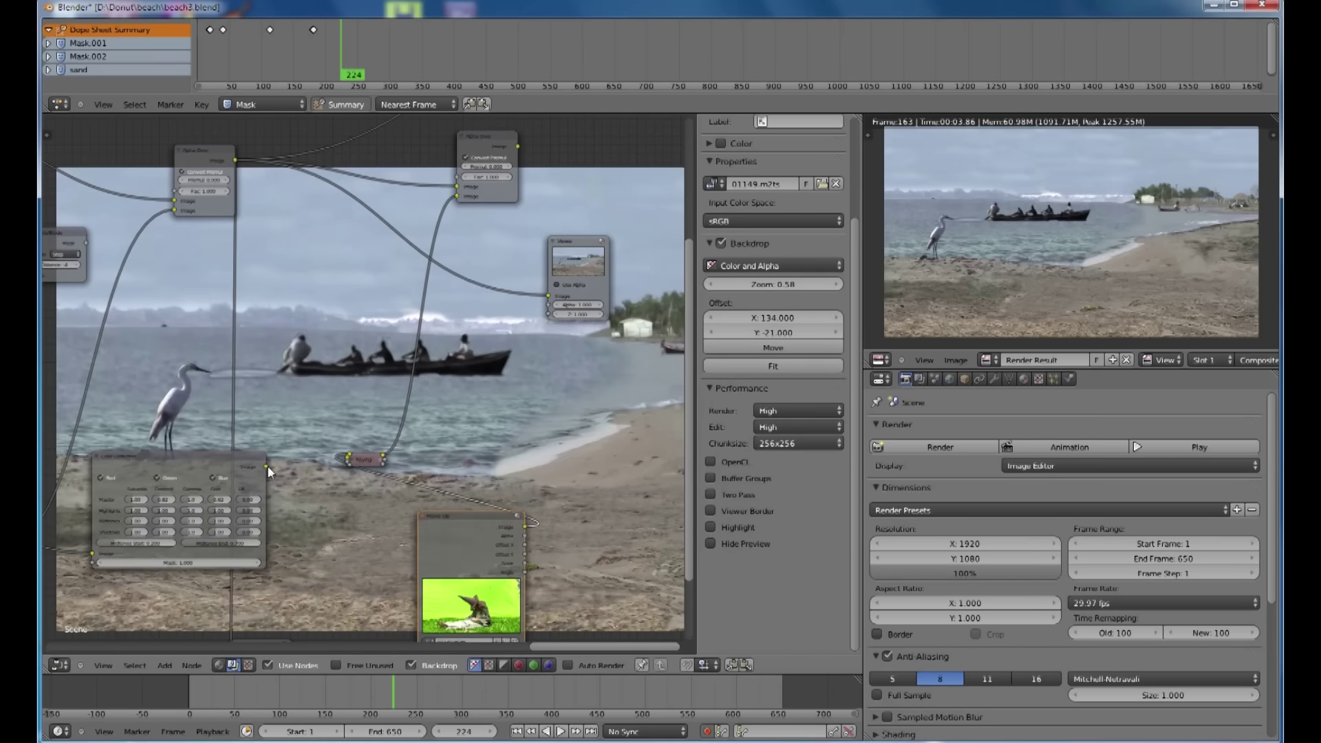
drag(265, 466, 129, 226)
drag(184, 216, 174, 210)
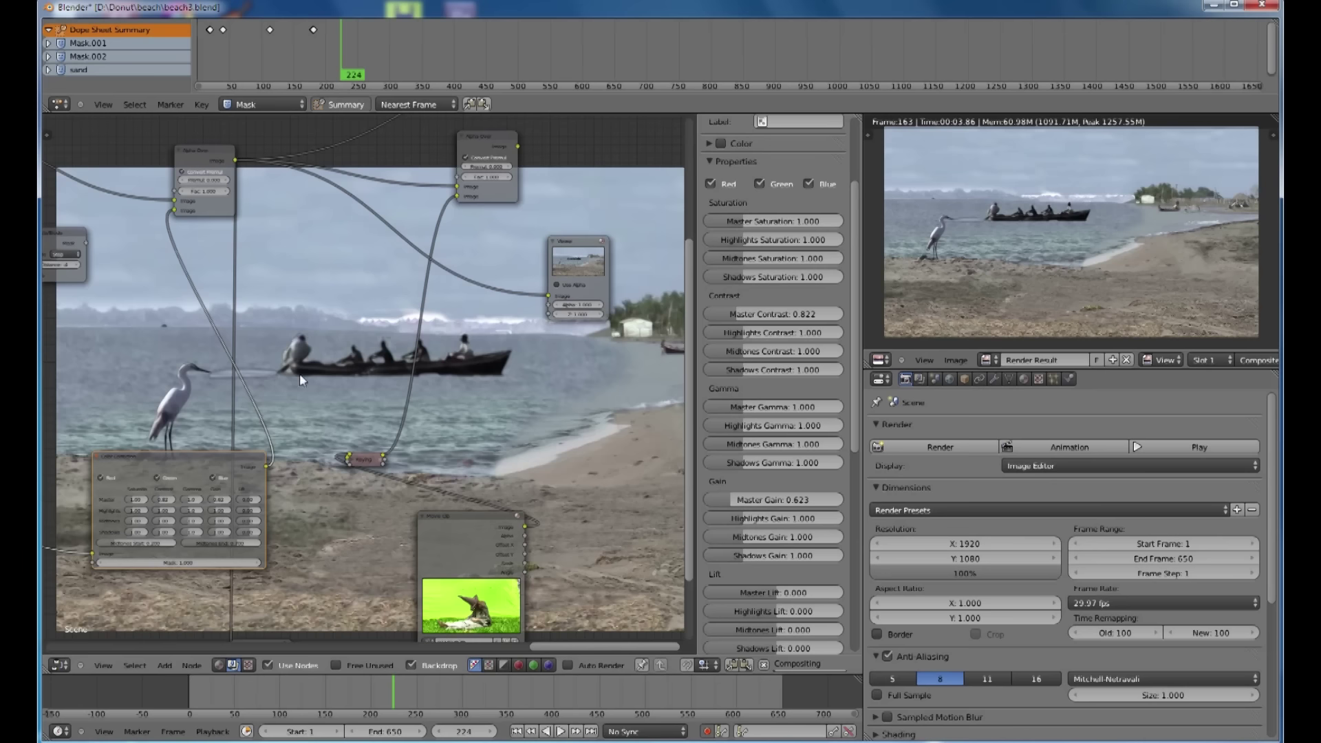
- Reposition the Dilate/Erode node near the Alpha Over node and link the transparent wake Movie Clip node to its Mask input
middle_drag(266, 377, 431, 337)
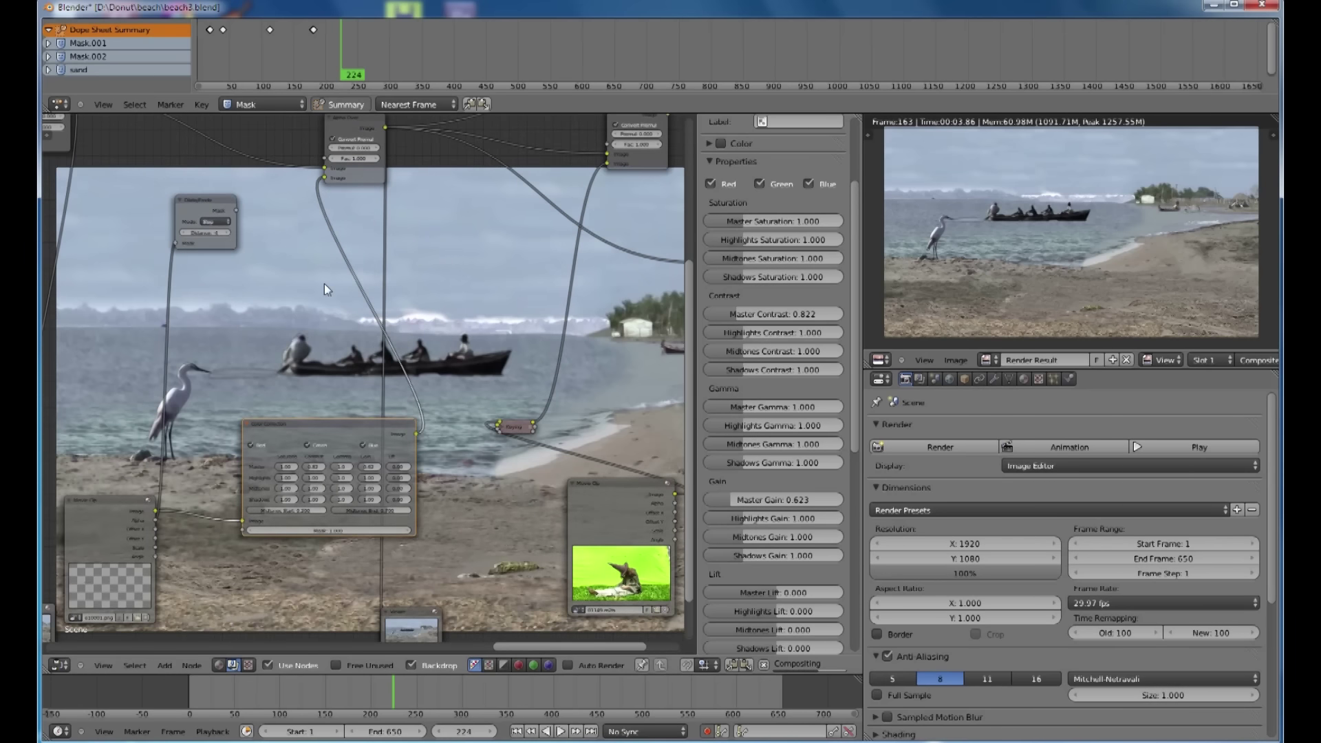
scroll(325, 284, up, 1)
middle_drag(324, 287, 352, 319)
scroll(352, 318, down, 2)
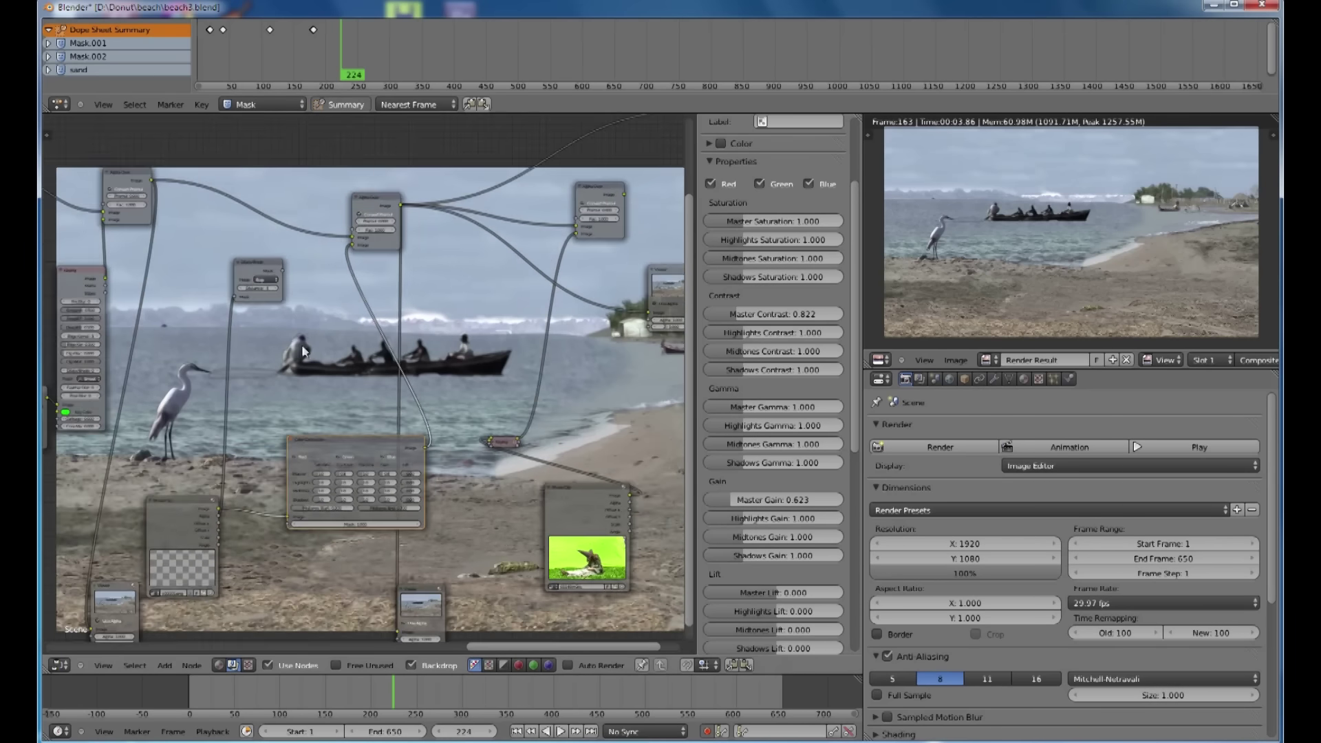
drag(262, 260, 339, 271)
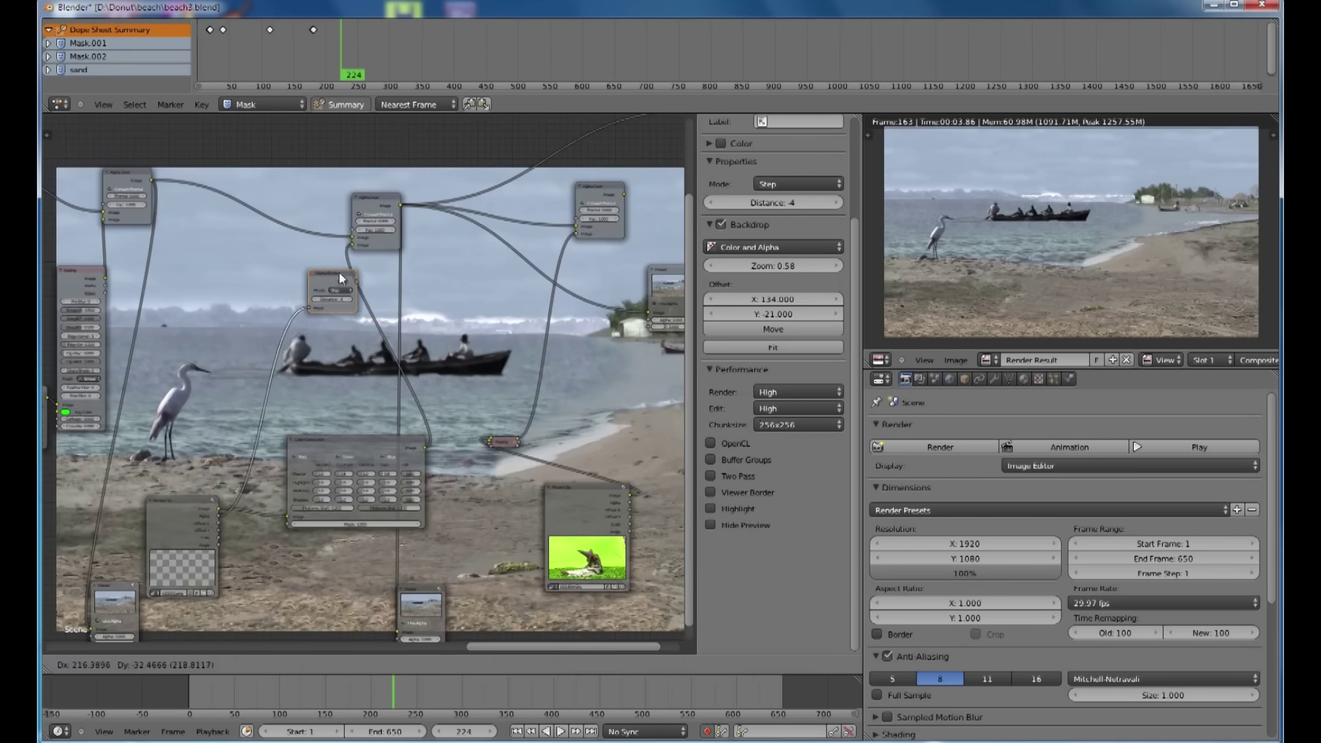
drag(217, 515, 298, 308)
click(316, 274)
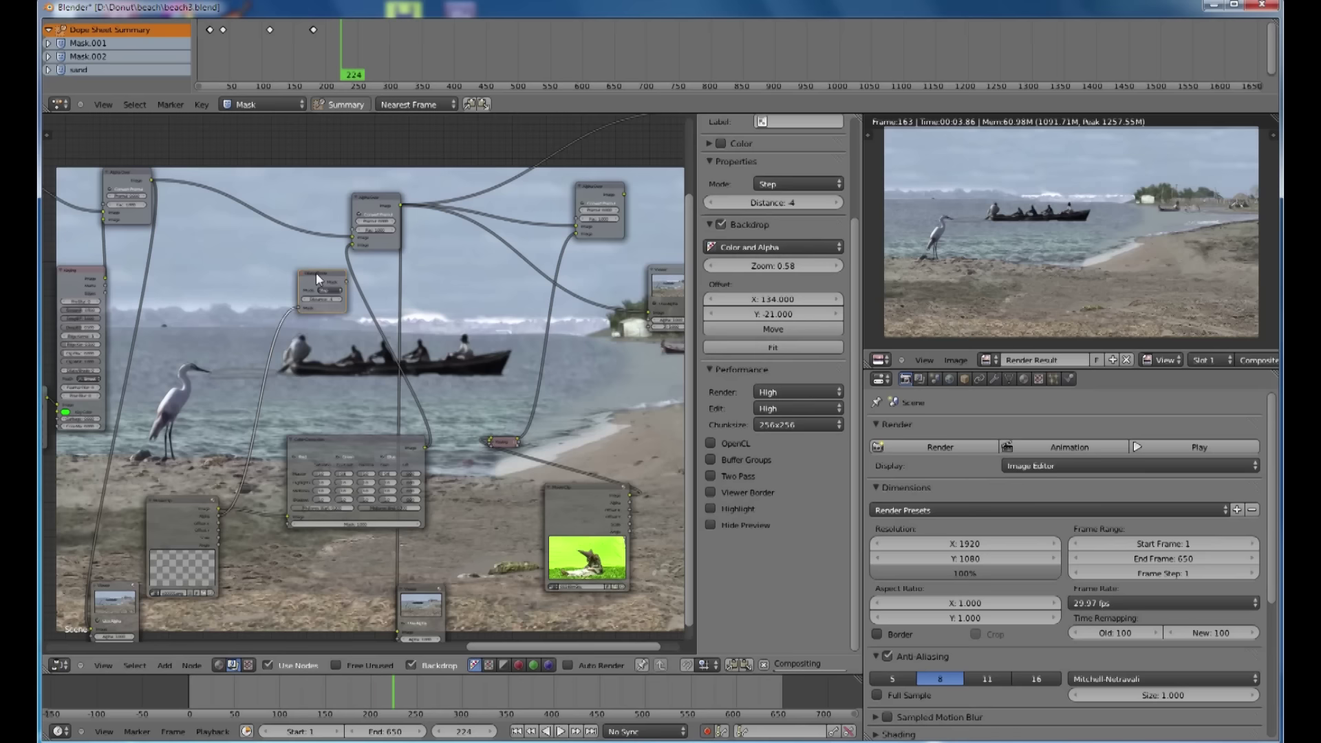
scroll(316, 272, up, 1)
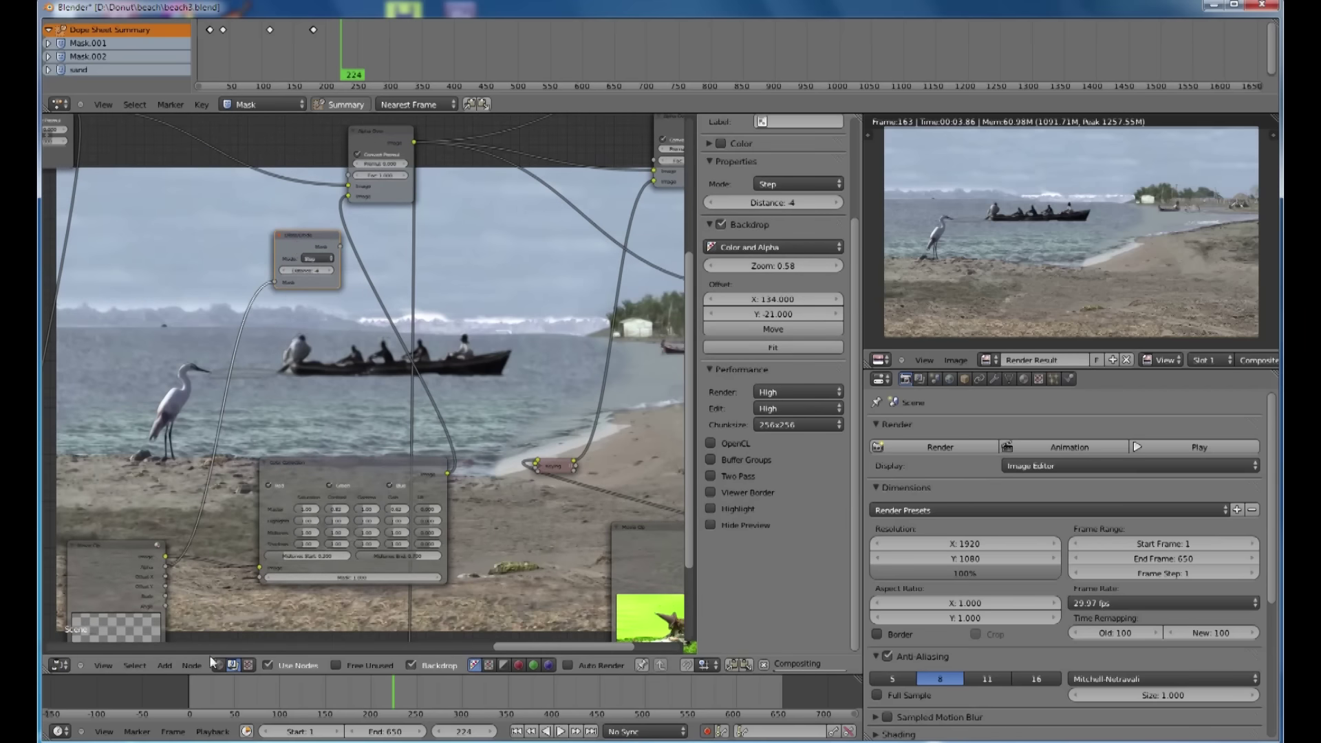
- Locate the Dilate/Erode node type among the filter nodes that can be added
click(166, 666)
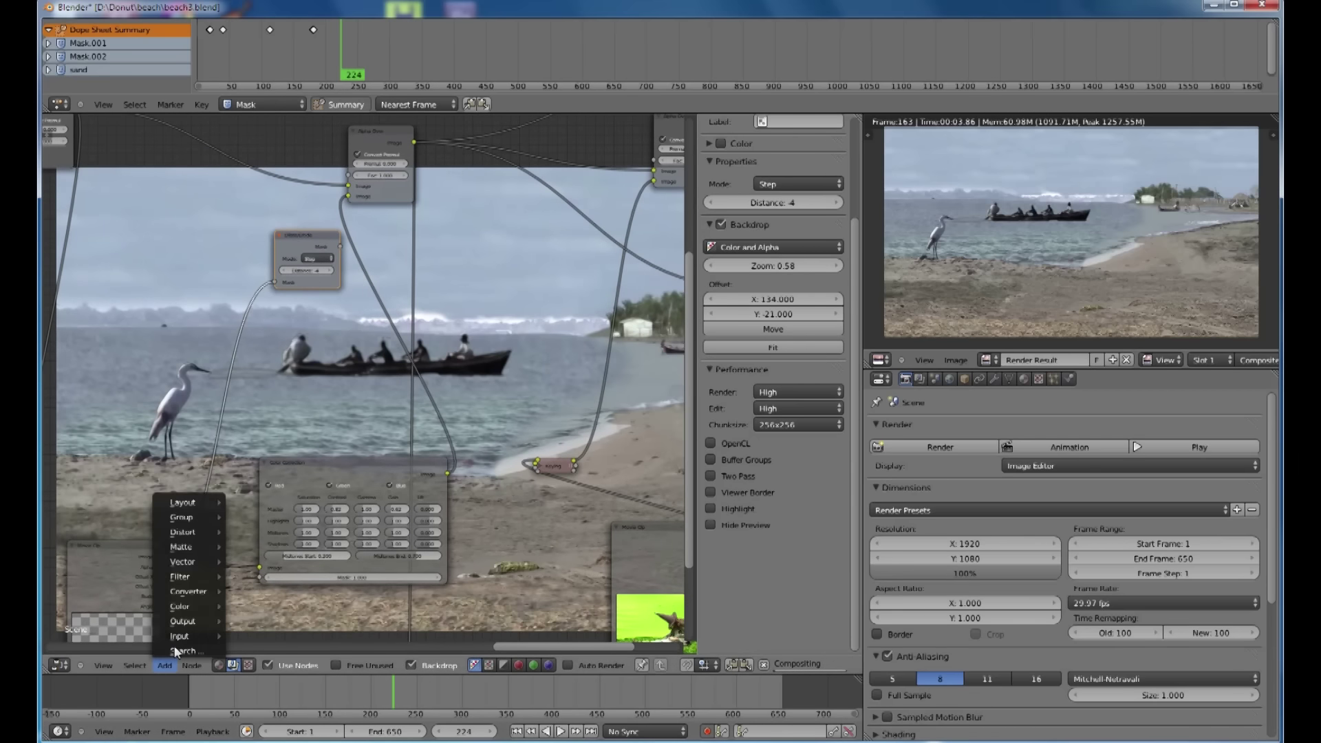
mouse_move(184, 549)
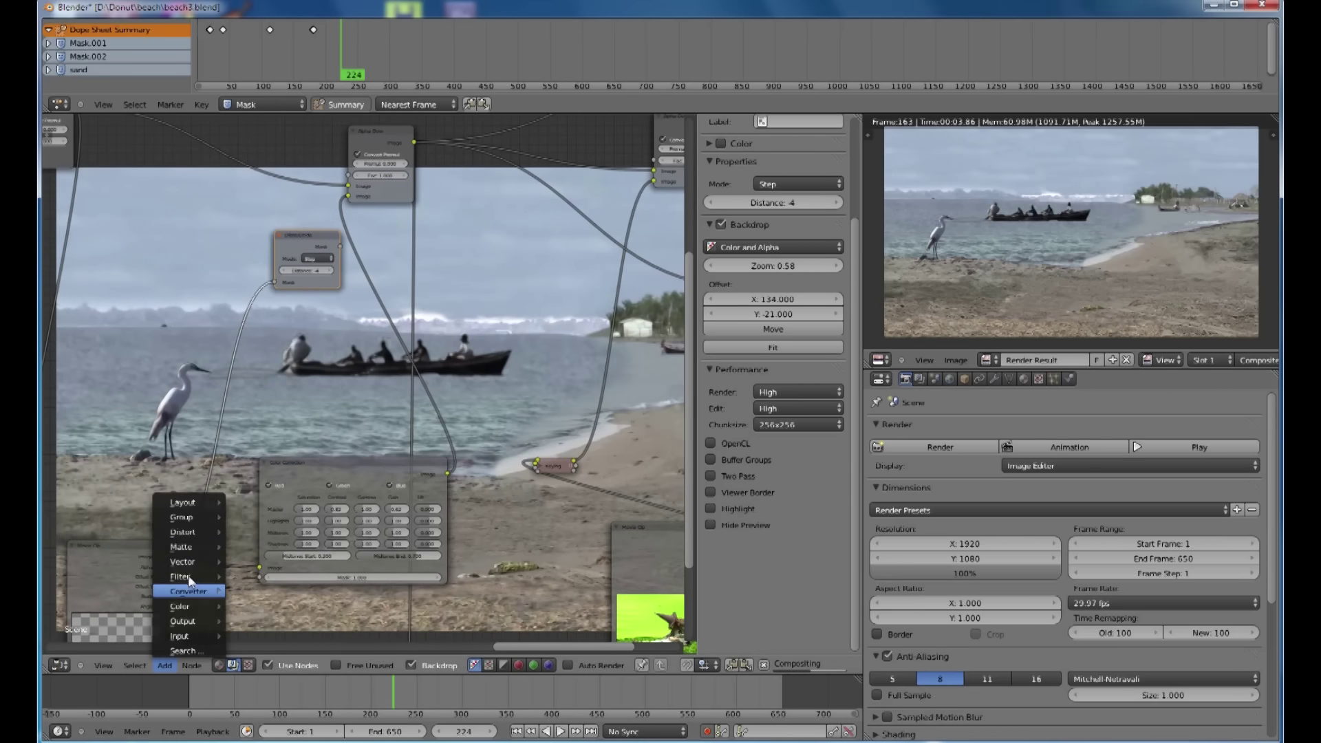
mouse_move(184, 576)
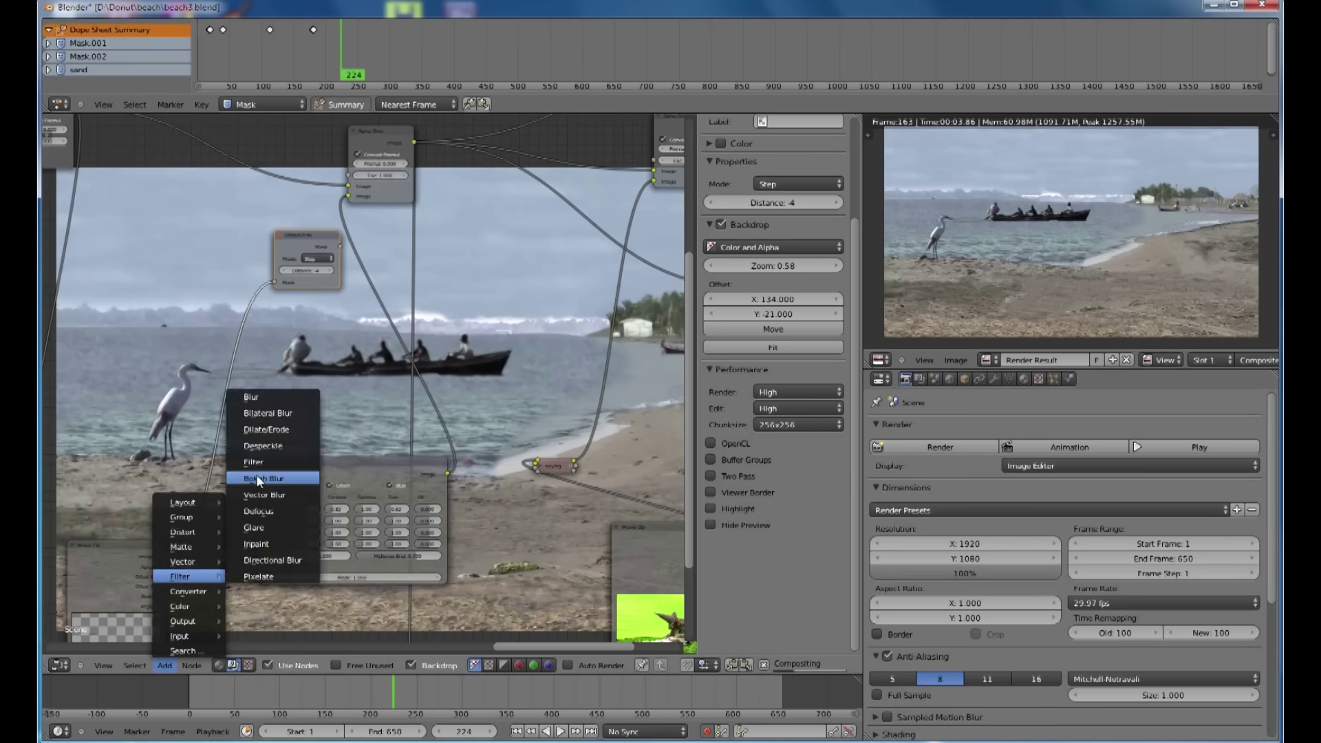
click(260, 430)
key(Home)
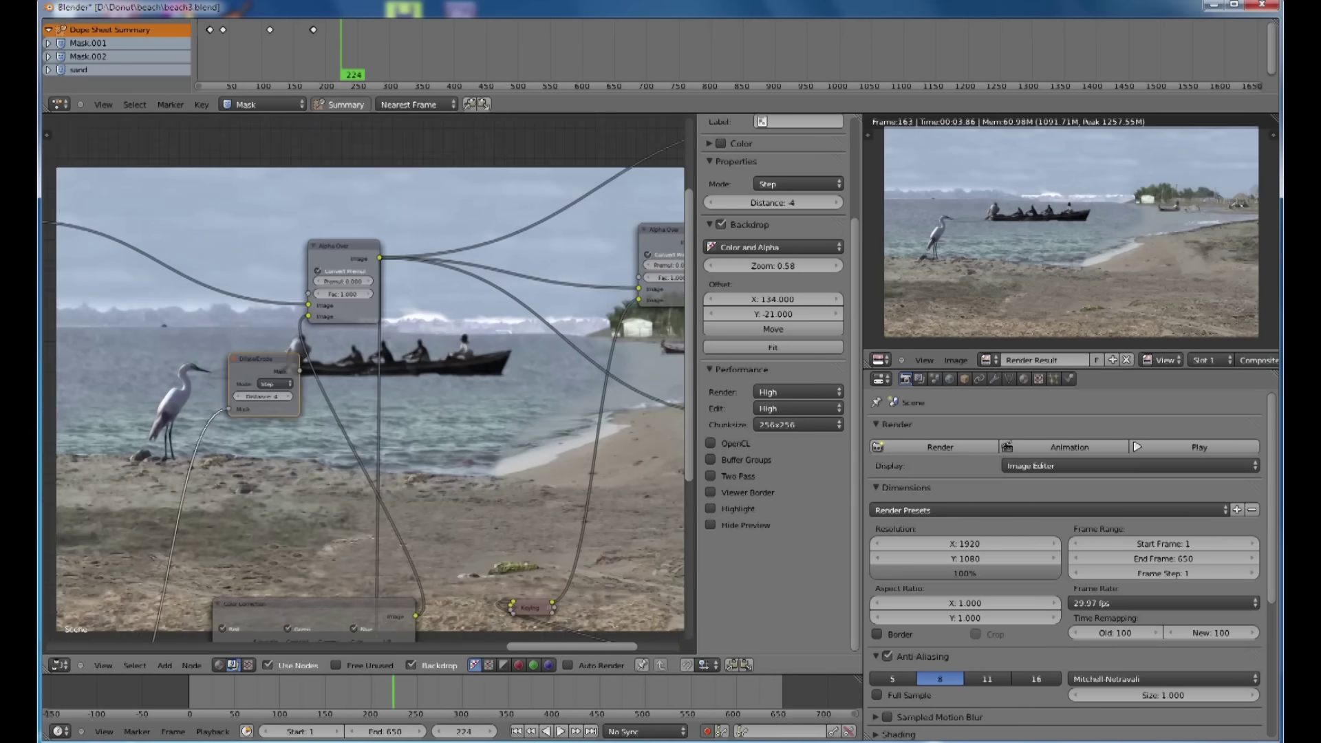
- Connect the Dilate/Erode node's mask output to the Alpha Over node's Fac input and set its Distance to -3
drag(276, 352, 345, 299)
middle_drag(212, 410, 209, 303)
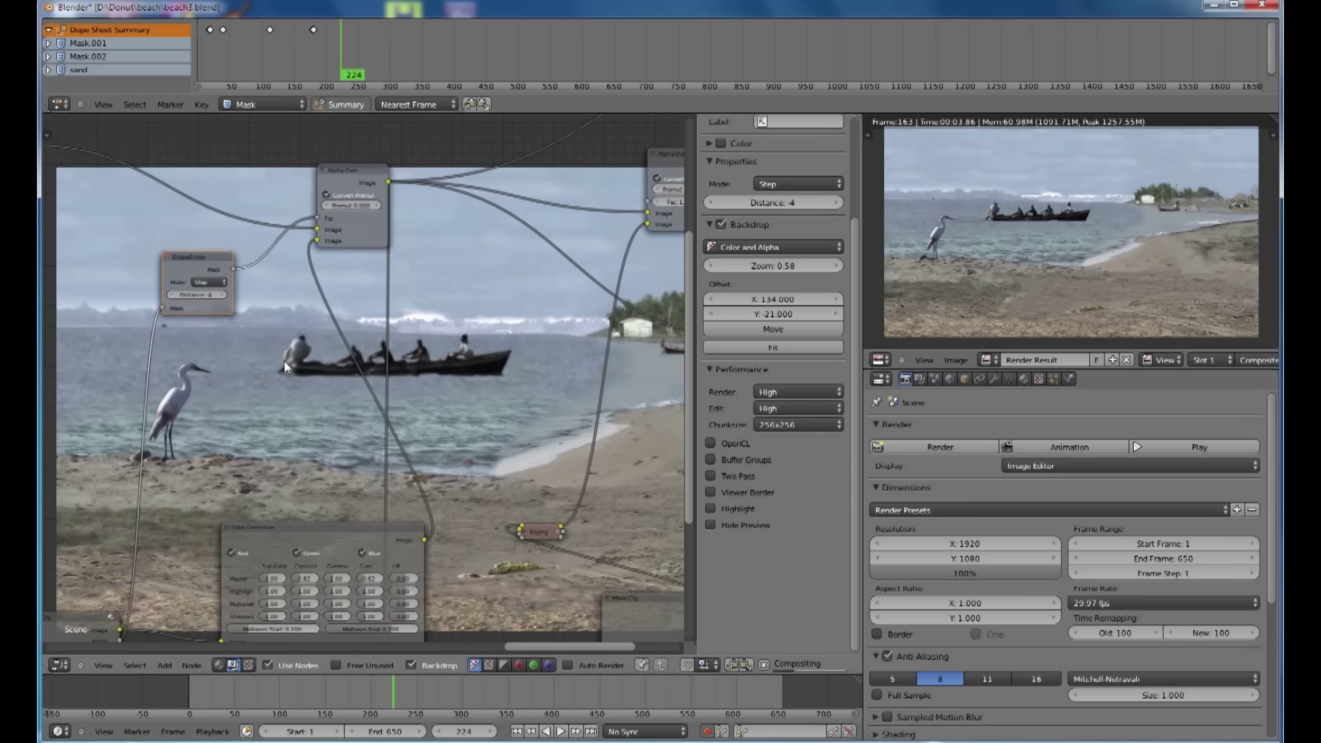
click(221, 295)
- Examine the composited boat, wake and egret over the beach backdrop at frames 121, 147, 3 and 476
click(299, 690)
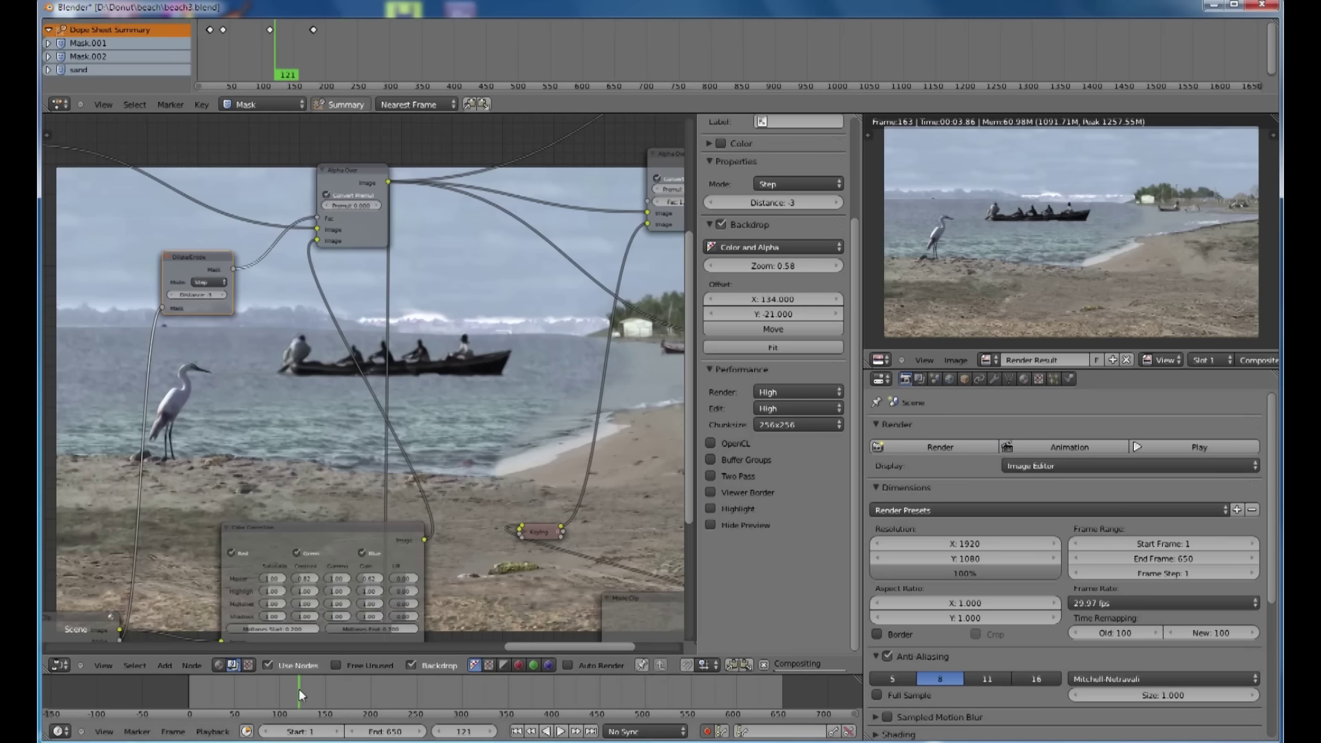
scroll(273, 447, down, 5)
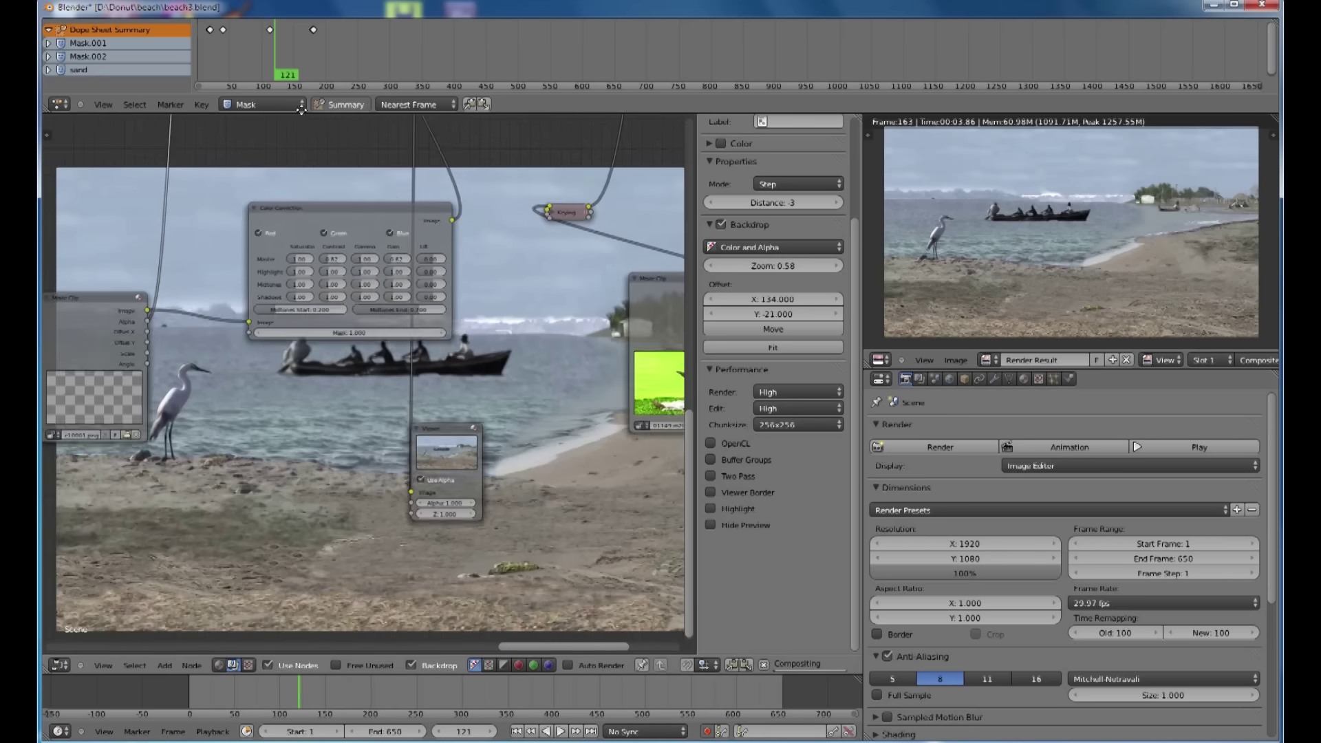
middle_drag(304, 327, 267, 123)
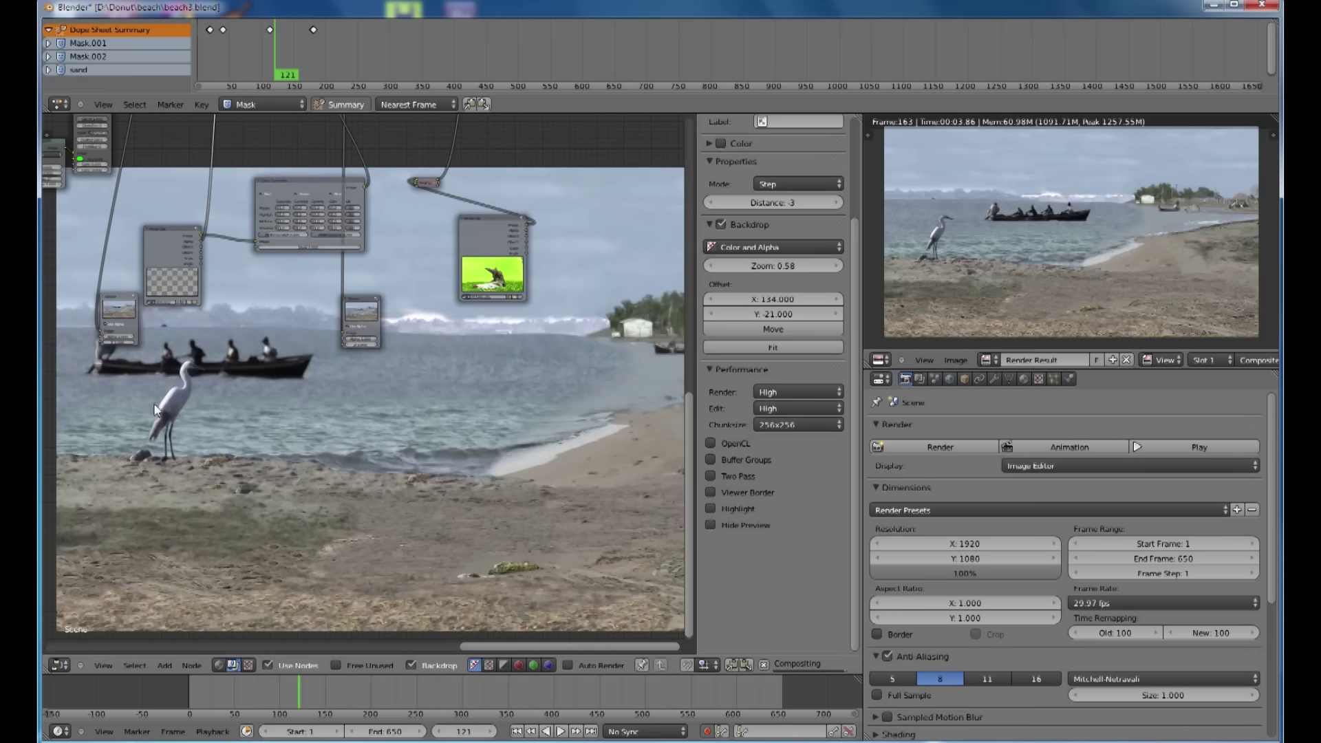
middle_drag(370, 554, 385, 506)
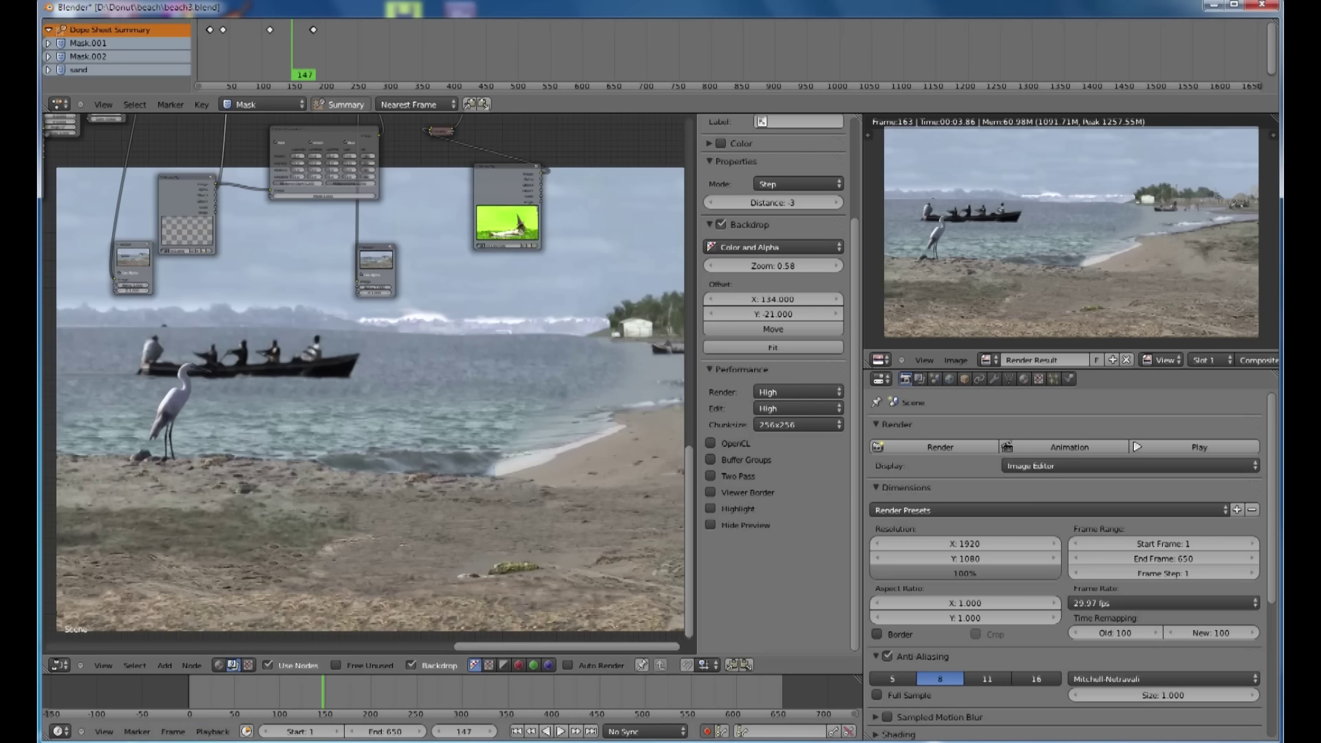
click(191, 684)
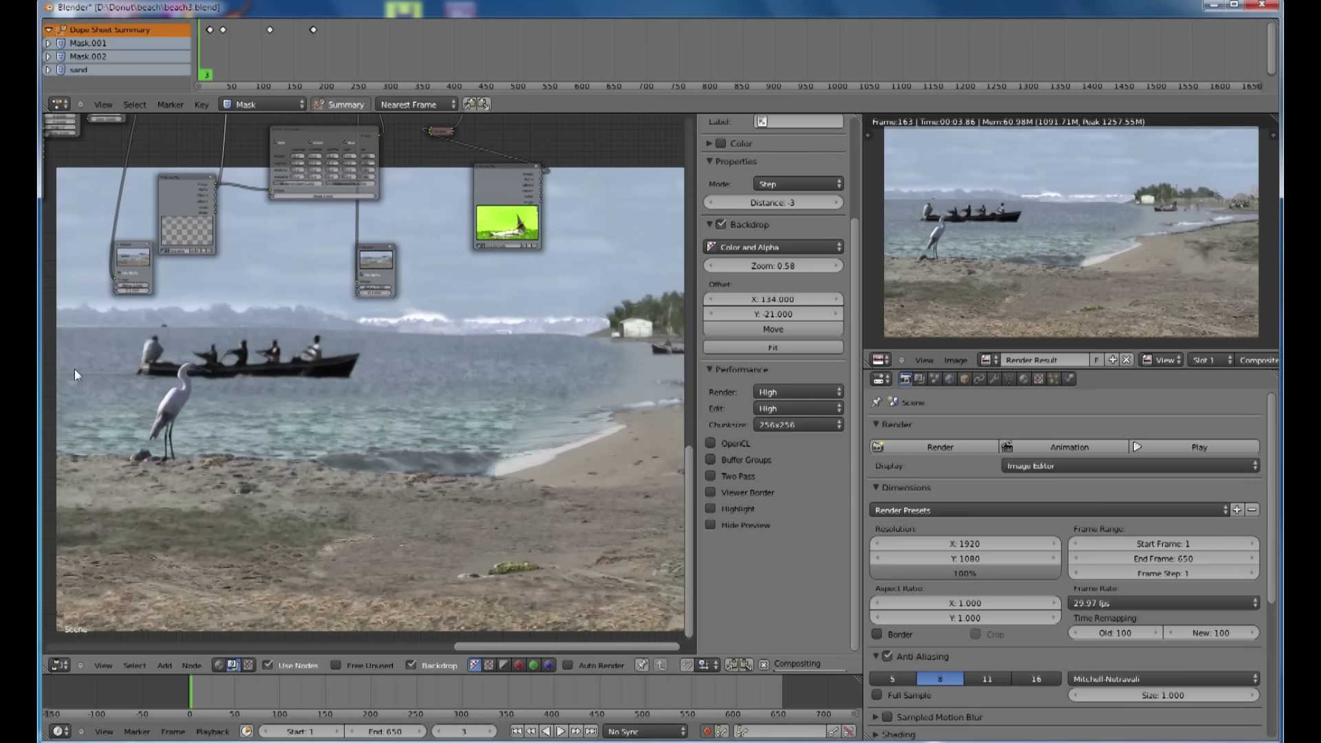
click(624, 683)
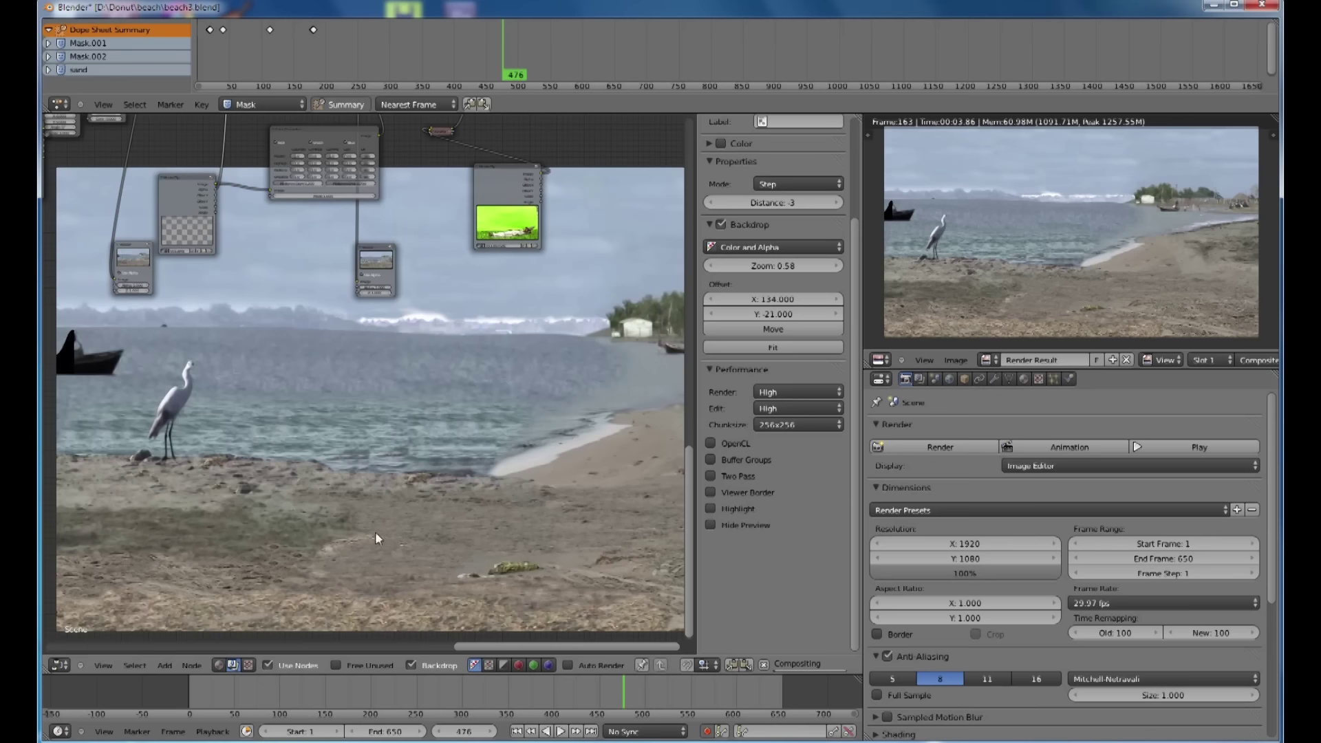
key(n)
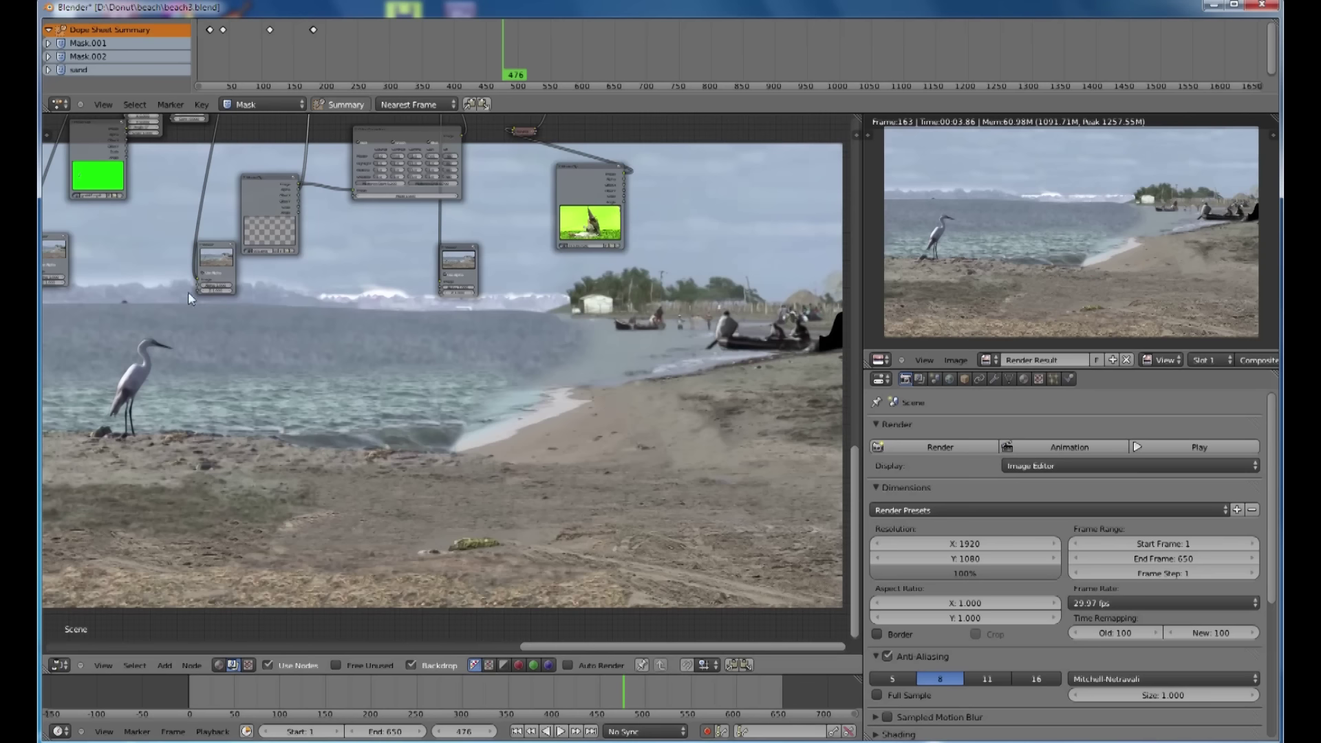
middle_drag(263, 403, 313, 405)
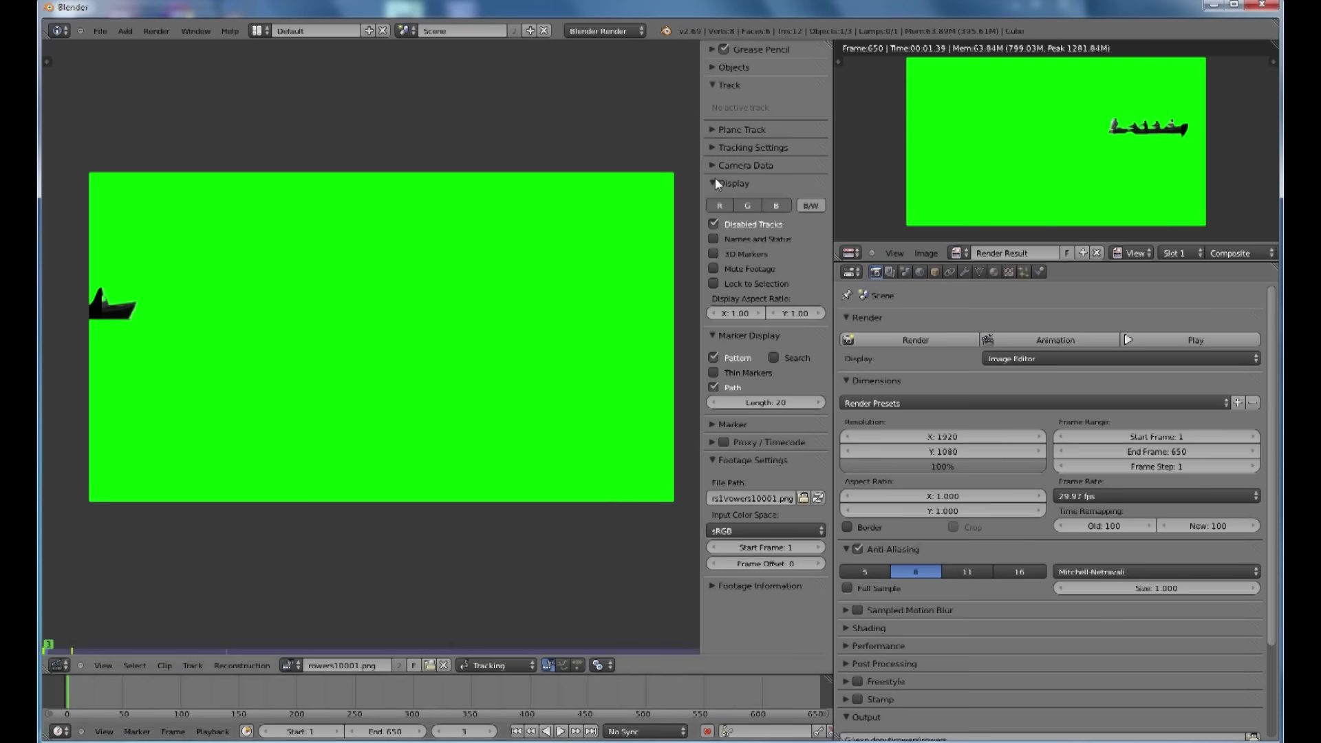
- In the other Blender file, set the rowers10001.png clip's footage start frame to 250 and check the clip at frame 252
key(n)
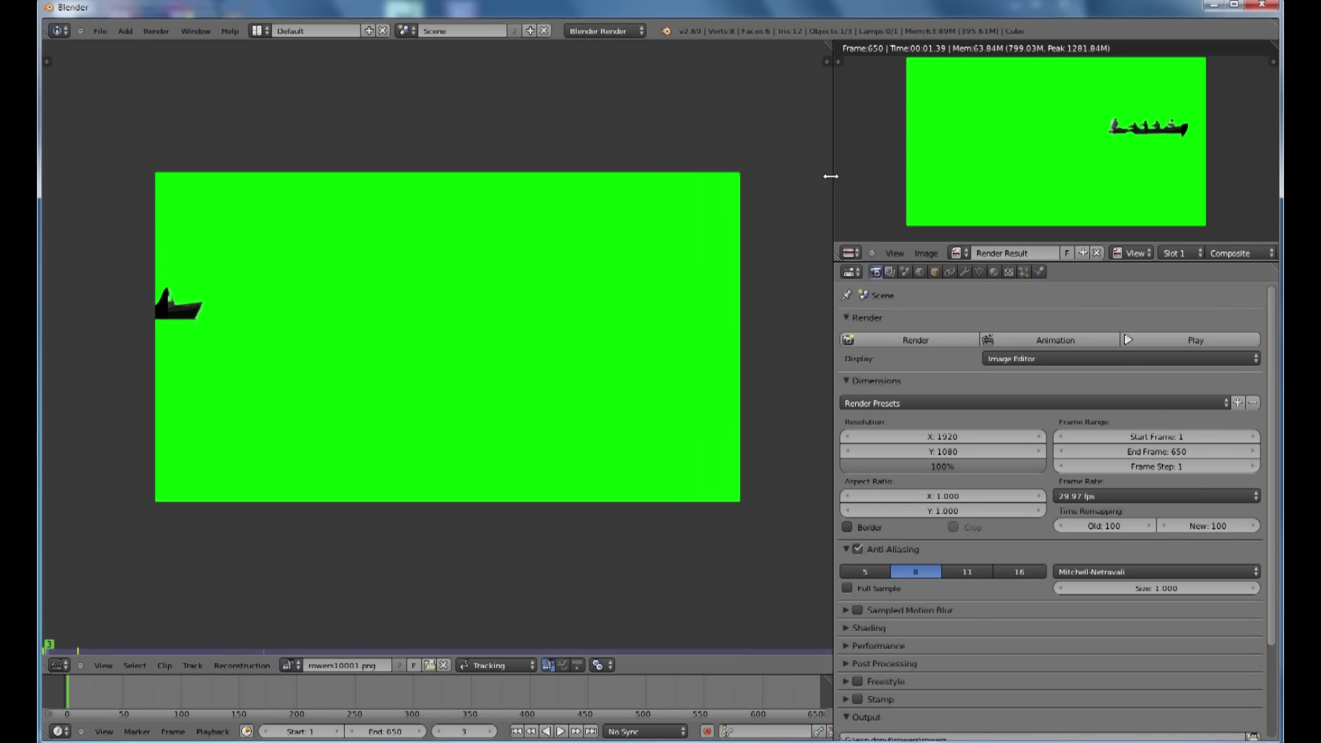
click(826, 62)
drag(700, 260, 691, 287)
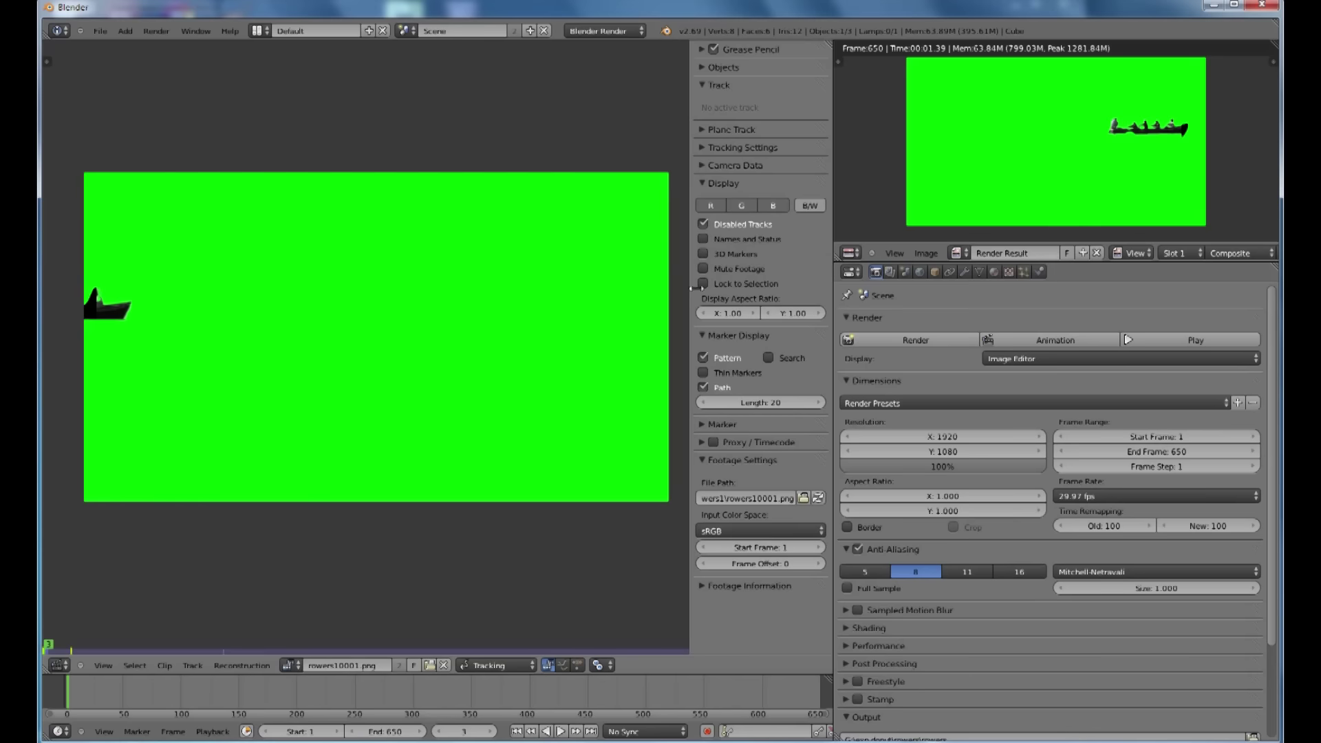
click(704, 585)
click(700, 583)
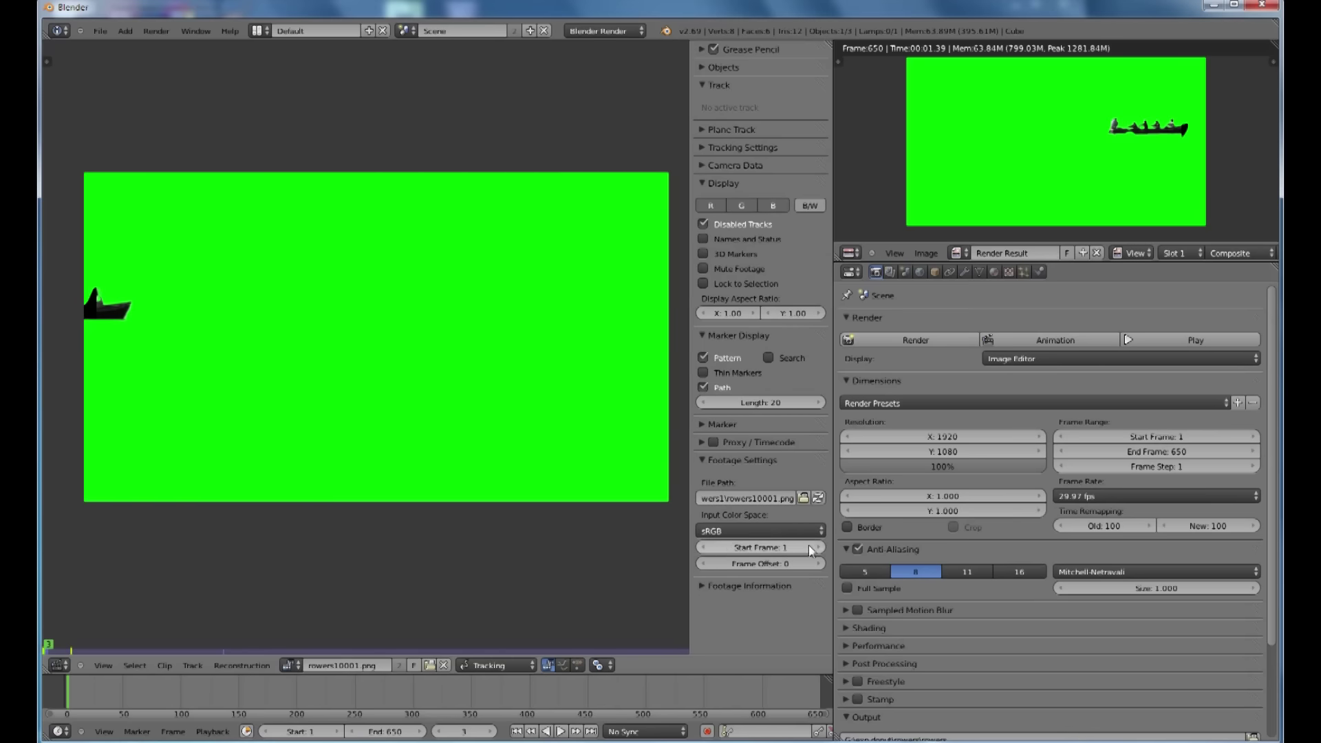
click(787, 552)
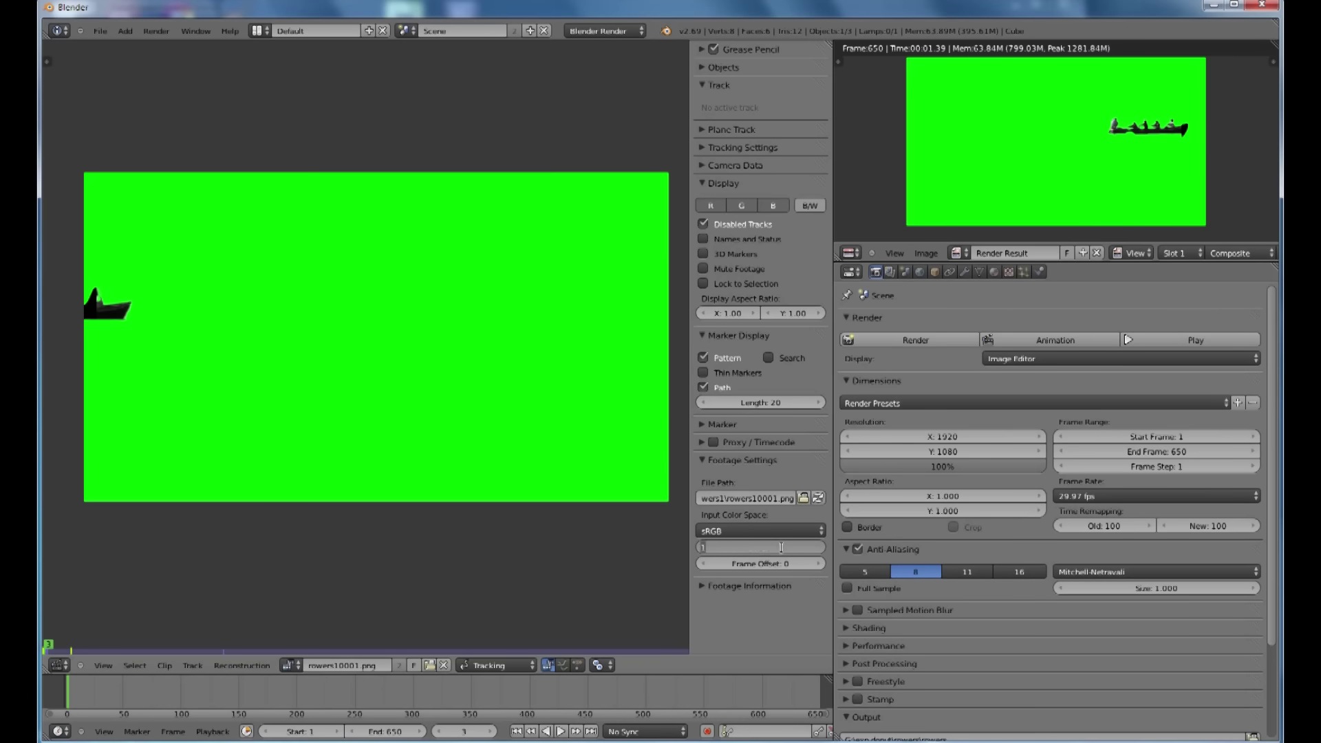
text(250)
key(Return)
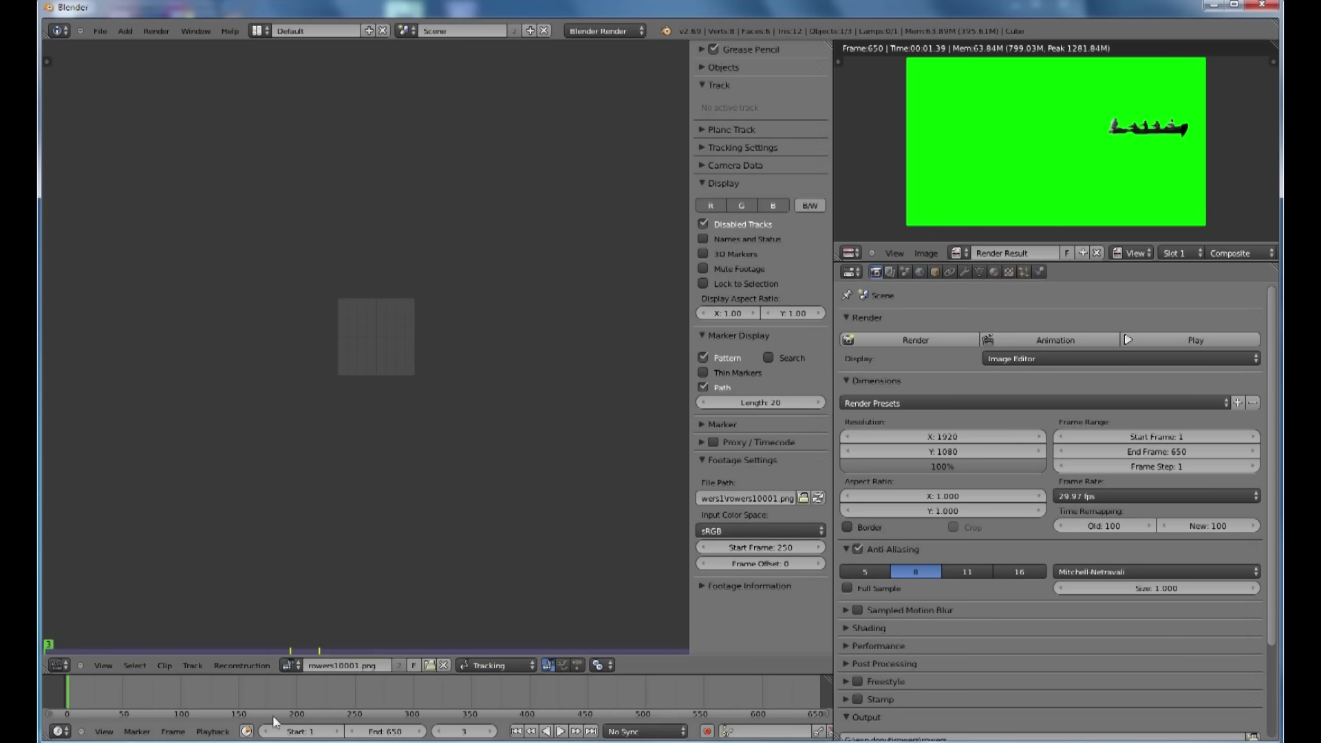
drag(83, 688, 355, 701)
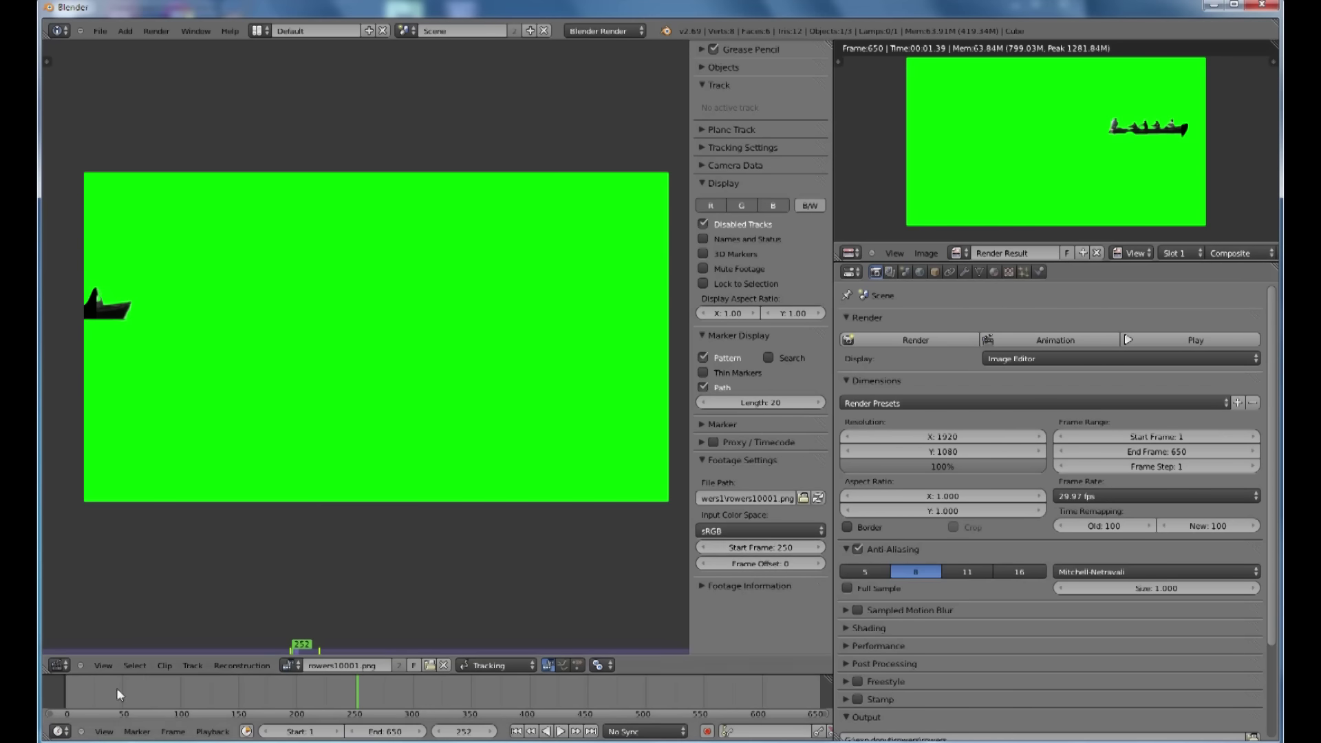
- Show the wake10001.png clip and examine its wake at frames 402 and 445
click(300, 662)
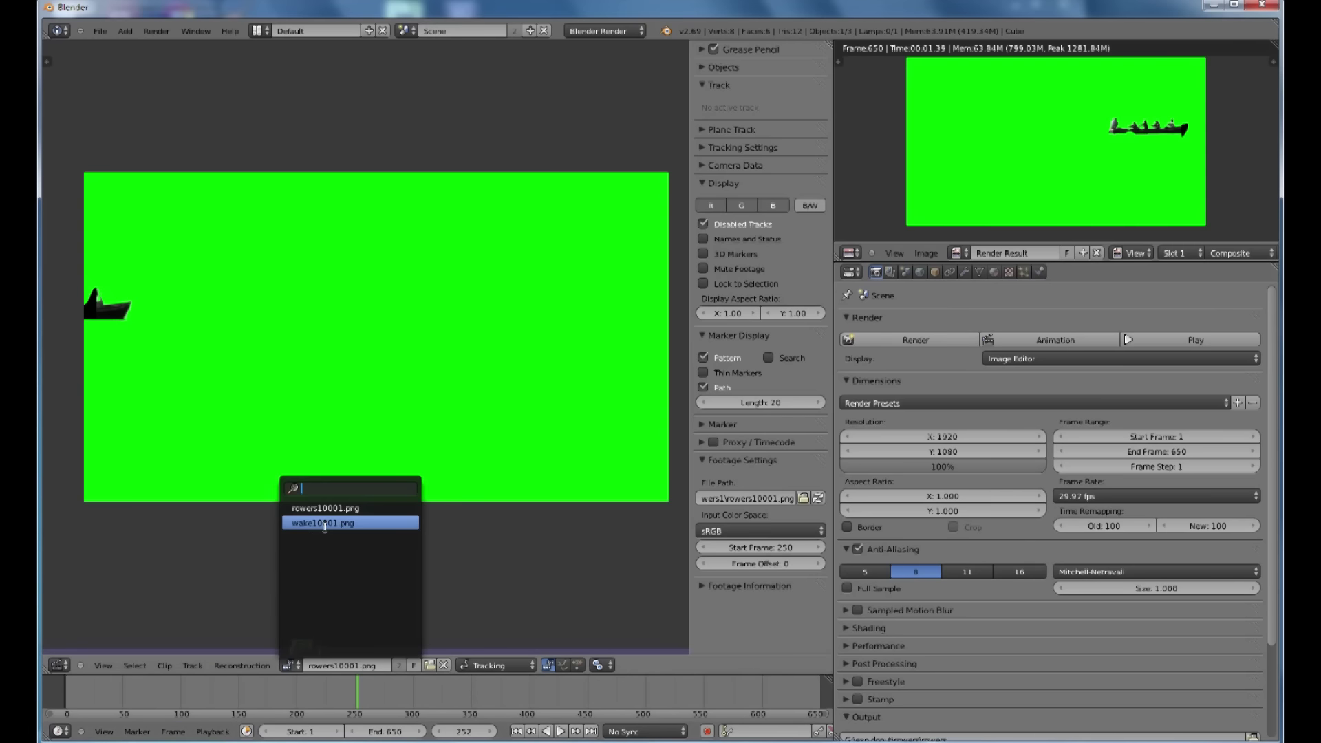
click(325, 524)
drag(305, 695, 530, 713)
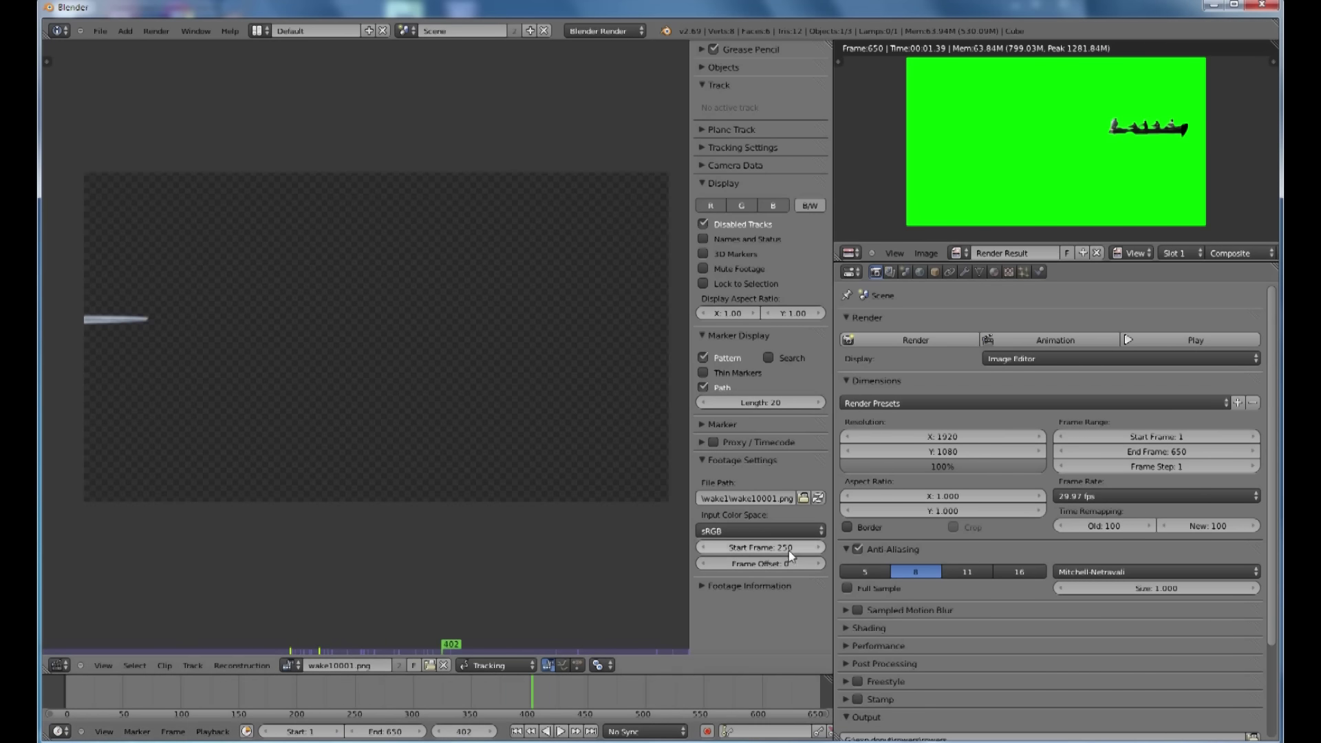
click(539, 690)
mouse_move(564, 688)
mouse_down()
mouse_move(642, 684)
mouse_move(582, 684)
mouse_up()
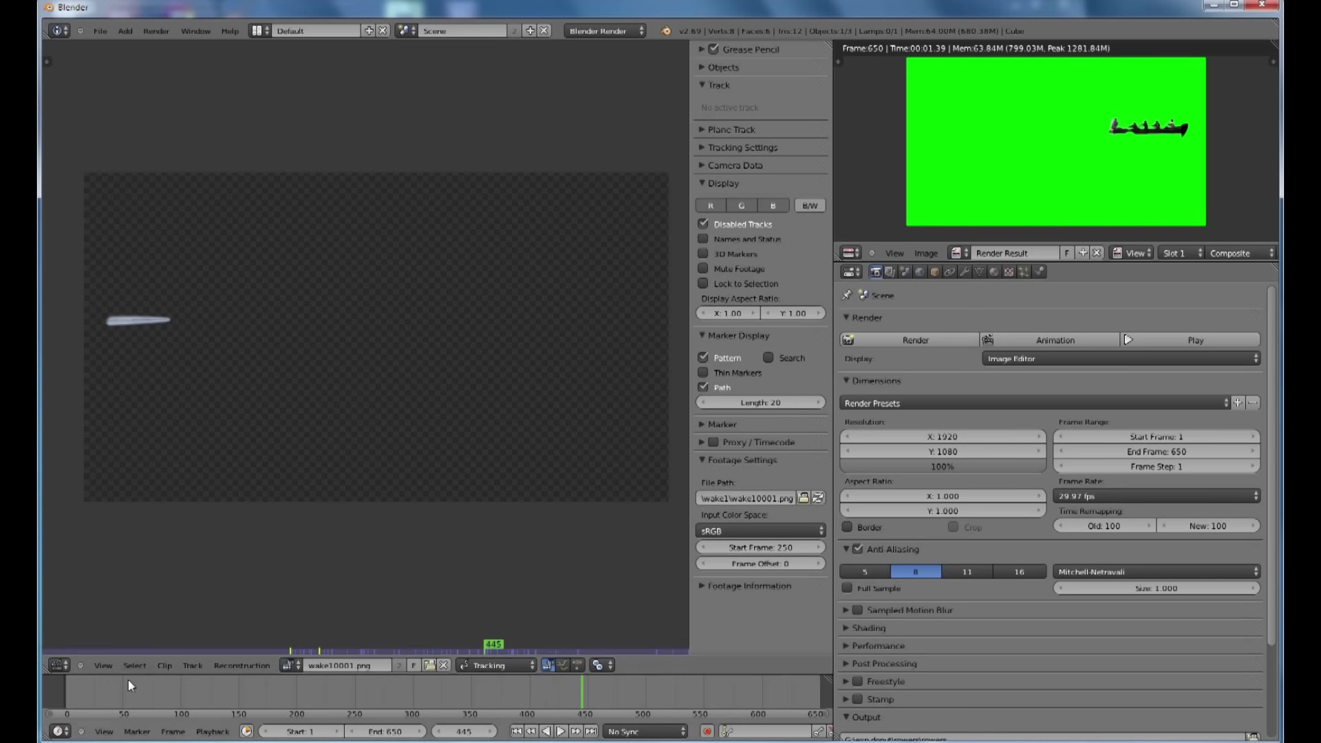
- Change the Movie Clip Editor to the Node Editor and go to frame 46
click(60, 665)
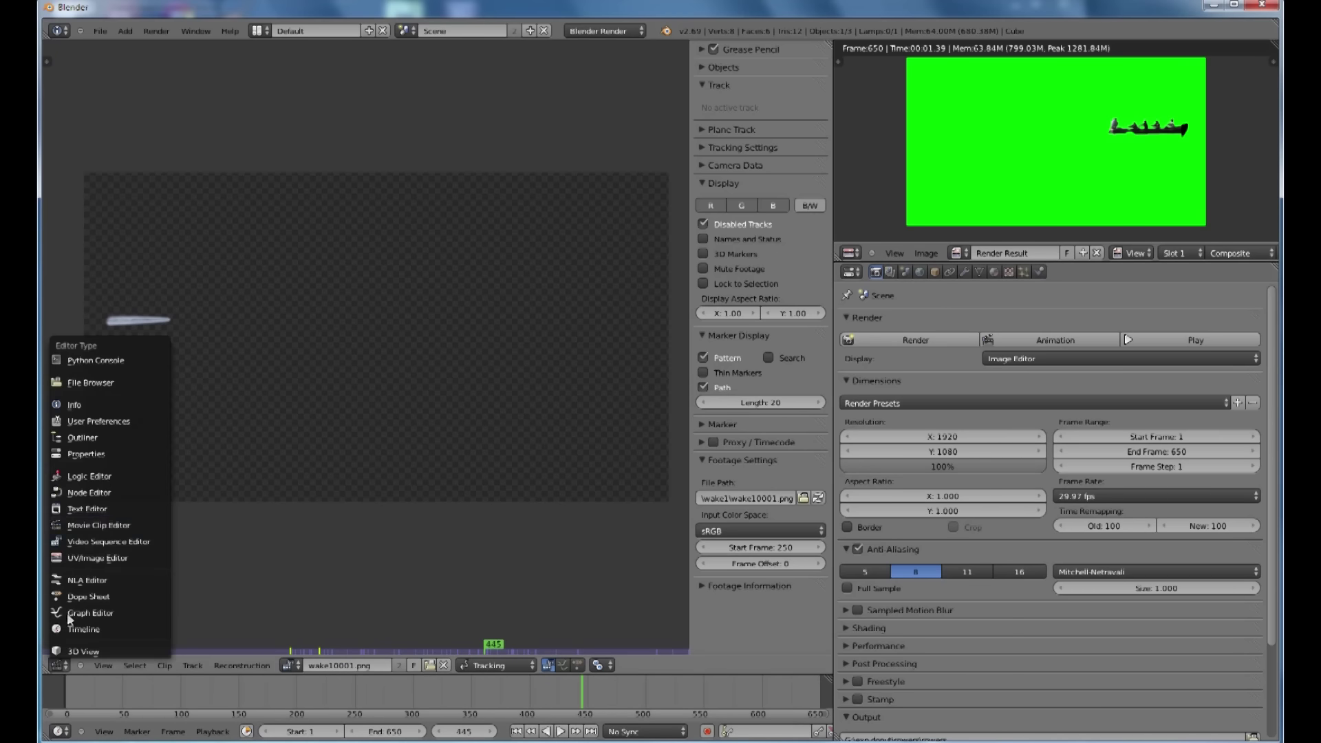
click(76, 492)
drag(204, 688, 118, 686)
- Link the lower Movie Clip node's image output to the lower output node, and move the Alpha Over node up beside the upper Movie Clip node
drag(278, 394, 567, 372)
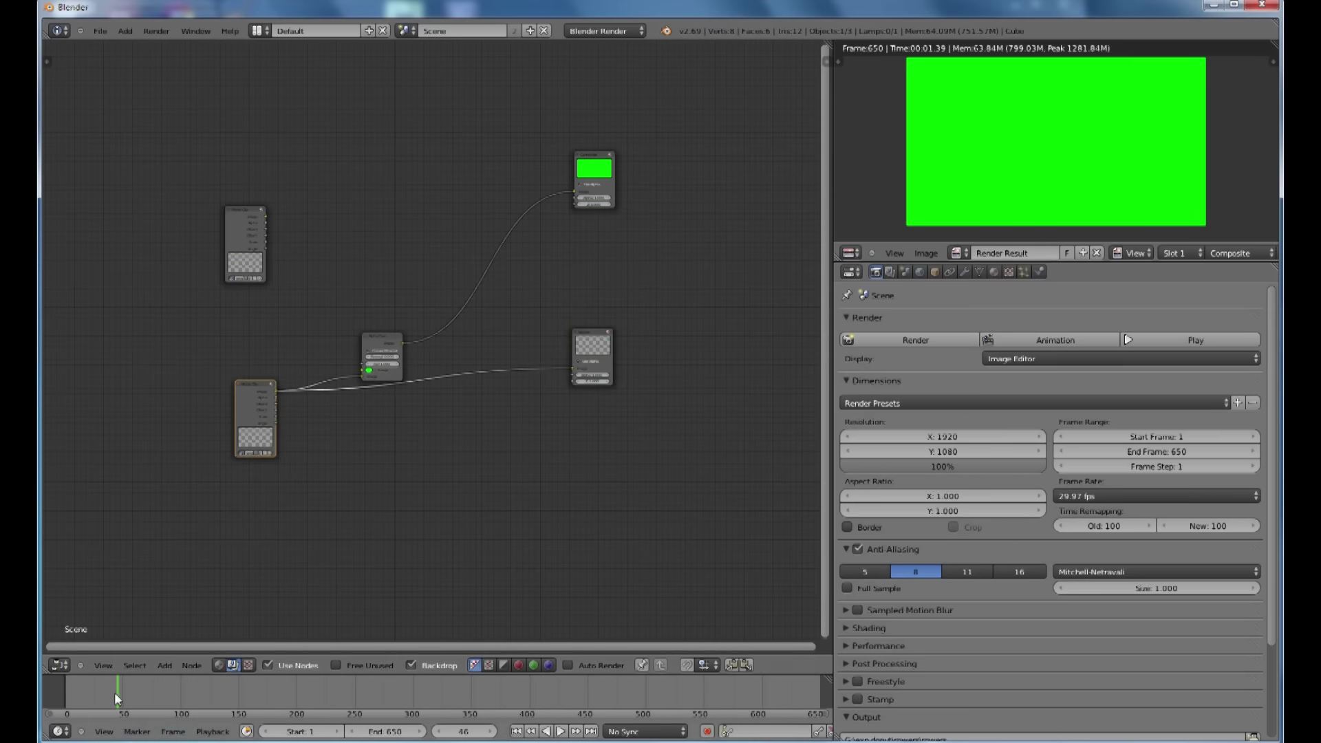
drag(390, 348, 346, 203)
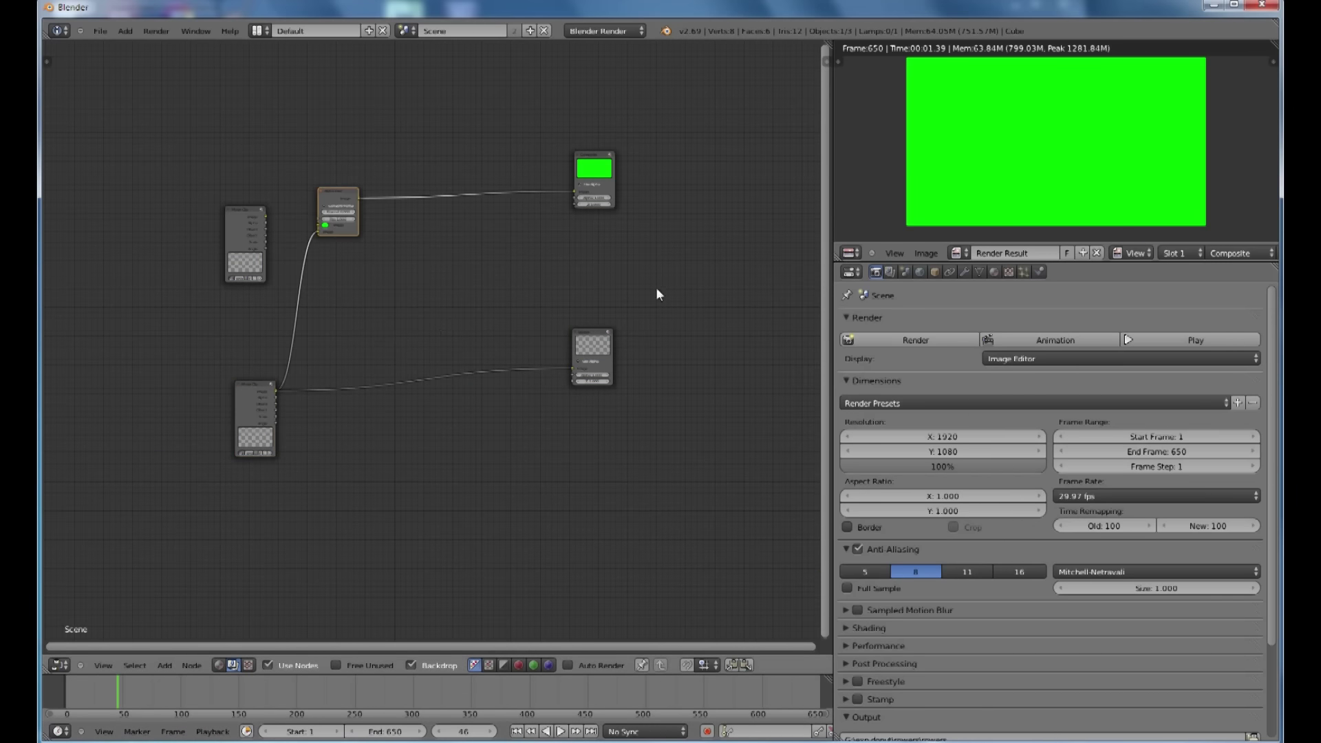
- Check the composite at frame 250 and step back frame by frame to frame 245
drag(124, 687, 357, 695)
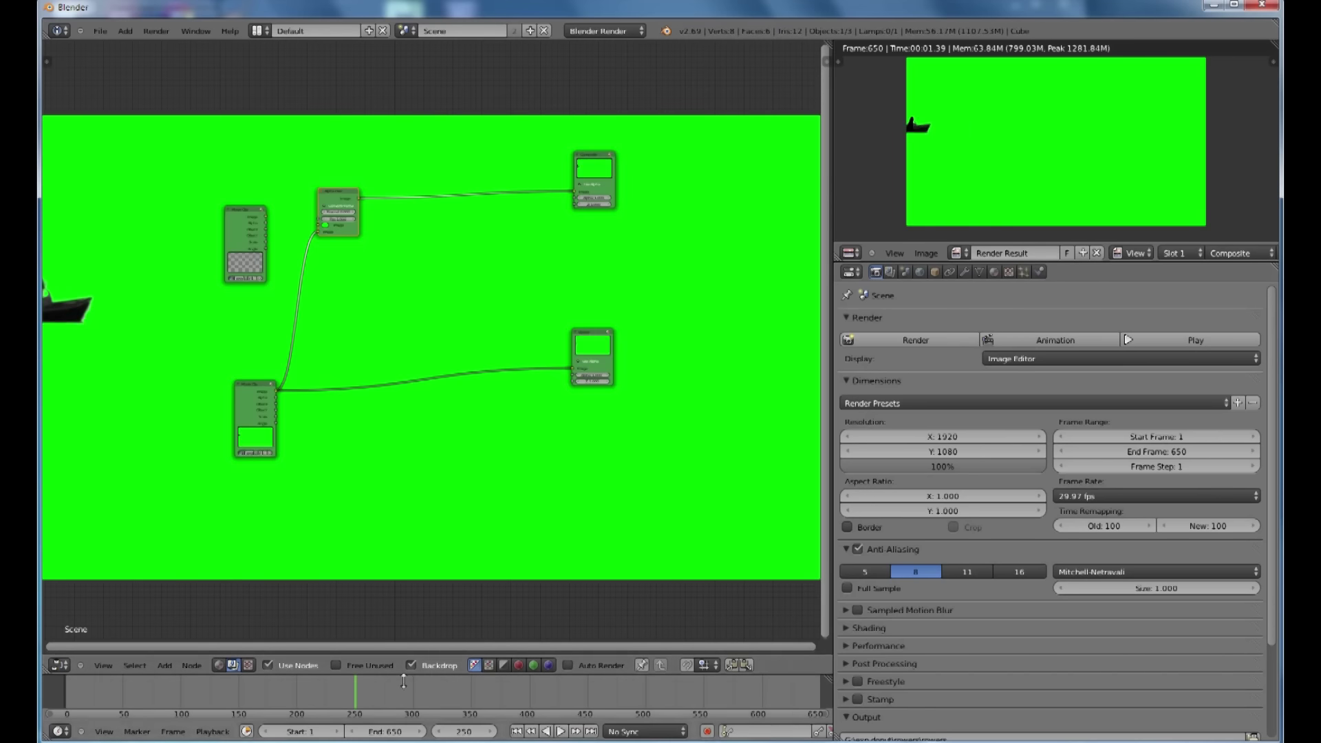
key(Left)
key(Left)
key(Left)
key(Left)
key(Left)
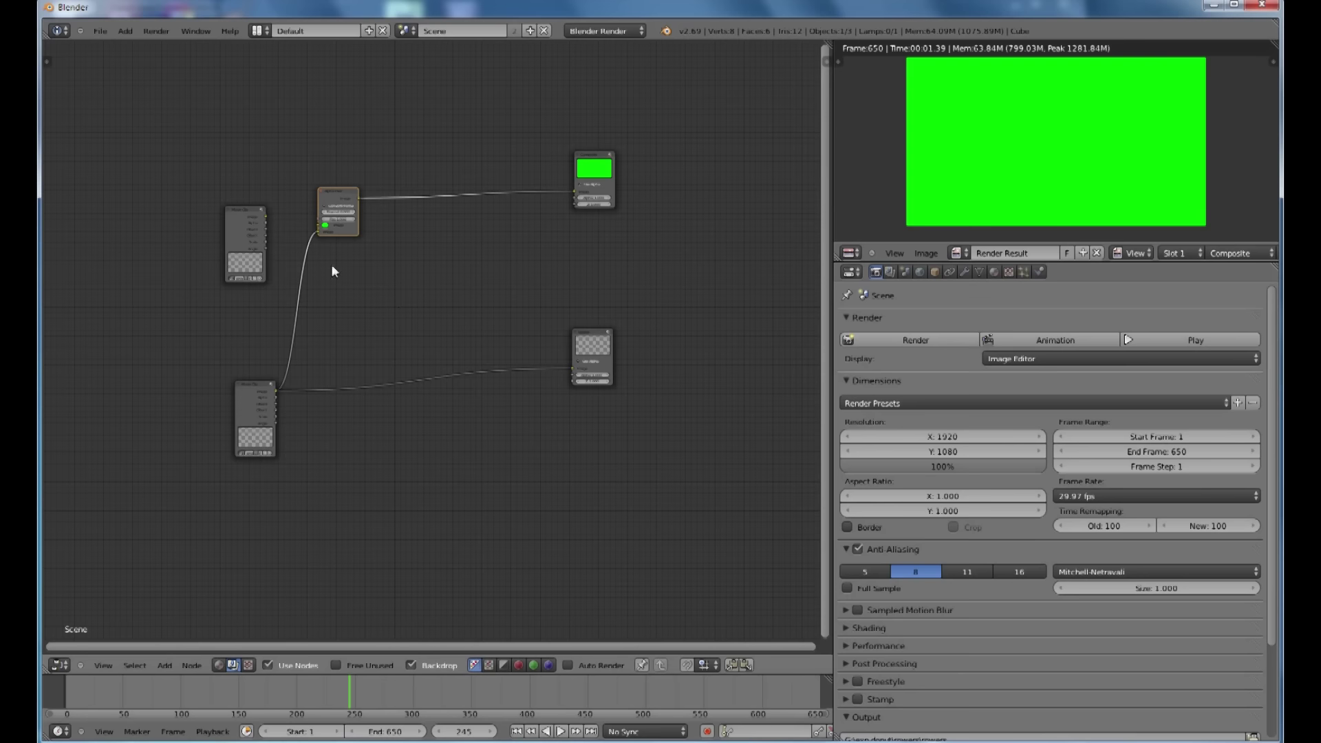
- Move the Alpha Over node midway between the clip and output nodes, link its image to the lower output node too, and inspect its background colour
drag(345, 212, 412, 297)
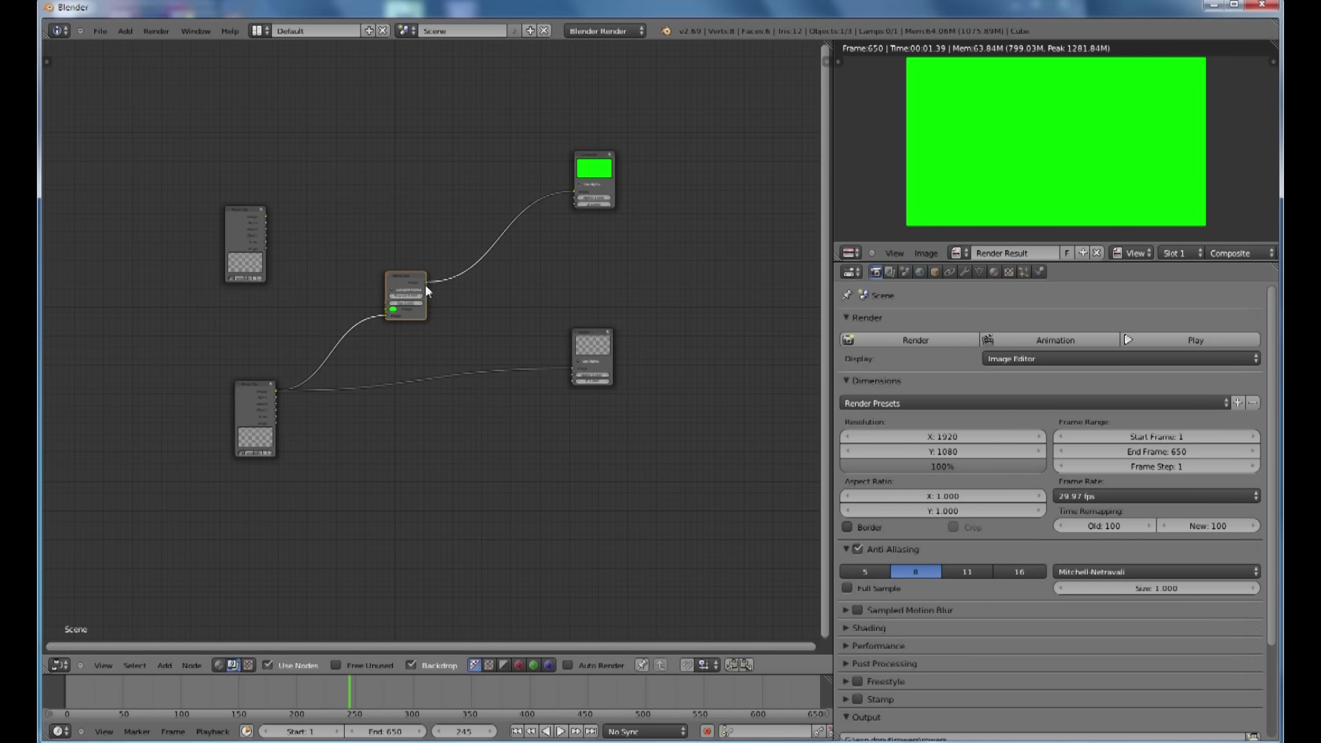
drag(427, 281, 573, 369)
click(394, 310)
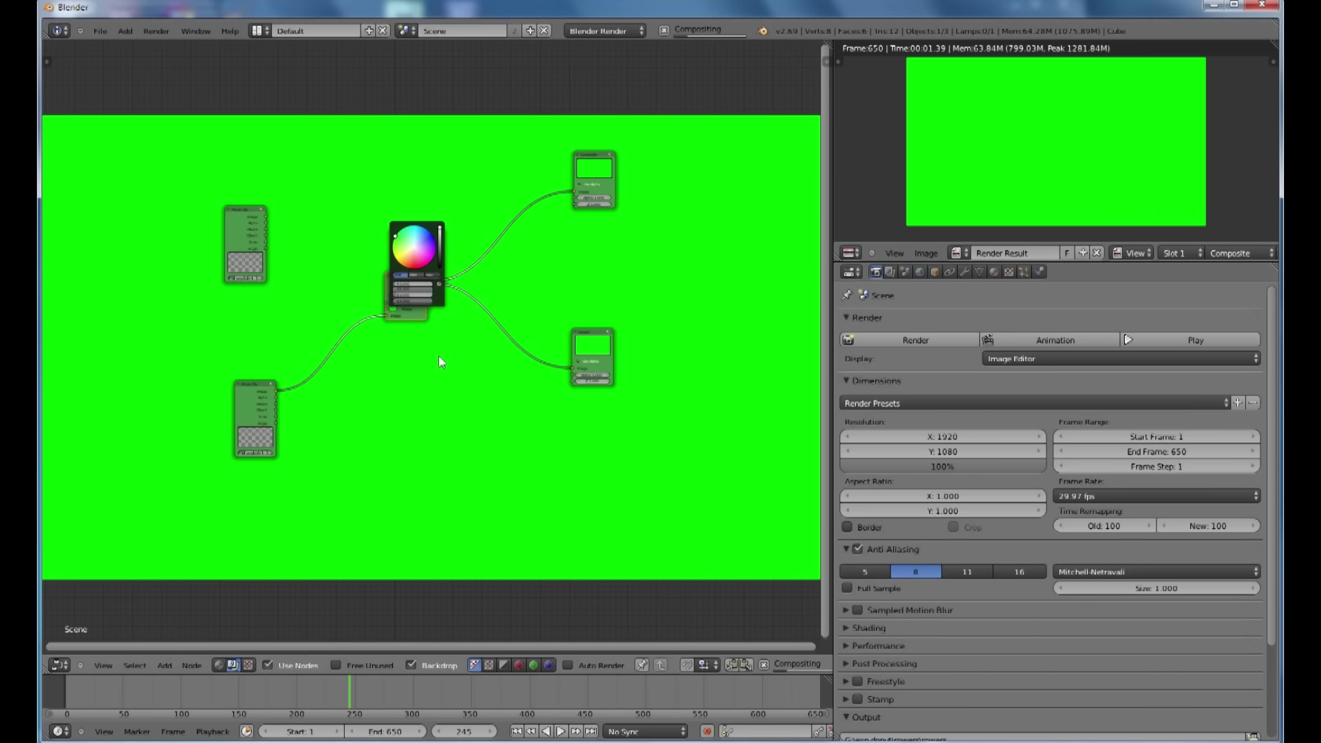
scroll(403, 254, up, 1)
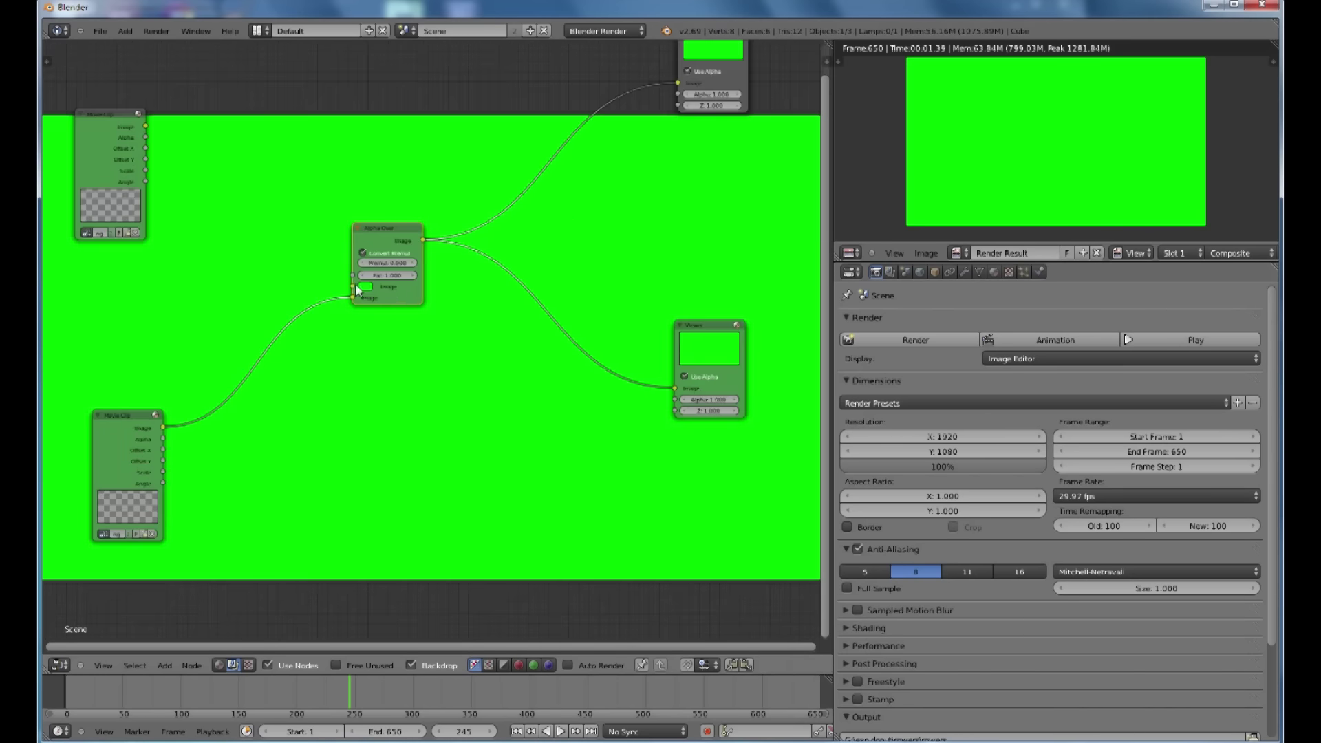
click(360, 285)
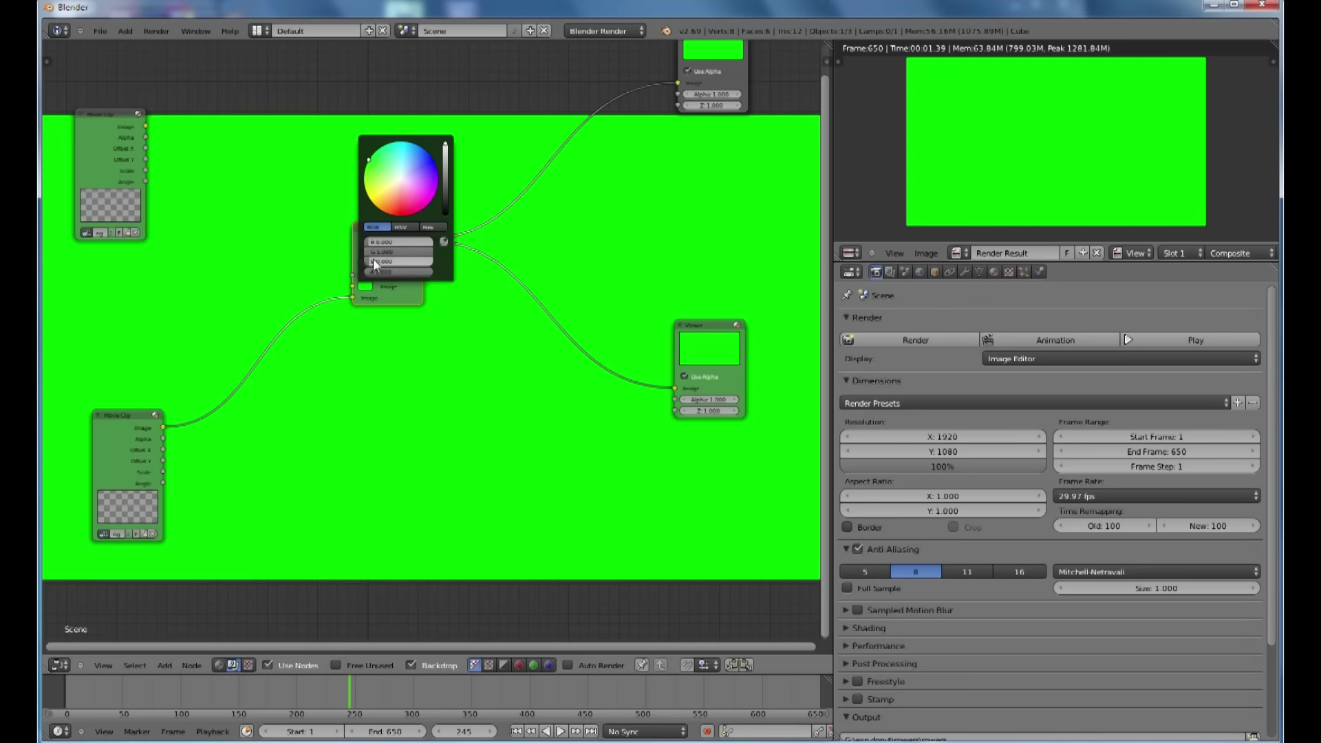
scroll(460, 344, down, 3)
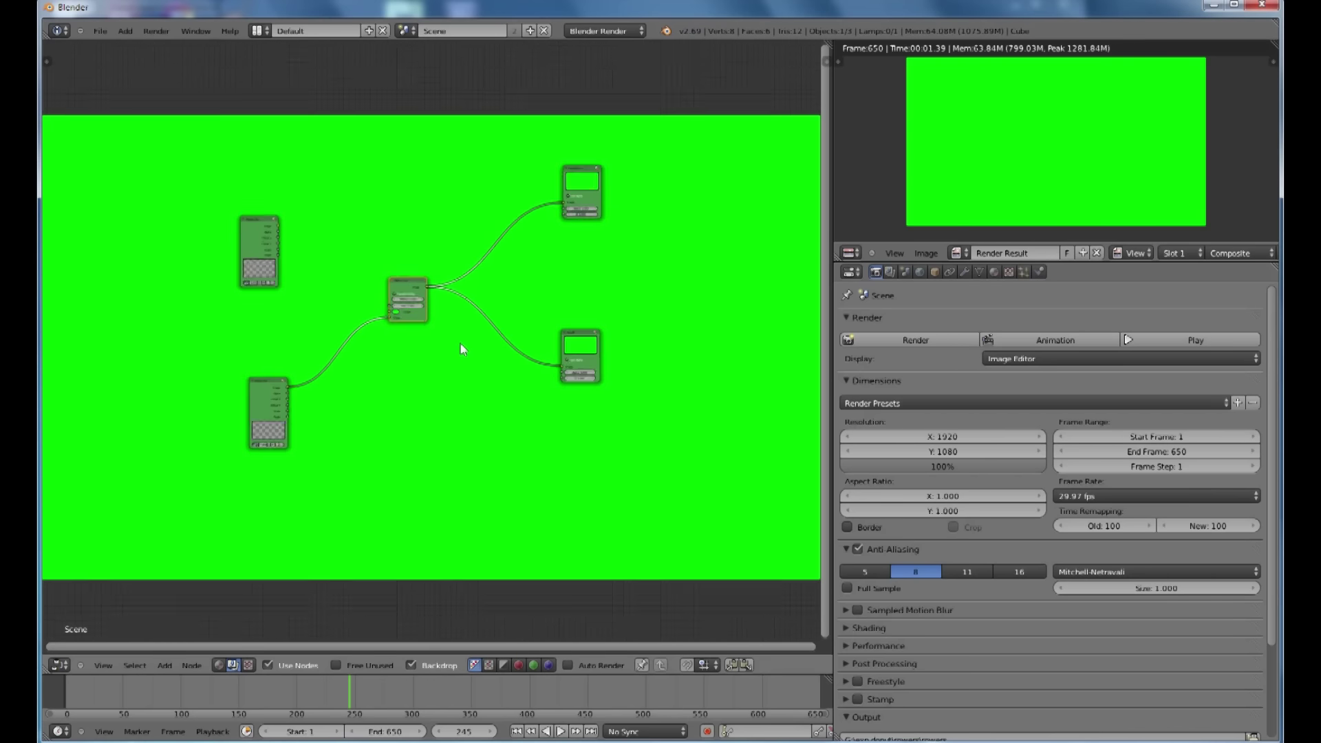
scroll(460, 344, down, 1)
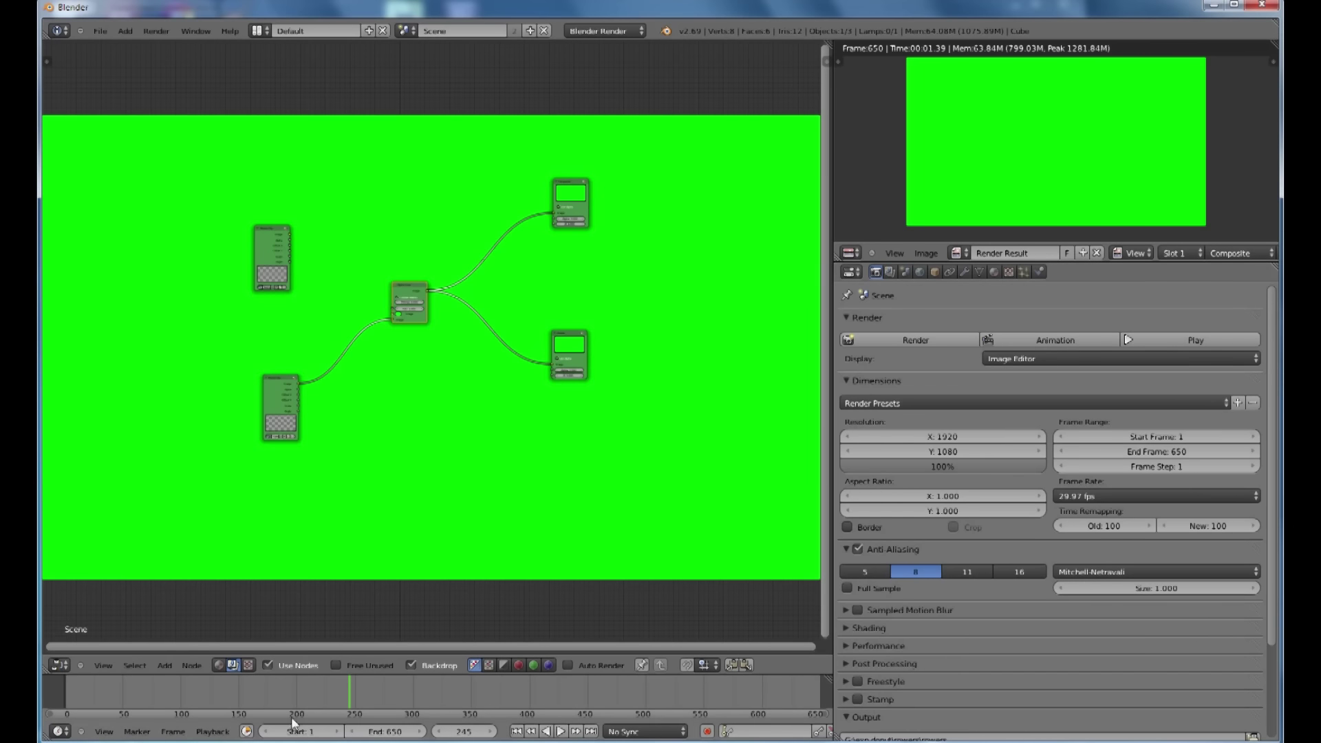
- Link the upper Movie Clip node's image to the Alpha Over's lower image input and scrub the timeline forward
drag(291, 235, 392, 317)
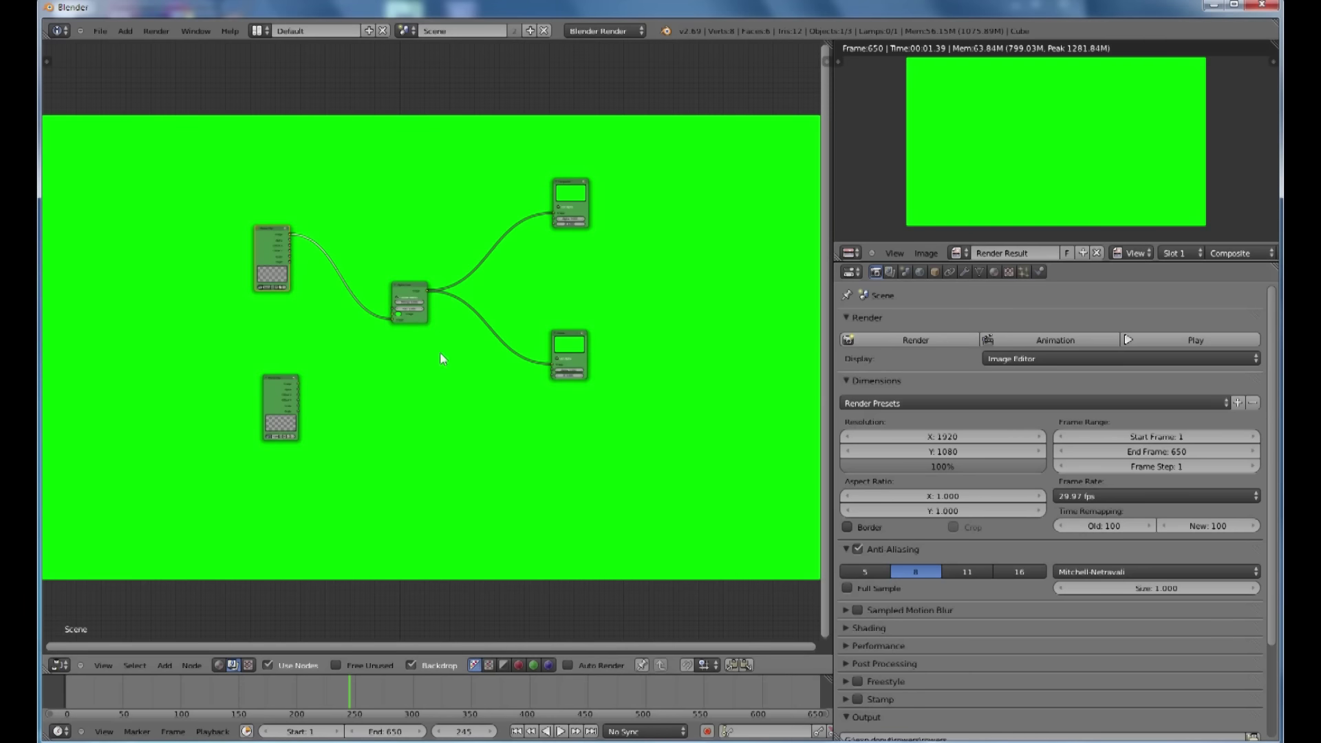
drag(349, 688, 570, 684)
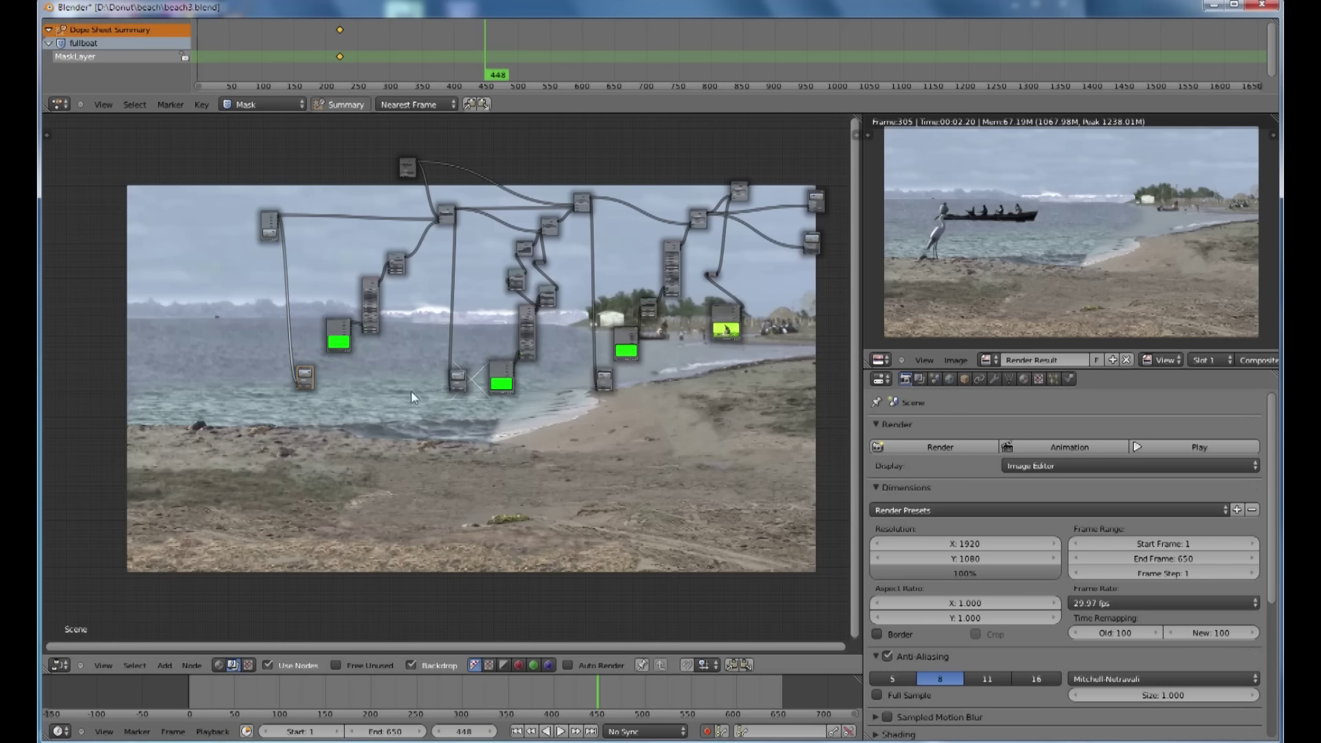
- In beach3.blend, activate the Viewer node fed by the first Alpha Over and move the rowers Movie Clip node slightly down
scroll(390, 415, up, 3)
middle_drag(335, 400, 512, 474)
scroll(431, 391, up, 3)
drag(277, 147, 261, 248)
scroll(486, 462, up, 1)
middle_drag(486, 462, 399, 449)
click(579, 436)
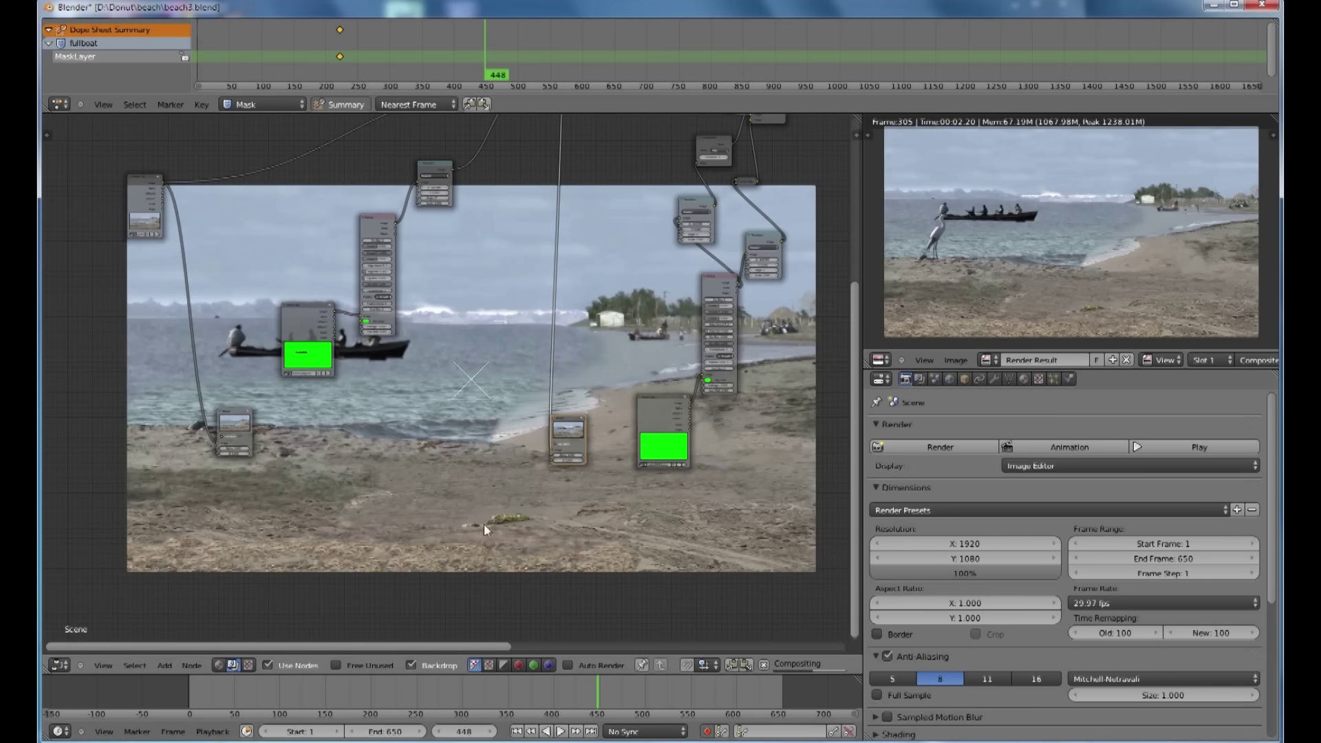
middle_drag(480, 416, 477, 382)
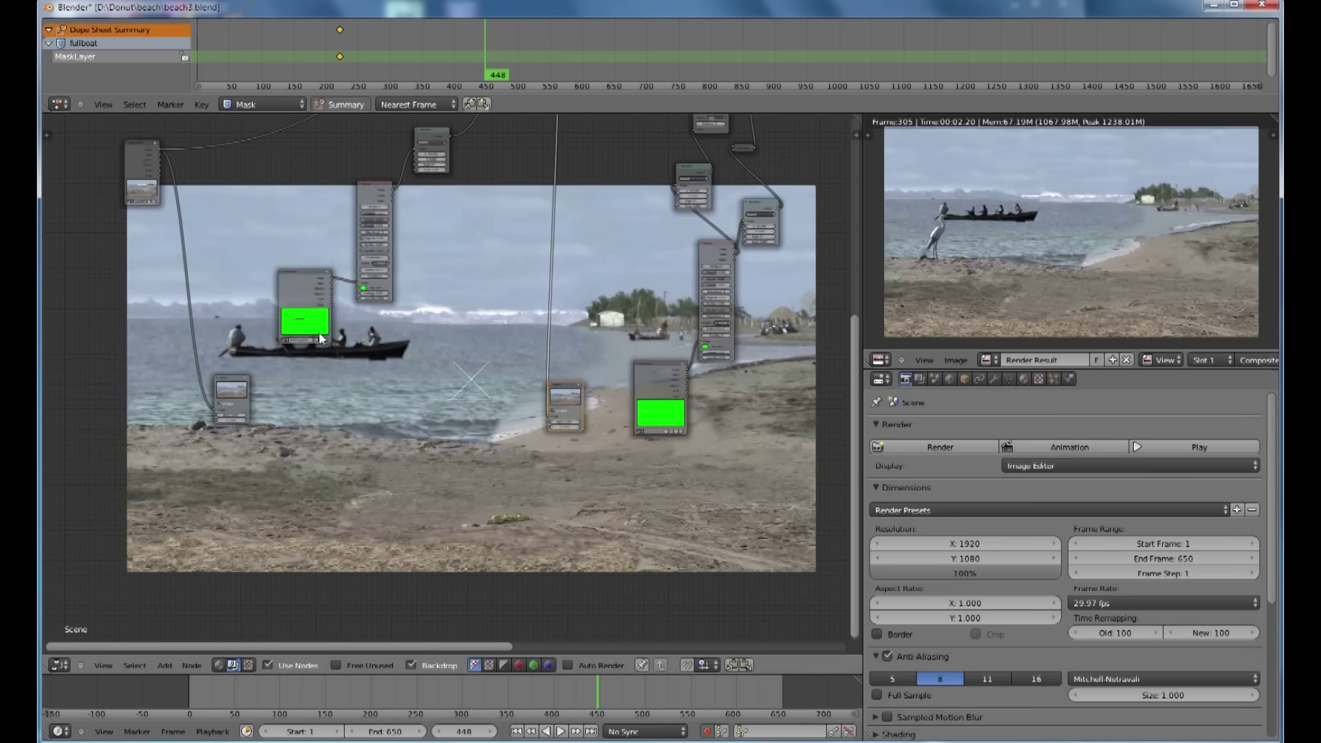
drag(296, 275, 291, 301)
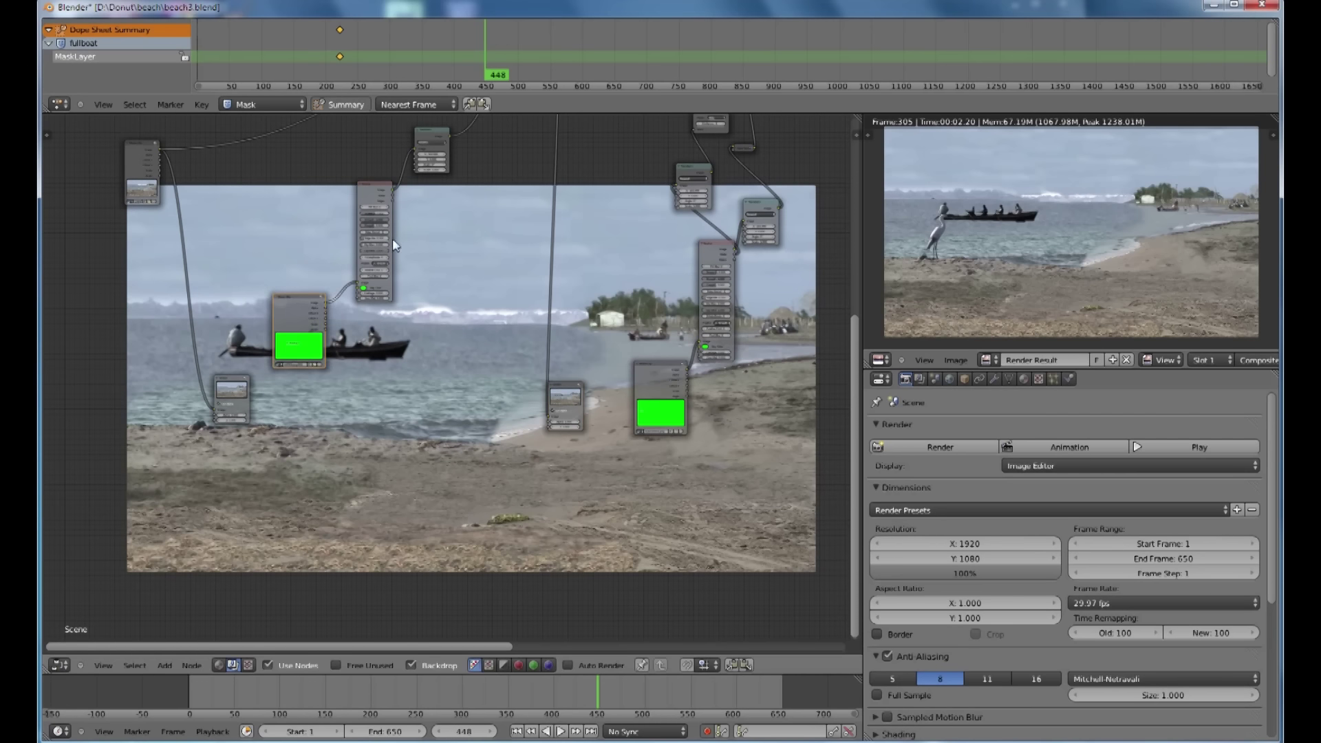
click(378, 201)
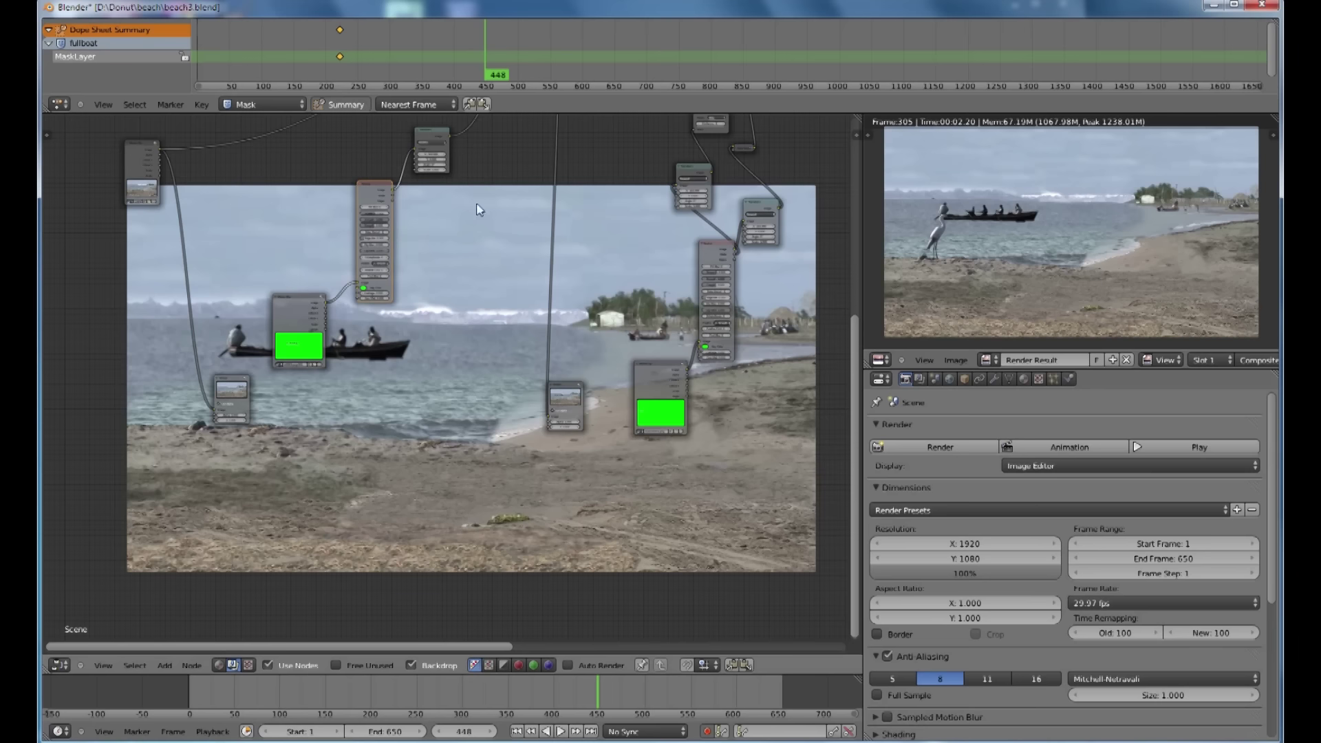
- Go to frame 250 and compare the rowers' entry into the shot with frame 249
middle_drag(477, 207, 447, 279)
click(464, 731)
text(25)
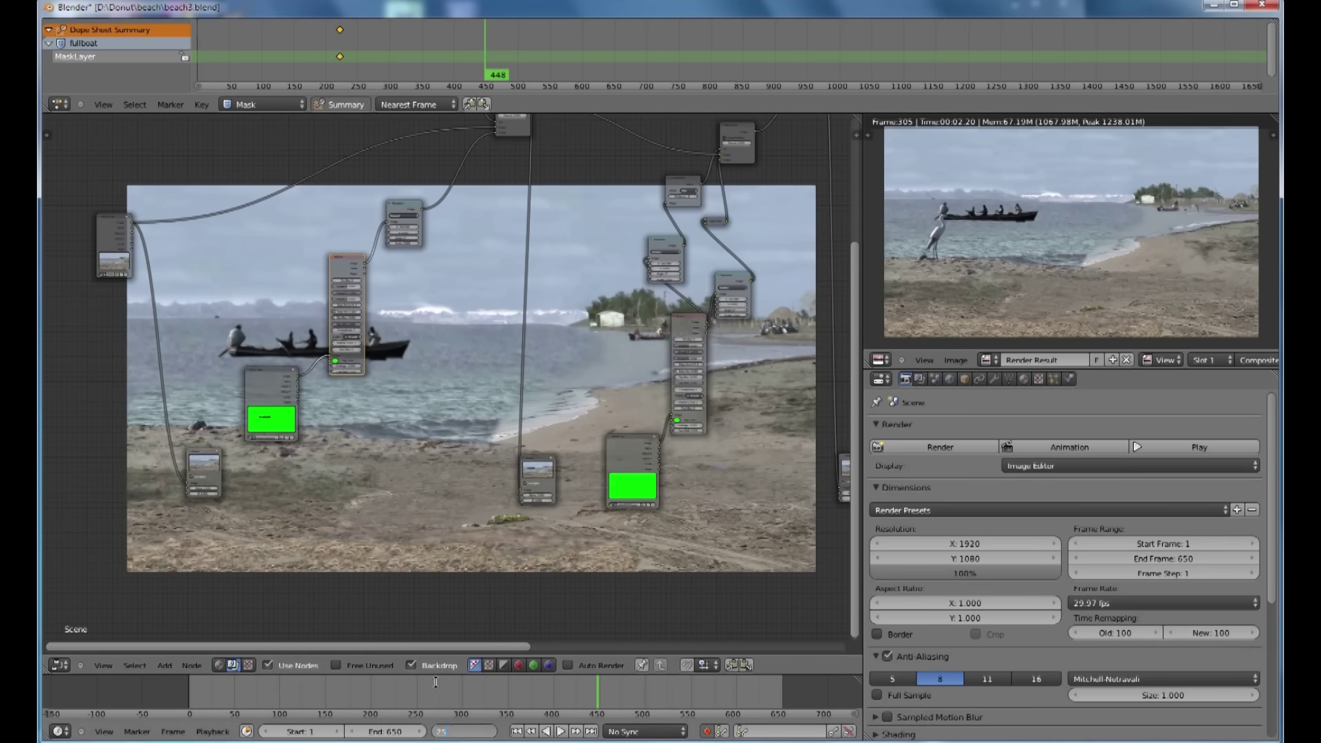
key(Return)
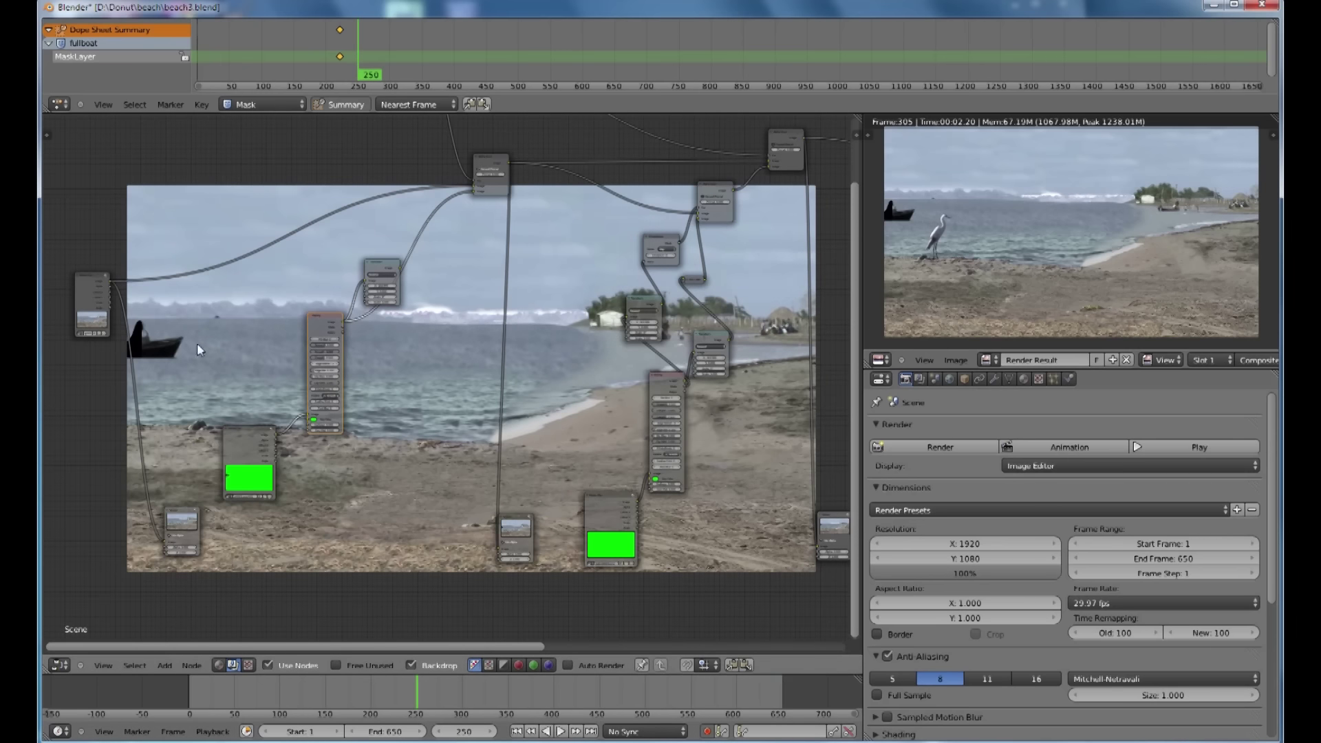
key(Left)
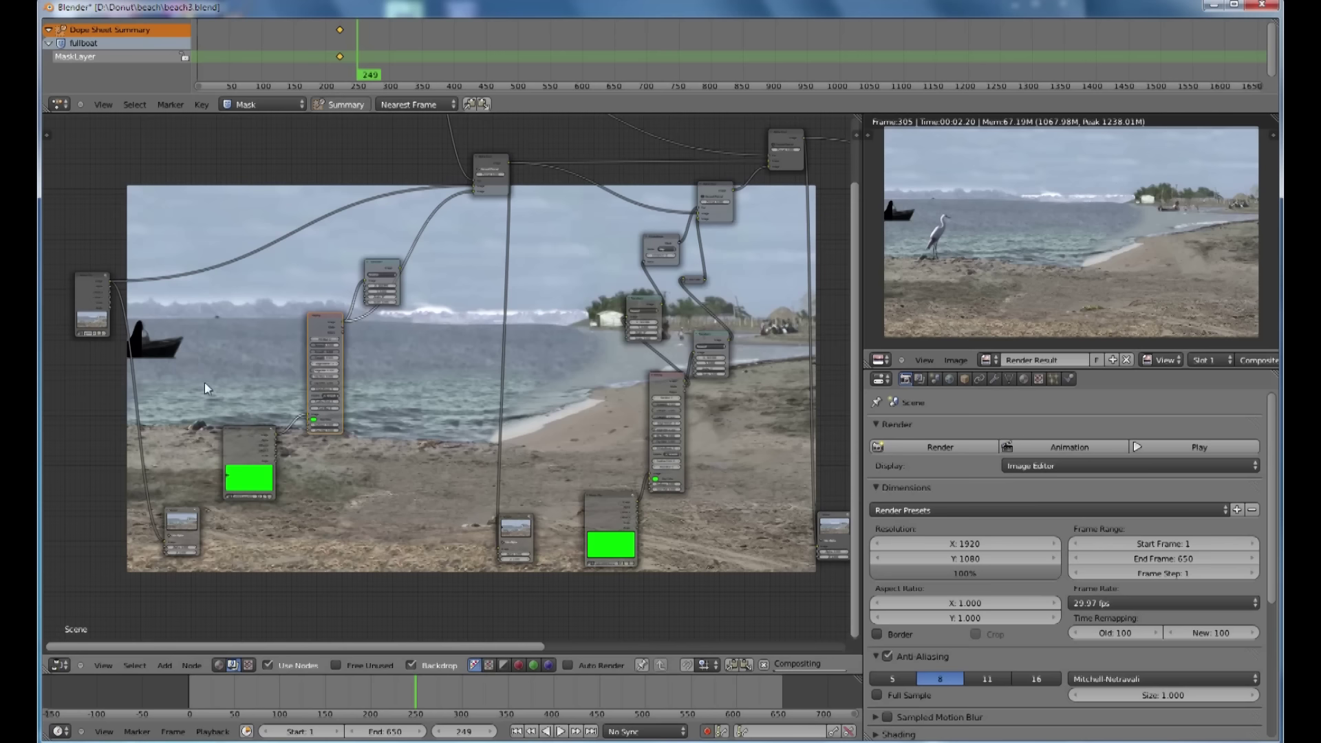
key(Right)
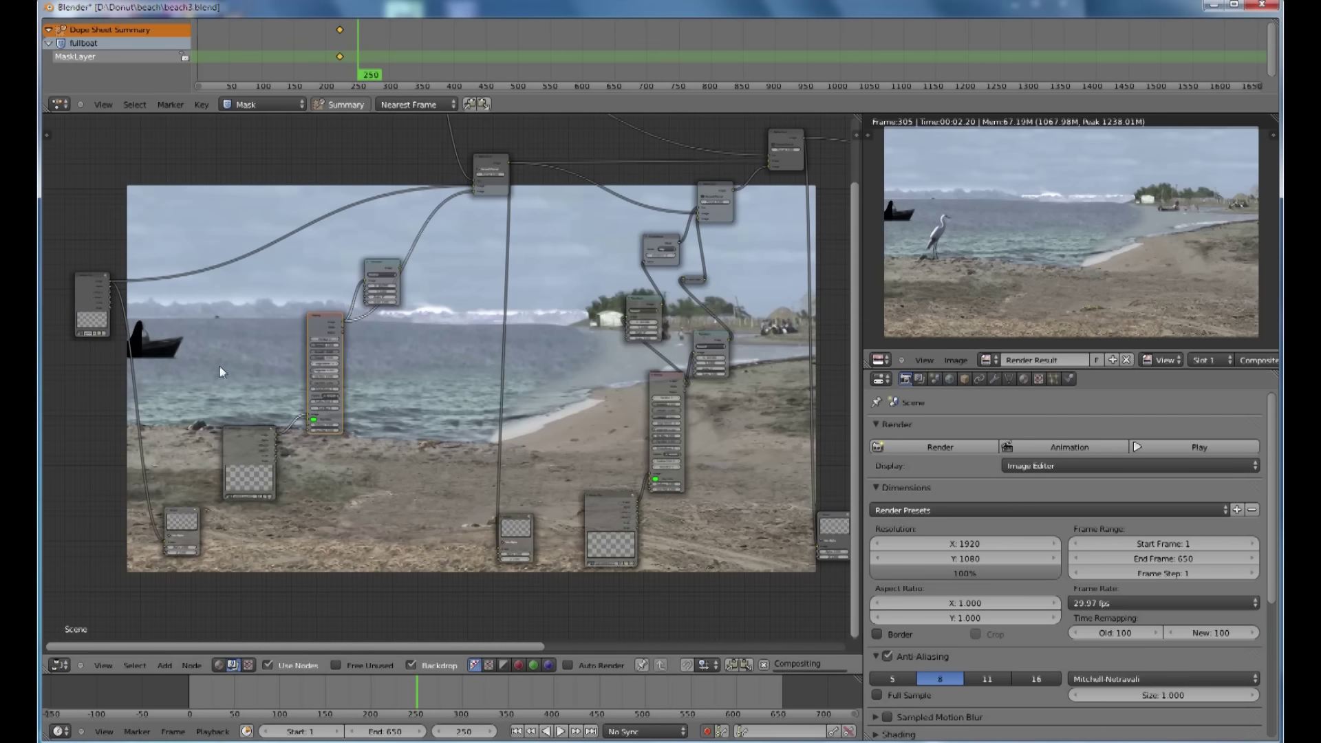
- Link the rowers' Transform node output into the first Alpha Over and disconnect the mask from that Alpha Over's factor input
drag(378, 260, 475, 192)
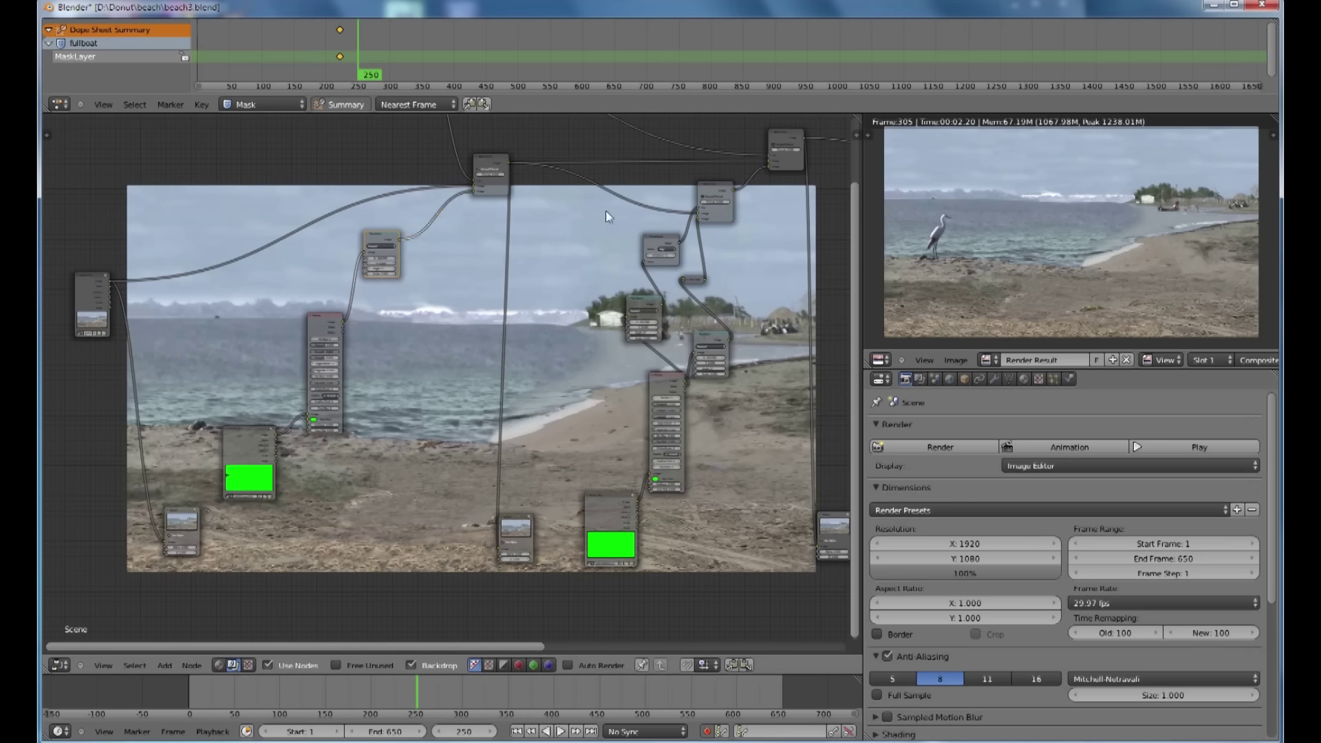
middle_drag(581, 271, 575, 291)
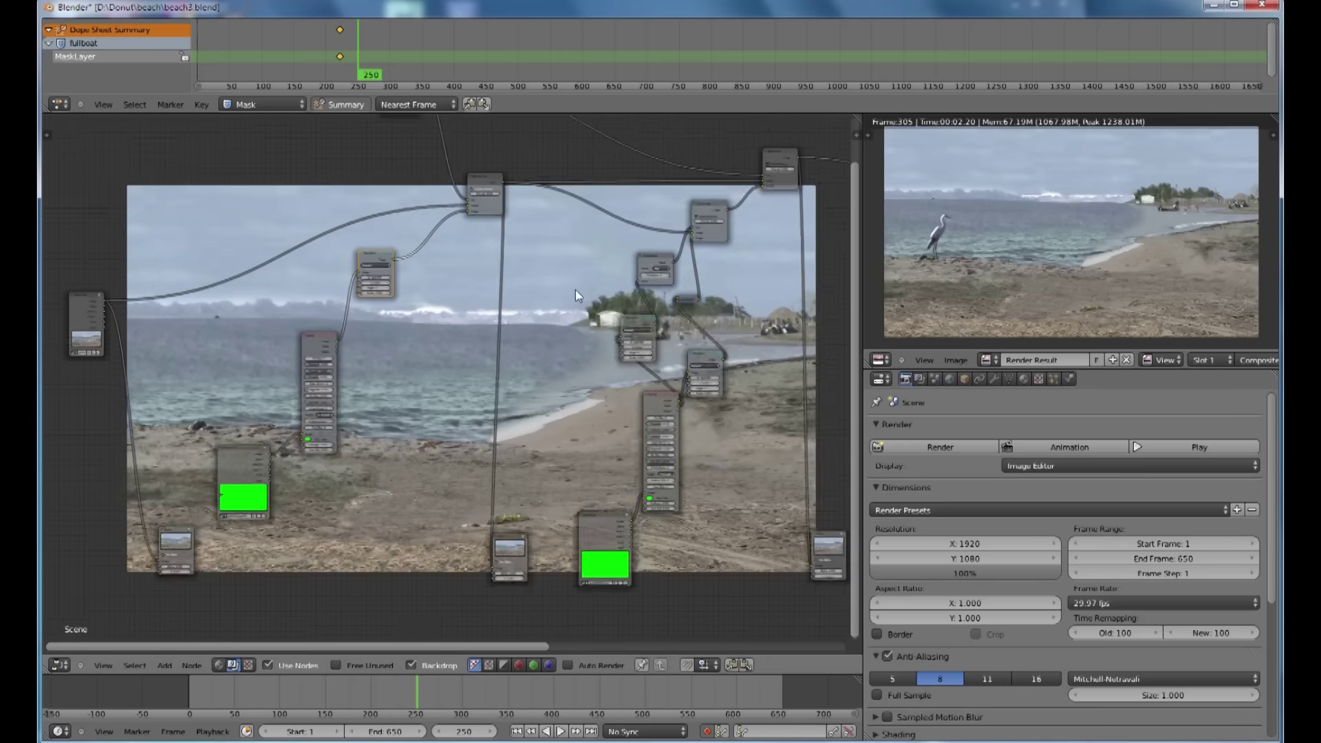
scroll(575, 290, up, 1)
drag(462, 187, 450, 165)
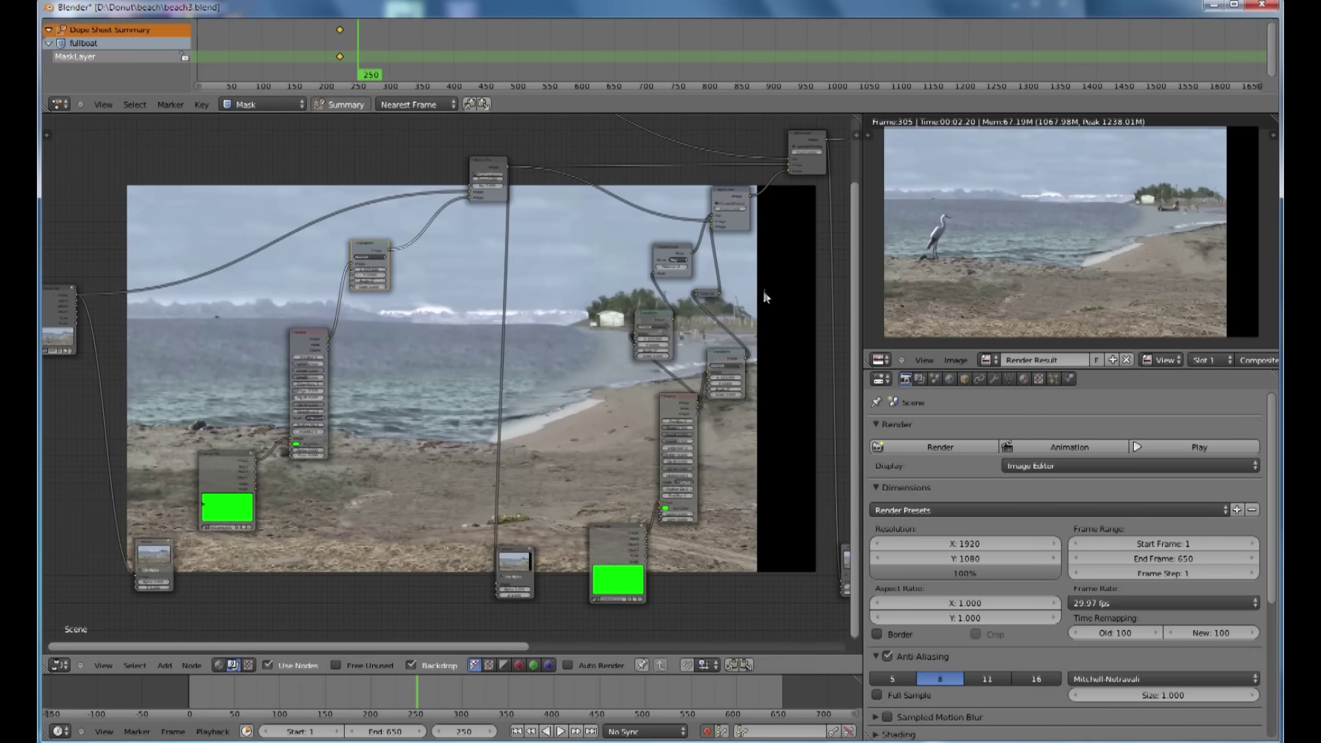
- In the Movie Clip Editor, nudge the fullboat mask's top-right control point slightly inward at frame 250, and return to the Node Editor
click(61, 664)
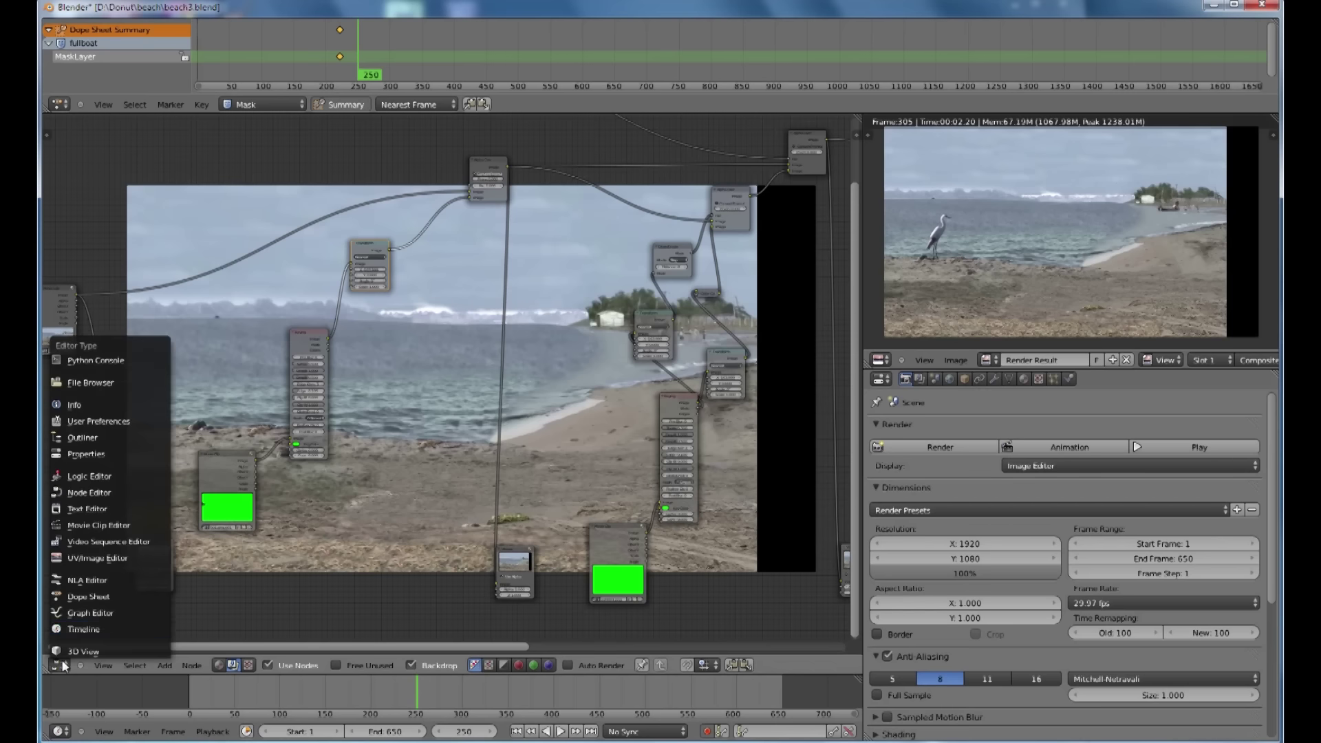
click(77, 526)
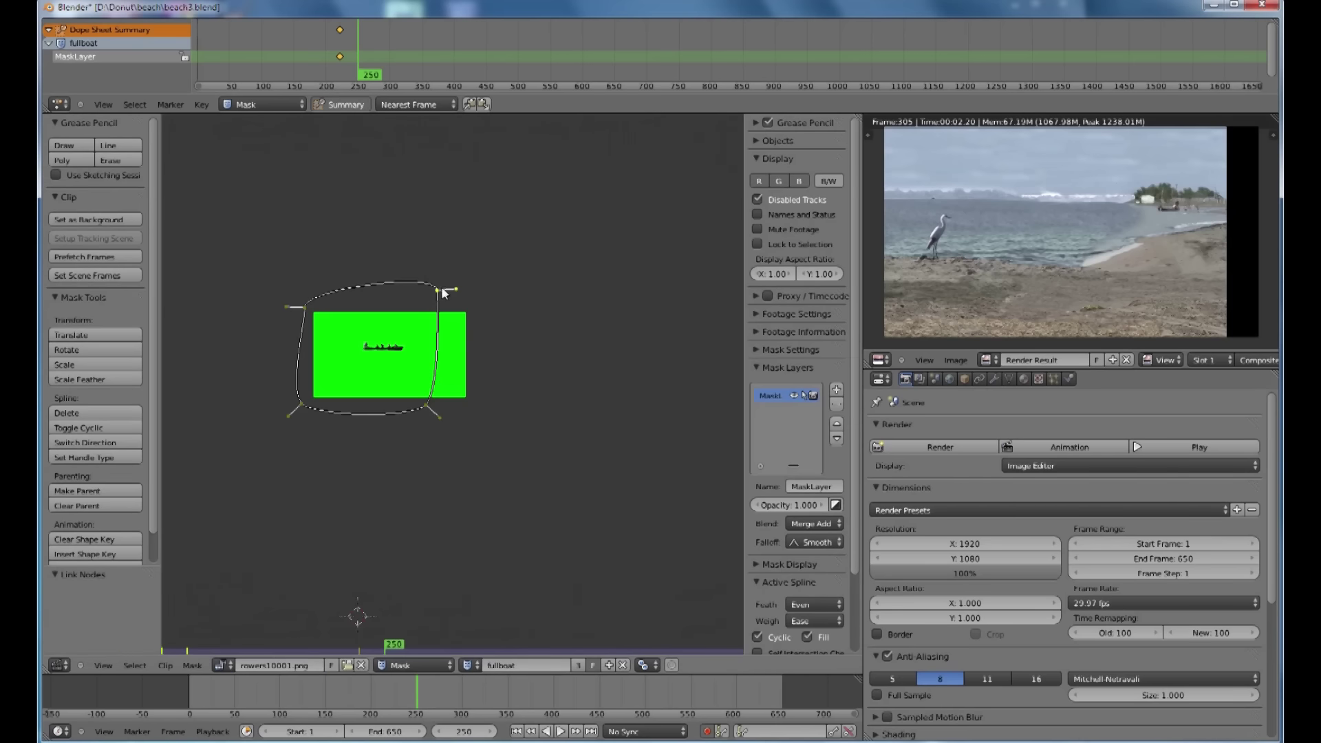
drag(441, 290, 432, 291)
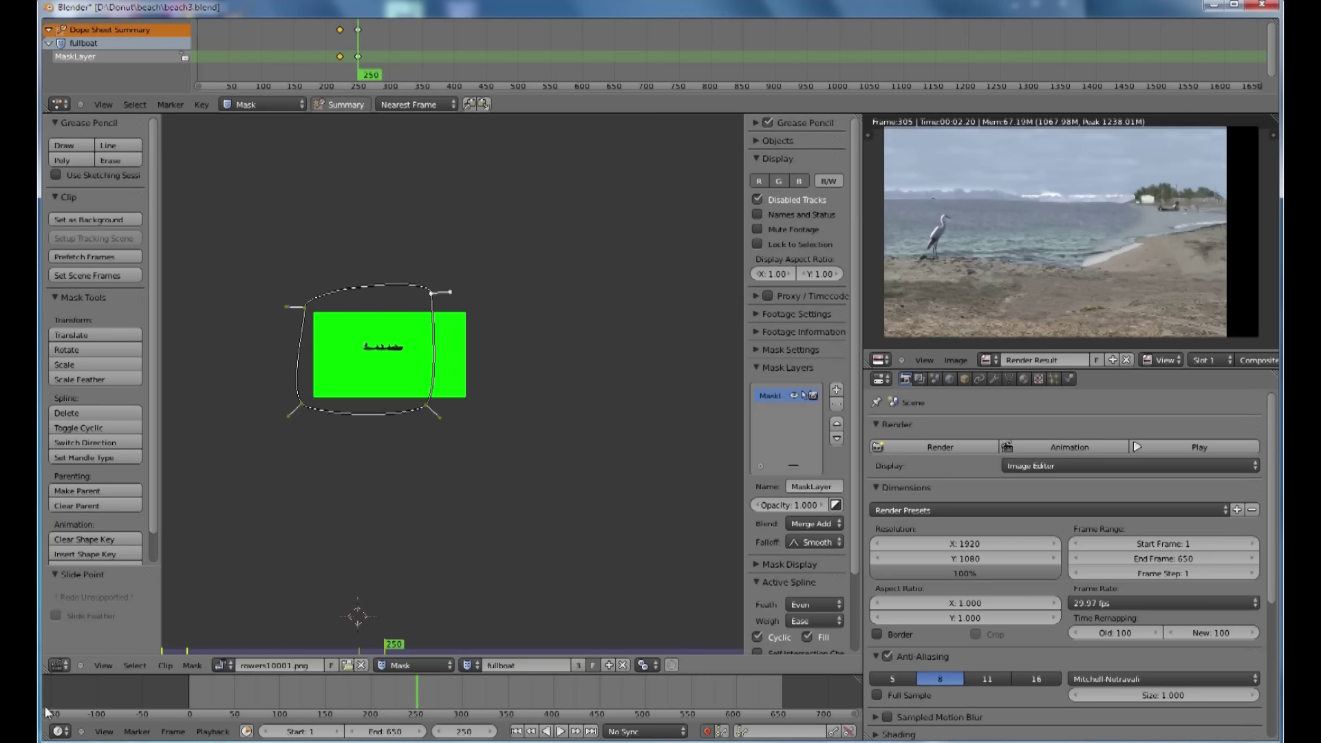
click(59, 666)
click(84, 492)
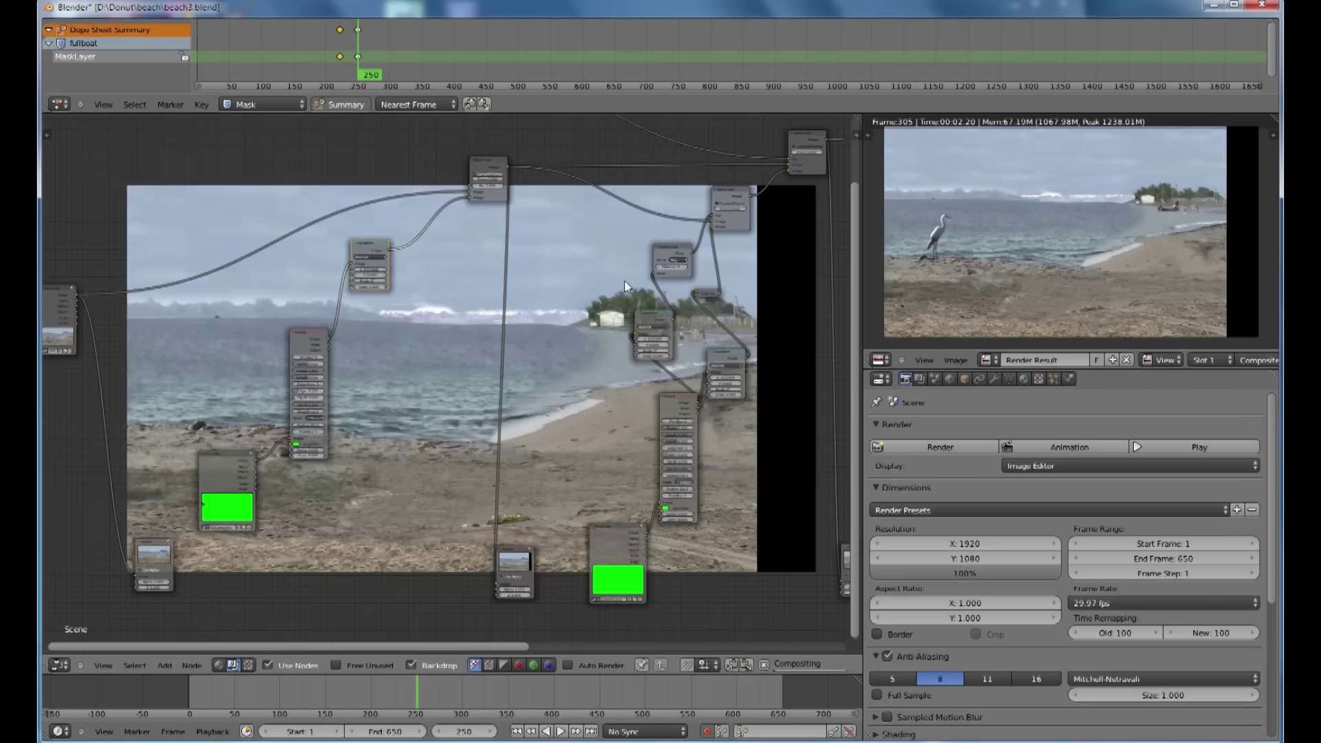
- Choose the mask in the Mask node and link its output to the first Alpha Over's factor input
middle_drag(490, 291, 490, 397)
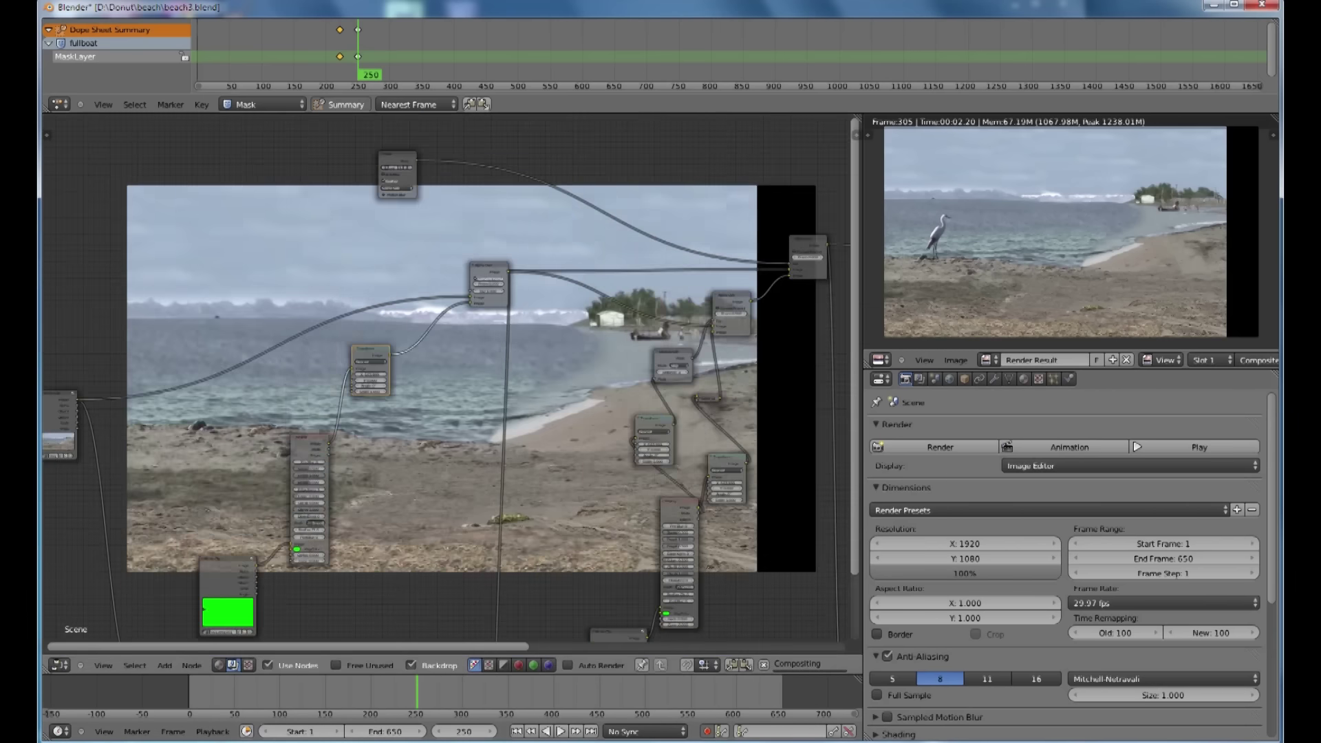
click(398, 167)
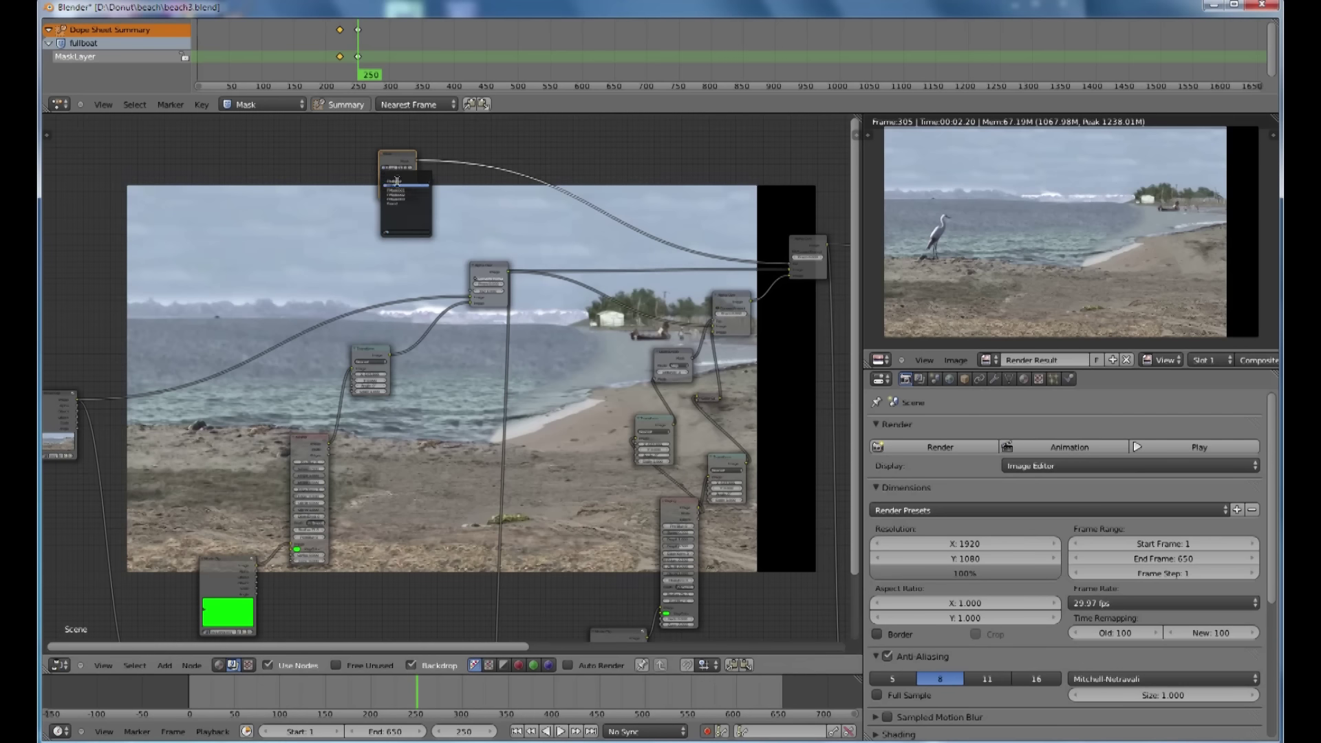
click(397, 183)
drag(416, 161, 467, 288)
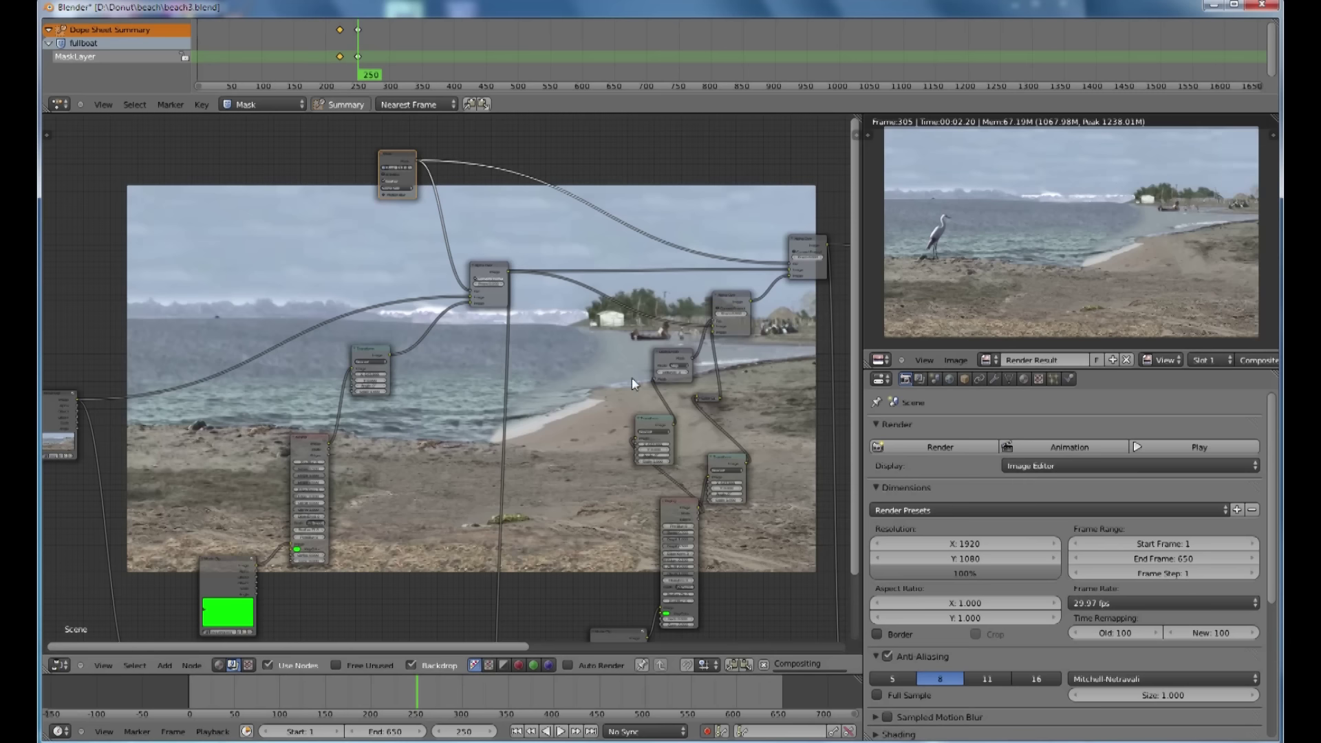
- Activate the Viewer node of the second compositing stage and go to frame 416
middle_drag(607, 372, 612, 182)
click(539, 482)
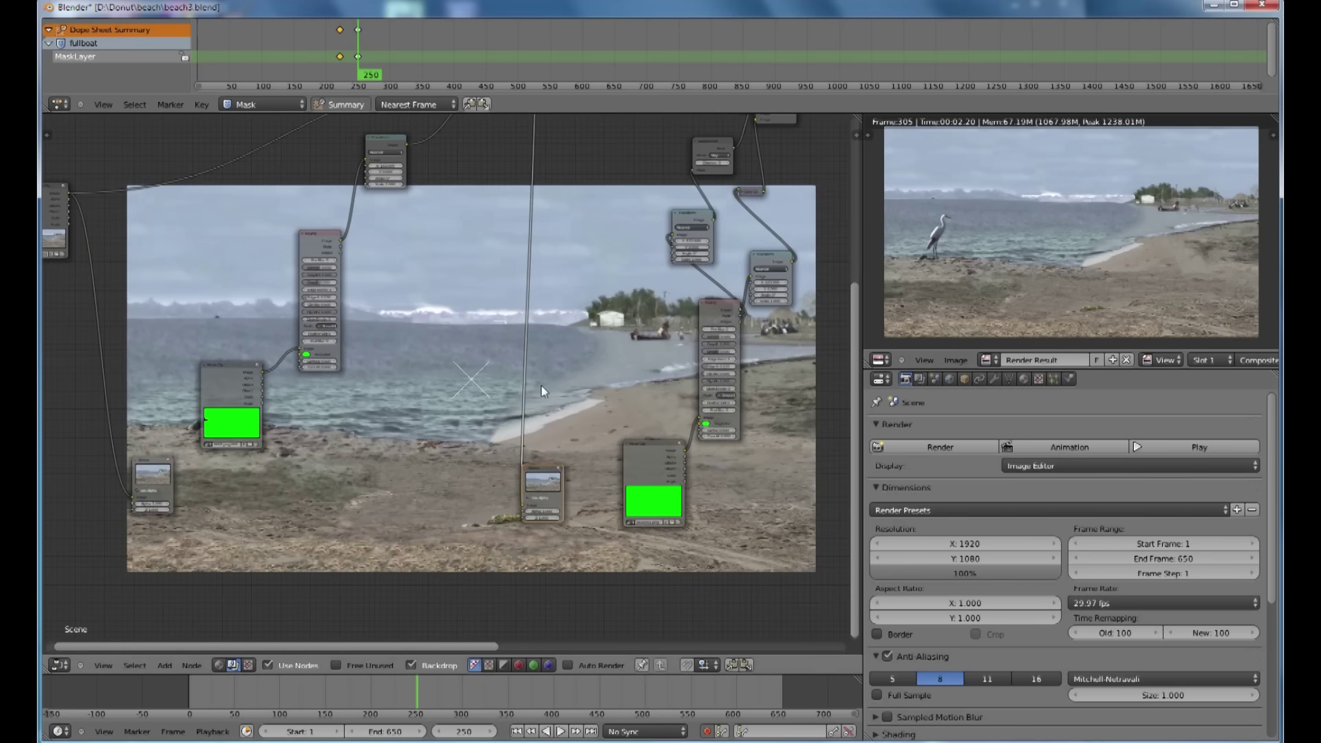
middle_drag(461, 291, 366, 354)
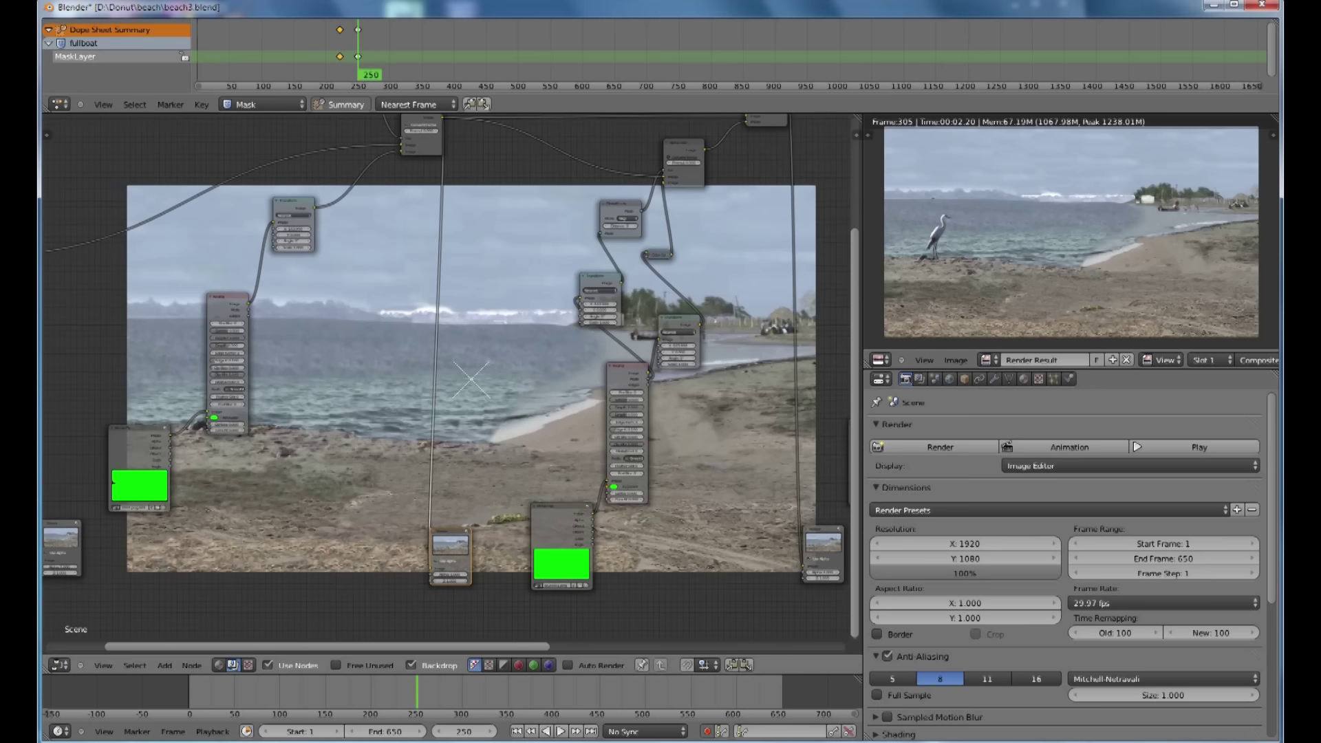
click(562, 511)
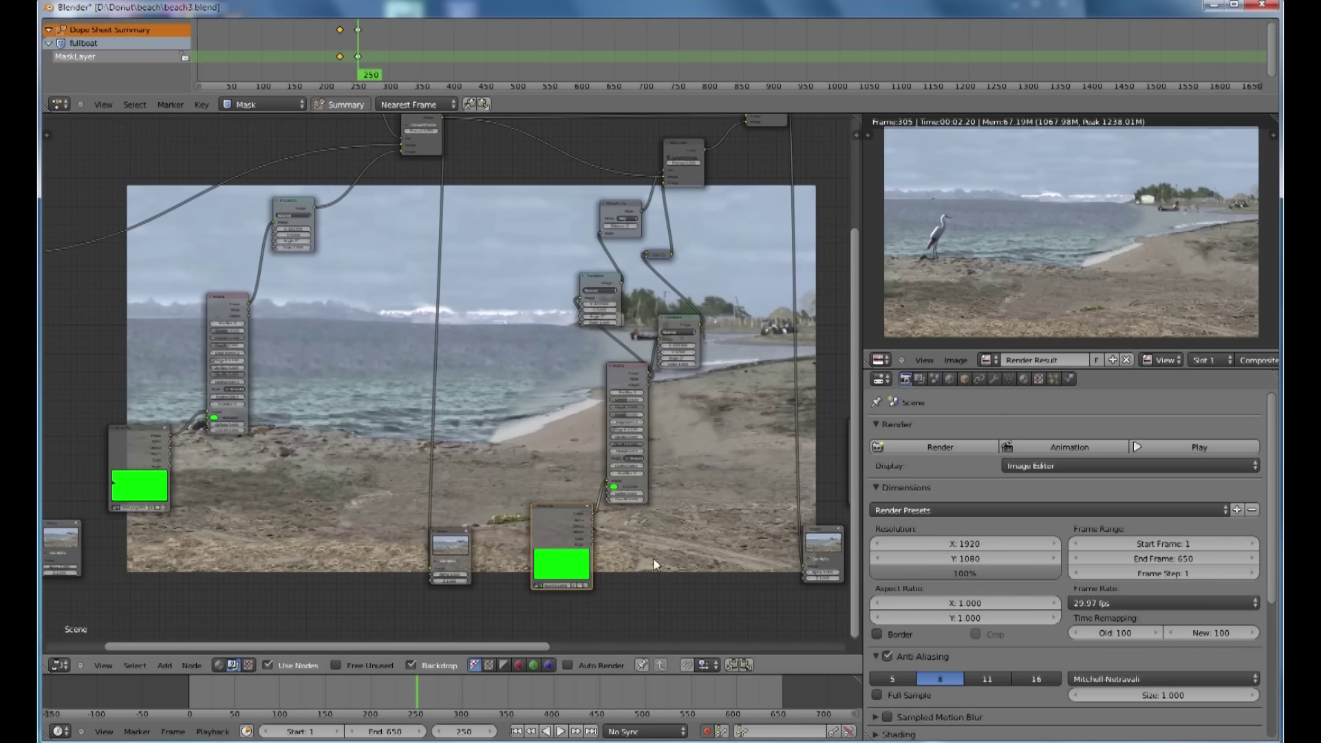
click(816, 549)
middle_drag(651, 493, 543, 473)
click(567, 688)
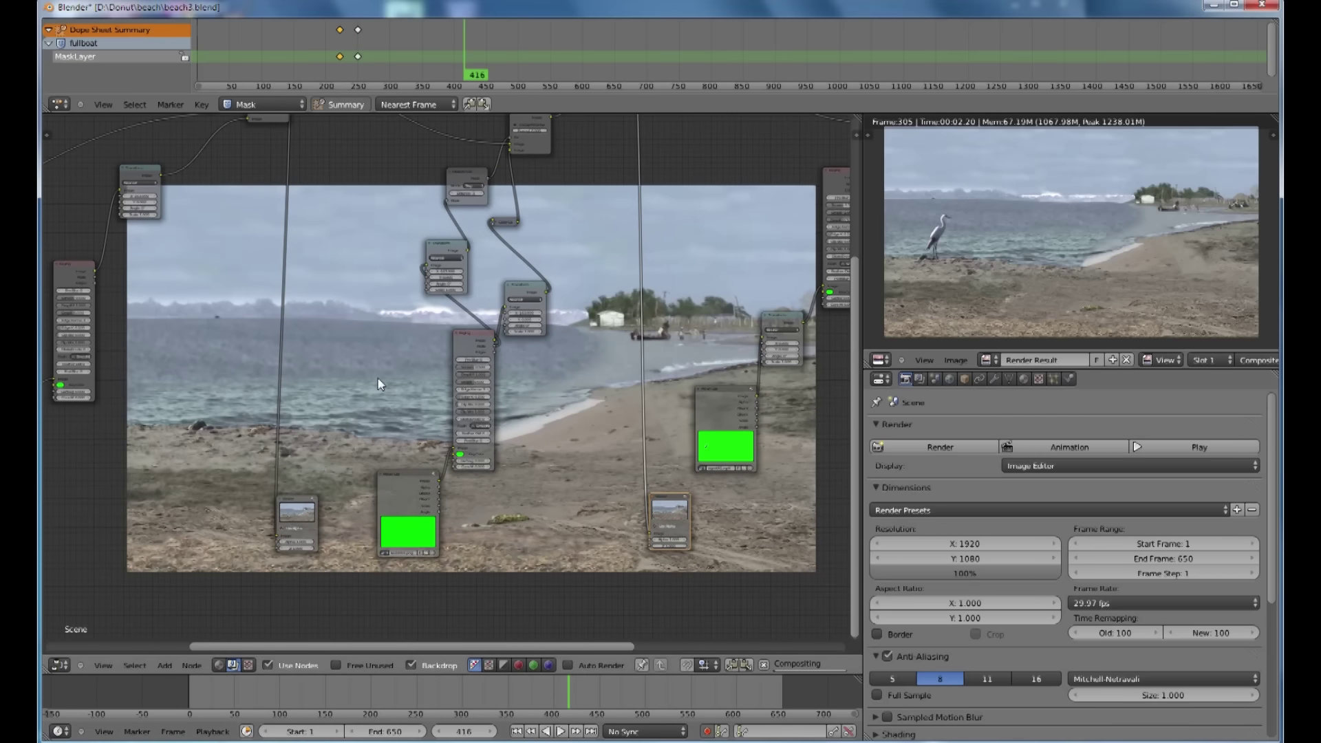
- Move the second green-screen Movie Clip node and its Keying node down and apart, and select the rowers layer's Transform node
drag(403, 528, 370, 496)
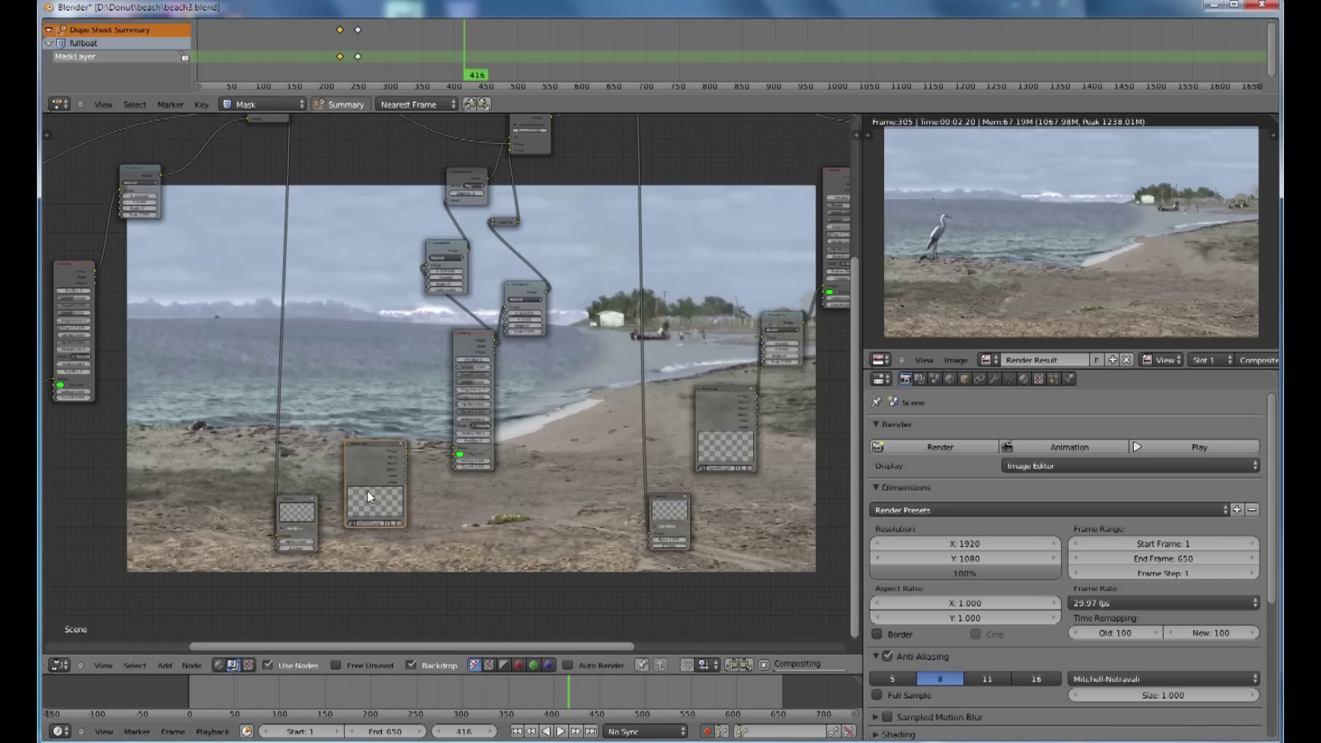
drag(487, 334, 448, 371)
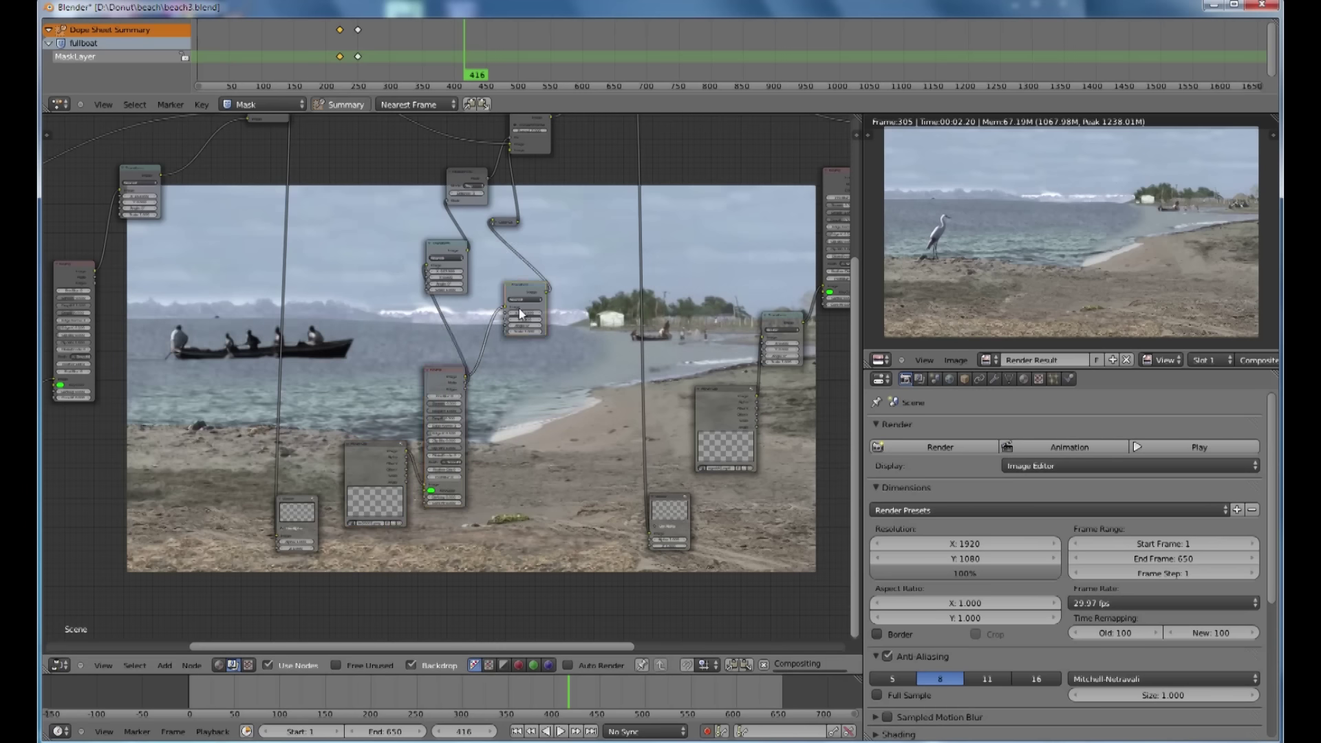
middle_drag(147, 390, 242, 393)
click(241, 160)
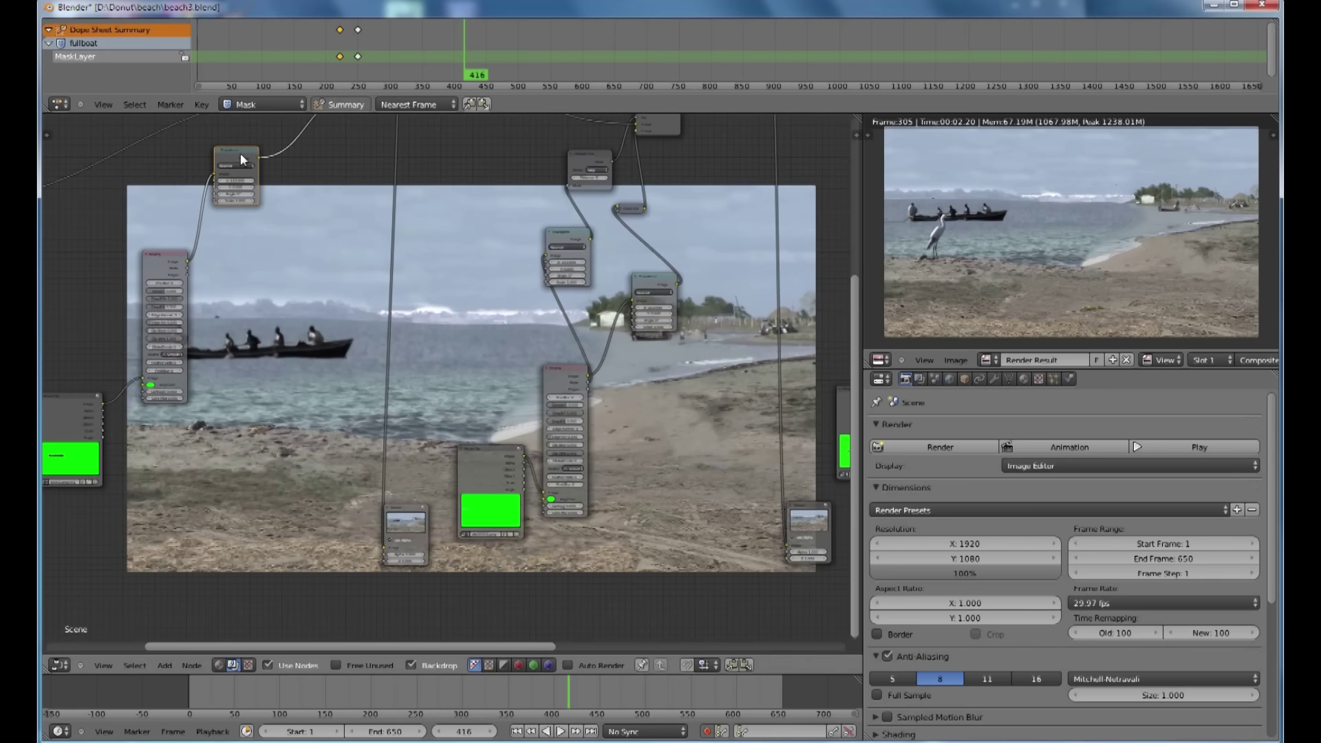
key(shift+d)
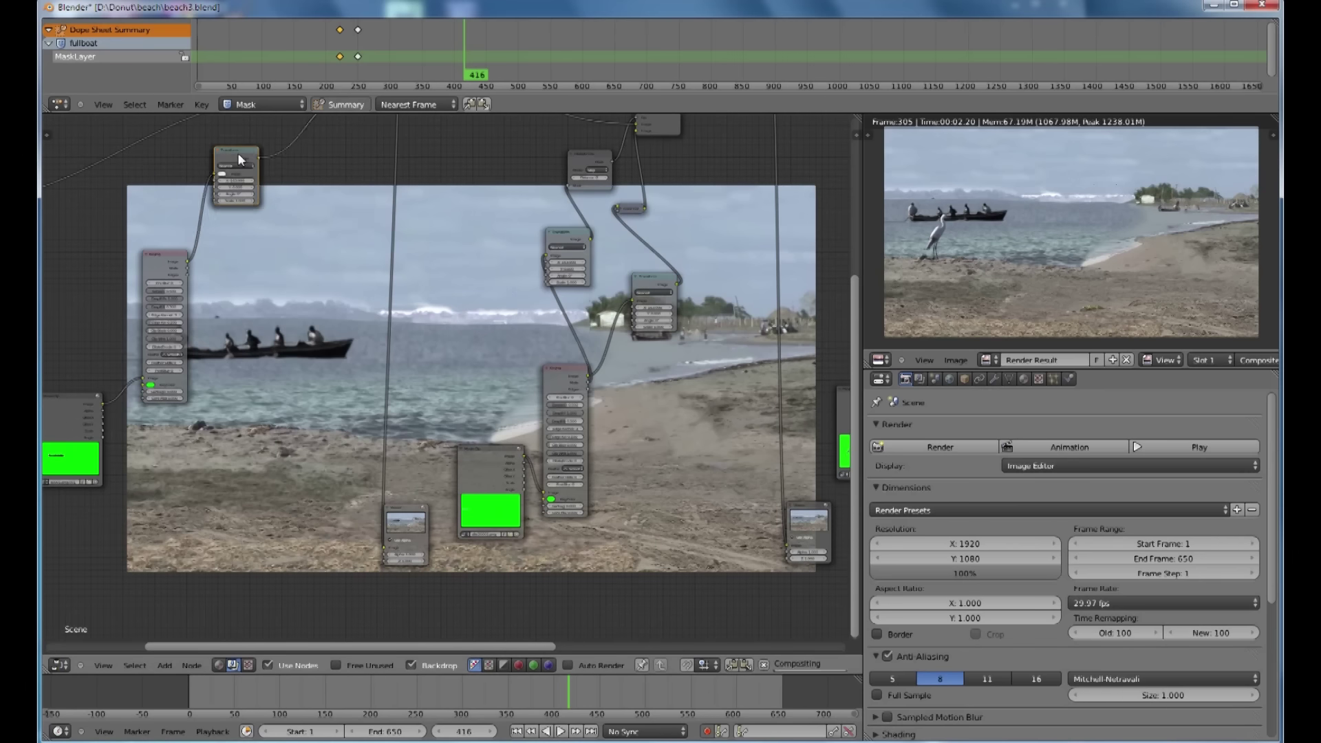
click(316, 225)
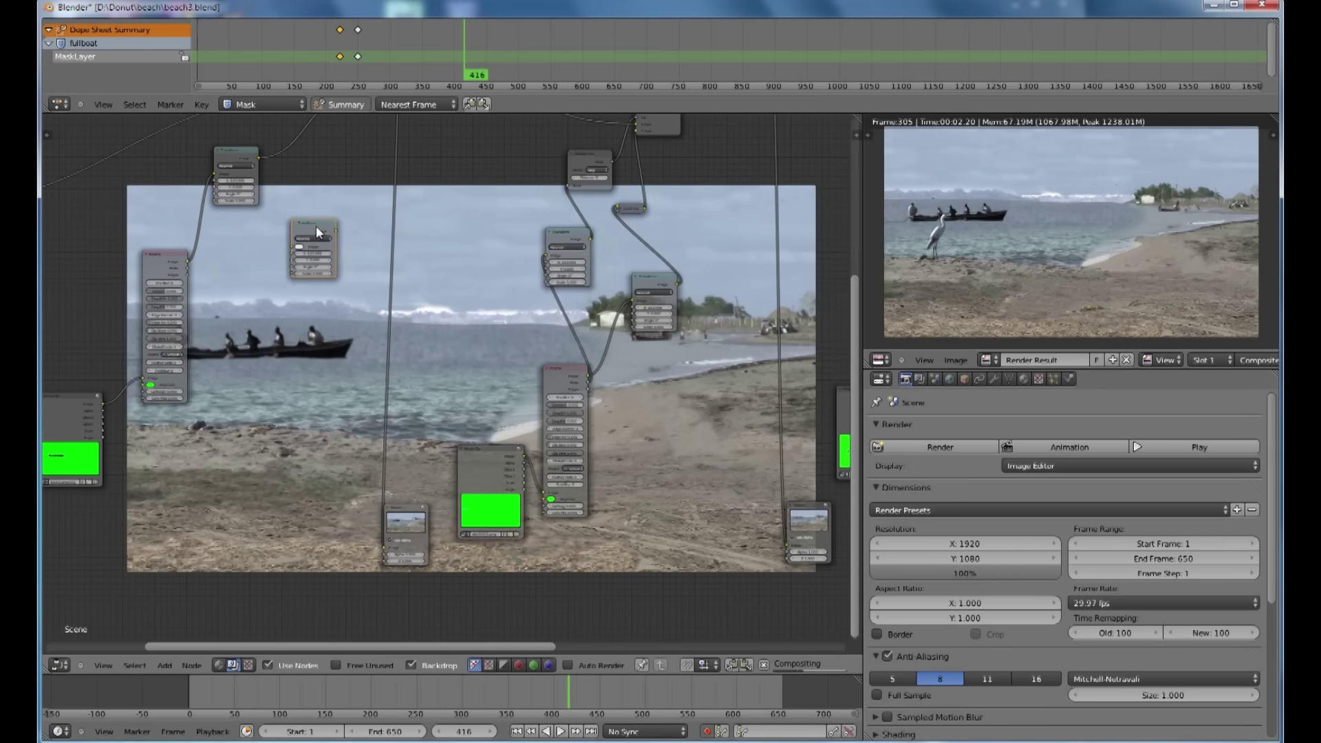
key(x)
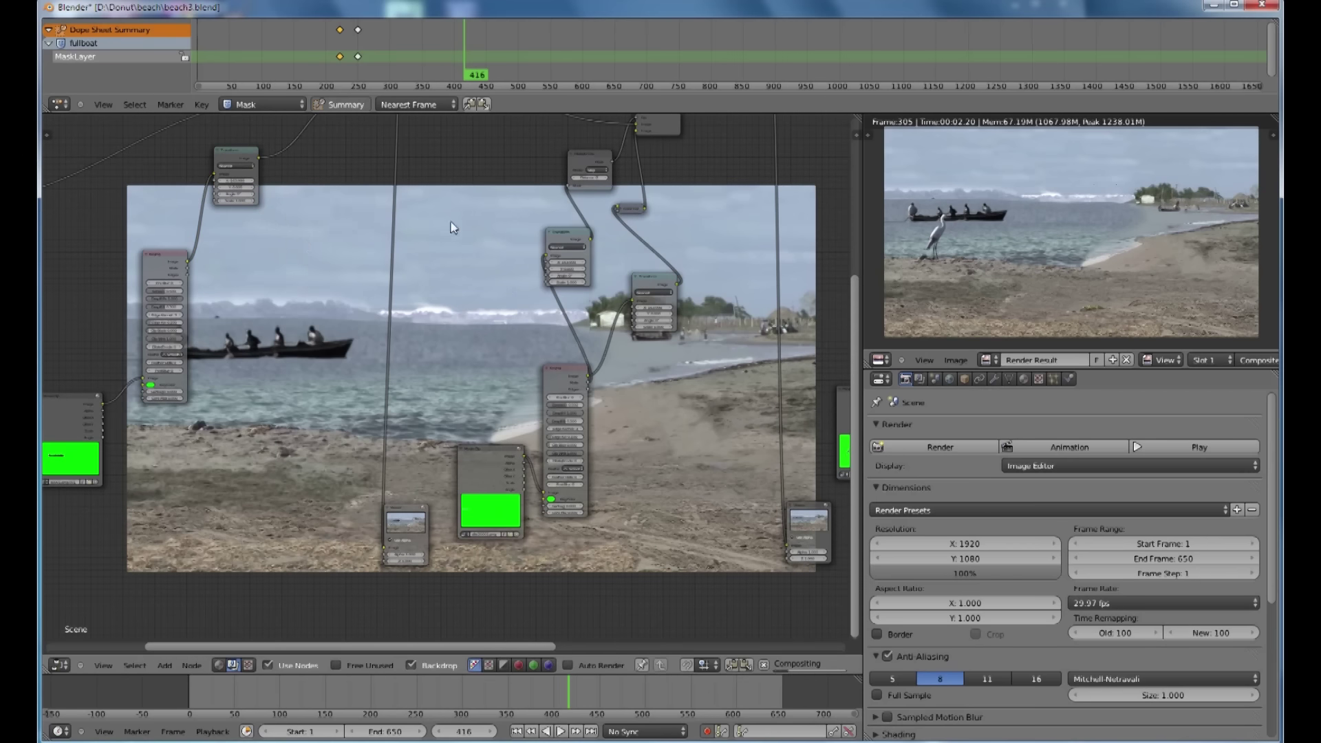
- Move the two Transform nodes fed by the second green-screen clip's Keying node slightly downward
drag(566, 231, 545, 245)
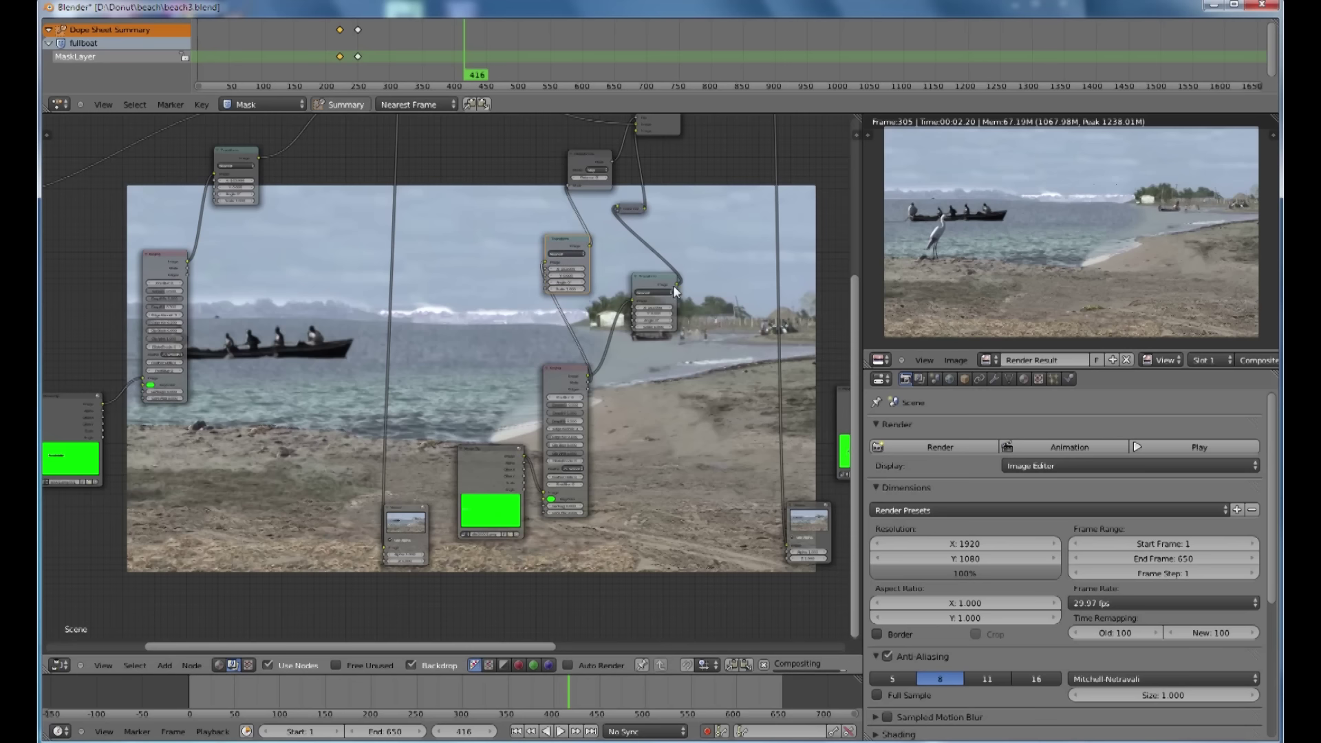
drag(651, 281, 635, 326)
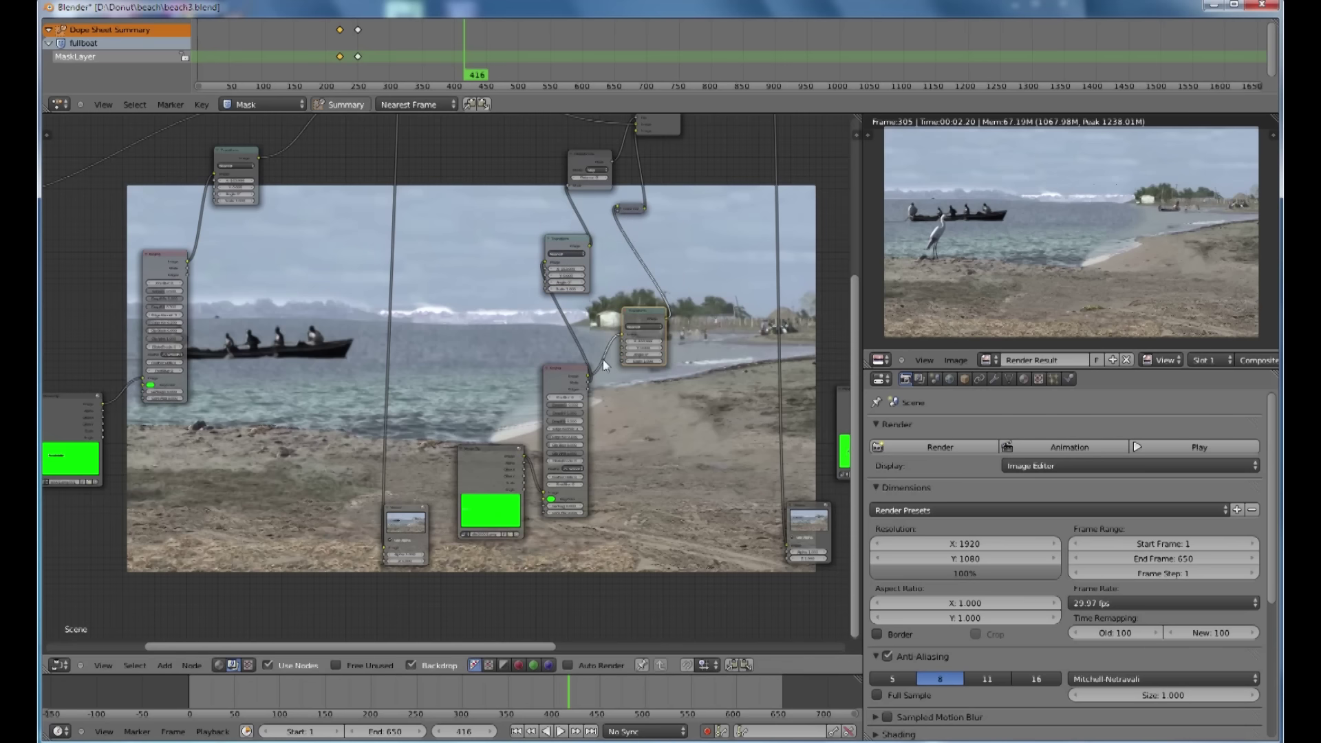
- Examine the second layer's collapsed Color Correction node, its Dilate/Erode node and the Alpha Over node they feed
click(629, 208)
click(620, 208)
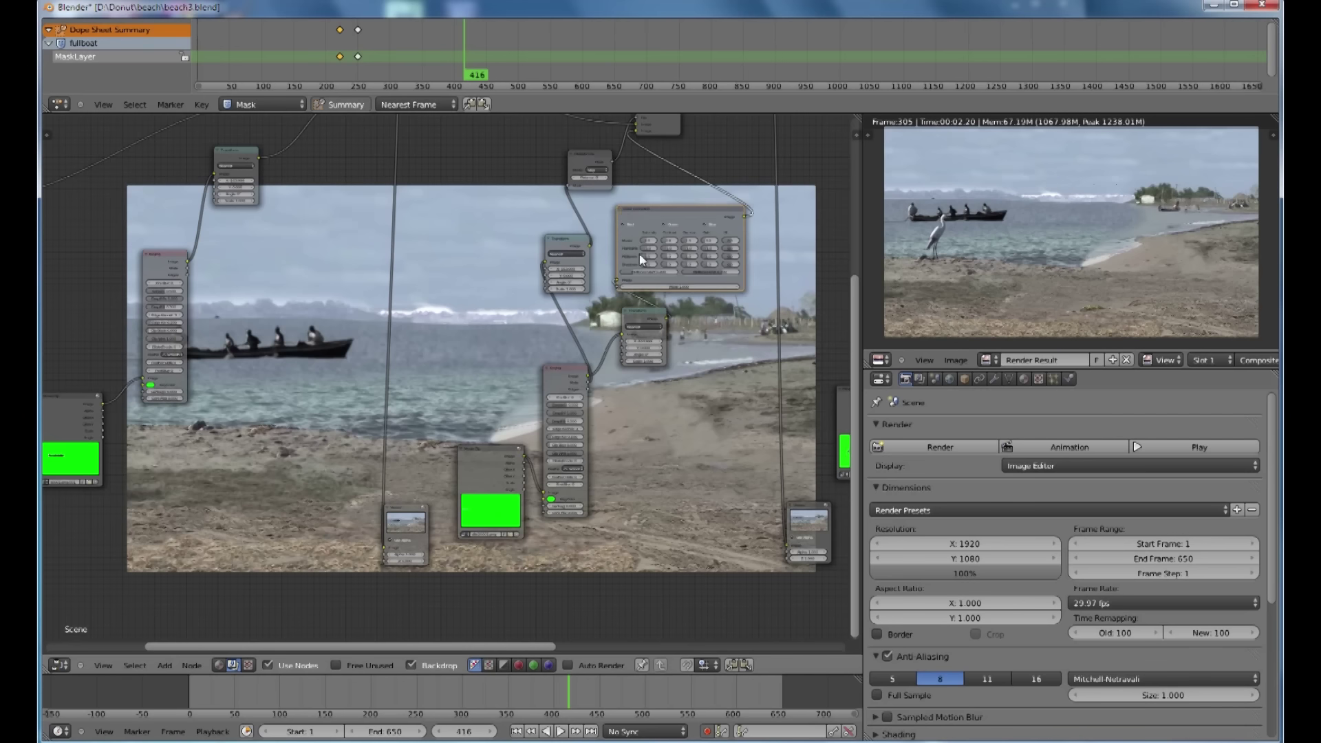
click(621, 210)
click(588, 172)
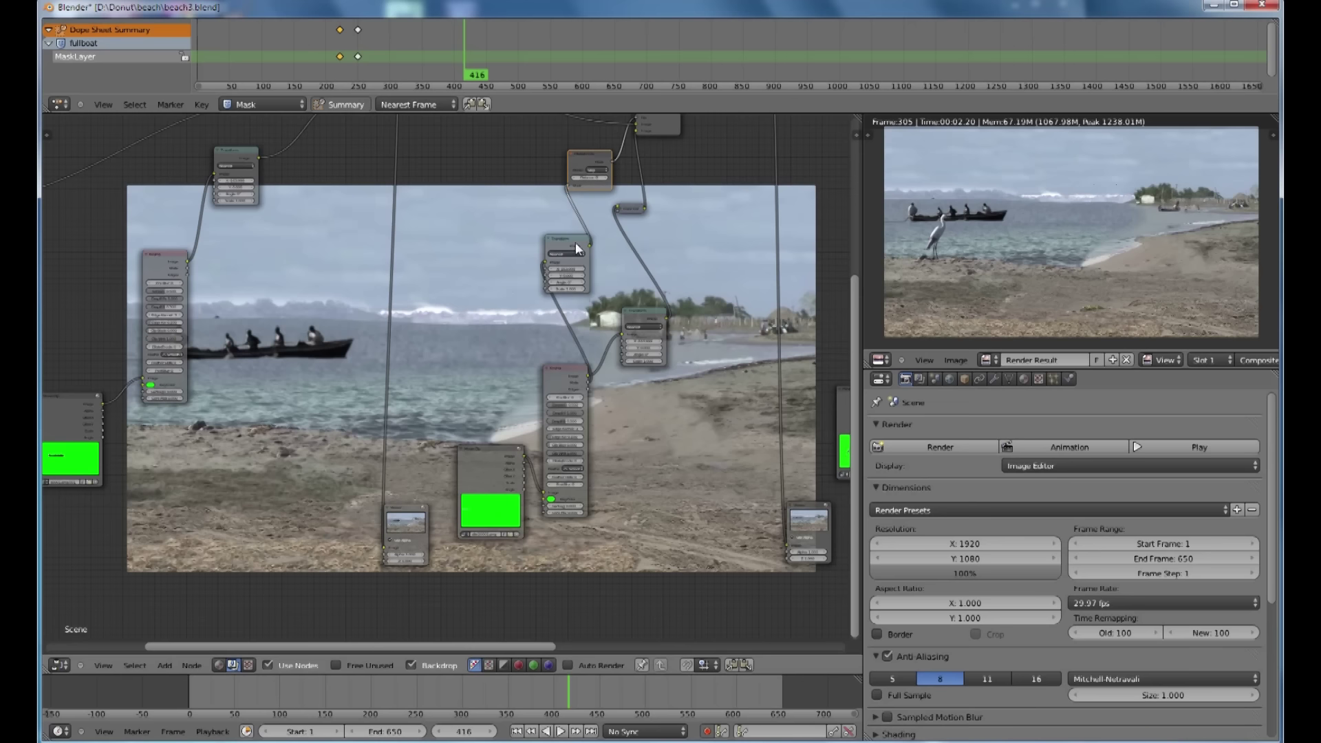
middle_drag(604, 264, 435, 327)
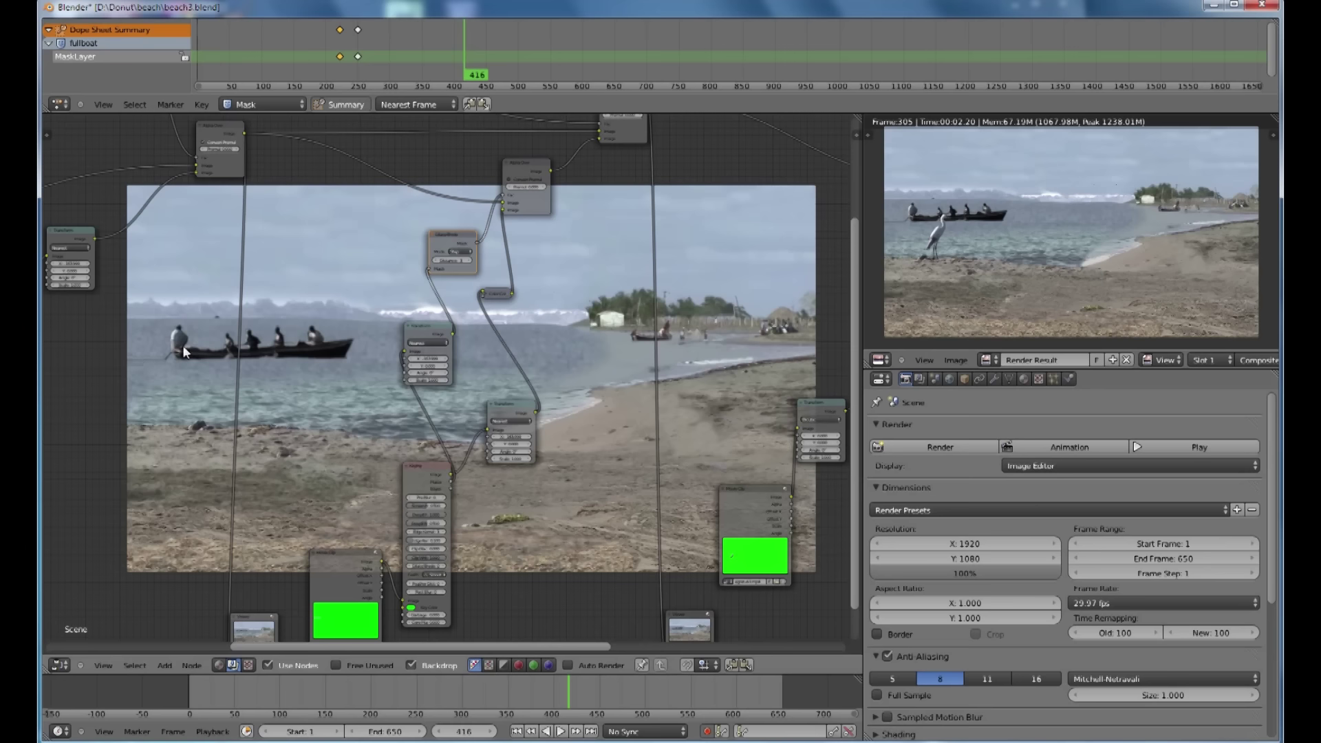
click(523, 165)
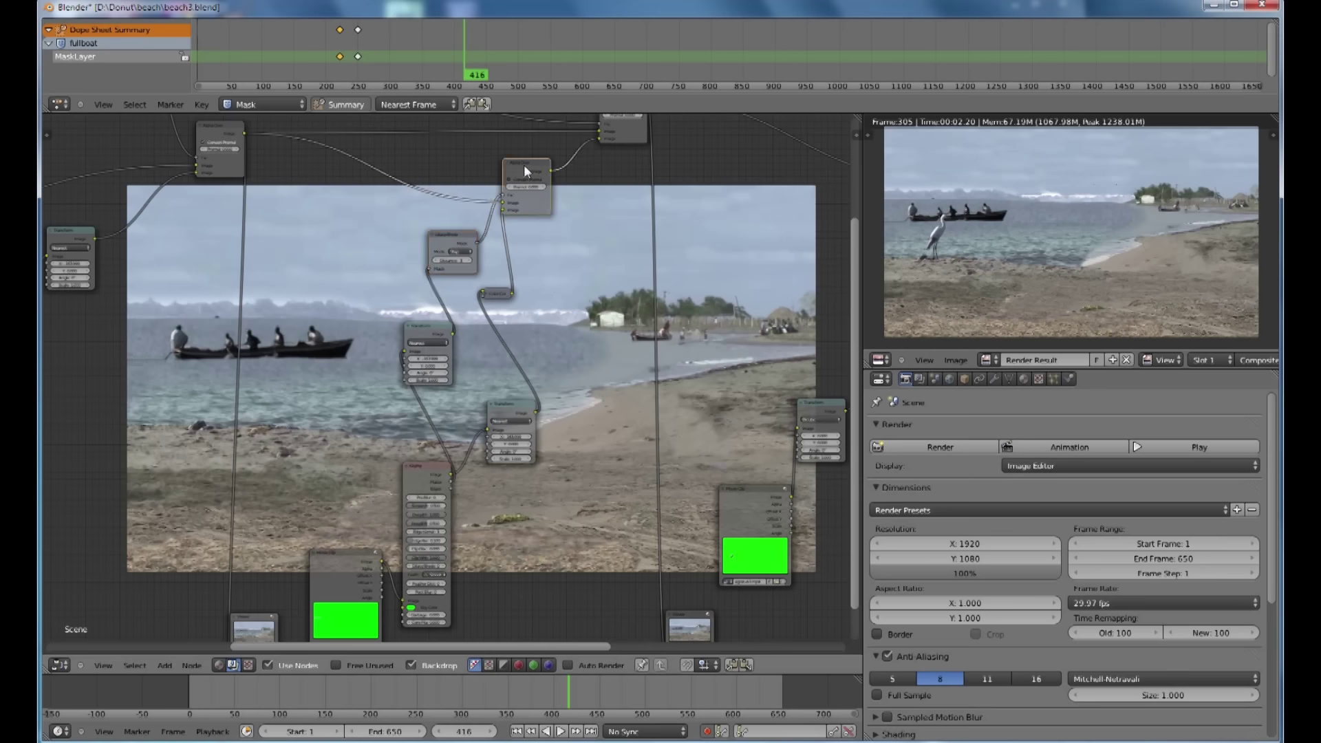
- Link the Mask node's output to the factor input of the Alpha Over node that completes the second stage
middle_drag(574, 262, 573, 312)
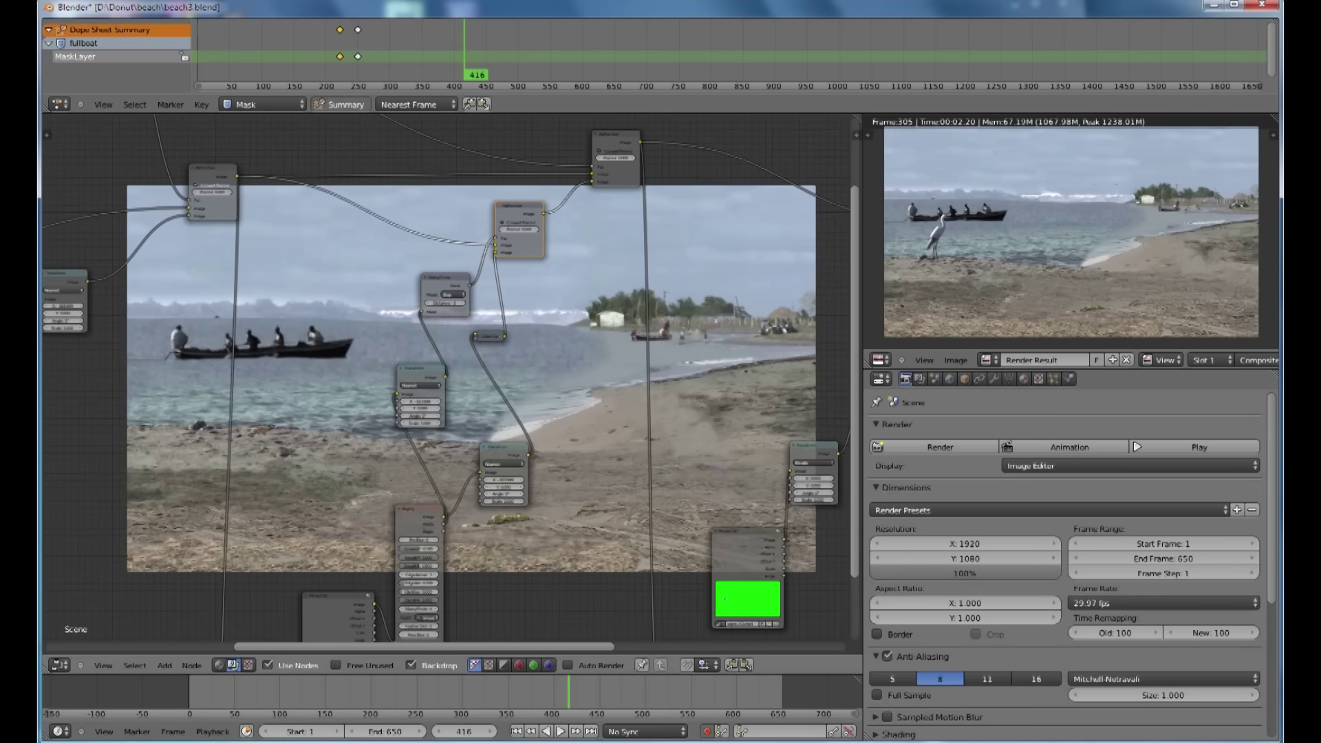
scroll(619, 220, down, 2)
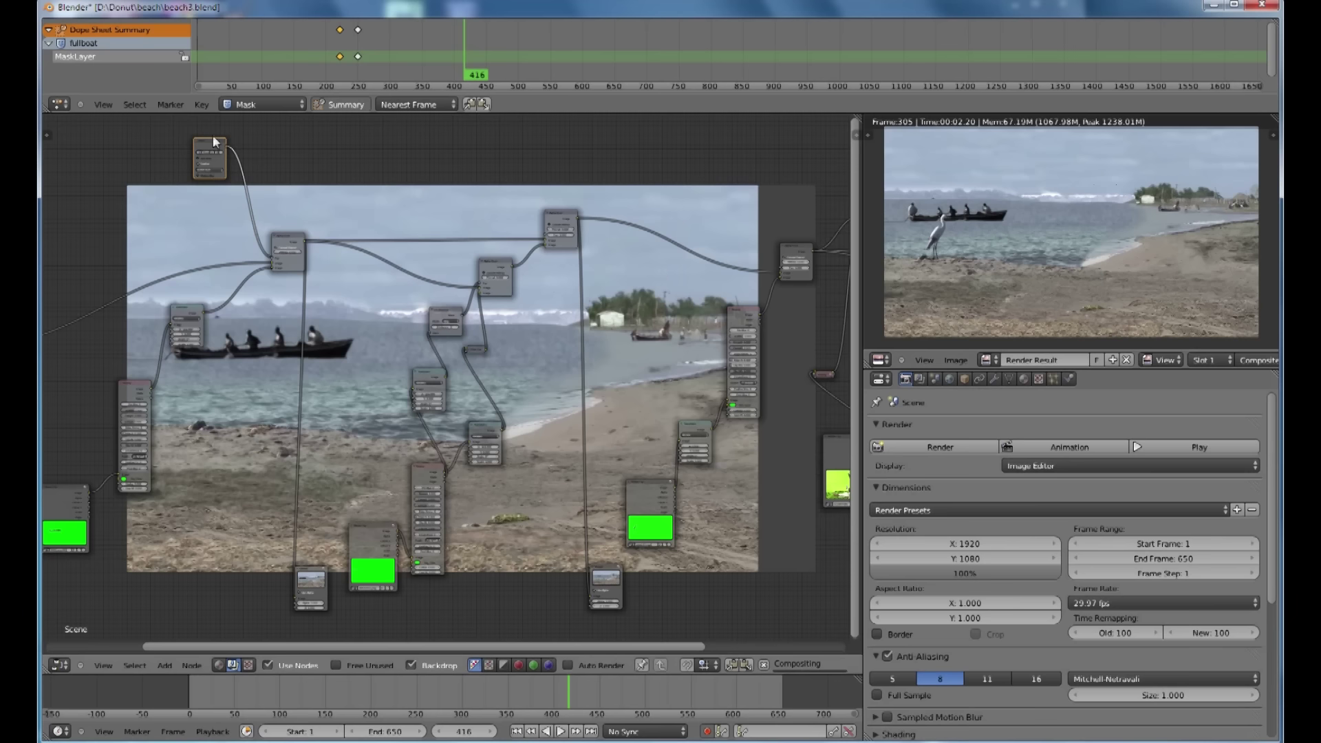
drag(227, 145, 547, 232)
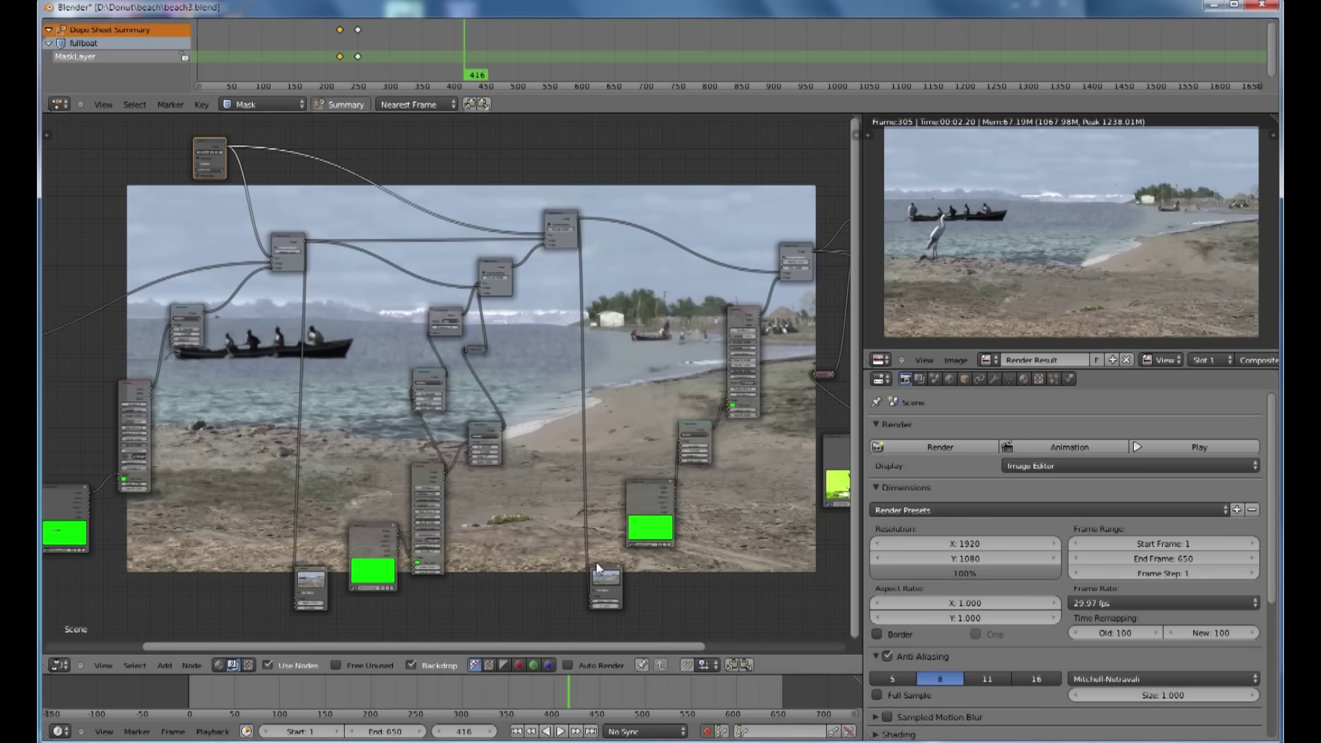
- Preview the stage with the egret and boat through its Viewer node at frame 517 and at frame 470
middle_drag(300, 419, 223, 359)
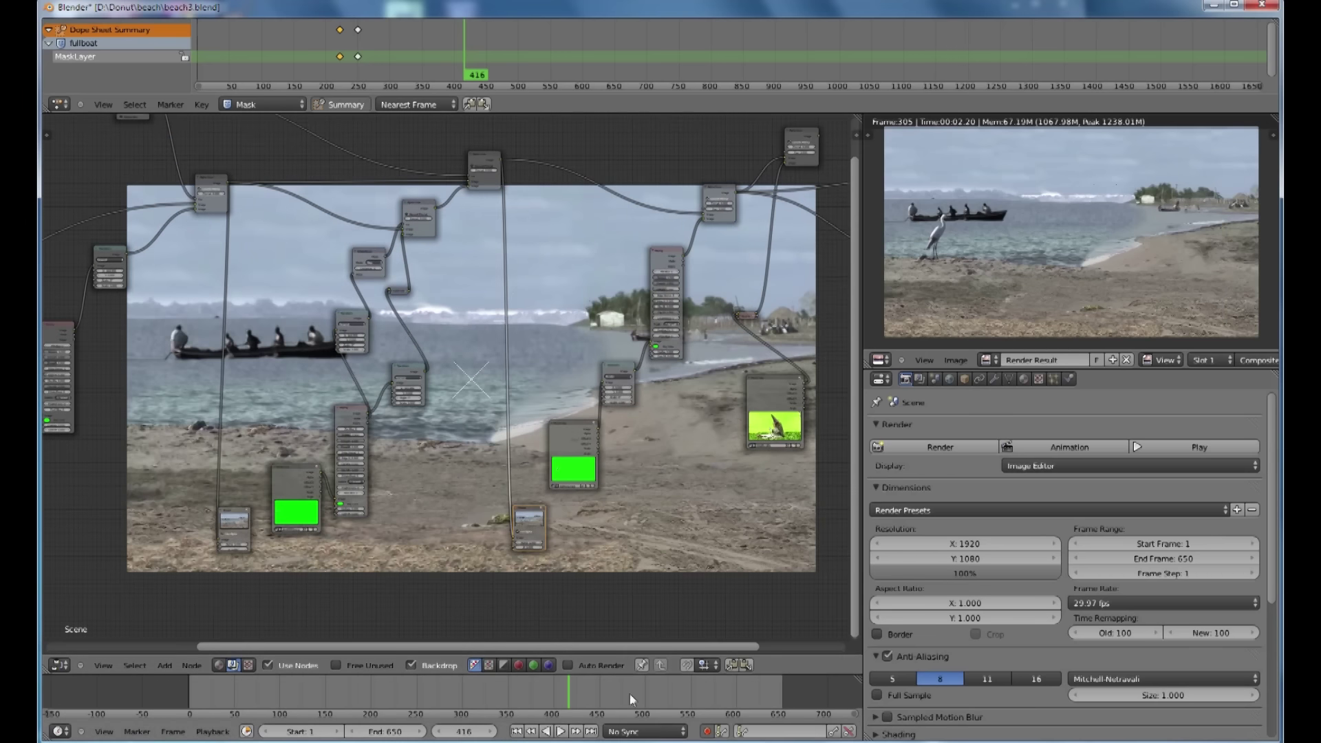
click(661, 696)
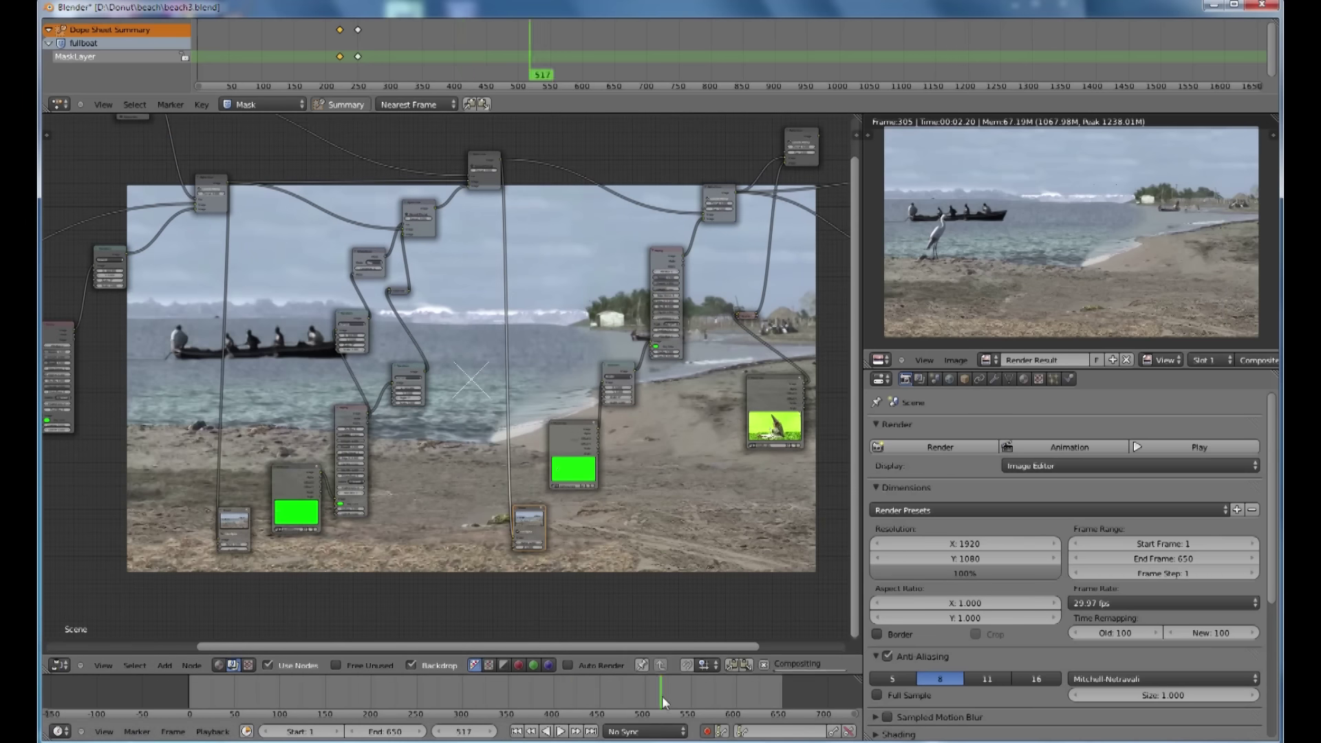
middle_drag(670, 587, 513, 548)
scroll(552, 348, down, 2)
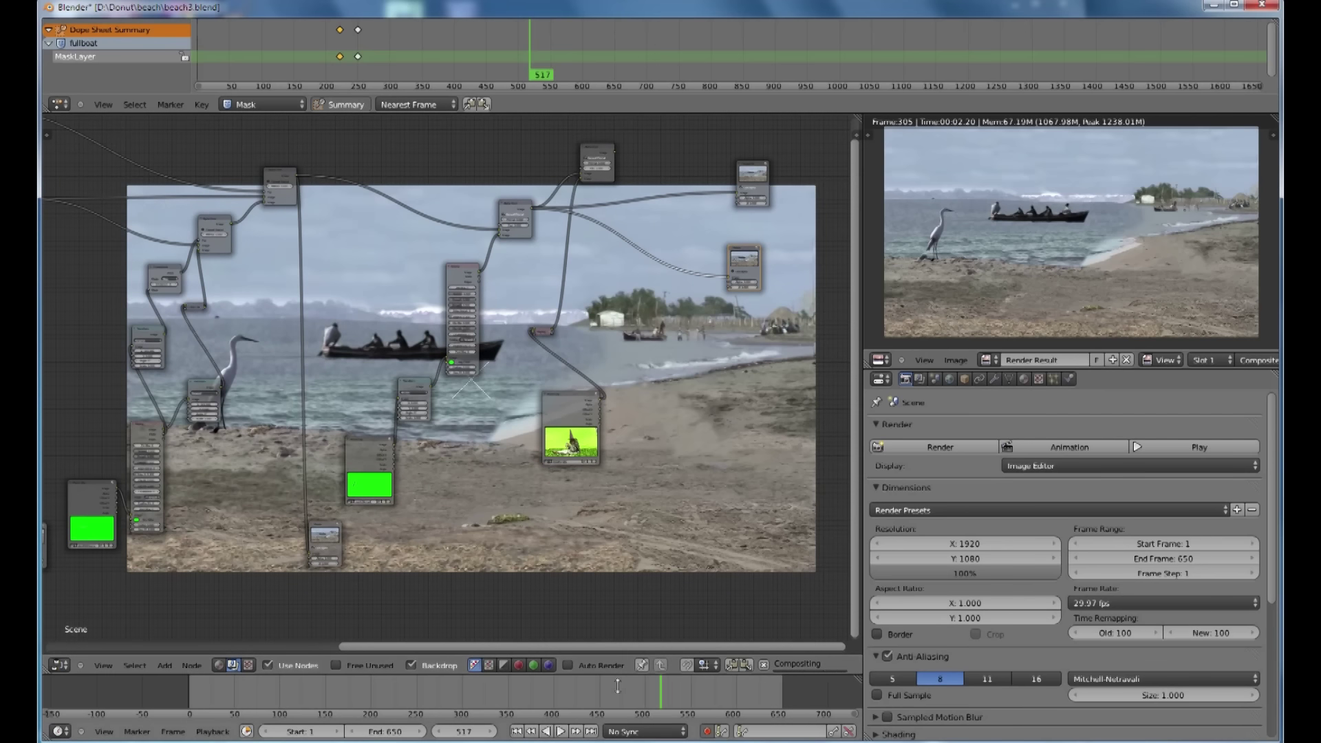
alt+scroll(267, 406, down, 10)
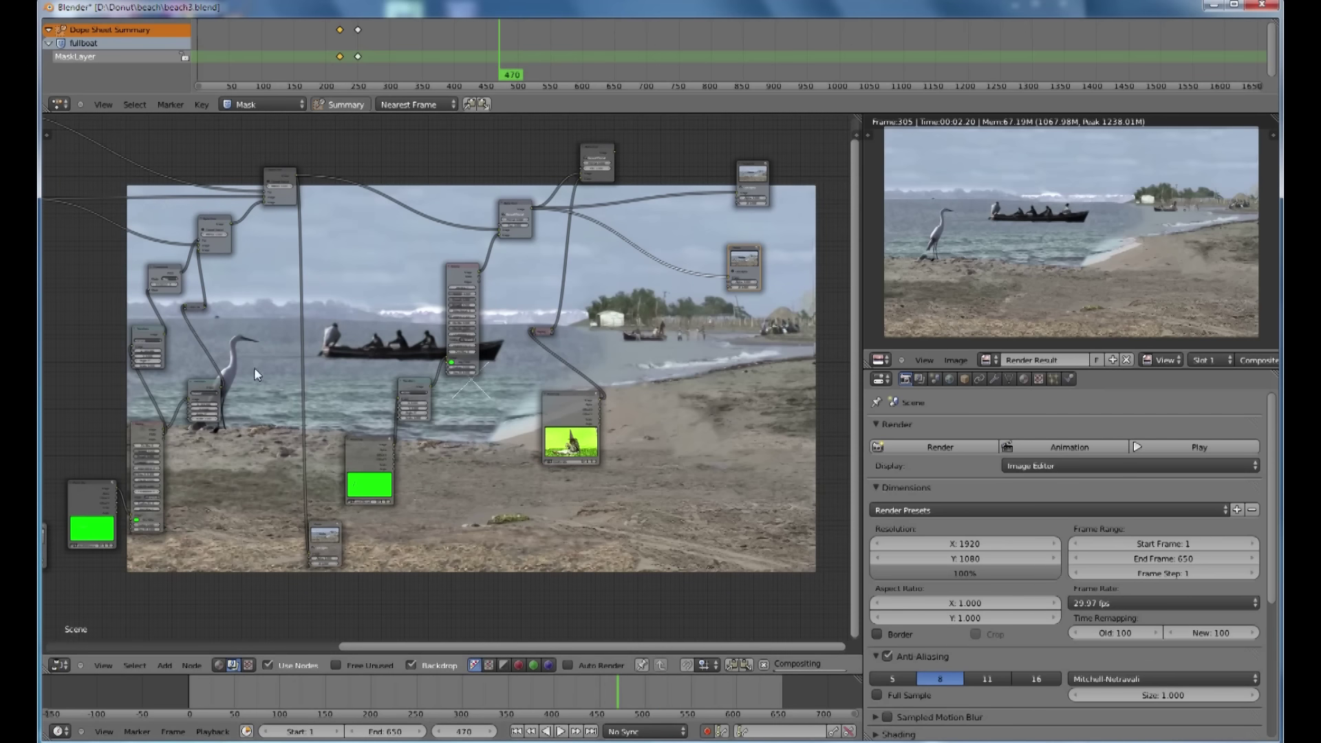
- Examine the egret's Alpha Over and Movie Clip nodes, the whole node tree and the composite at frame 470
middle_drag(254, 367, 213, 374)
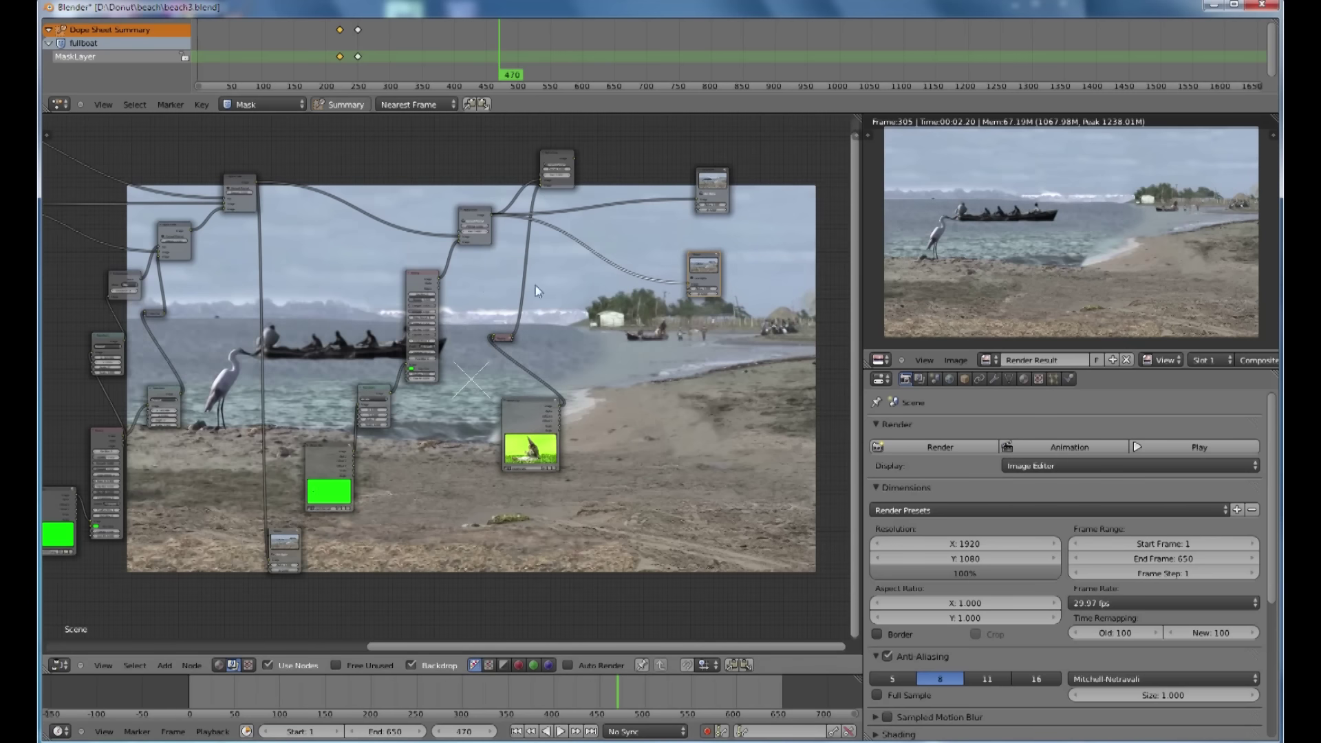
click(555, 159)
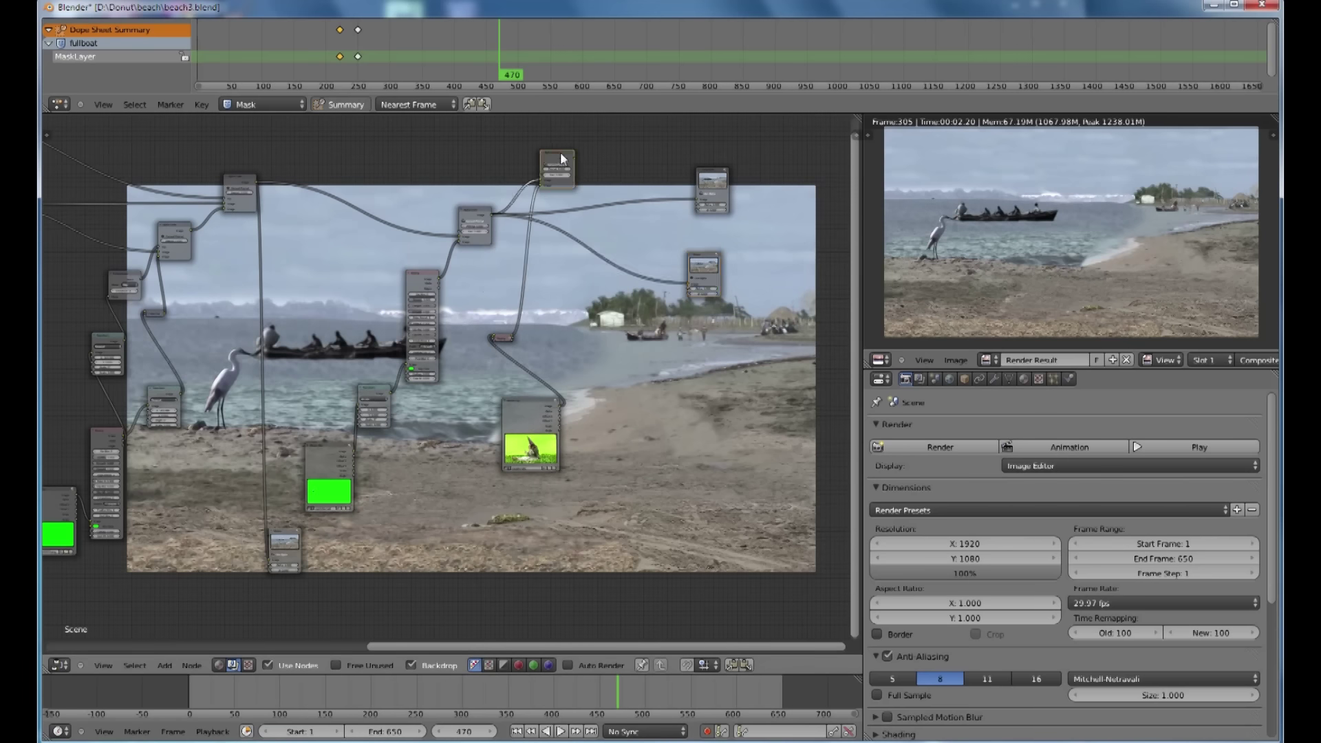
click(531, 408)
scroll(416, 516, down, 3)
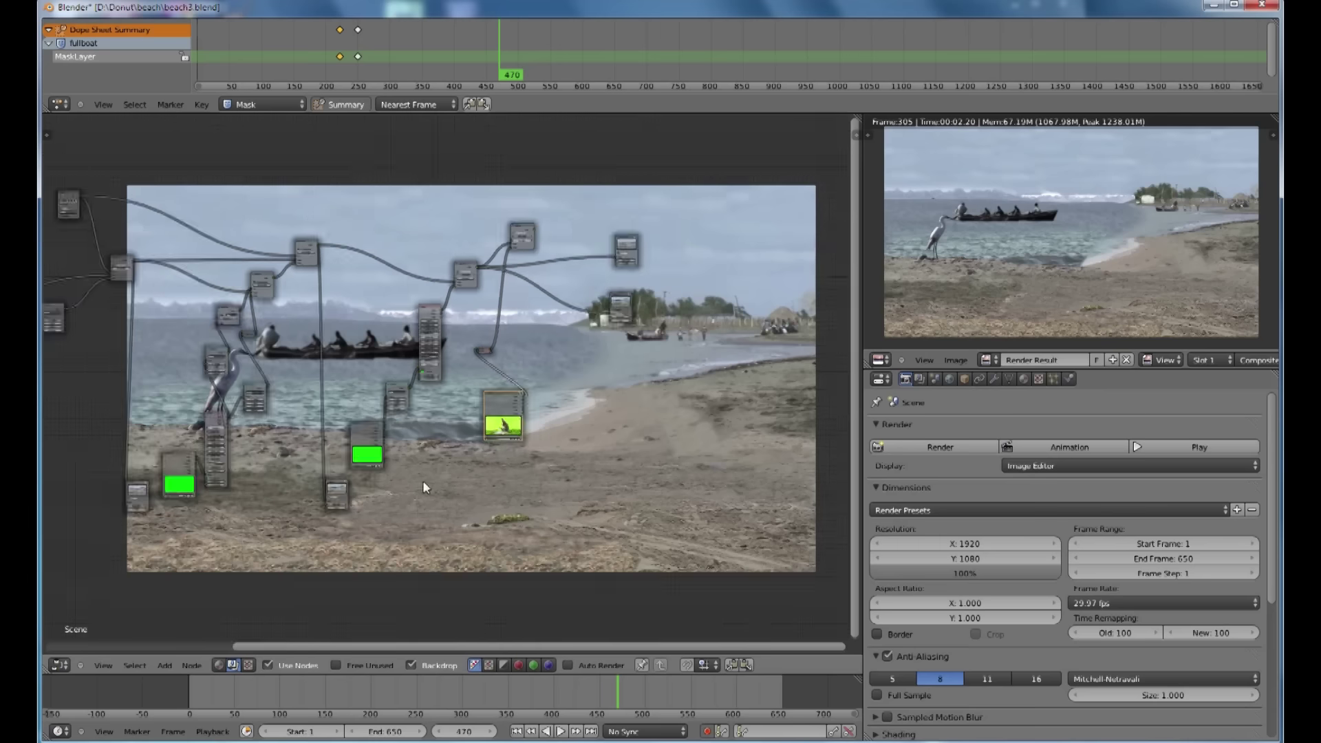
middle_drag(466, 282, 475, 346)
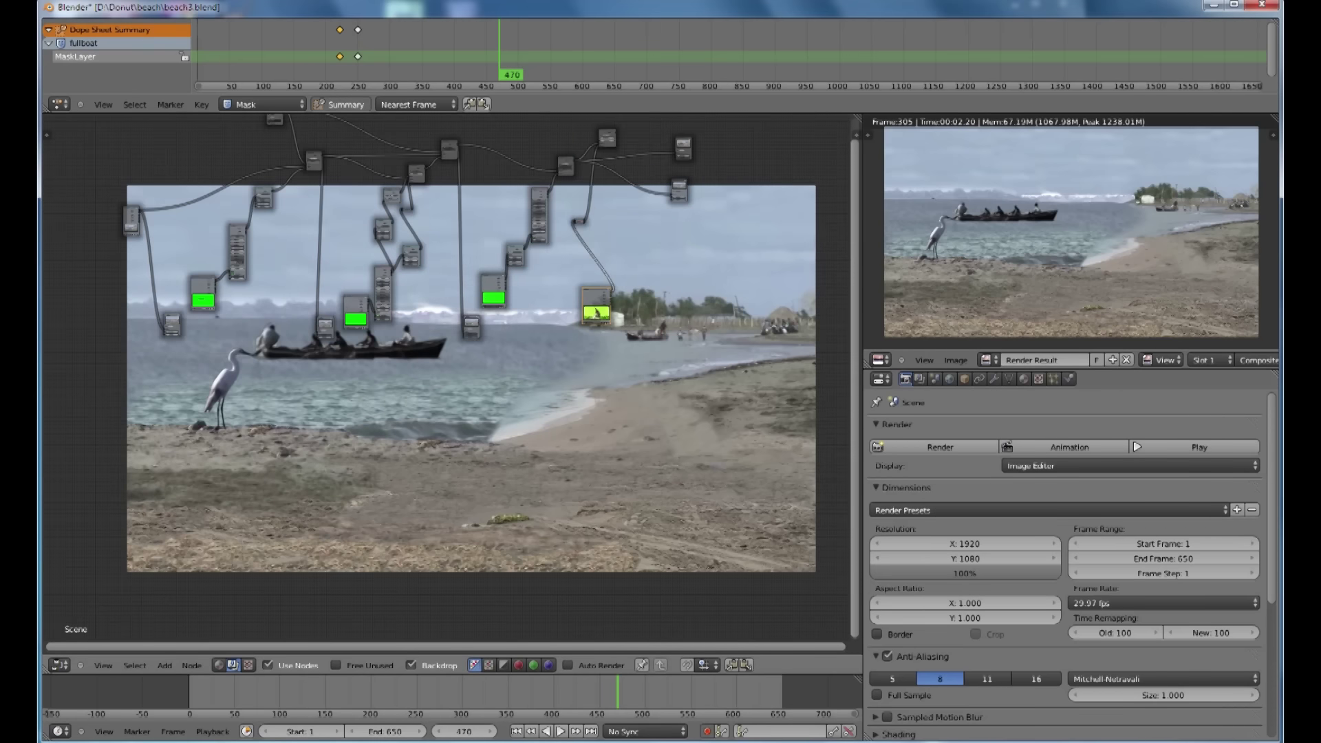
middle_drag(494, 407, 517, 343)
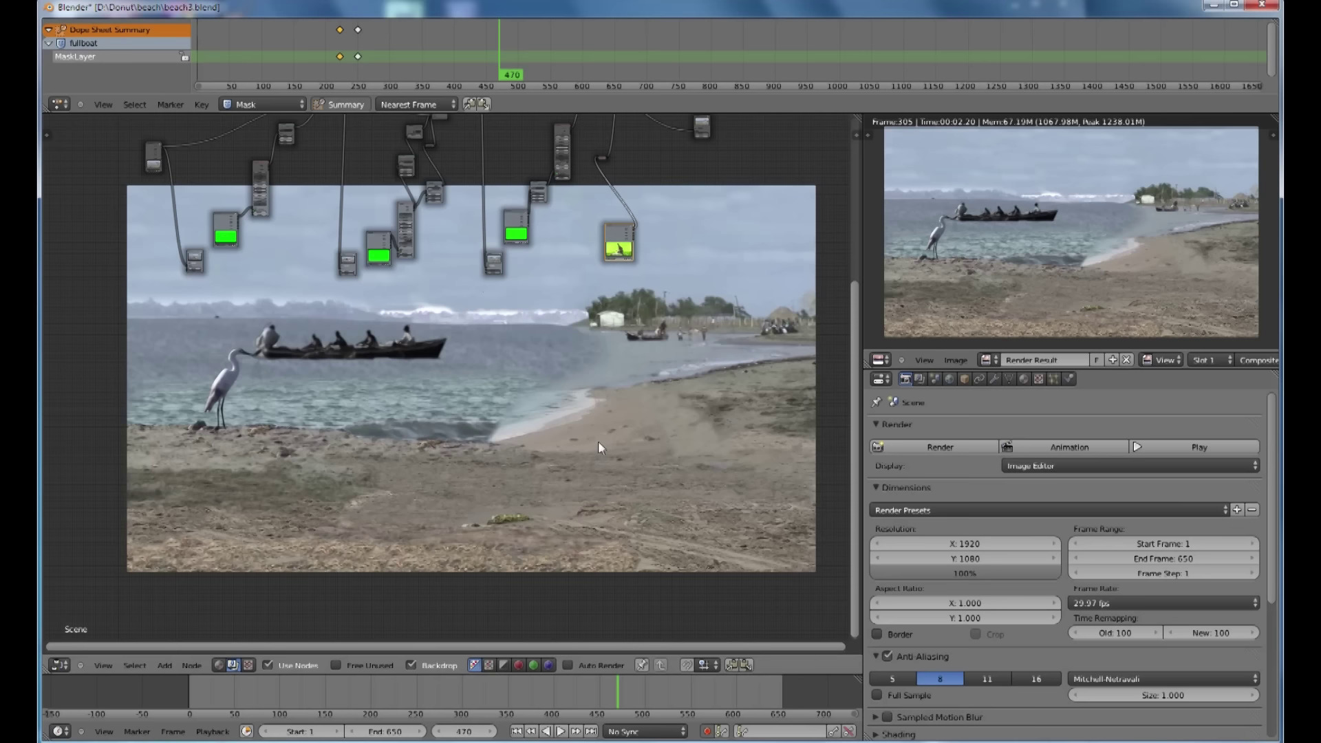
middle_drag(604, 325, 540, 422)
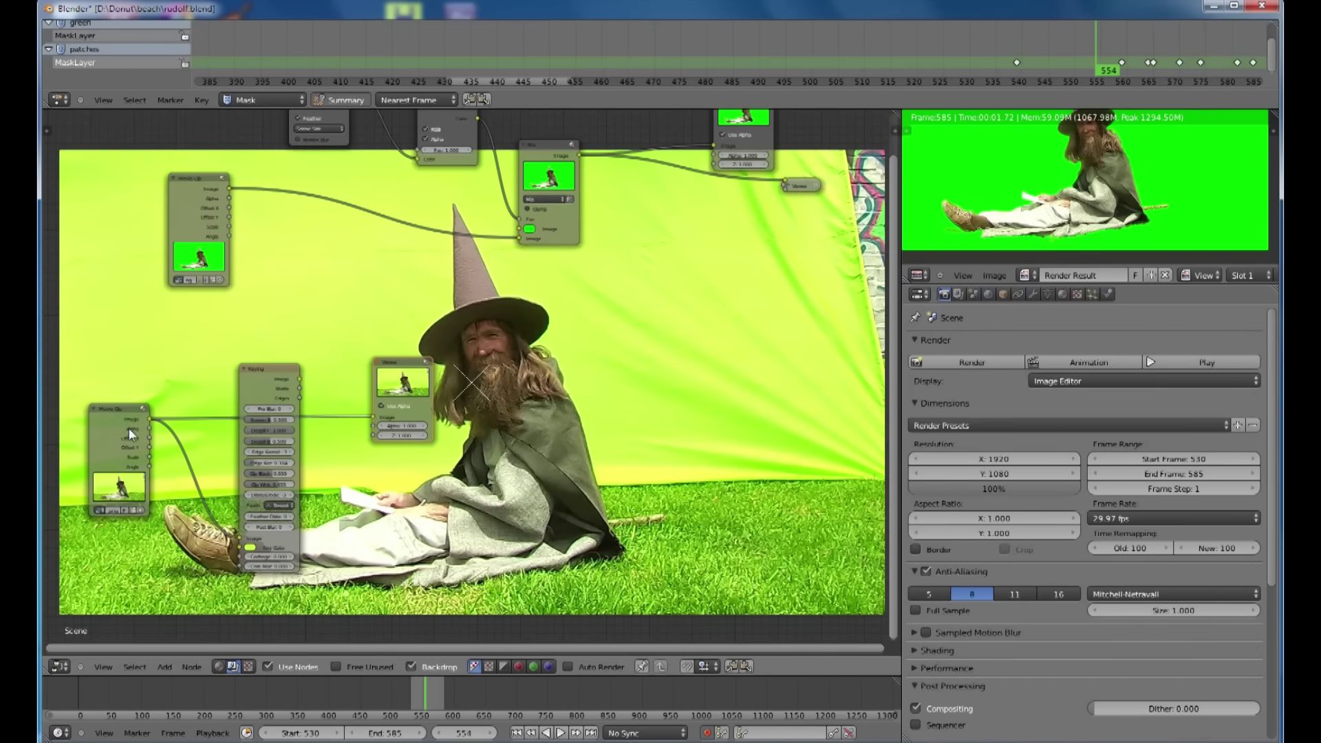
- In rudolf.blend, shift the lower Movie Clip node and insert the Keying node between it and its Viewer node
drag(117, 422, 131, 405)
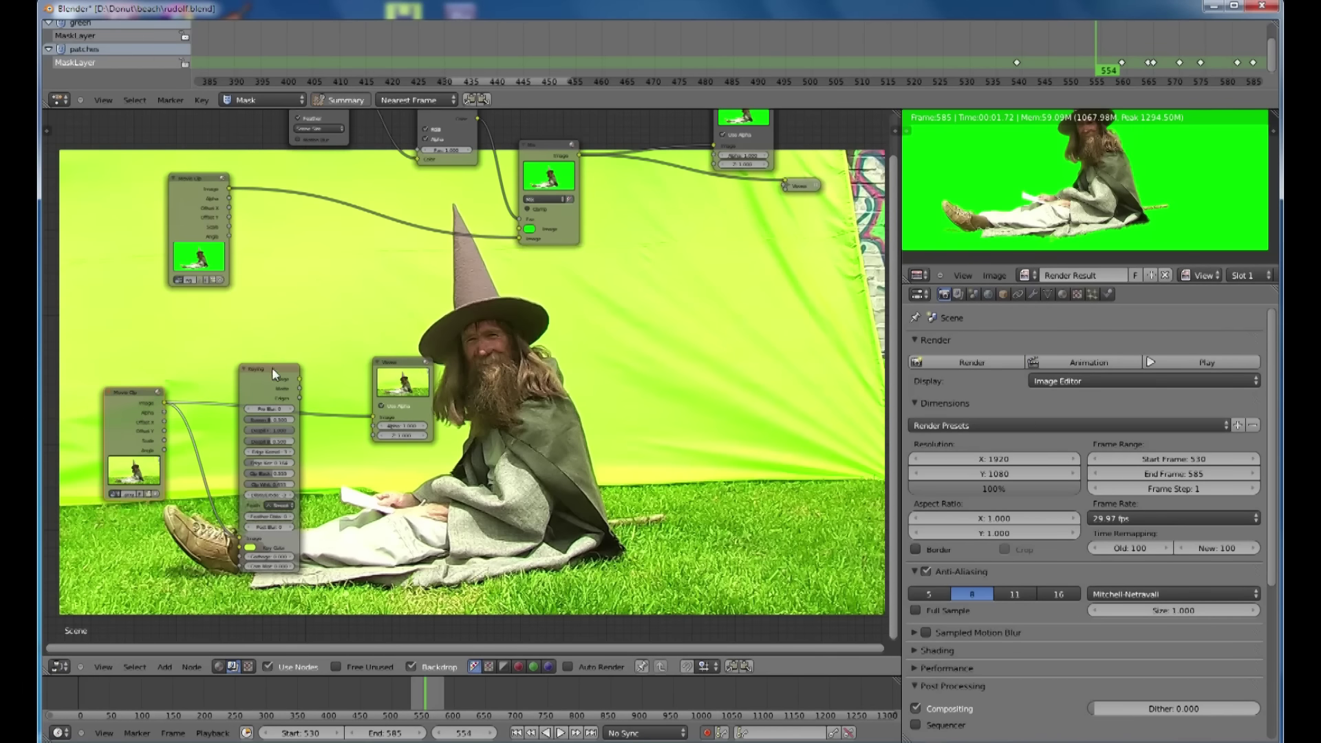
drag(271, 367, 372, 418)
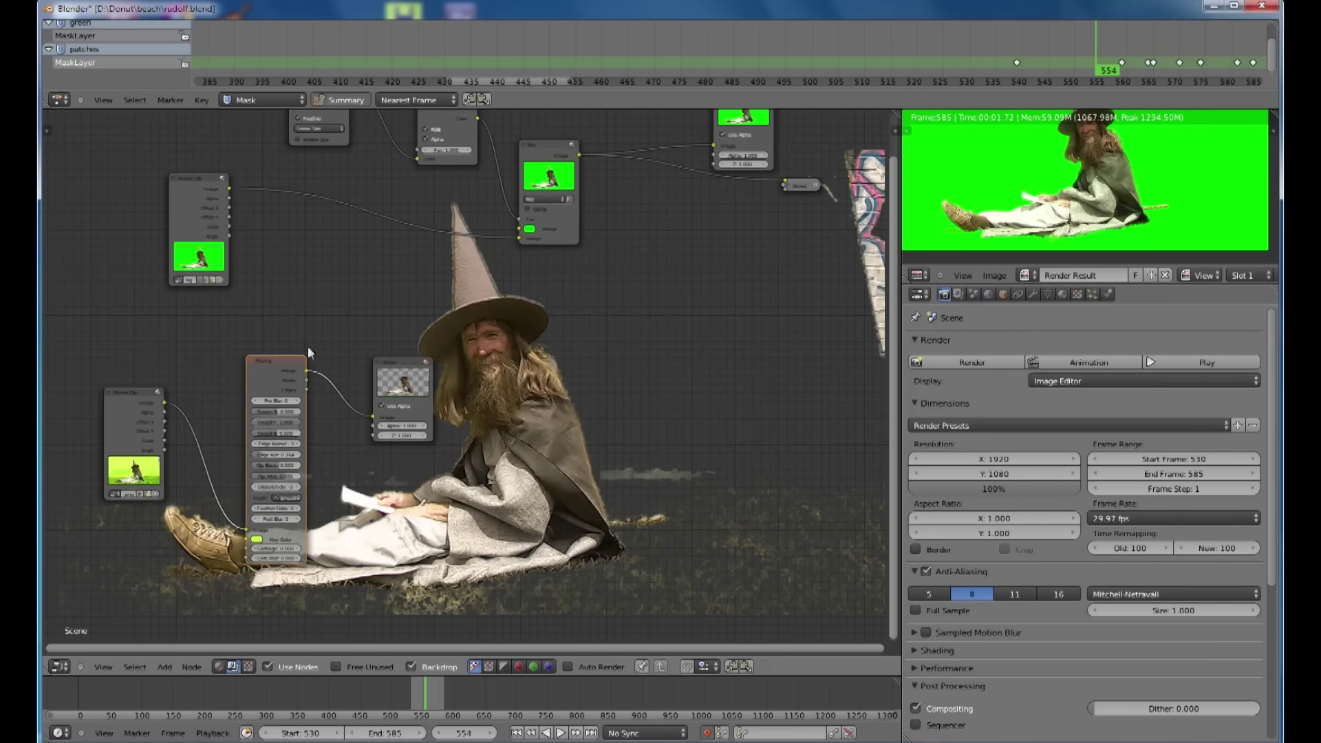
- Select the upper Movie Clip node, activate the collapsed Viewer of the green-background mix and look over its node tree
click(200, 184)
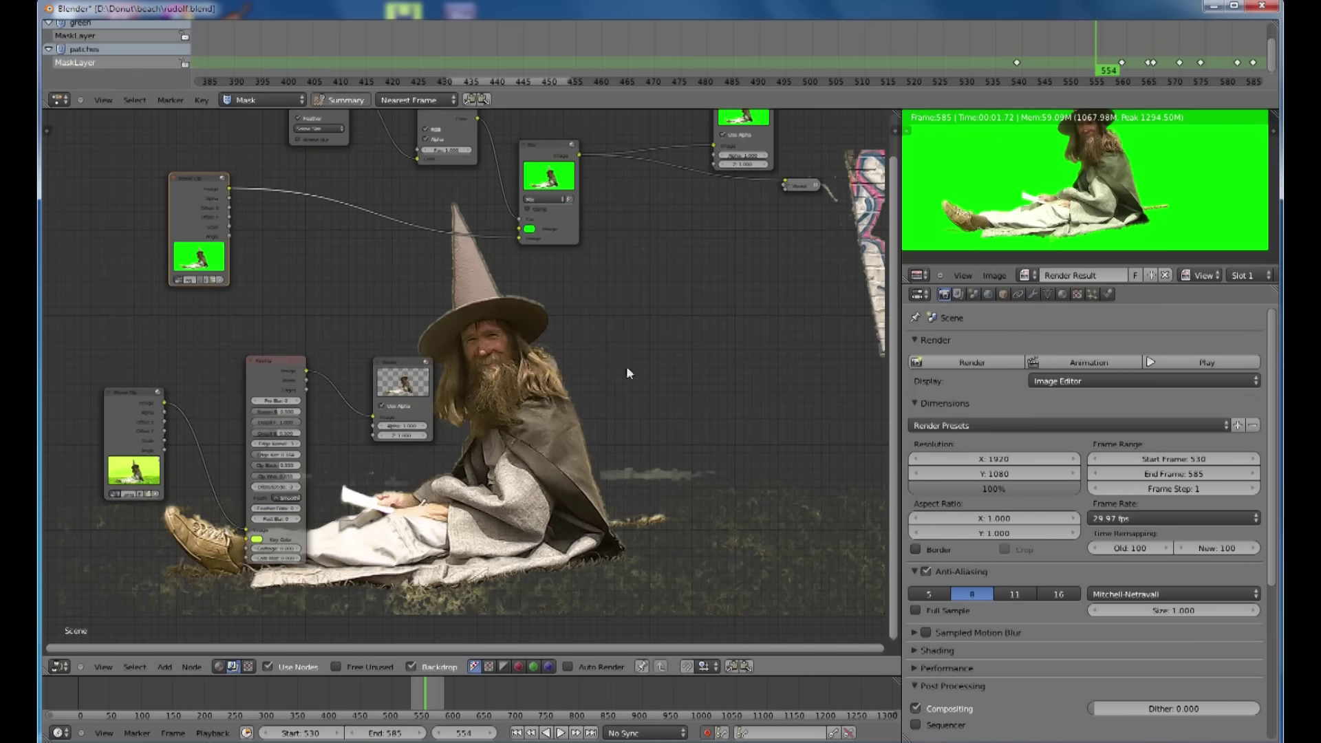
click(793, 183)
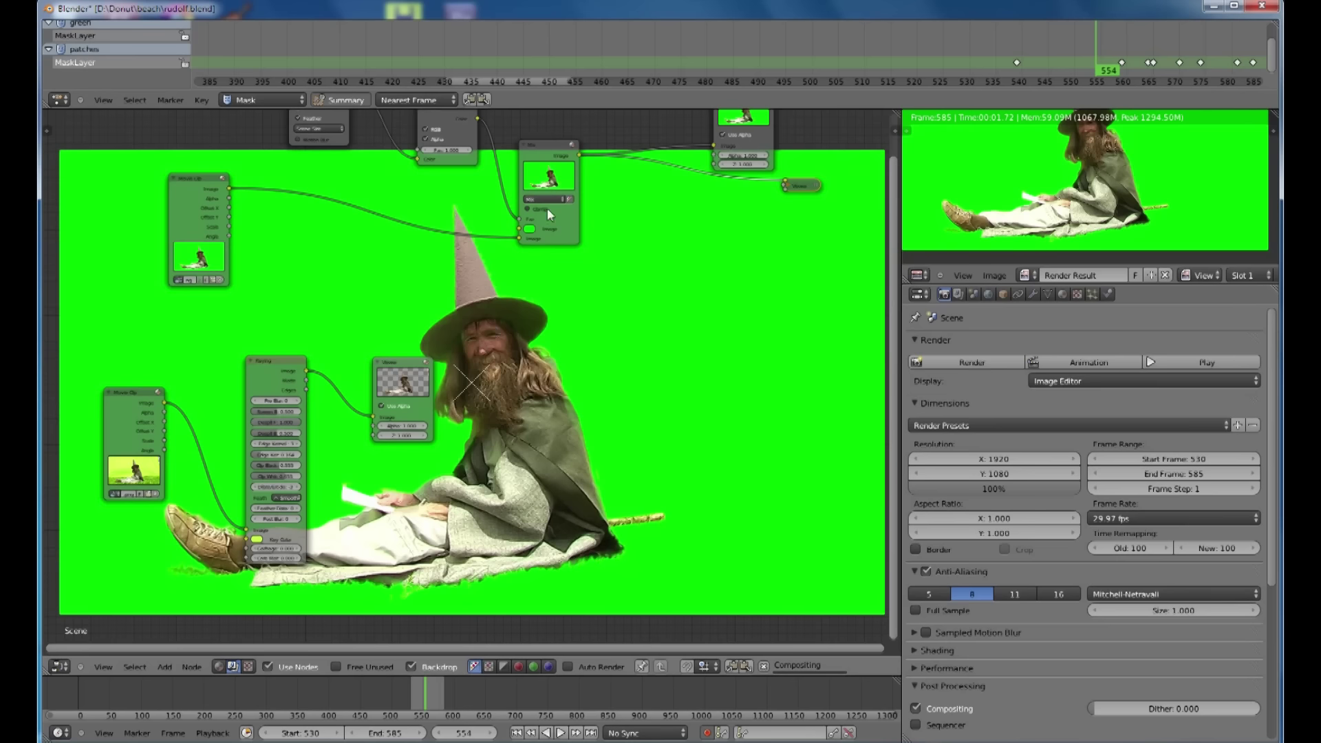
middle_drag(556, 357, 532, 434)
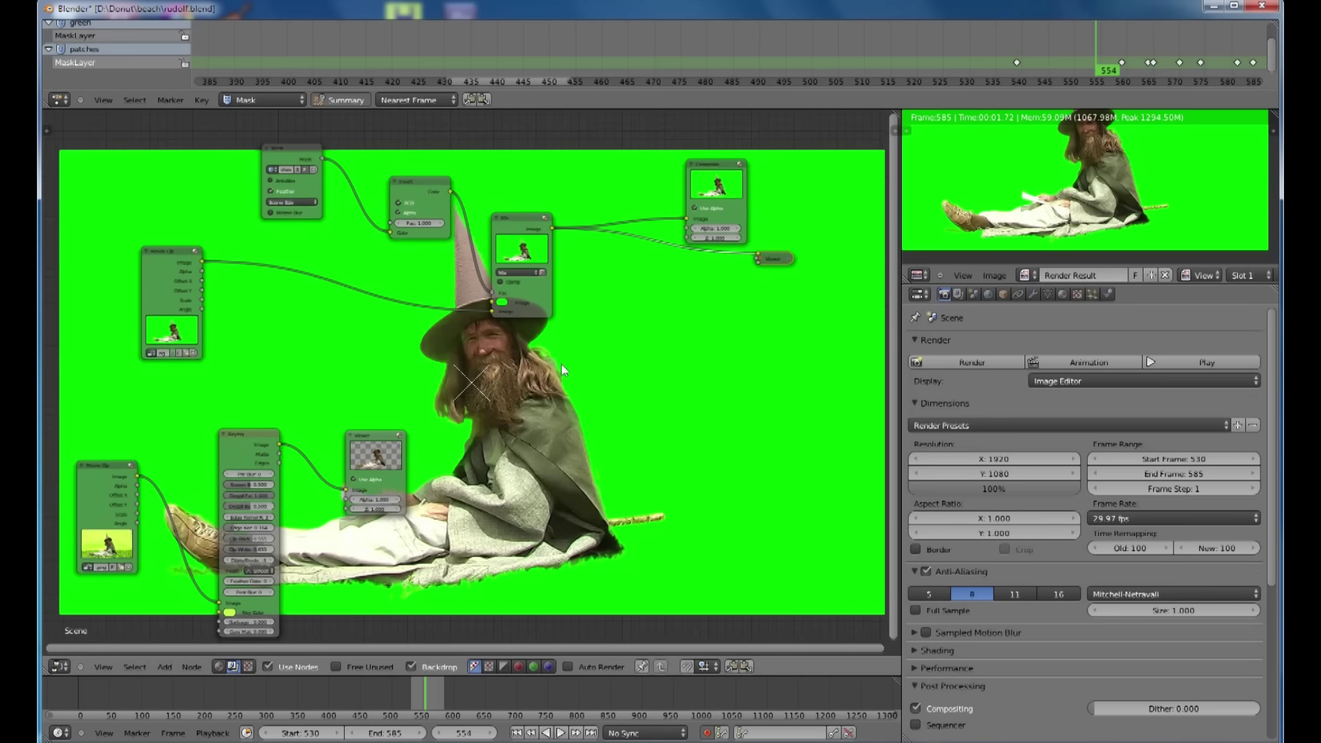
middle_drag(560, 364, 557, 351)
shift+scroll(622, 369, down, 4)
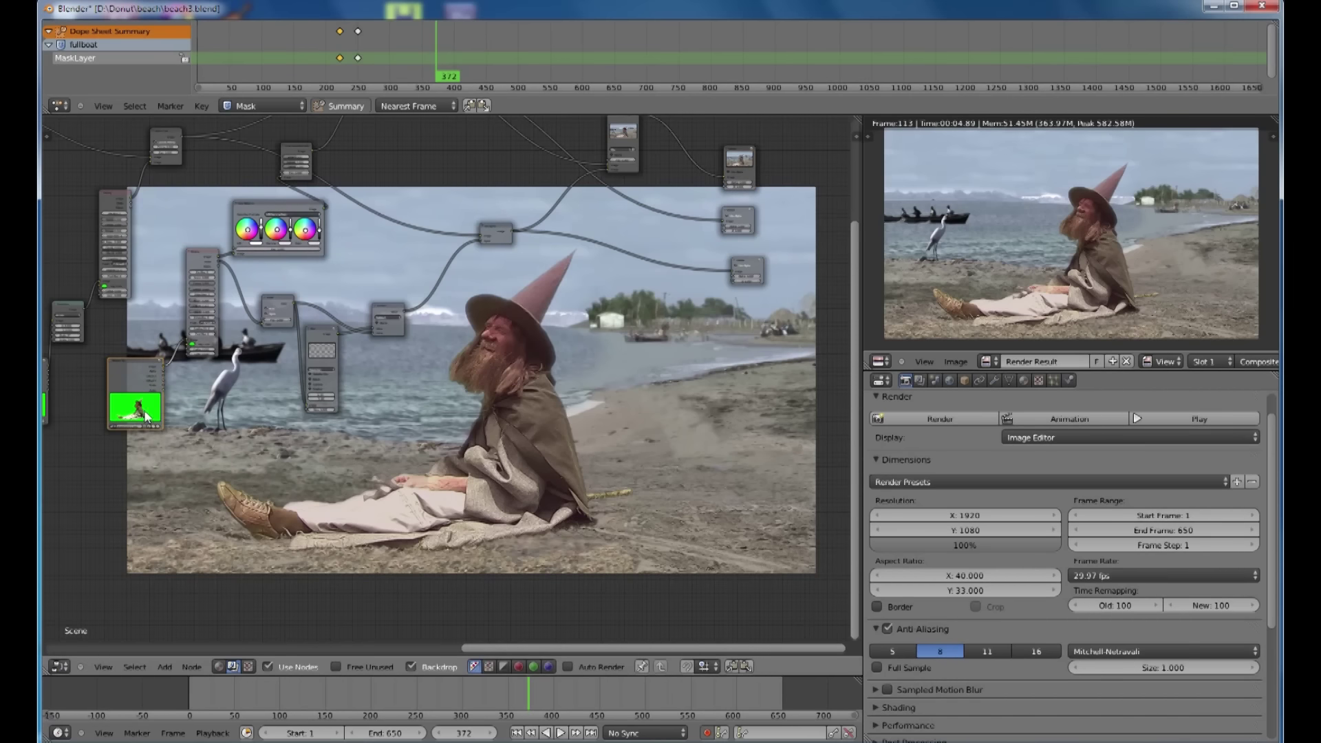
- In beach3.blend, spread out the wizard layer's Movie Clip, Keying and Color Balance nodes
drag(134, 357, 130, 371)
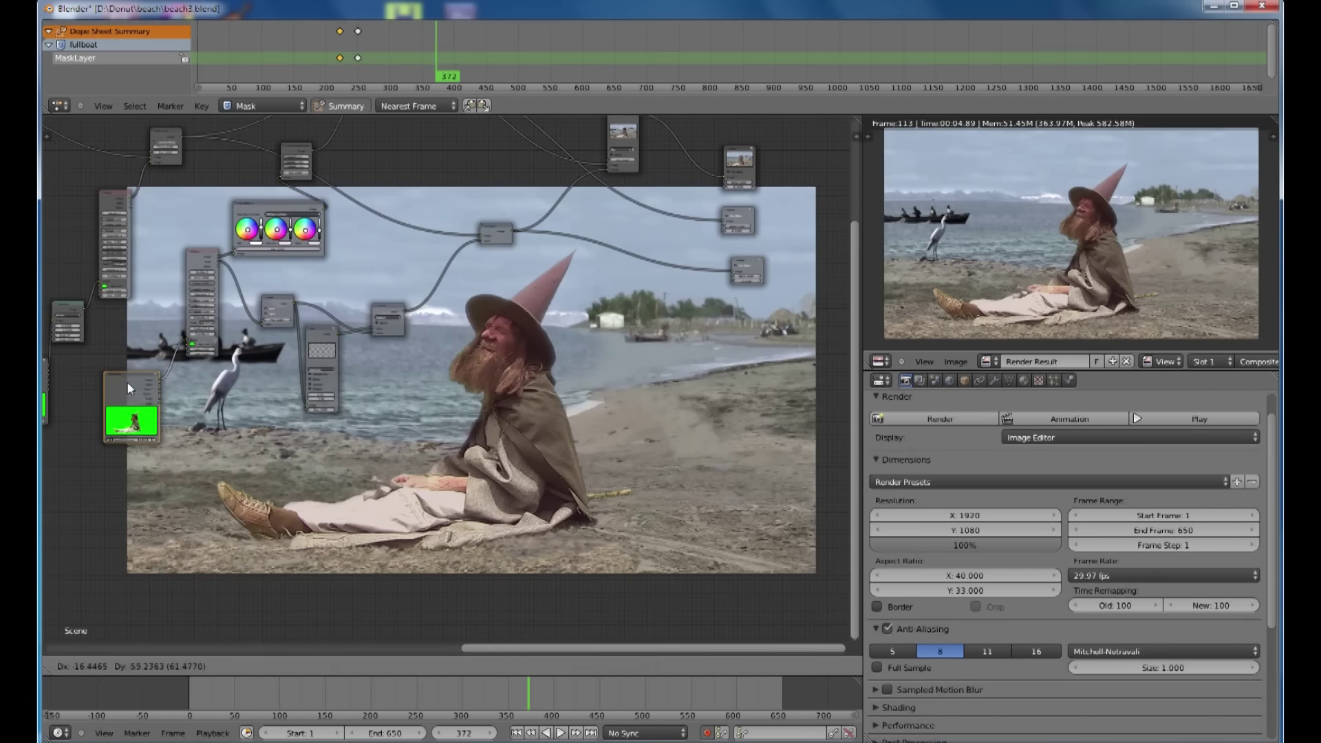
drag(202, 253, 187, 278)
drag(275, 206, 249, 215)
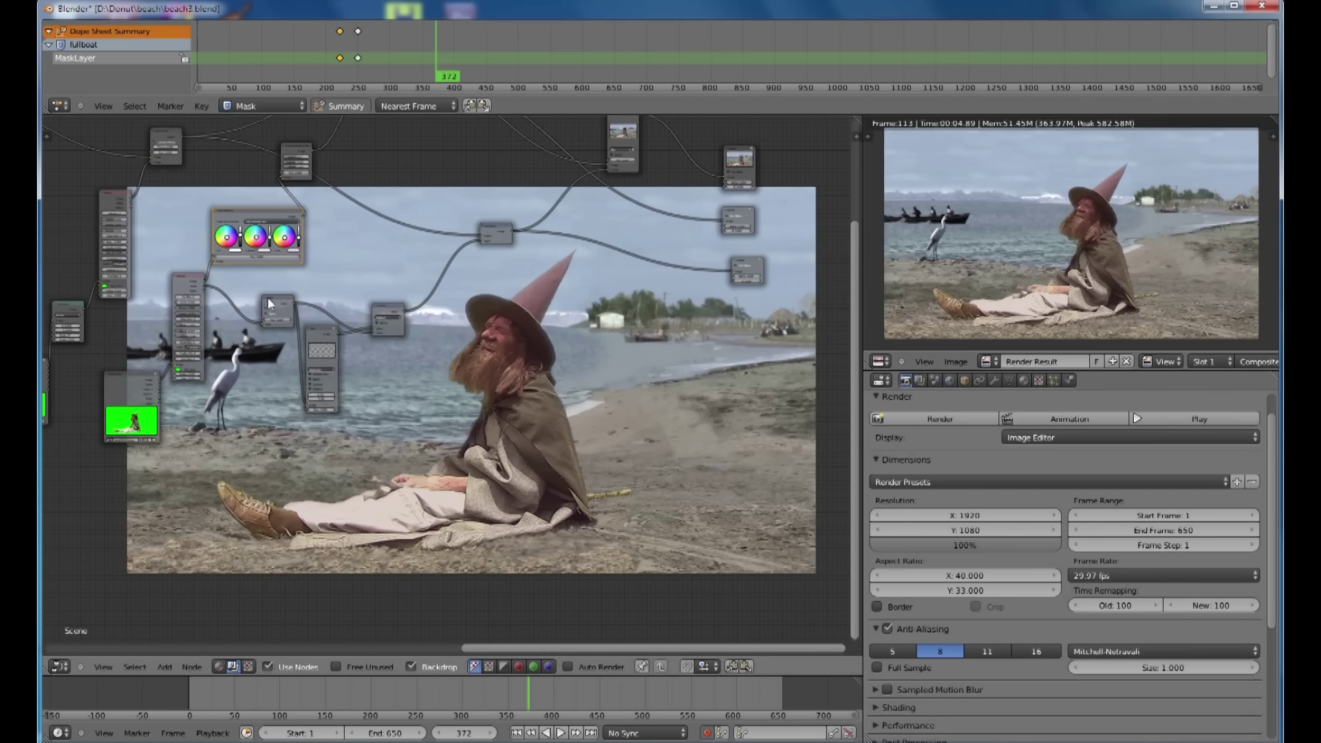
- Select the node after Color Balance, nudge the Alpha Over it feeds, and select the node fed by the wizard's Keying node
right_click(306, 163)
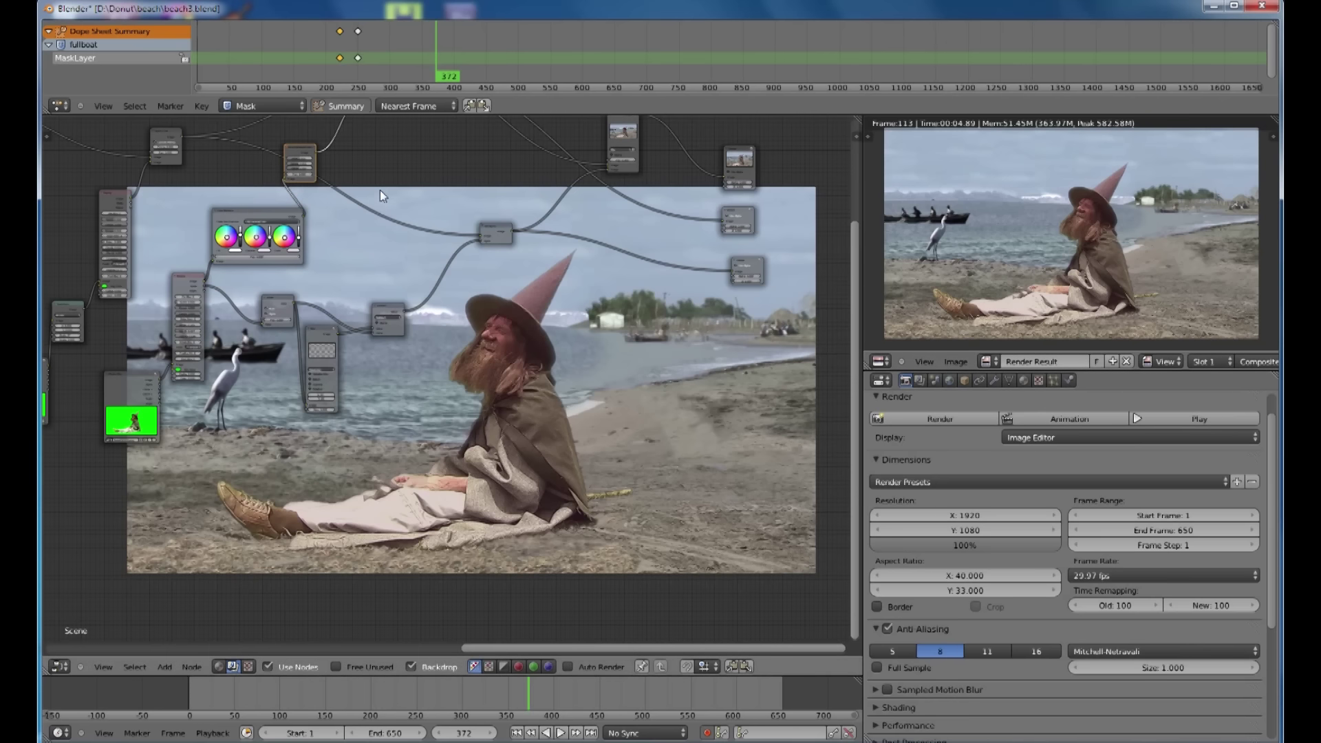
middle_drag(380, 190, 361, 278)
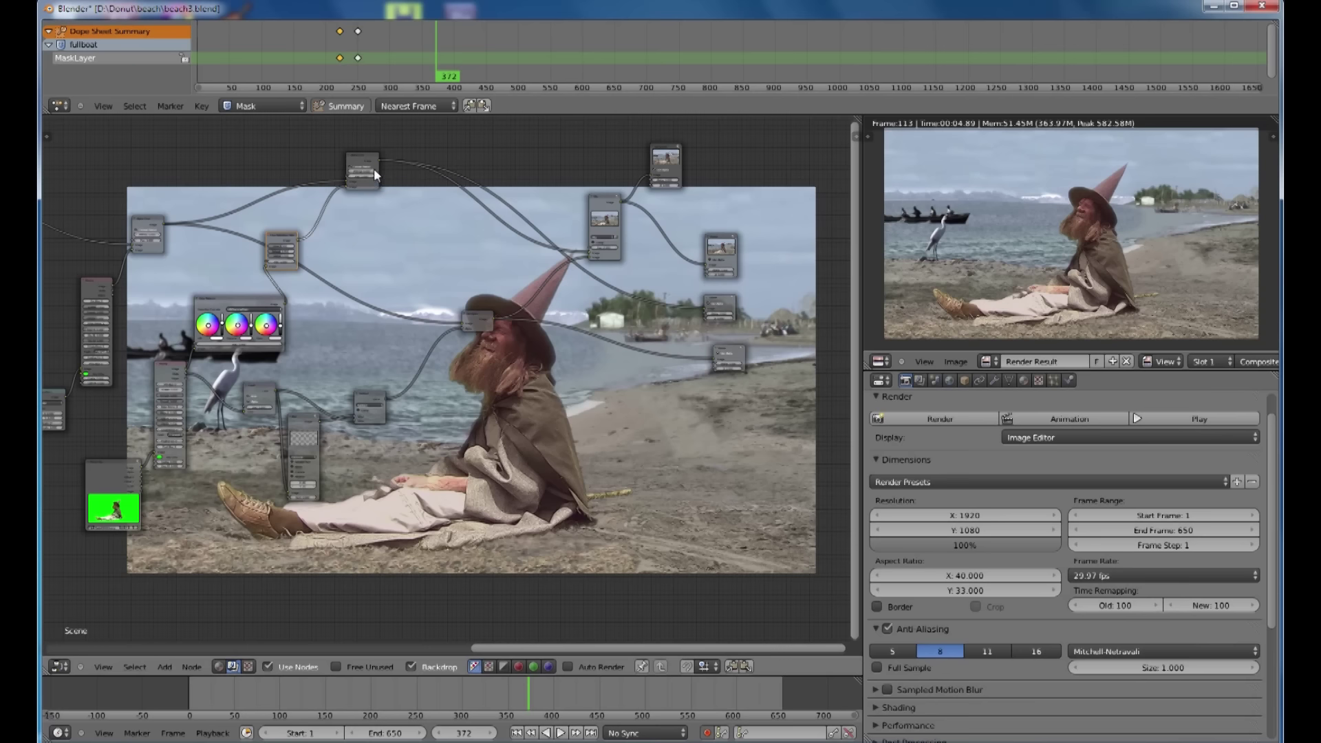
drag(365, 162, 385, 170)
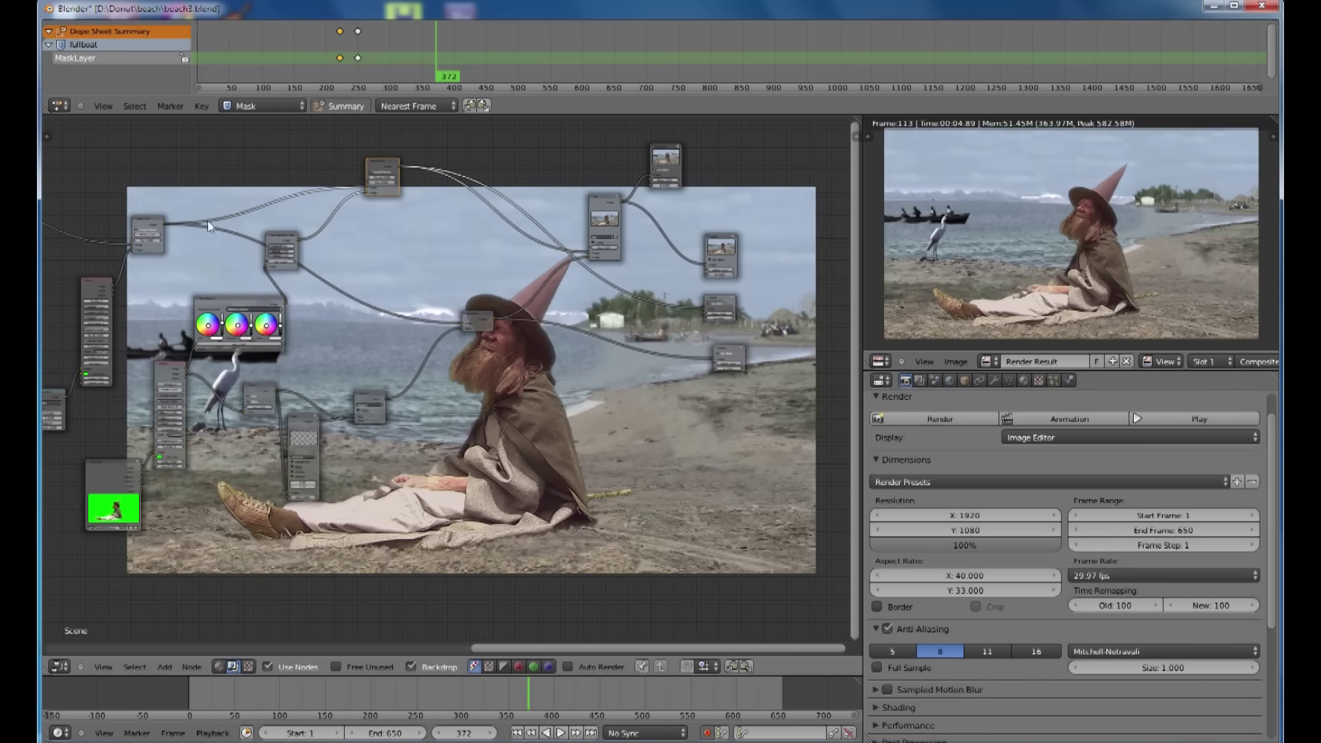
middle_drag(323, 298, 281, 291)
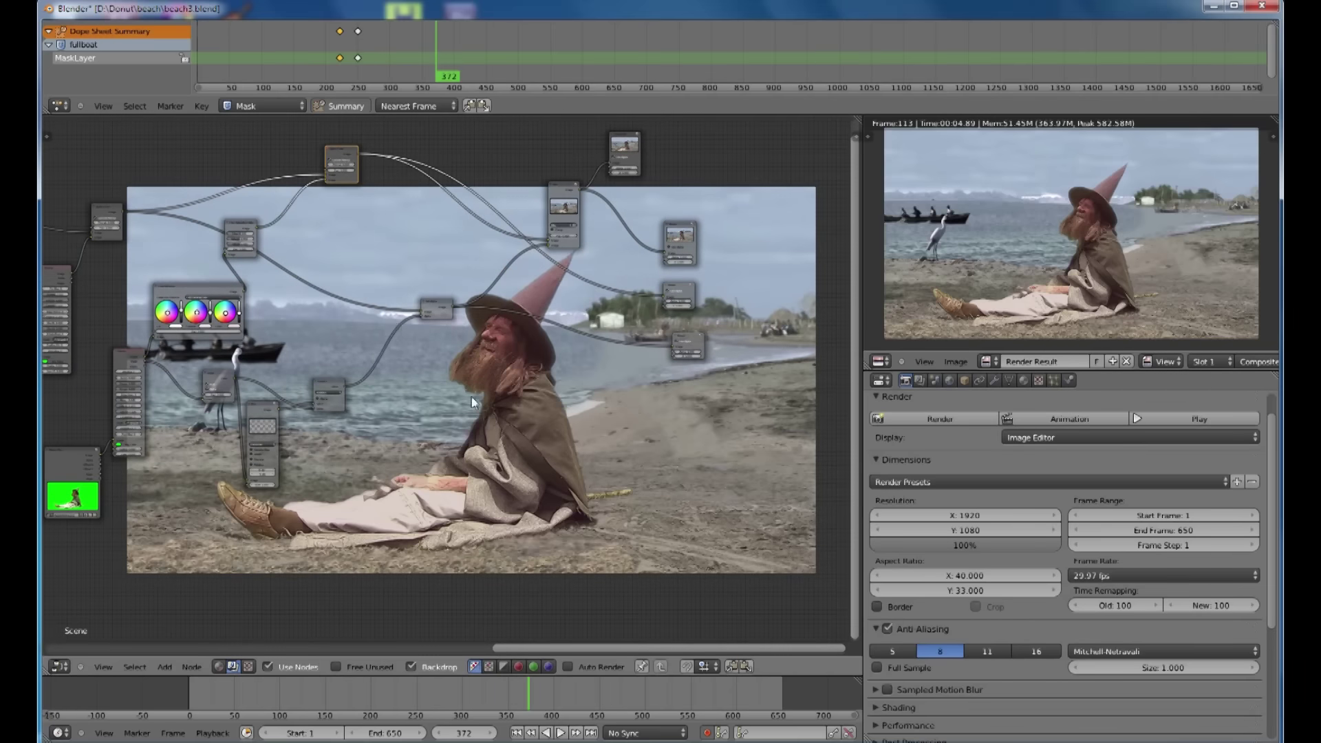
right_click(220, 375)
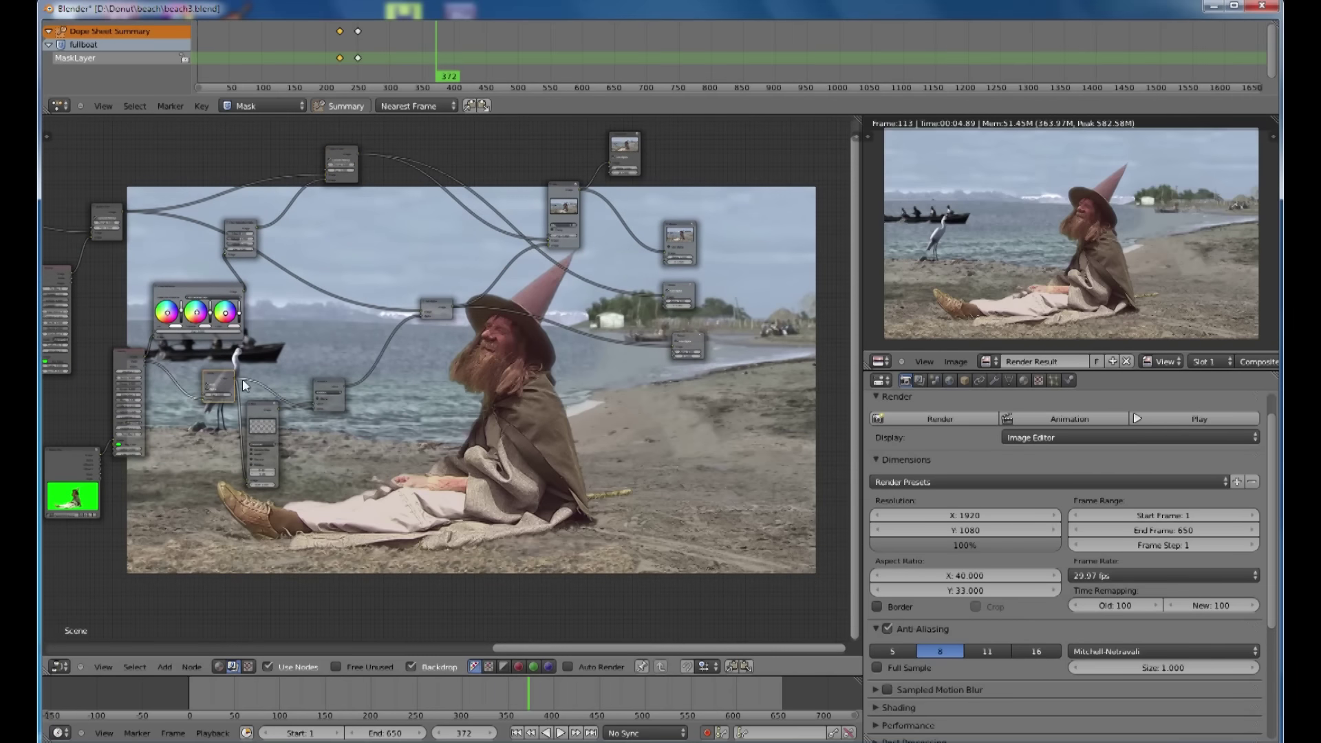
- Move the node fed by the wizard's Keying node closer to it, shift the Blur node slightly down, and select the Subtract node
key(g)
click(203, 377)
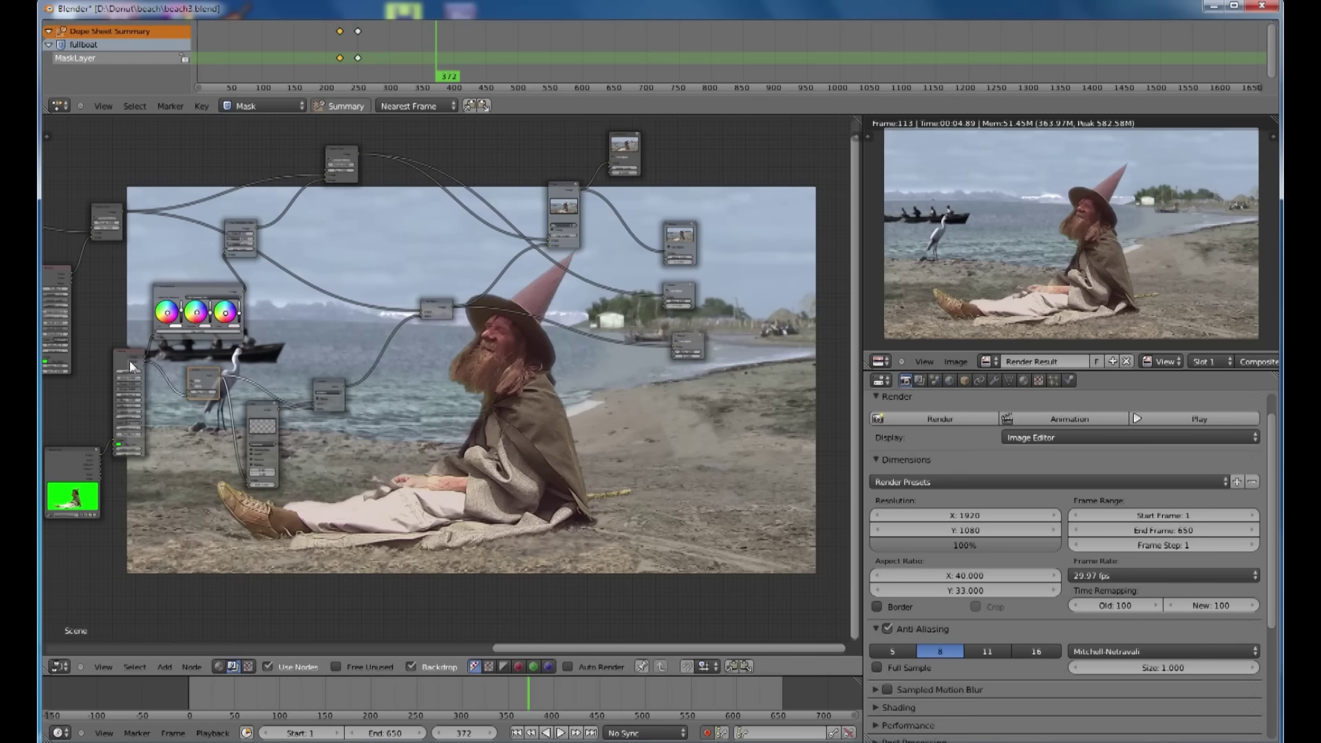
right_click(265, 412)
key(g)
click(373, 392)
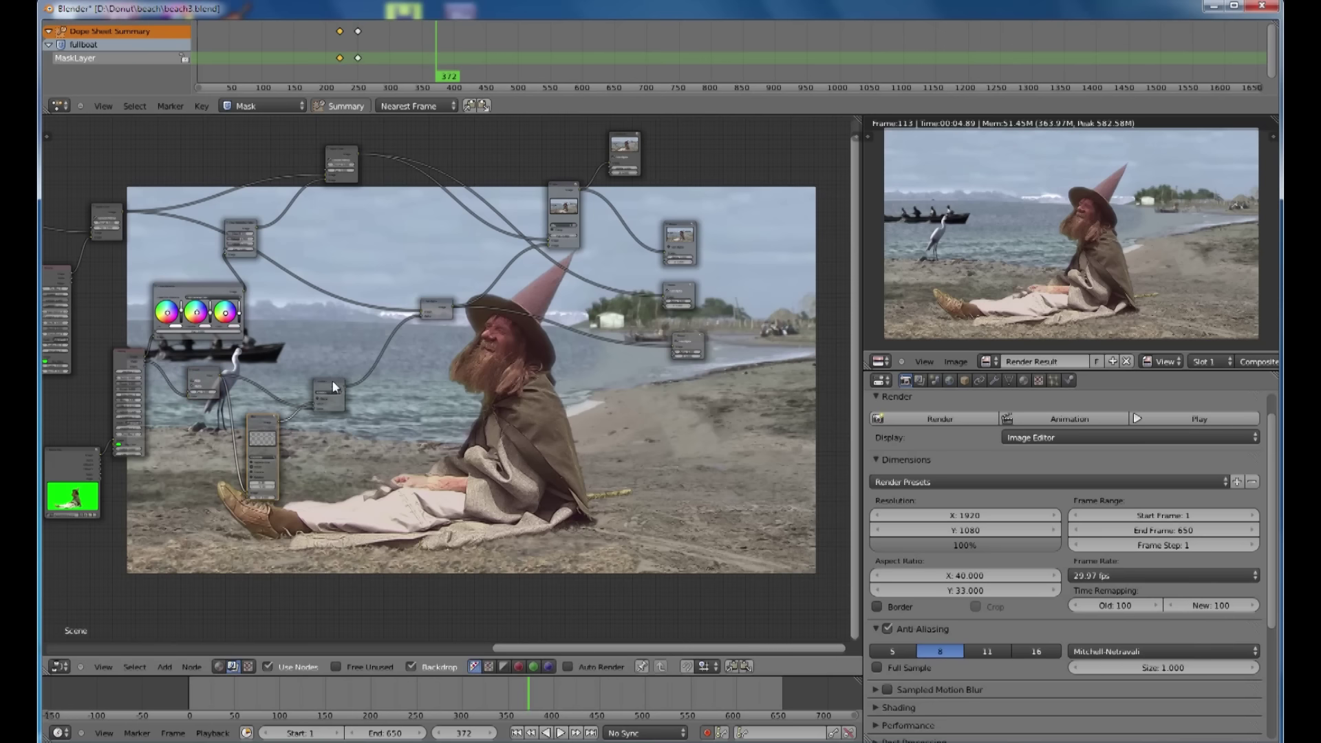
scroll(336, 387, up, 4)
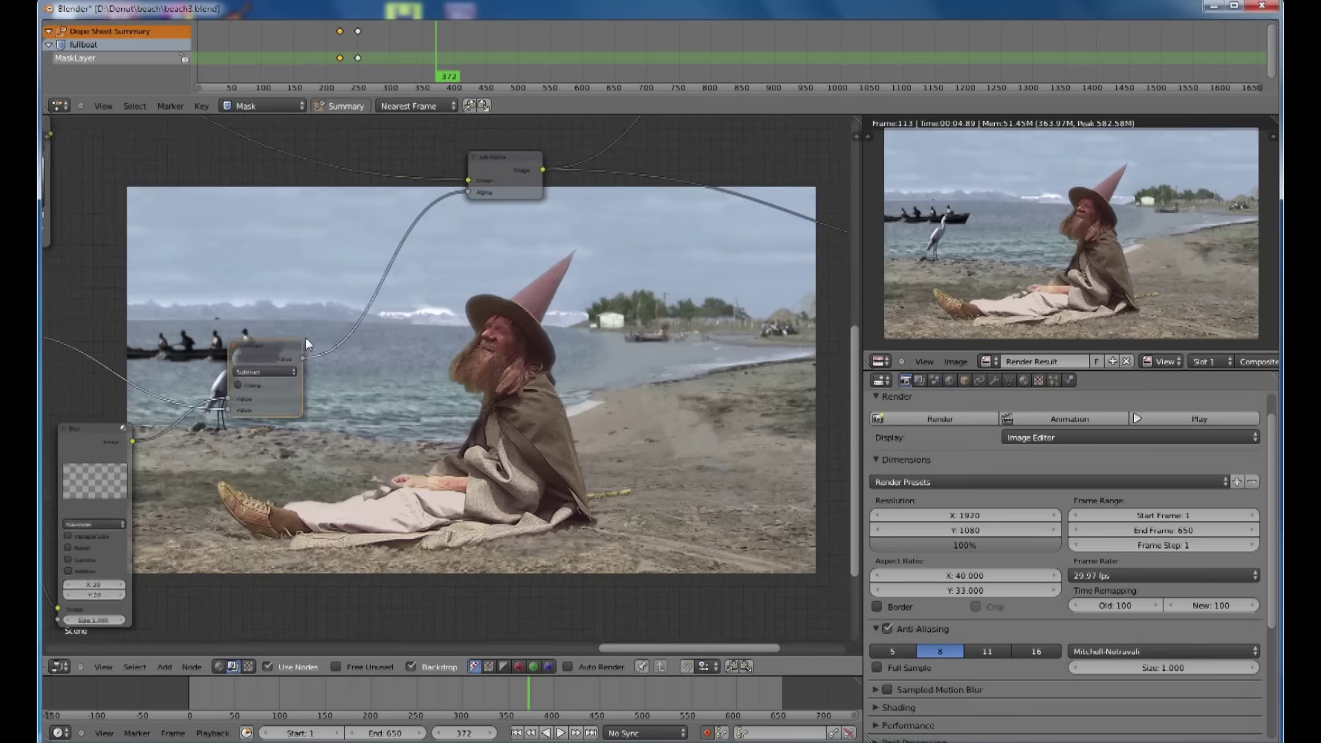
middle_drag(305, 342, 338, 326)
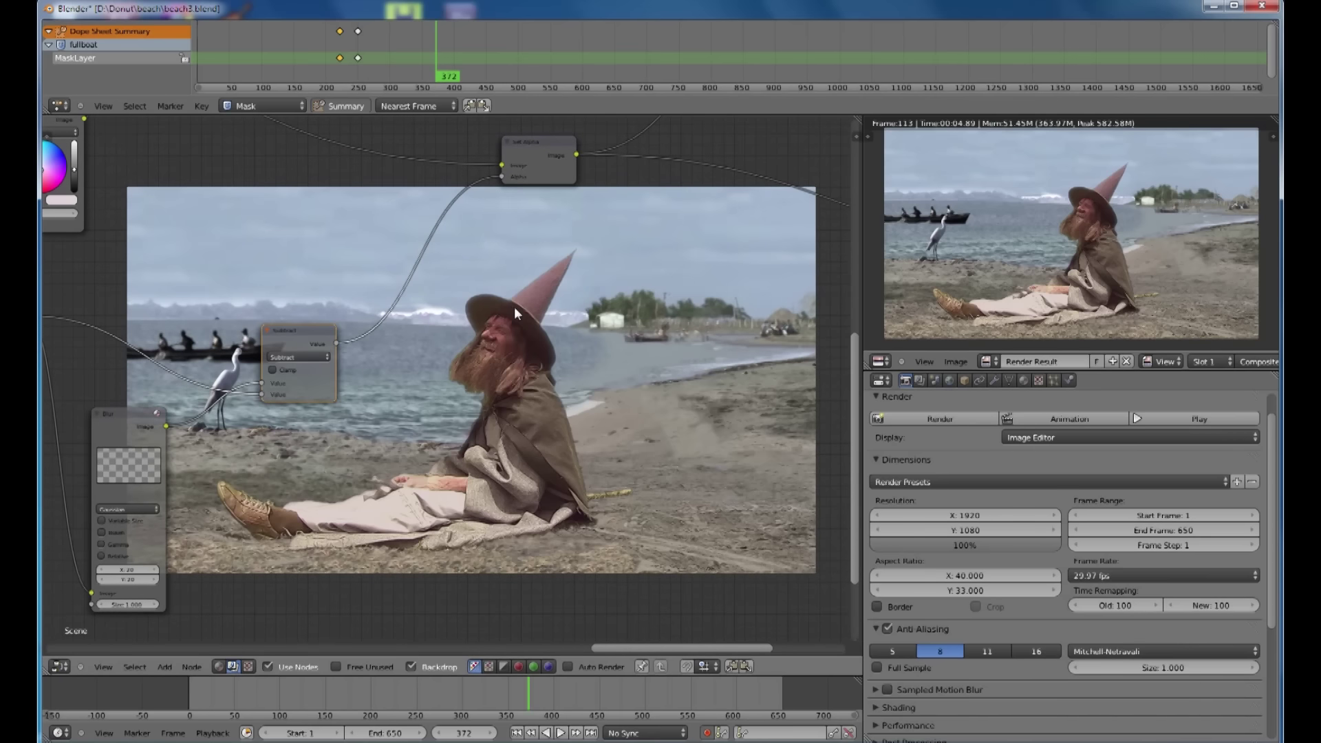
- Preview the wizard's edge outline by activating the lowest Viewer node, fed by the Set Alpha node after Subtract
middle_drag(539, 316, 353, 430)
scroll(397, 367, down, 3)
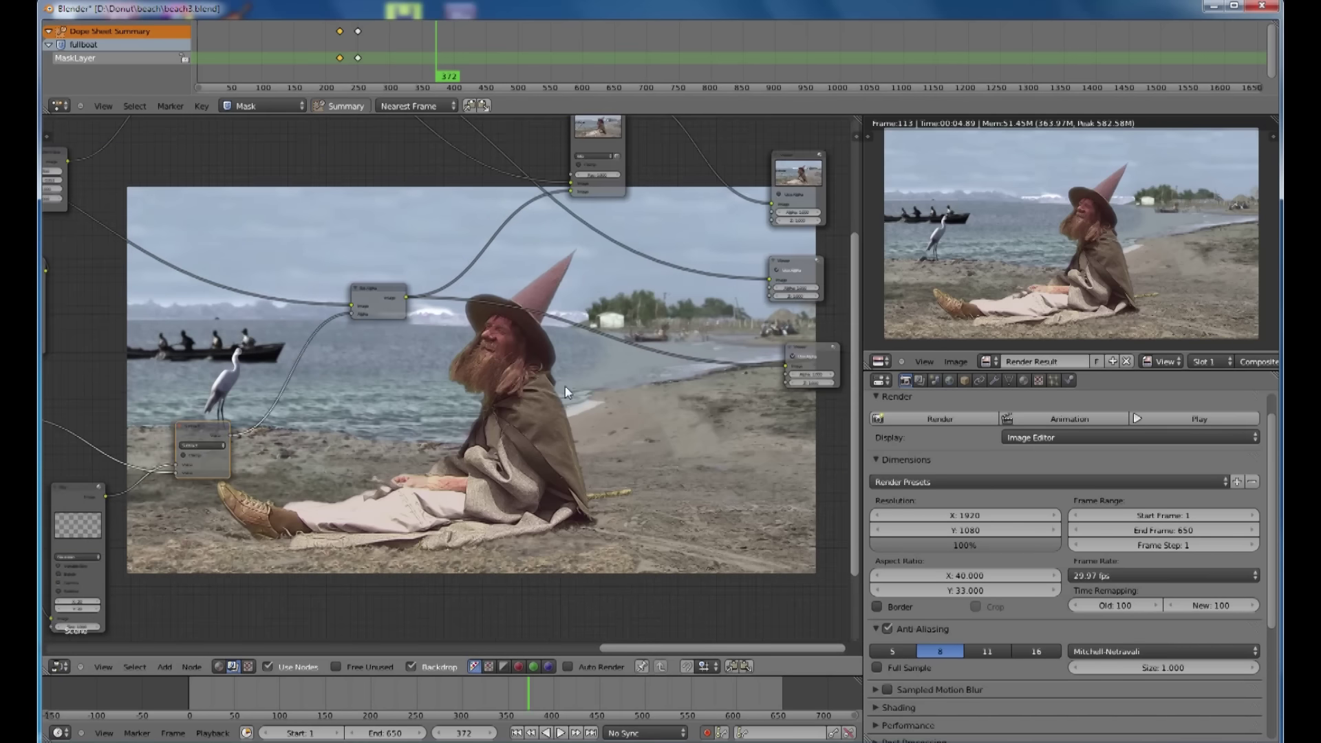
middle_drag(564, 391, 445, 432)
click(273, 337)
click(694, 397)
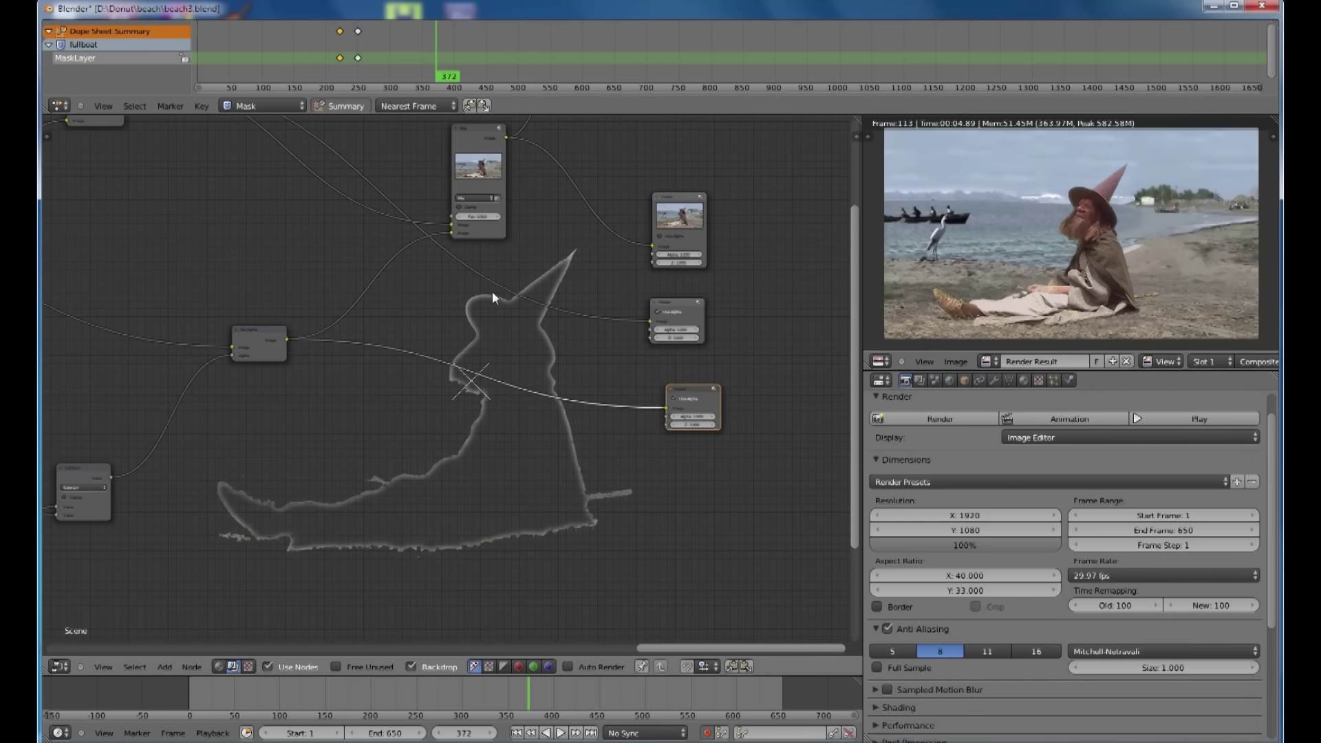
- Preview the middle Viewer node's image in the backdrop, followed by the upper Viewer fed by the Mix node
click(658, 317)
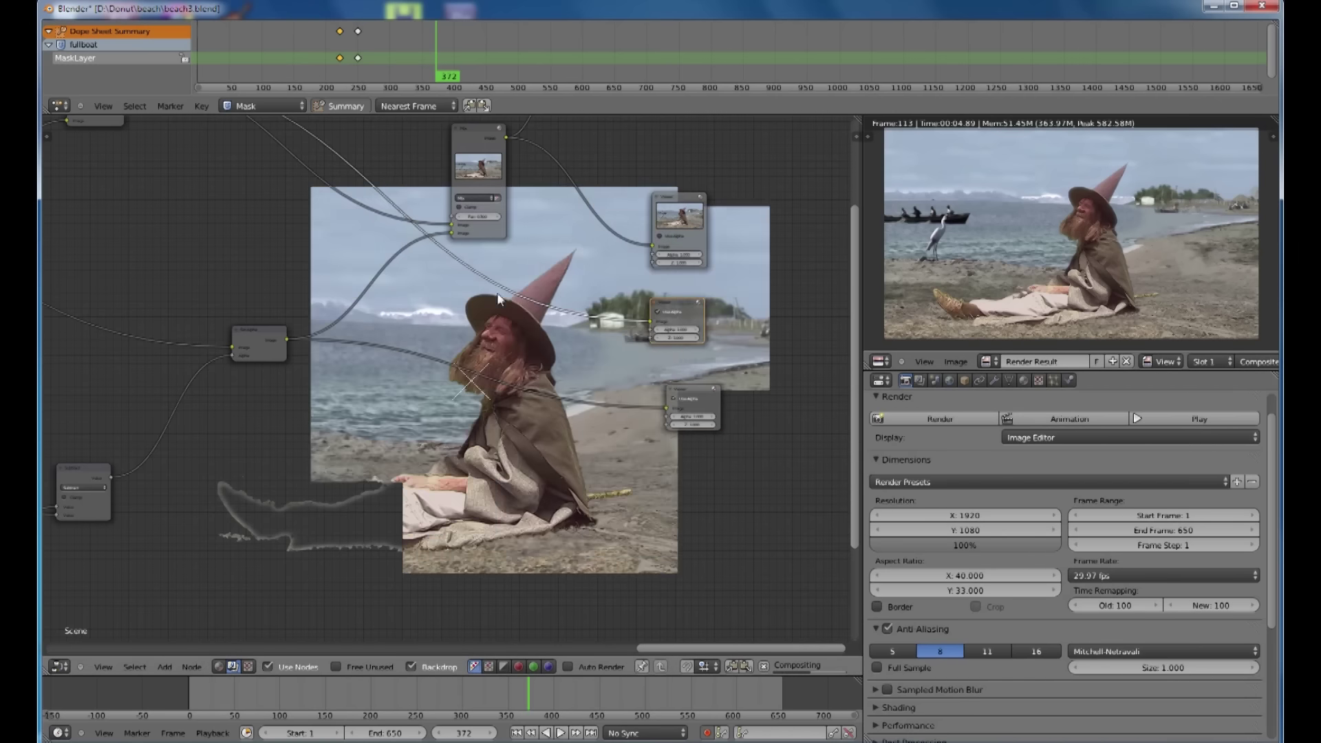
click(678, 195)
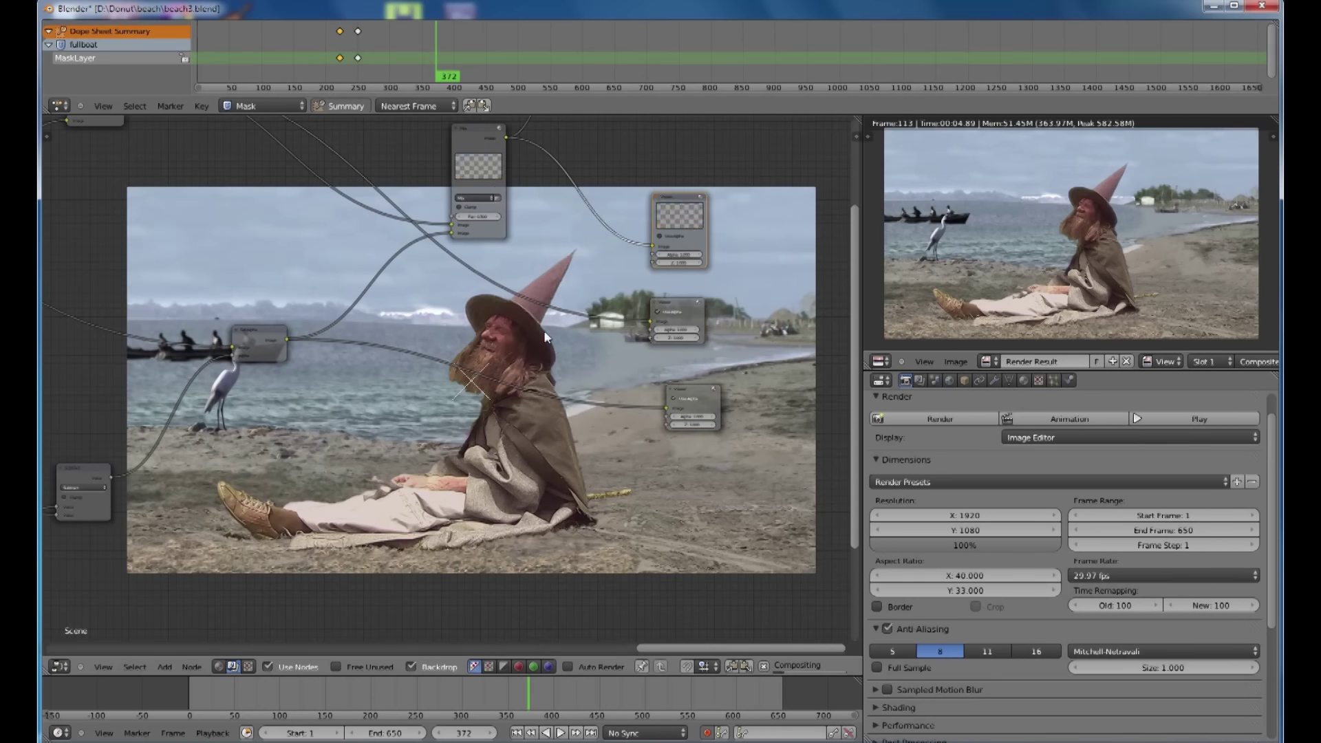
scroll(572, 320, down, 3)
scroll(573, 321, down, 2)
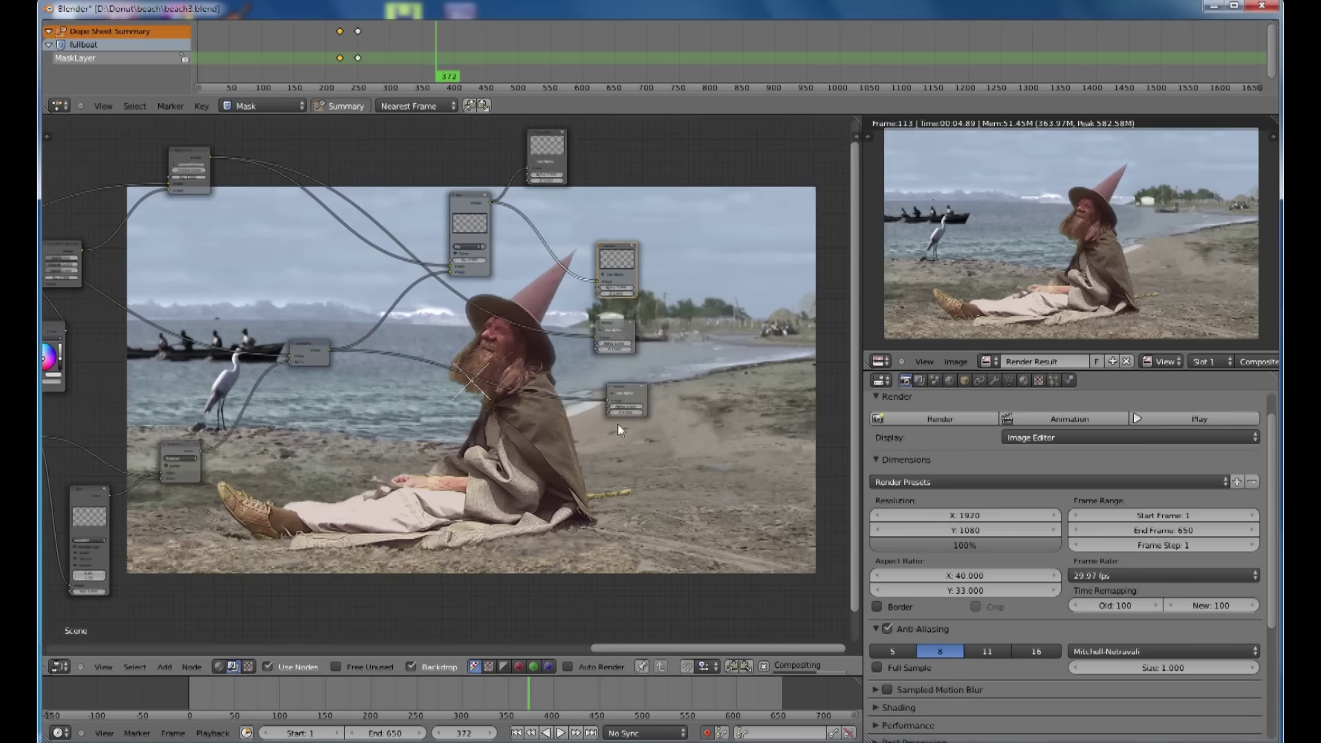
middle_drag(613, 370, 663, 164)
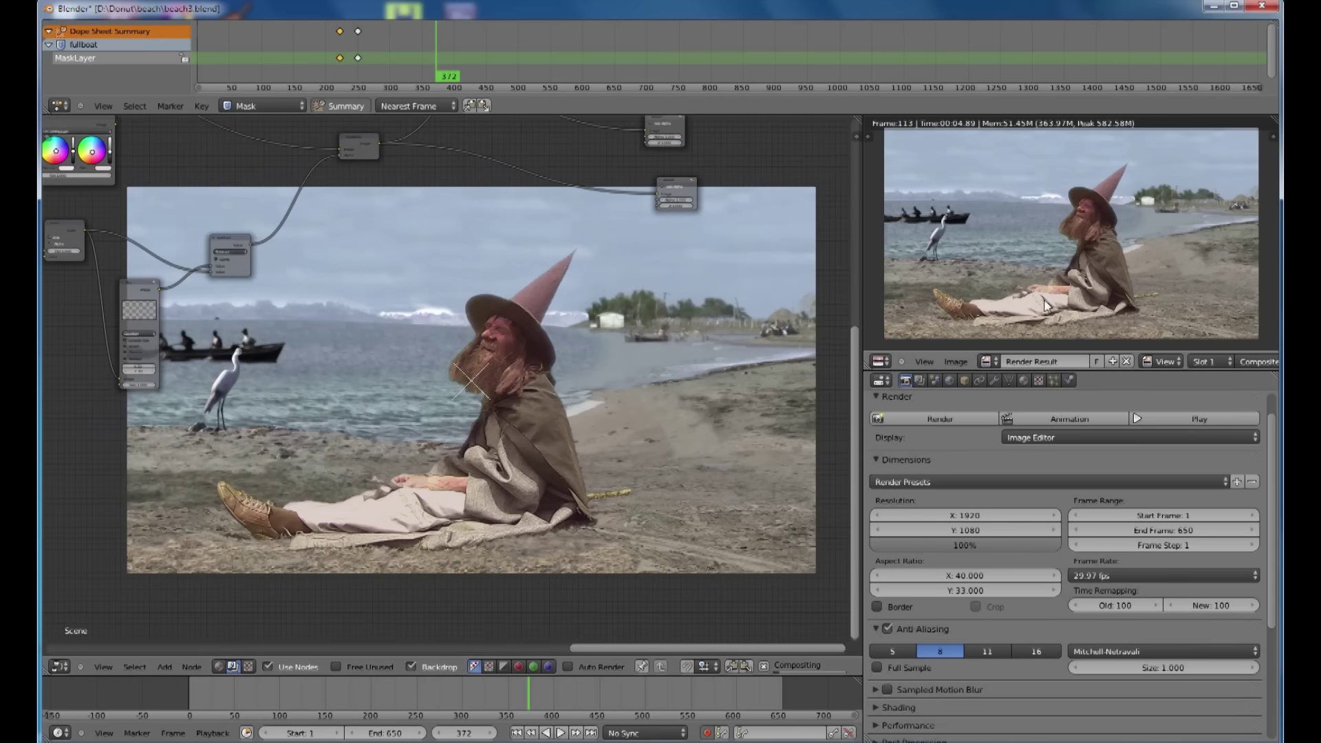